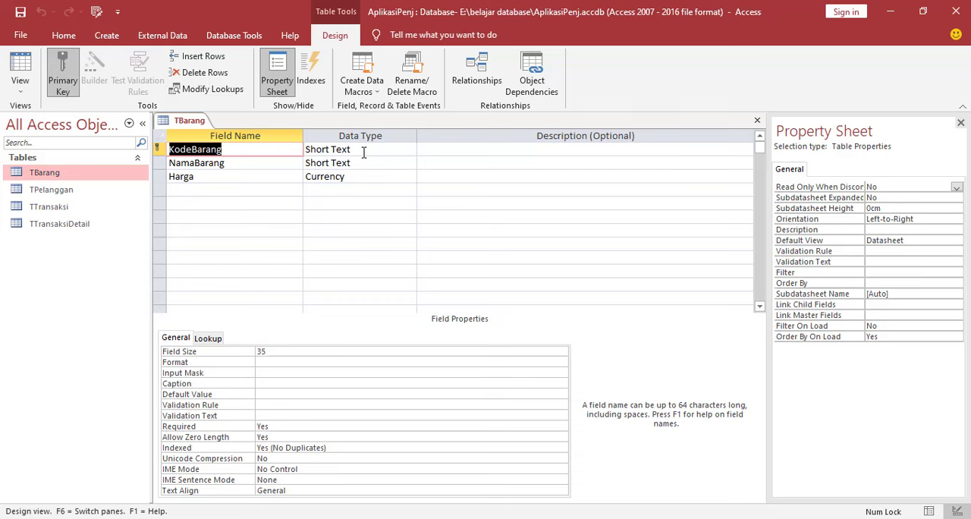
Review the NamaBarang and Harga fields of the TBarang table, and save and close it.
click(246, 162)
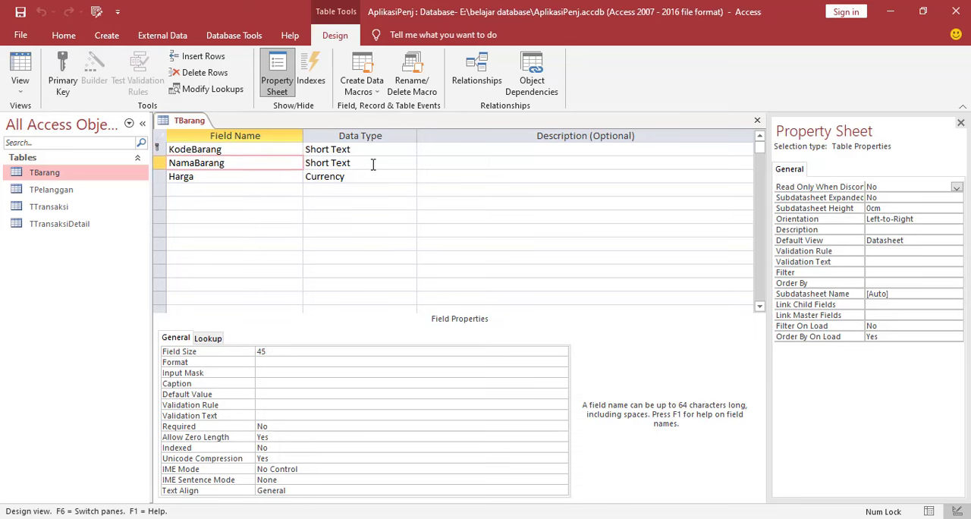
click(222, 176)
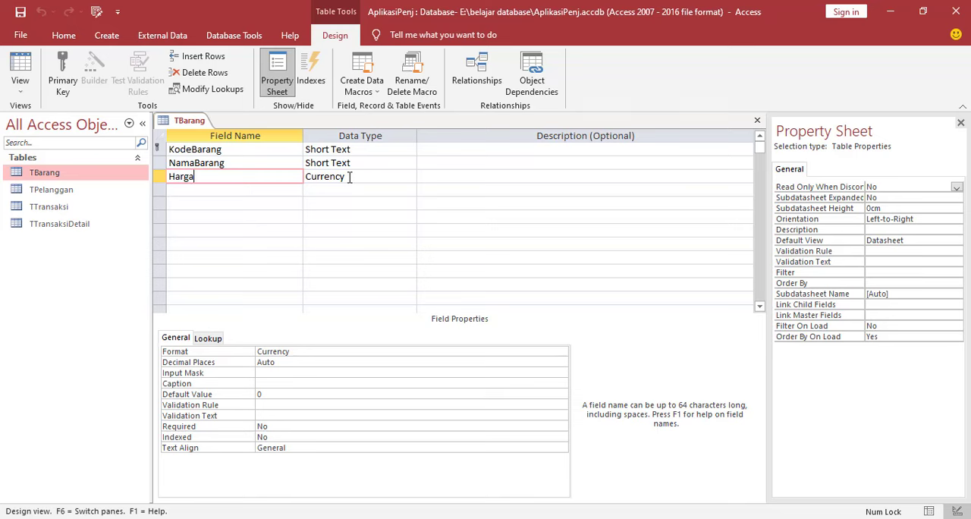
right_click(184, 122)
click(191, 132)
right_click(195, 121)
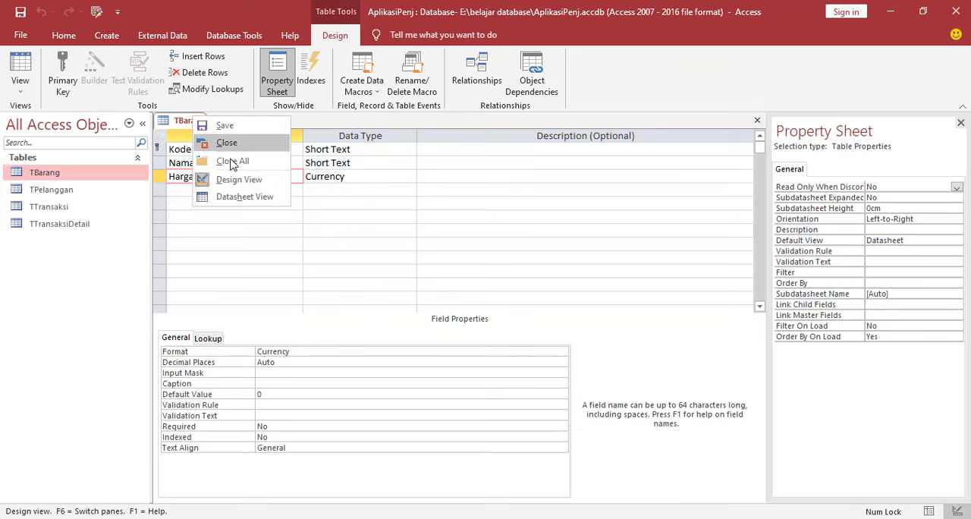
click(225, 143)
Open the TPelanggan table in Design View and check the NamaPelanggan and Alamat fields.
right_click(45, 191)
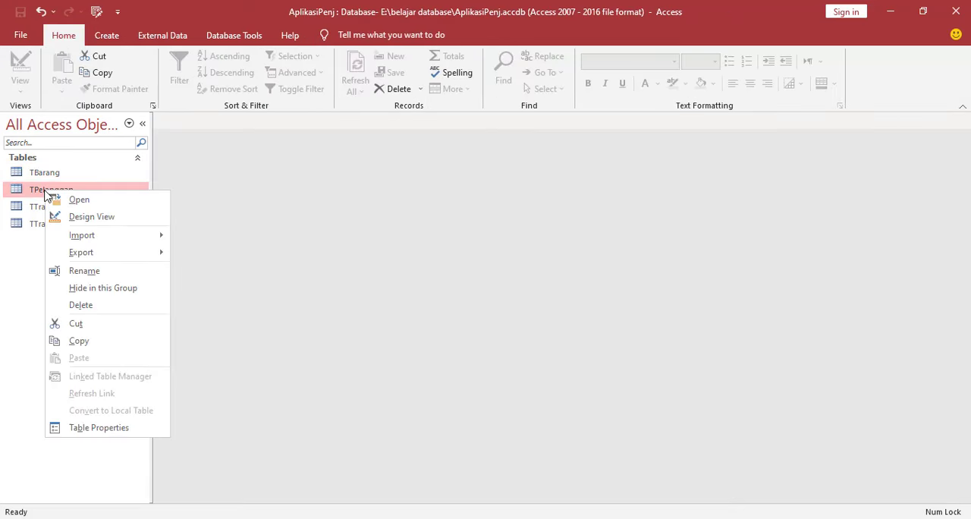
click(74, 218)
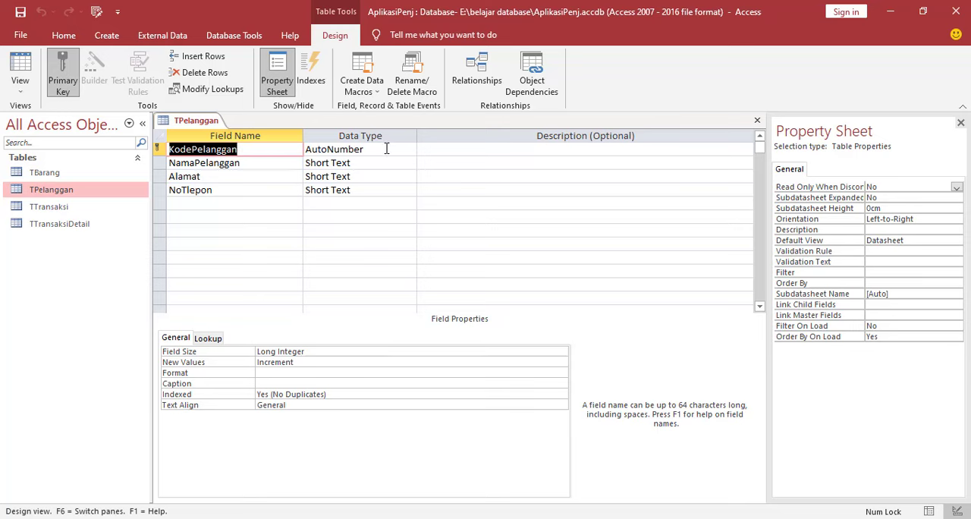
click(245, 163)
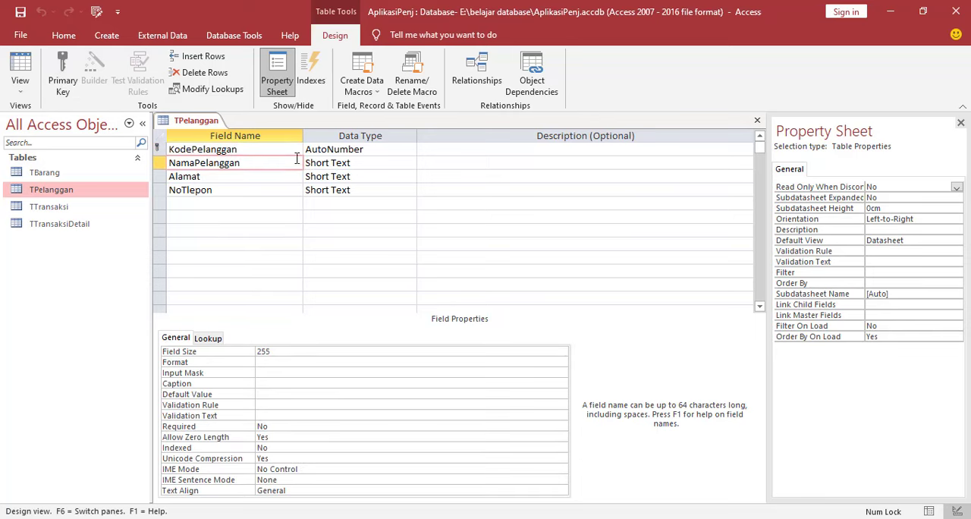
click(210, 176)
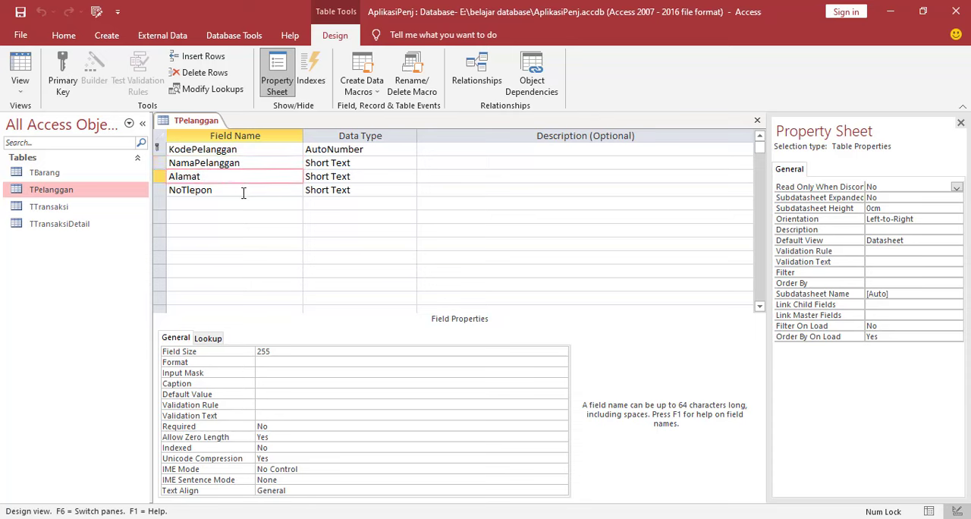
Correct the field name NoTlepon to NoTelpon in the TPelanggan table, and save and close the table.
click(244, 190)
click(195, 192)
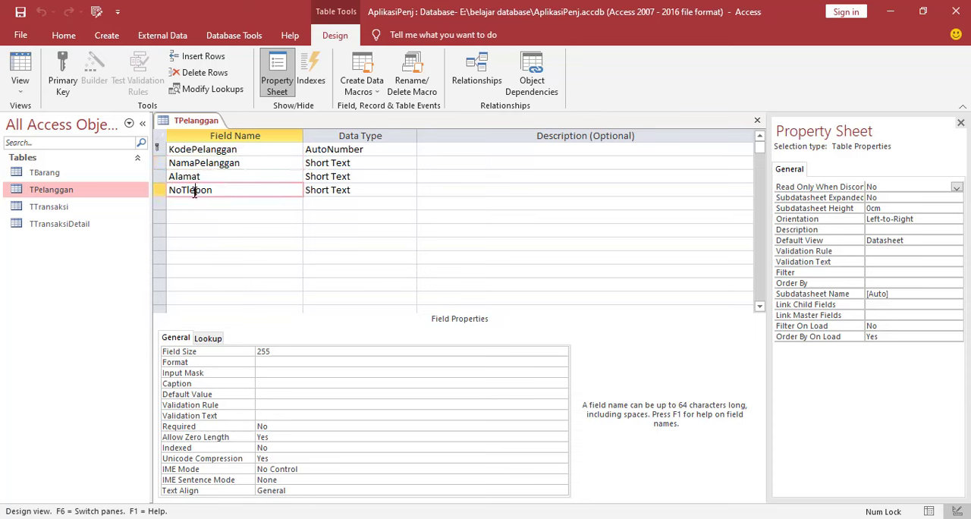
key(BackSpace)
key(BackSpace)
text(el)
right_click(180, 123)
click(205, 131)
right_click(182, 122)
click(209, 148)
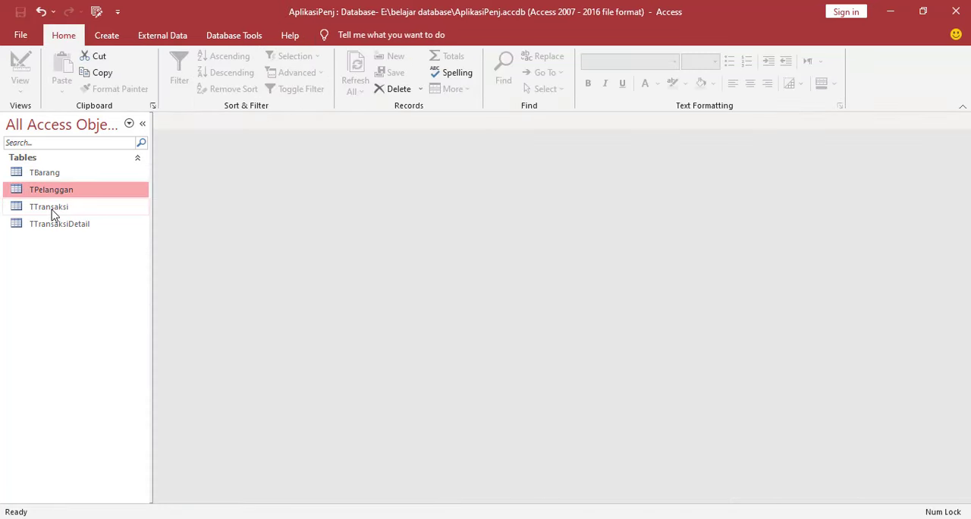
click(53, 210)
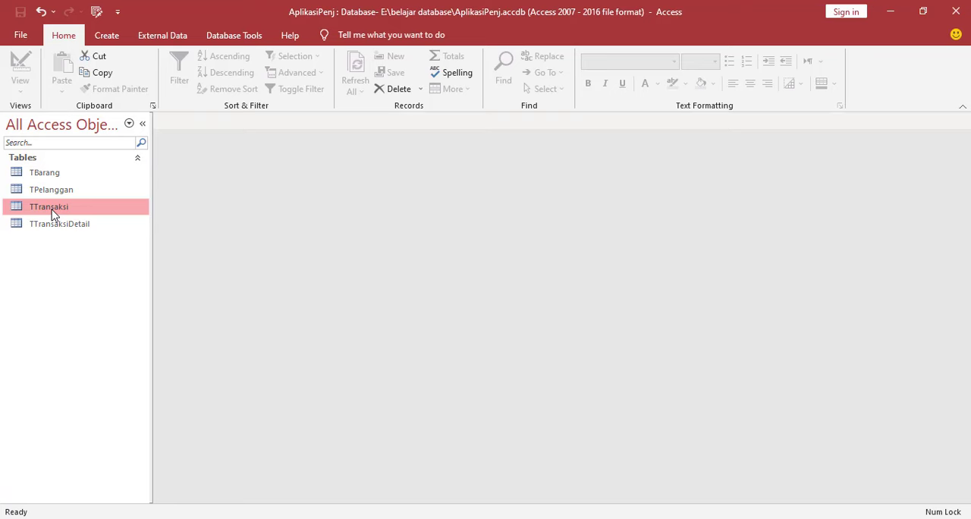
right_click(53, 215)
click(67, 219)
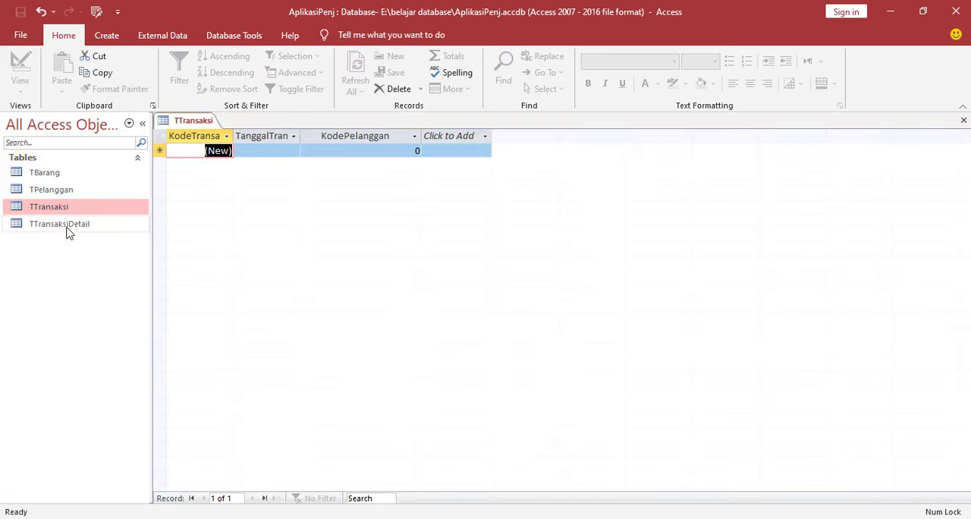
right_click(191, 120)
click(220, 144)
Open the TTransaksi table in Design View and check its KodeTransaksi and KodePelanggan fields.
right_click(37, 207)
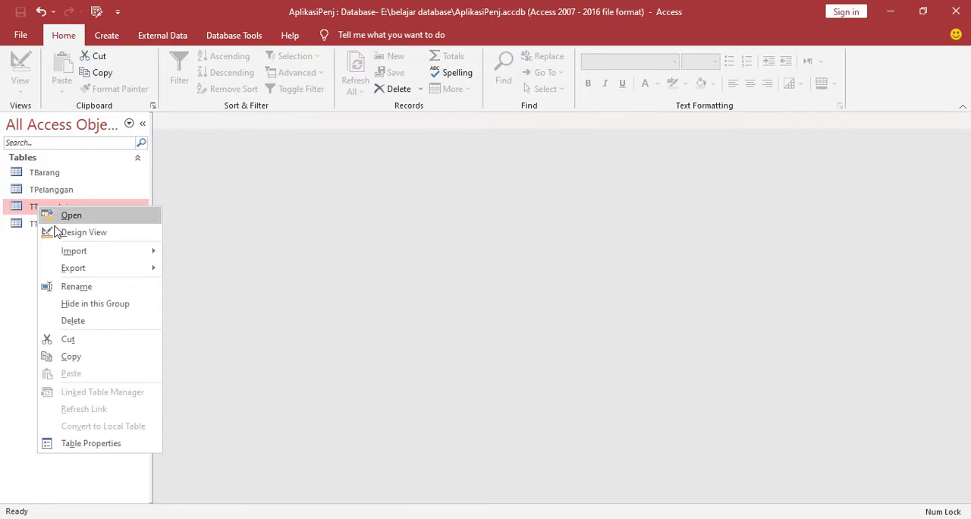
click(58, 232)
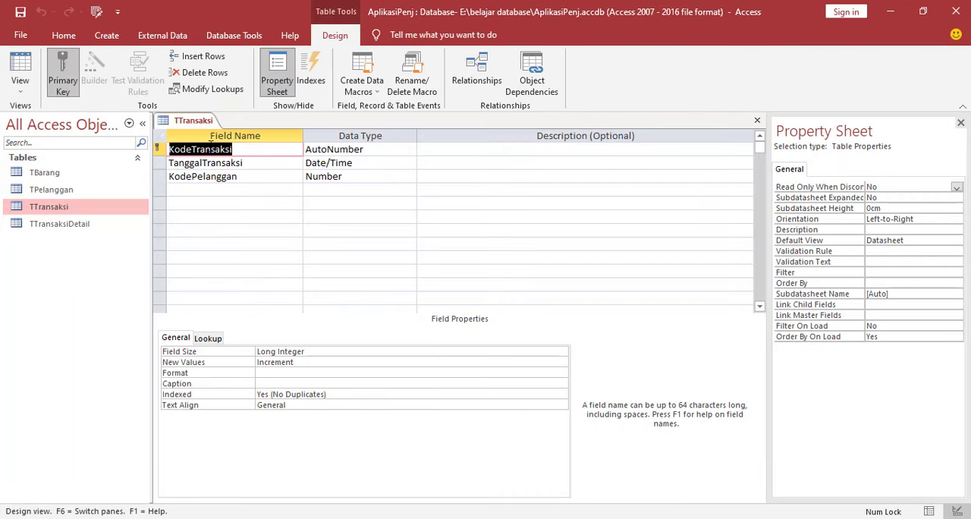
click(248, 151)
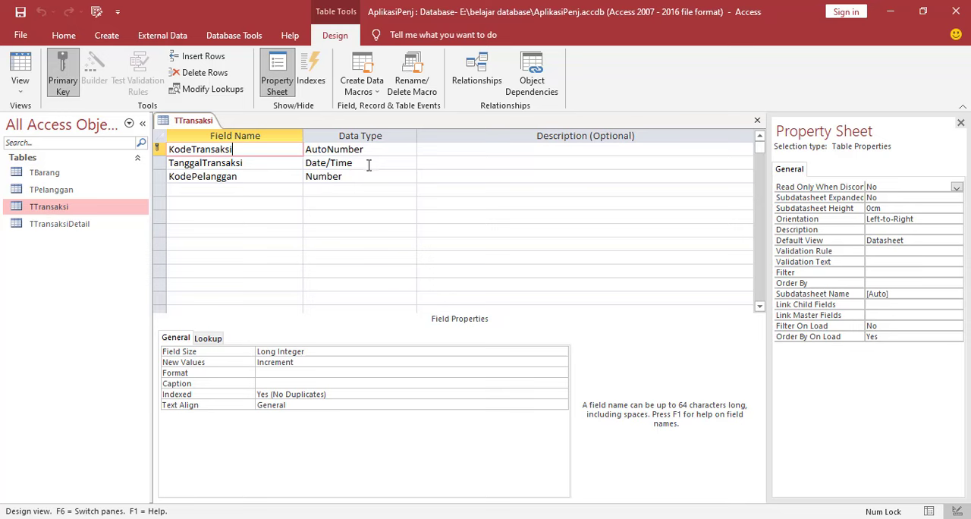
click(277, 175)
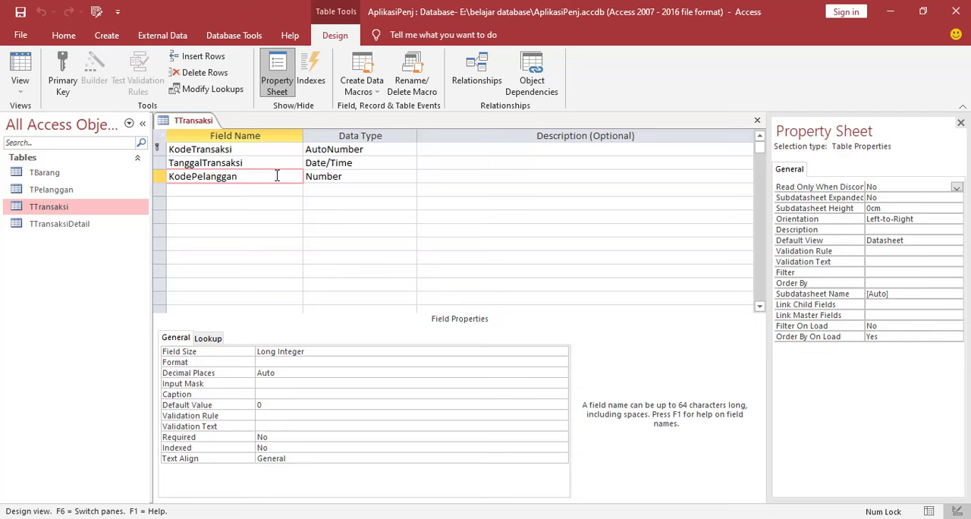
Open TPelanggan in Design View to compare its KodePelanggan field, and return to the TTransaksi design.
click(47, 194)
right_click(47, 194)
click(93, 218)
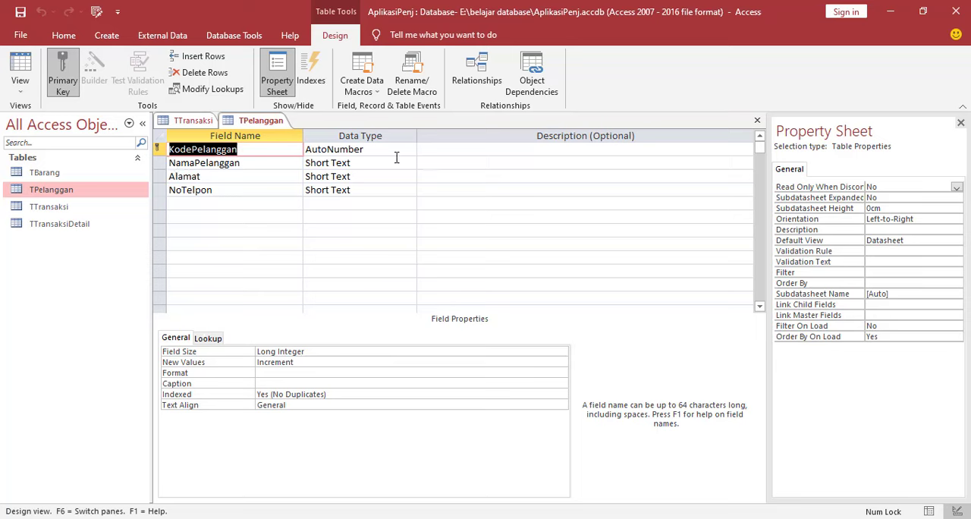
click(196, 121)
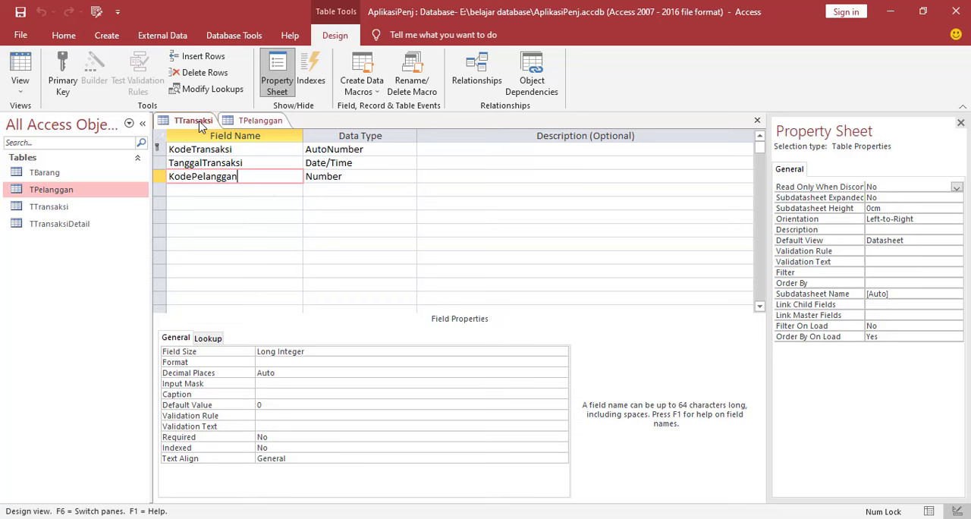
Choose Number as the data type of the KodePelanggan field in TTransaksi.
click(359, 176)
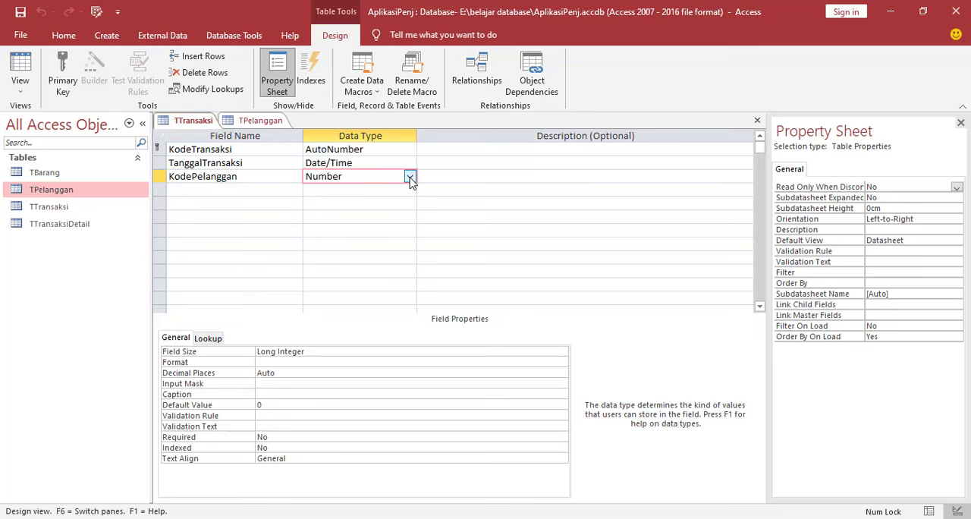
click(410, 176)
click(323, 218)
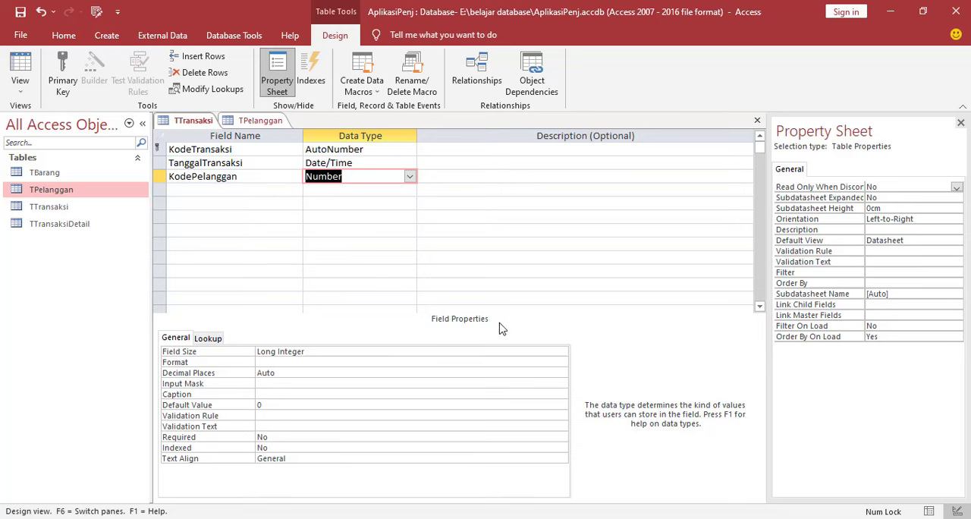
Set the lookup display control of the KodePelanggan field to Combo Box.
click(212, 339)
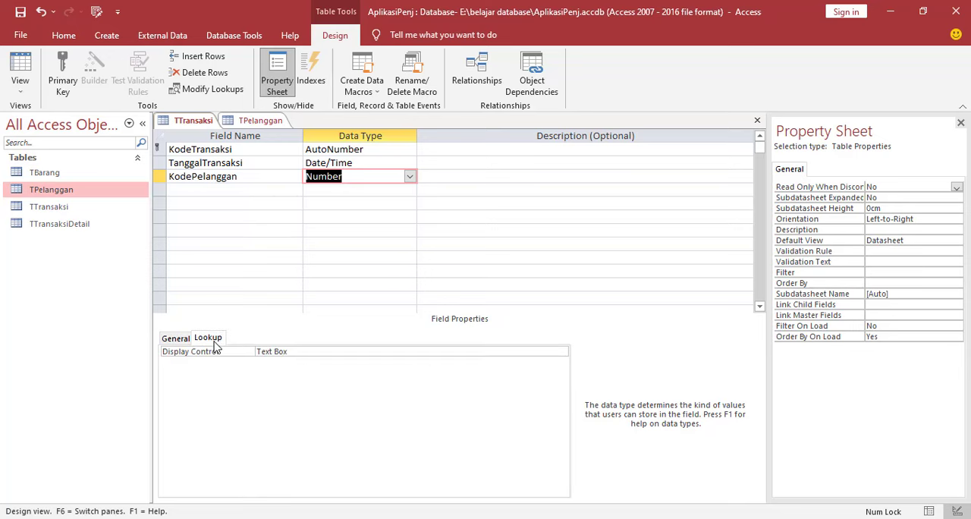
click(285, 351)
click(562, 352)
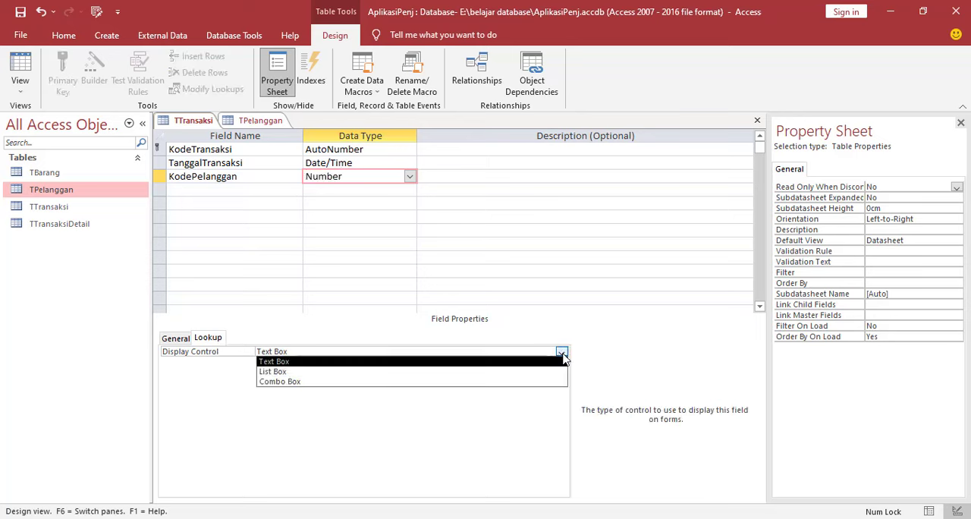
click(307, 382)
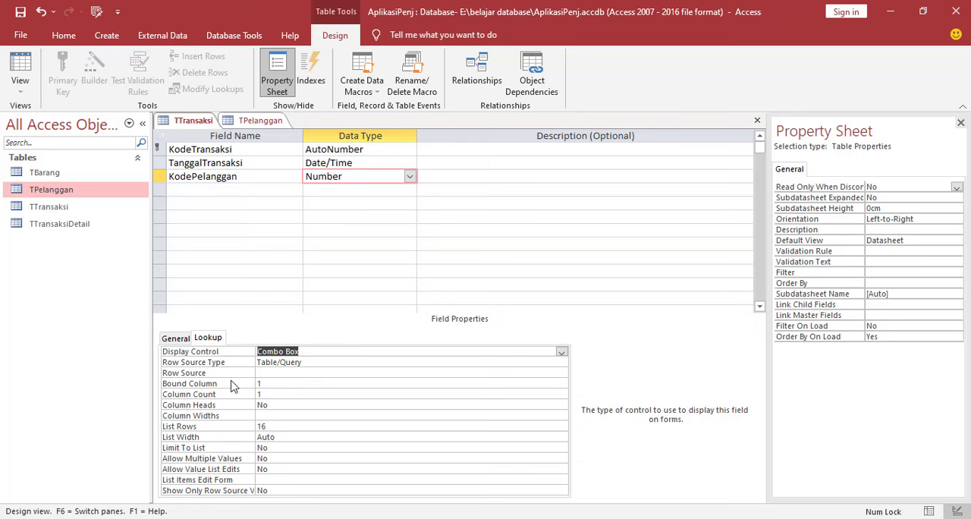
Start building a row source query for the KodePelanggan lookup and add the TPelanggan table to it.
click(265, 373)
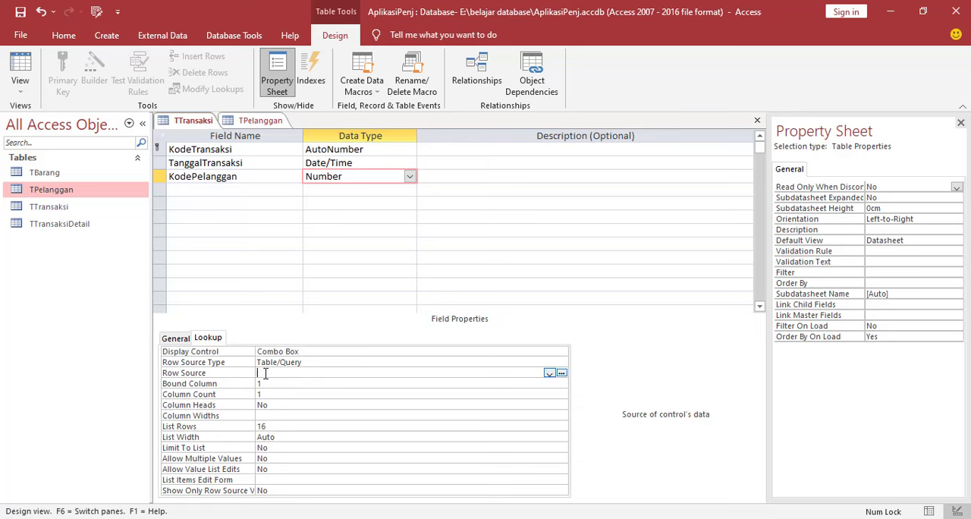
click(561, 374)
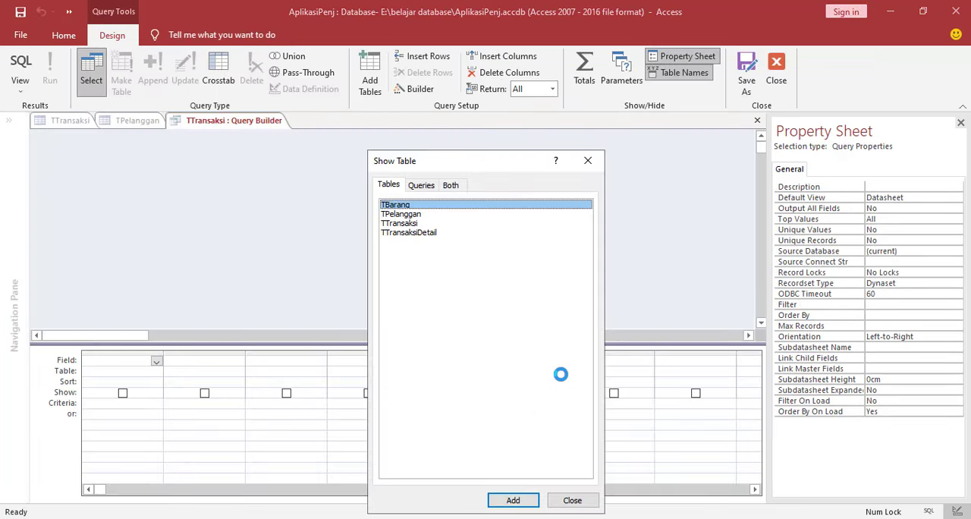
click(388, 215)
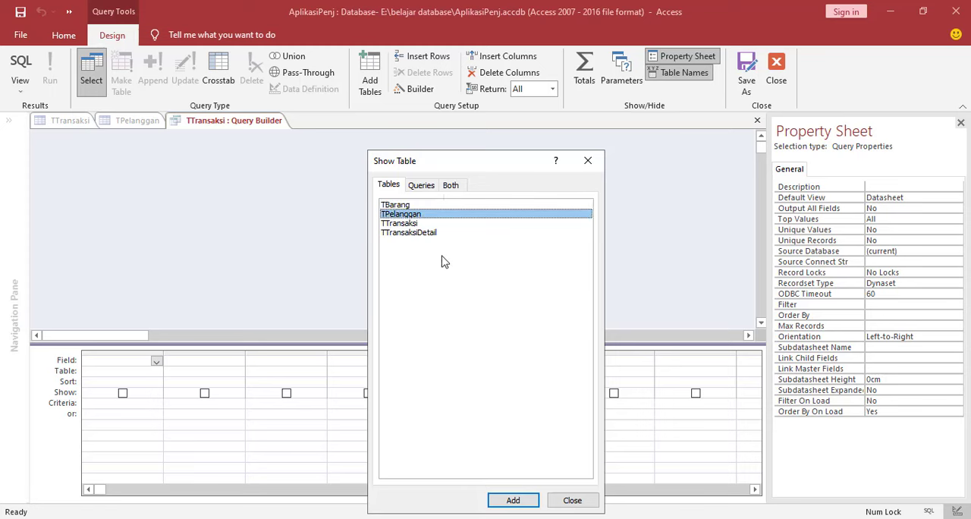
click(519, 503)
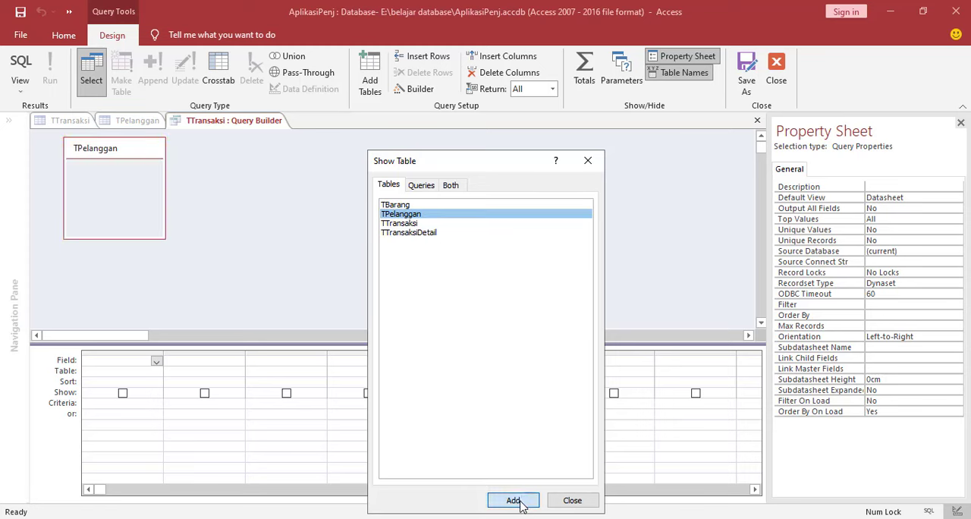
click(571, 502)
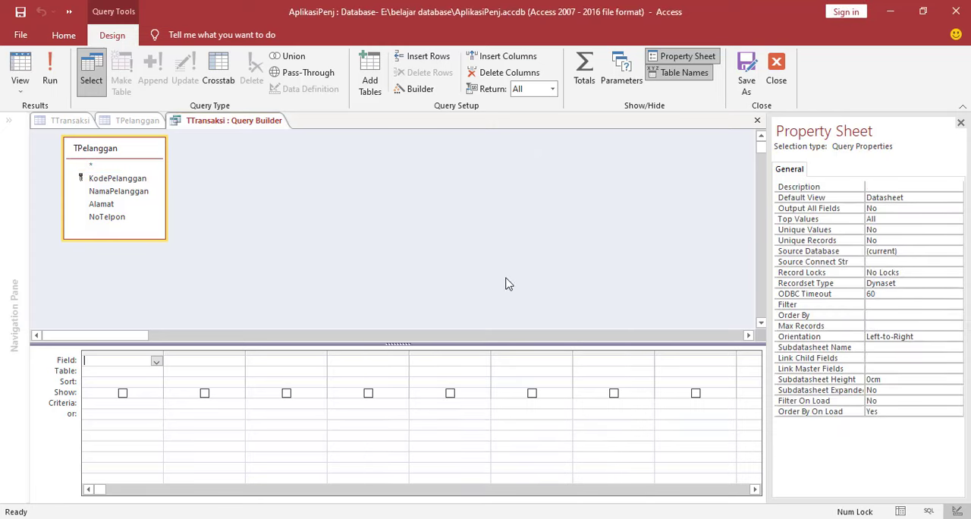
Add the KodePelanggan and NamaPelanggan fields to the lookup query, and save and close the query builder.
double_click(125, 179)
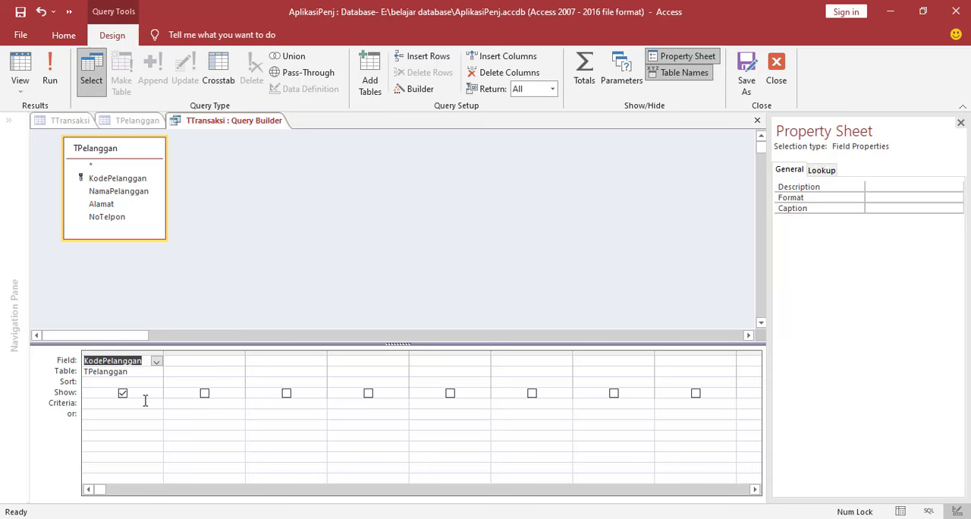
click(104, 203)
double_click(110, 192)
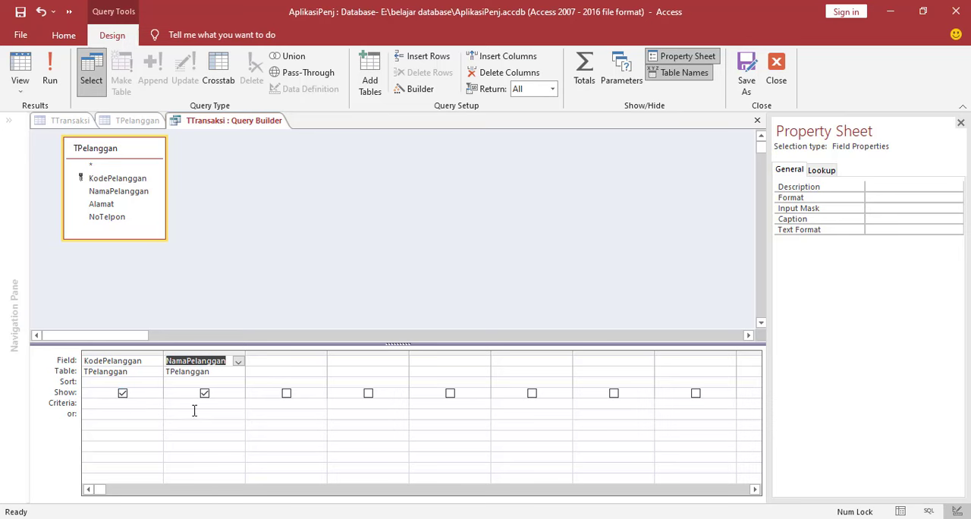
right_click(226, 124)
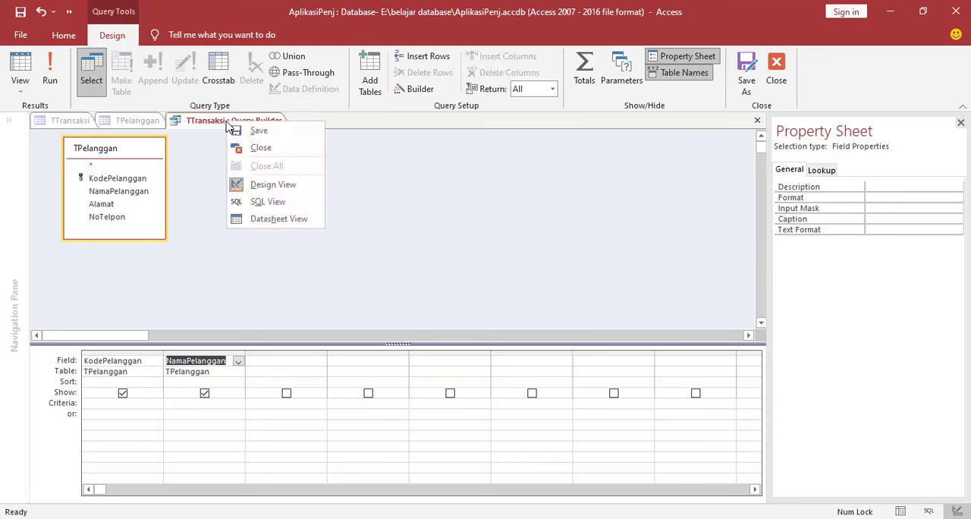
click(238, 128)
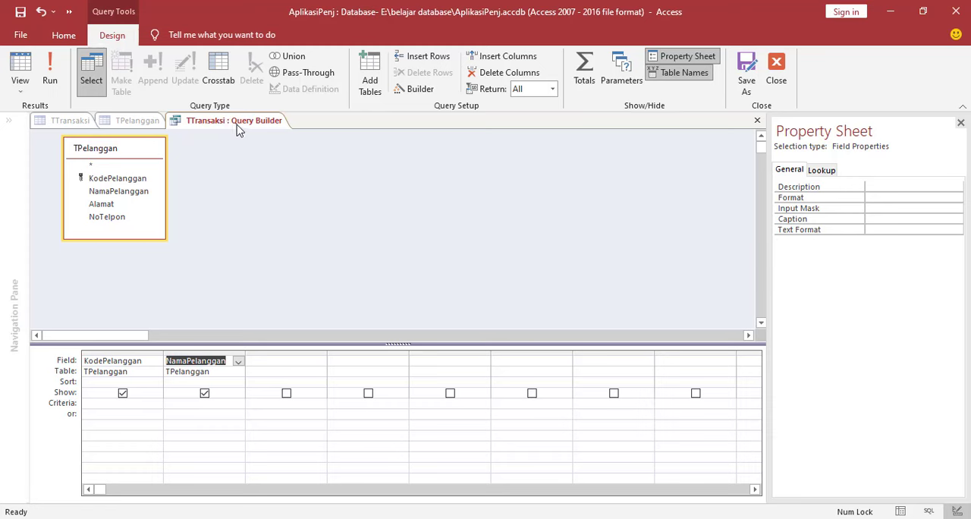
right_click(235, 126)
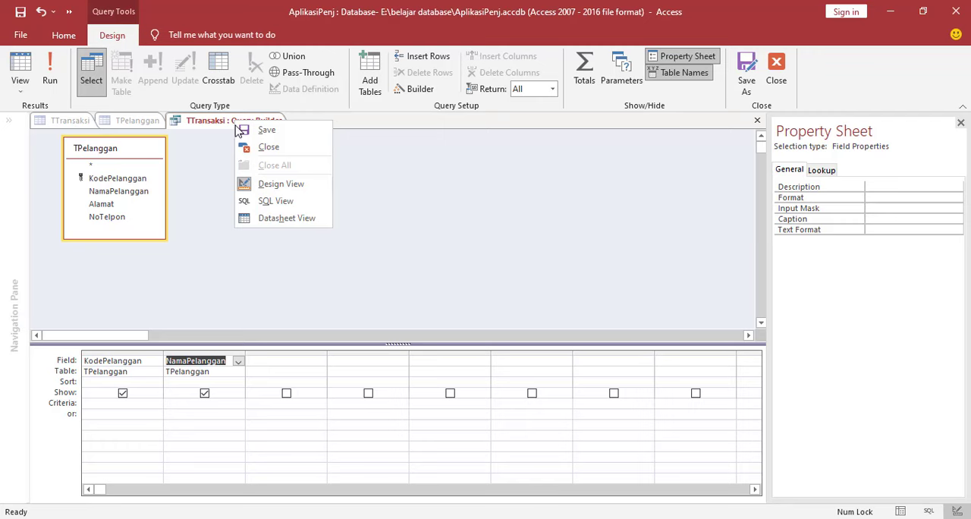
click(250, 148)
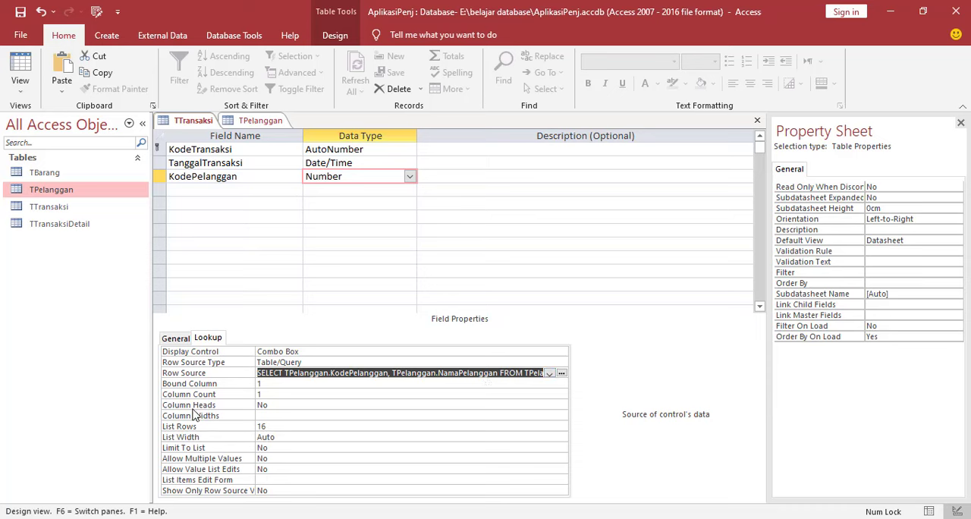
Set the column count of the KodePelanggan lookup to 2.
click(275, 395)
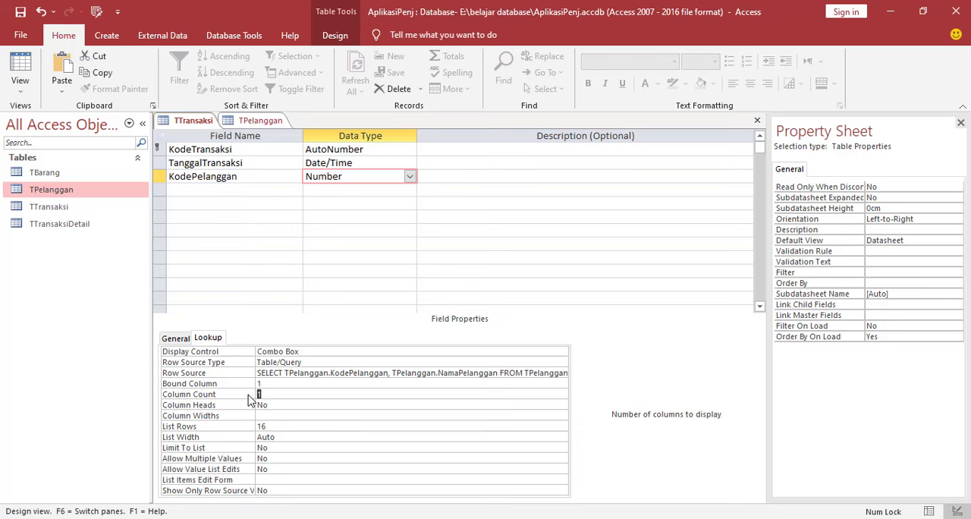
text(2)
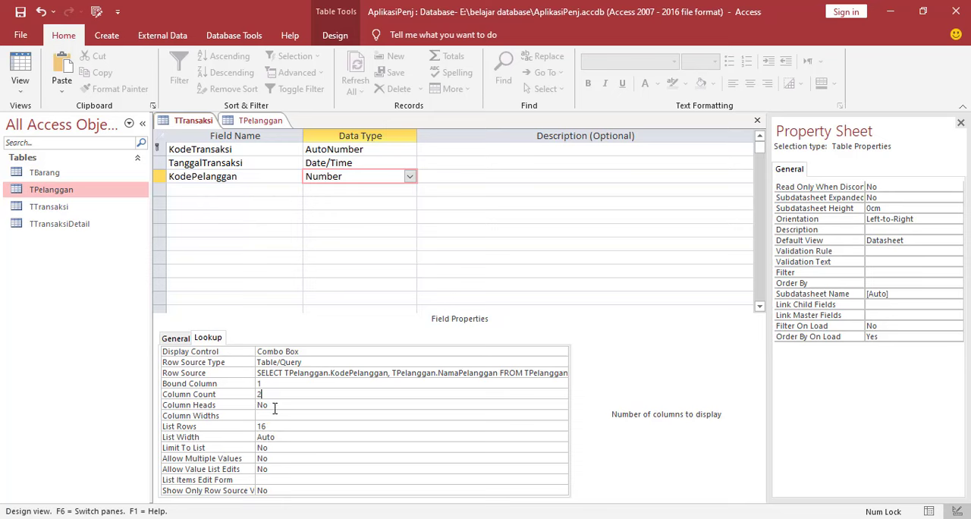
Turn on column heads for the KodePelanggan lookup by setting Column Heads to Yes.
click(275, 406)
click(561, 406)
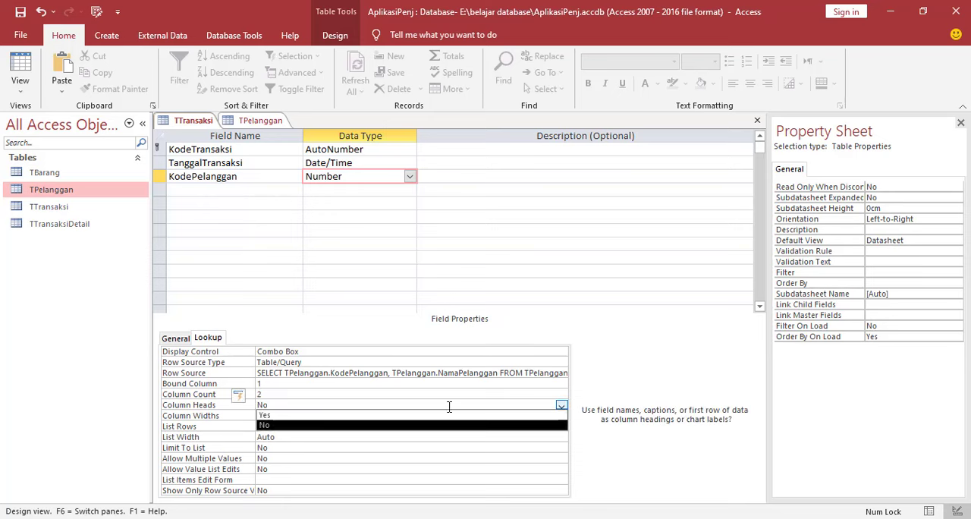
click(282, 416)
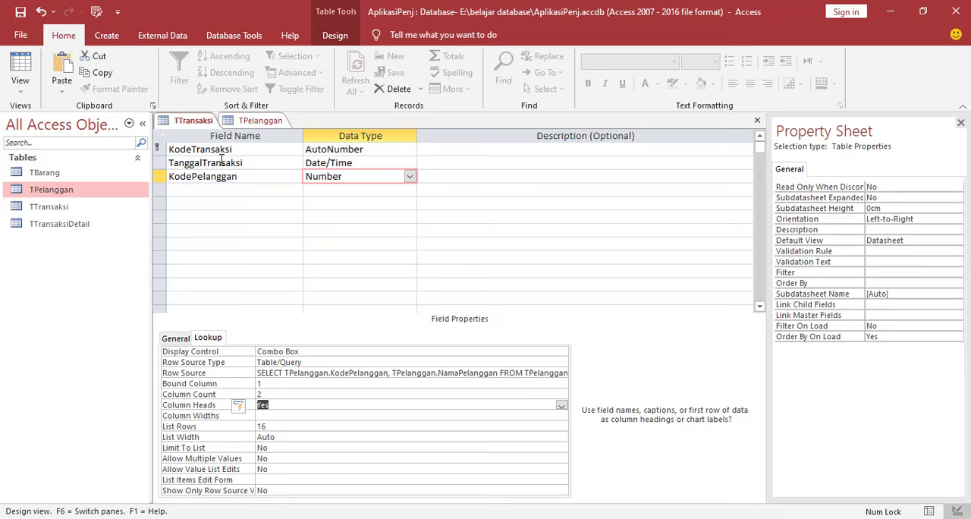
Save the TTransaksi table design and close all open tables.
right_click(191, 123)
click(205, 131)
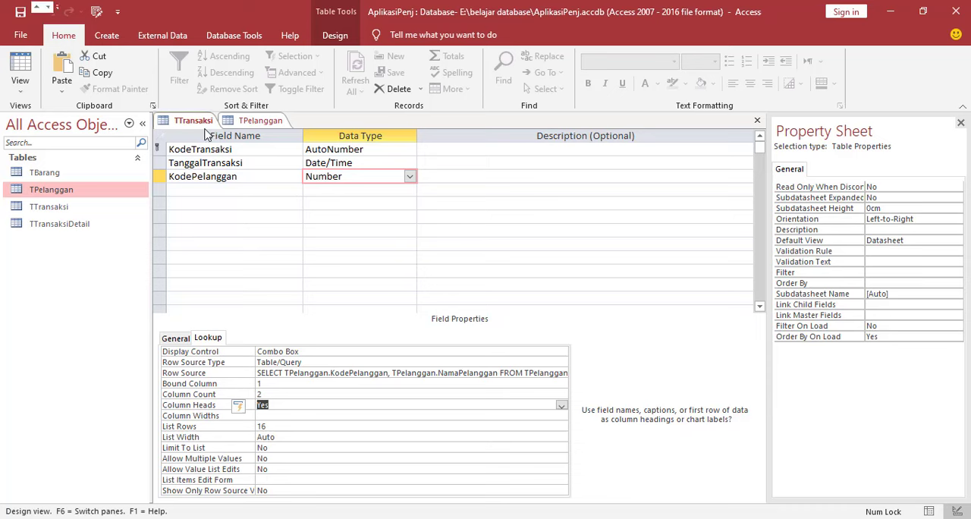
right_click(203, 123)
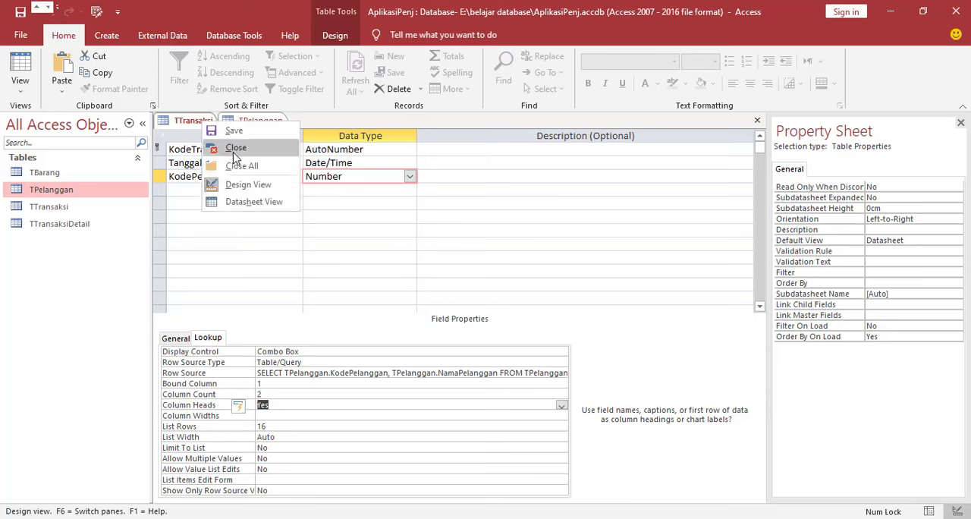
click(235, 166)
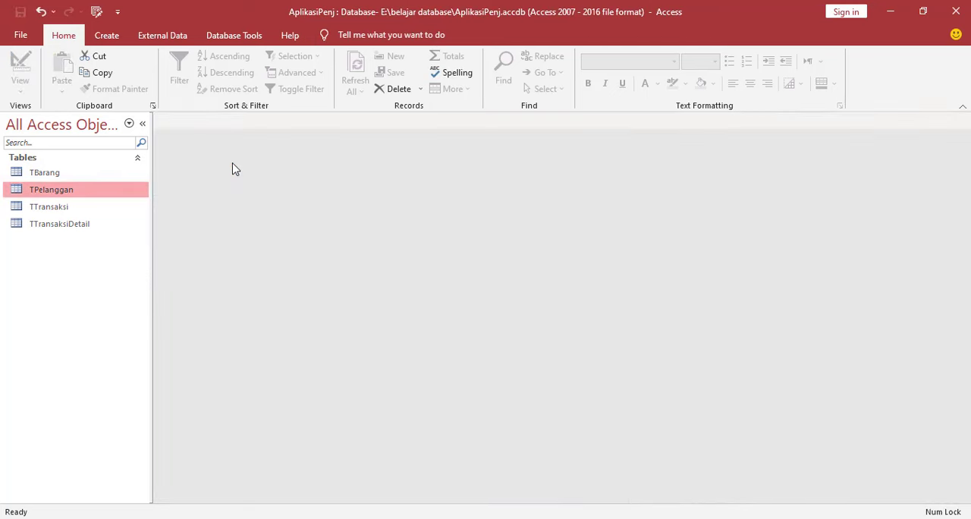
Open the TTransaksiDetail table in Design View and select its KodeTransaksi field.
click(63, 208)
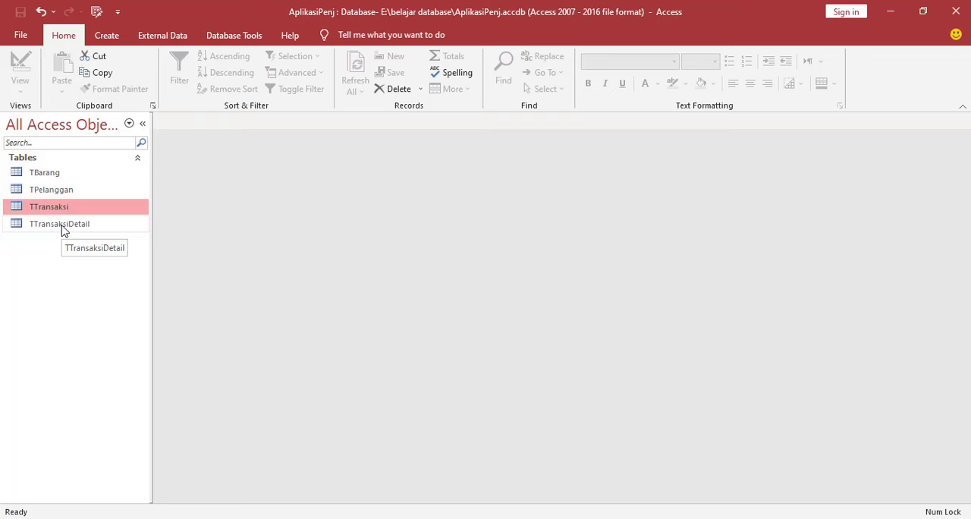
click(61, 226)
right_click(61, 225)
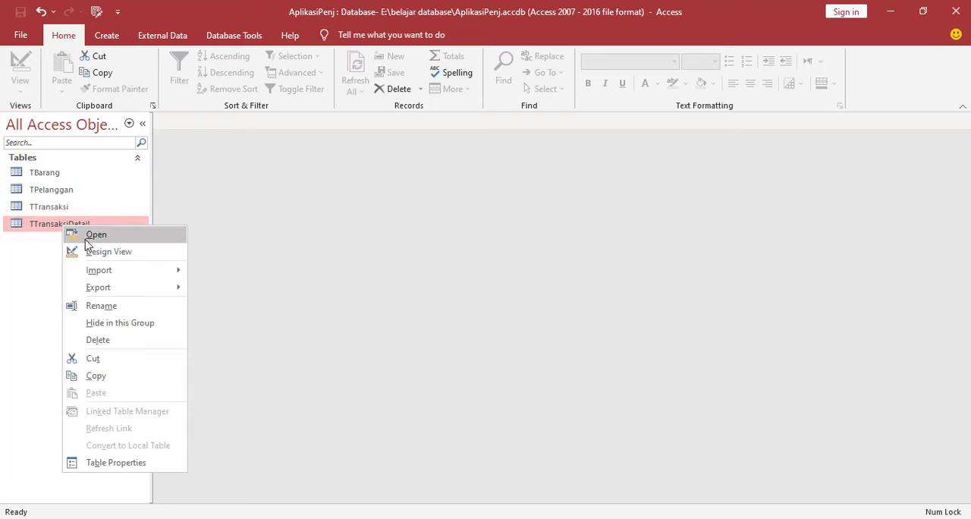
click(91, 255)
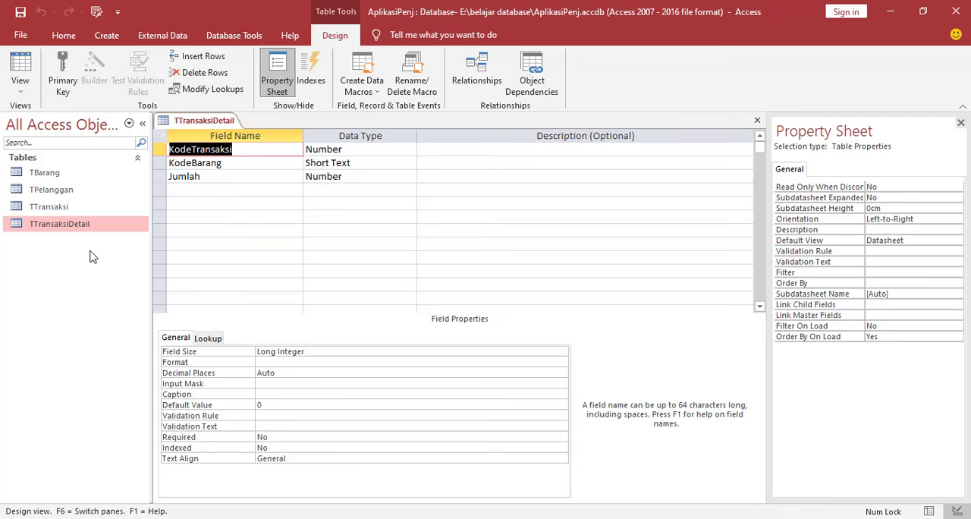
click(249, 150)
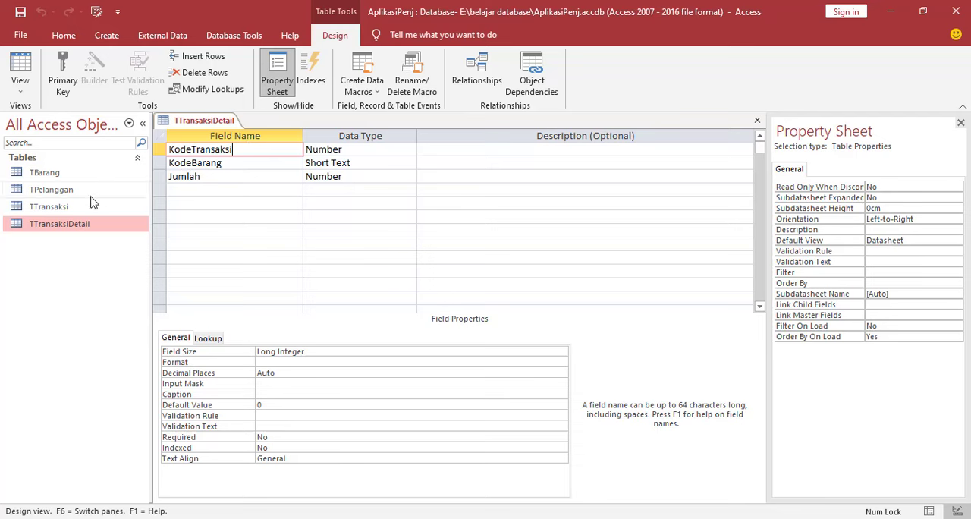
Open the TTransaksi design and compare its KodeTransaksi field with the data type, general and lookup properties of KodeTransaksi in TTransaksiDetail.
right_click(64, 206)
click(87, 233)
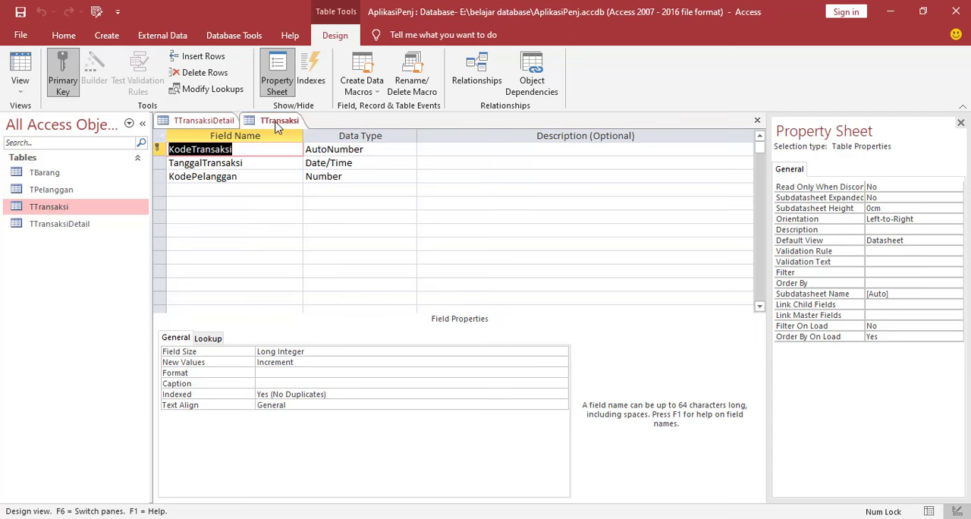
click(211, 121)
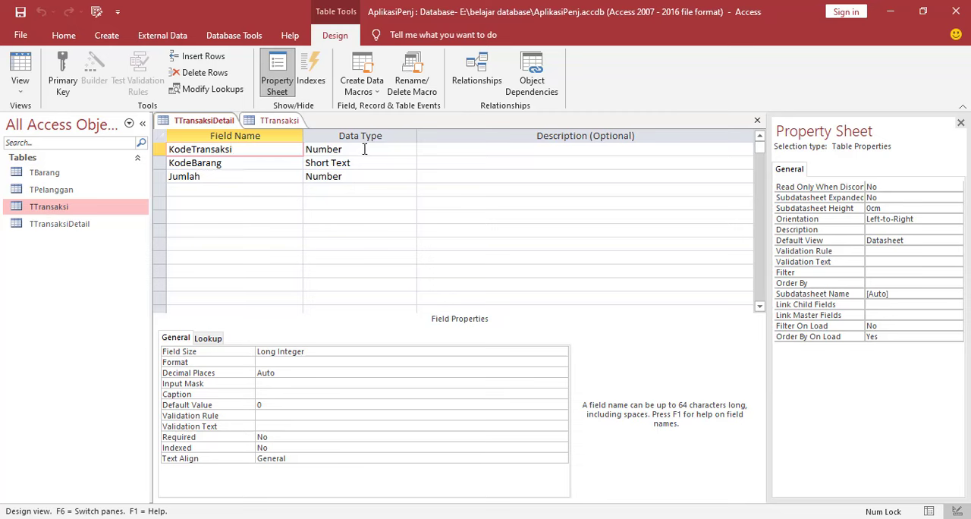
click(364, 150)
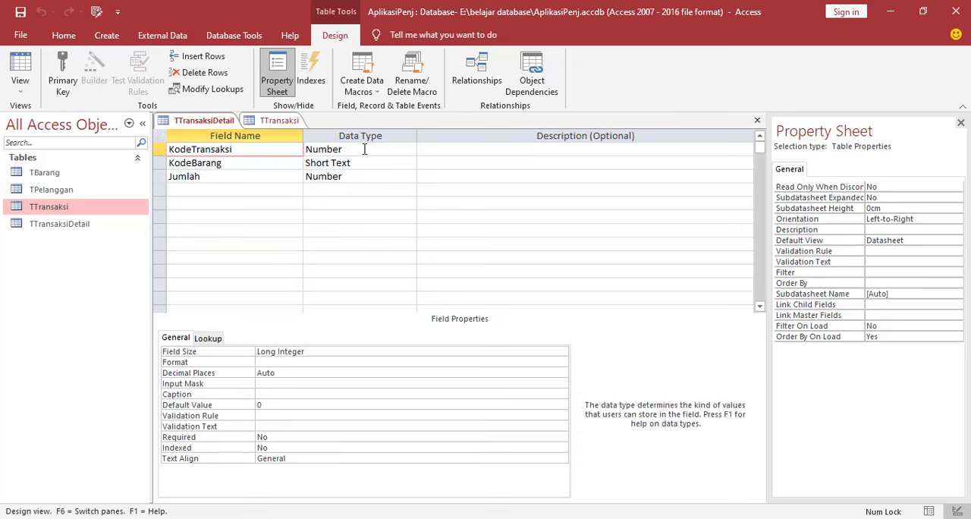
click(218, 339)
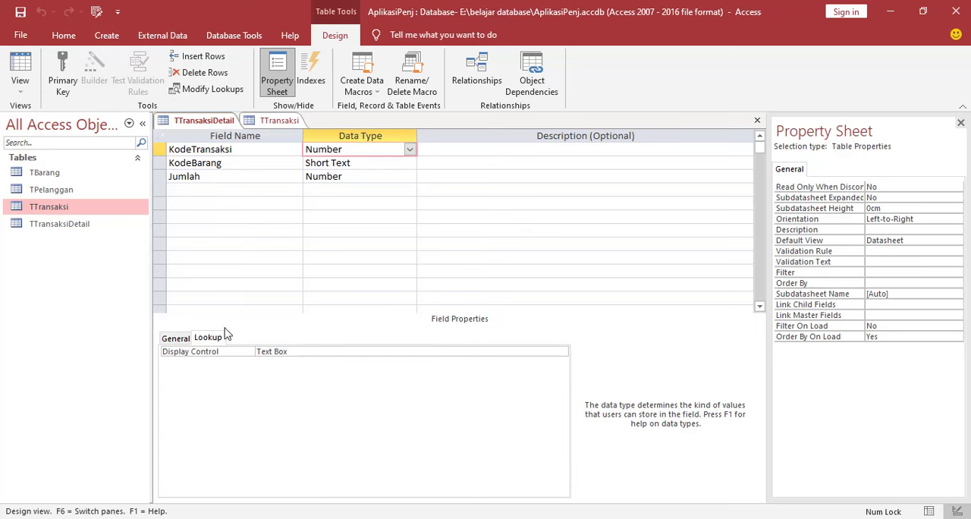
click(168, 339)
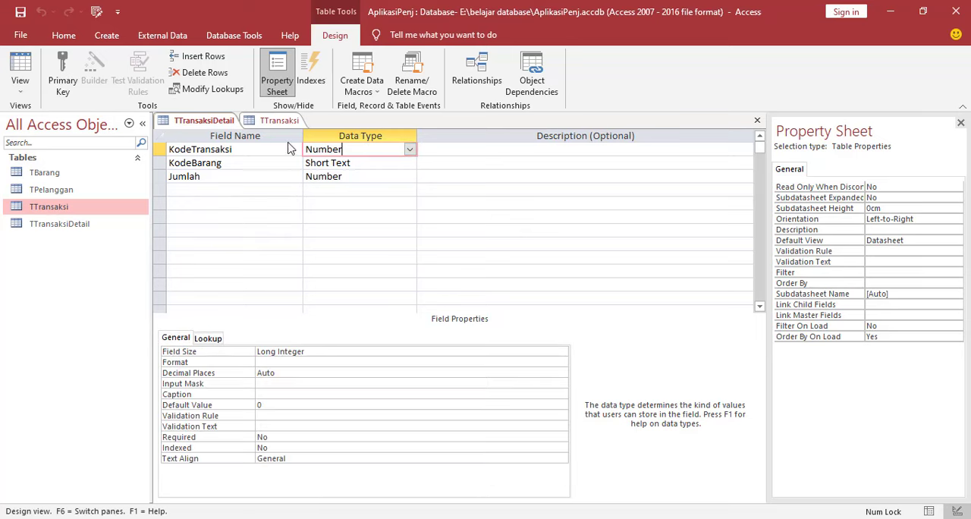
Check the data type and field size of KodeBarang in TTransaksiDetail against KodeBarang in the TBarang design.
click(244, 163)
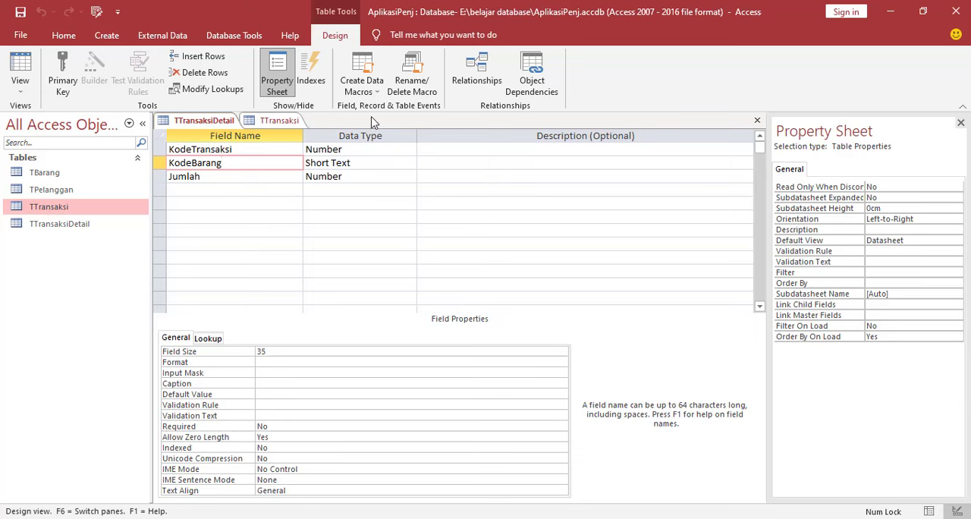
click(361, 162)
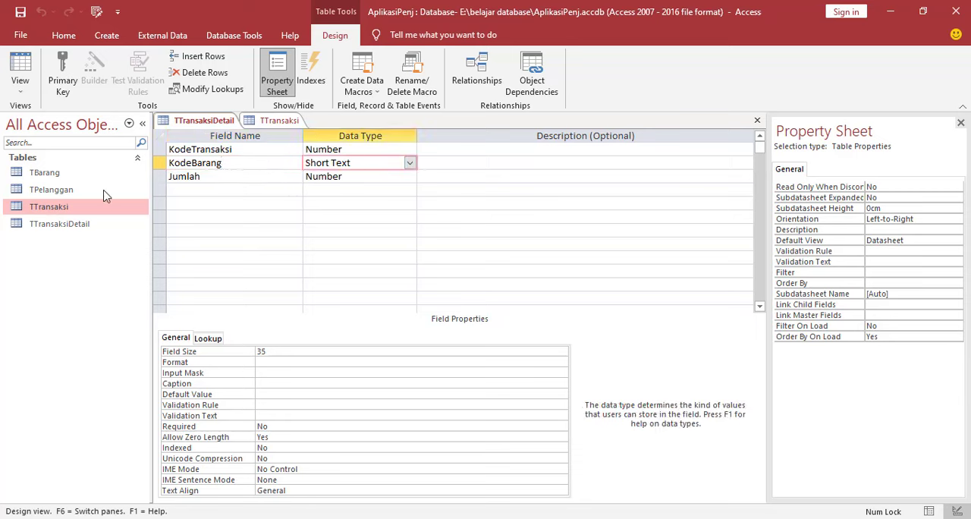
click(42, 173)
right_click(42, 173)
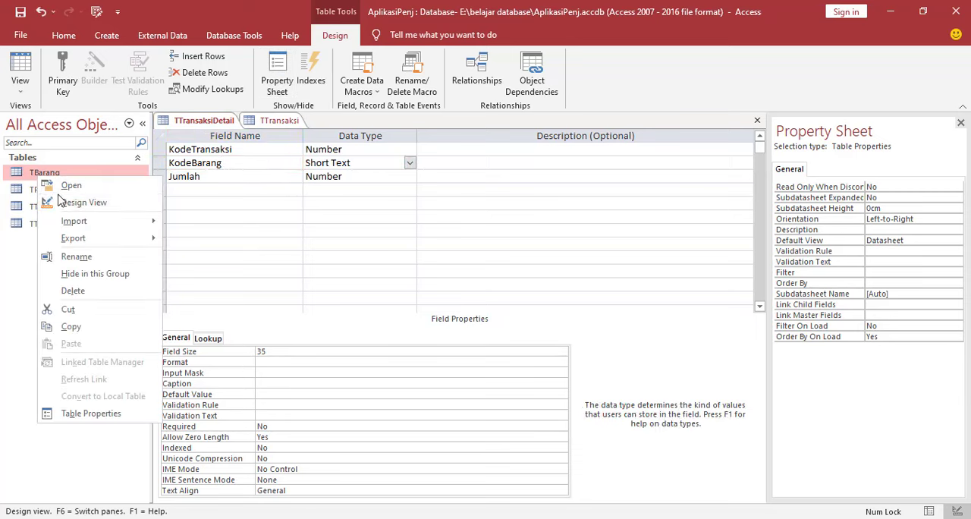
click(61, 201)
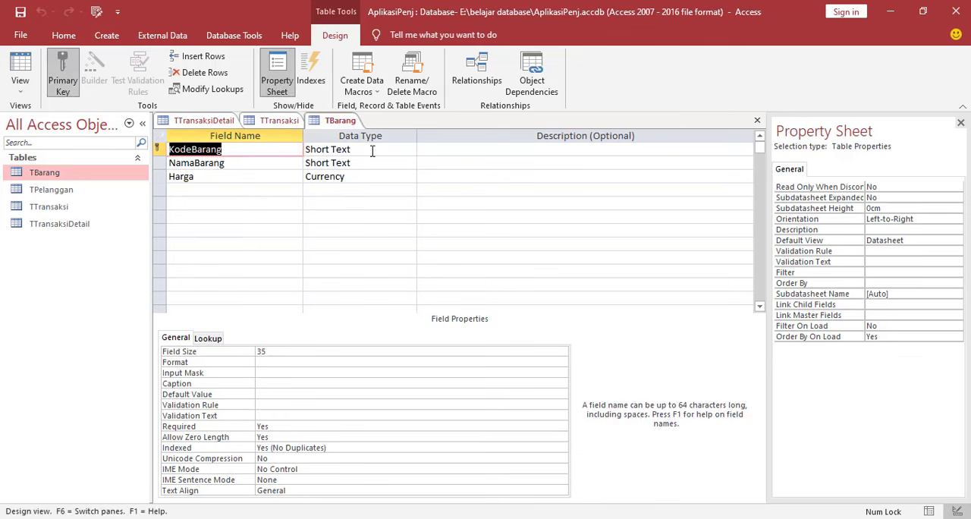
Set the lookup display control of the KodeBarang field in TTransaksiDetail to Combo Box.
click(194, 123)
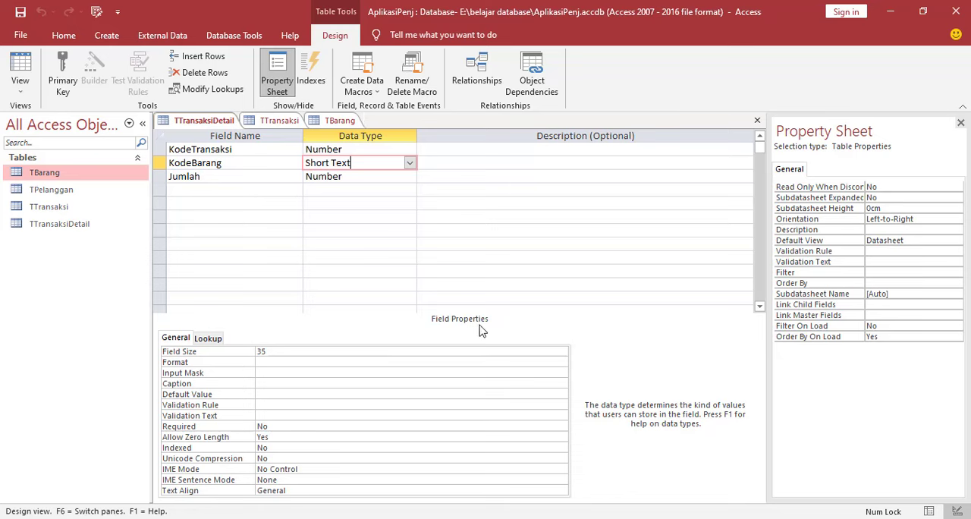
click(210, 339)
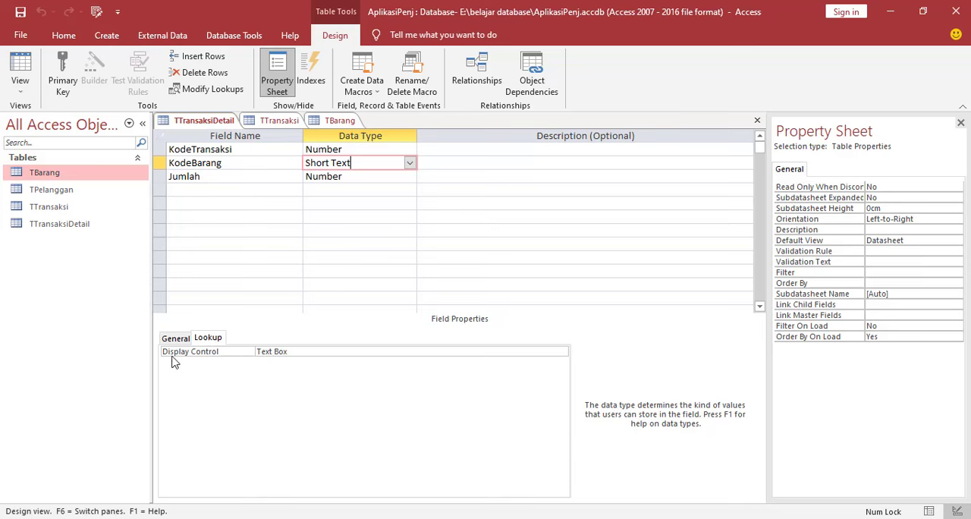
click(339, 351)
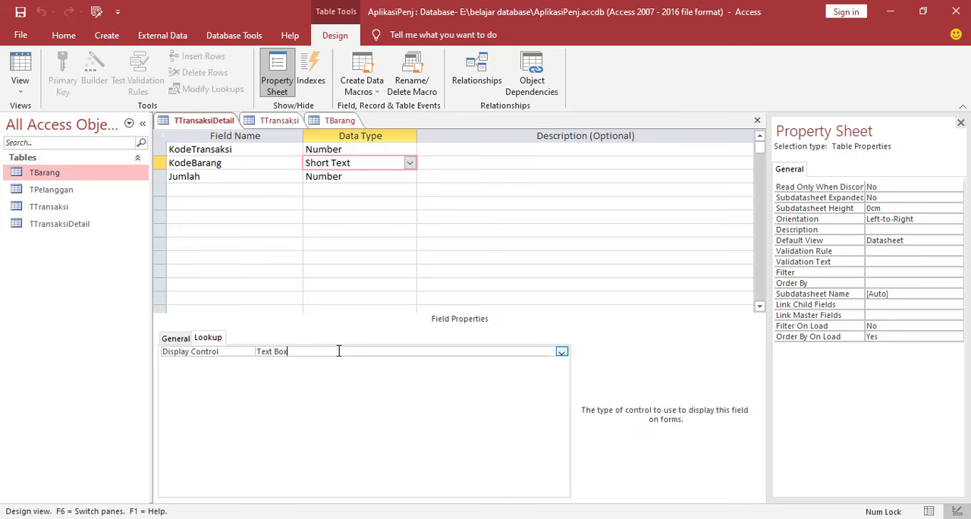
click(561, 353)
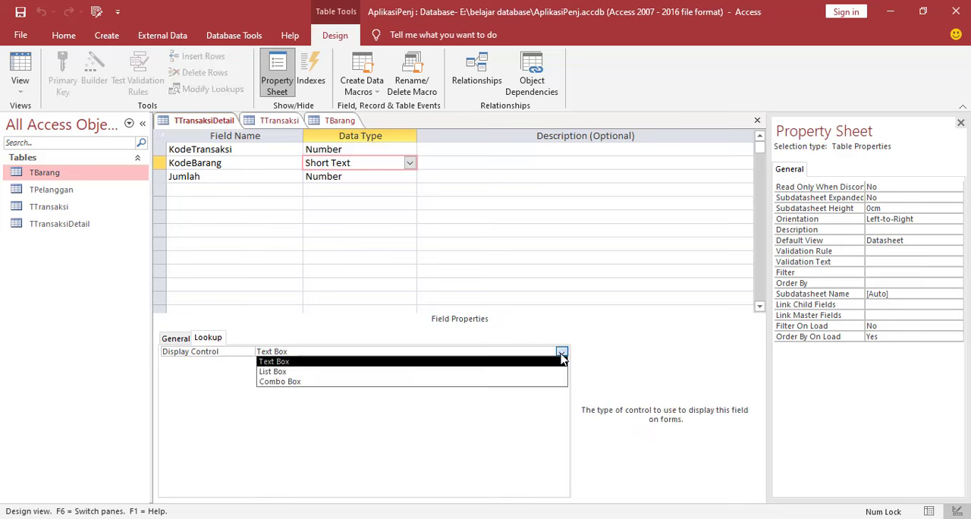
click(306, 381)
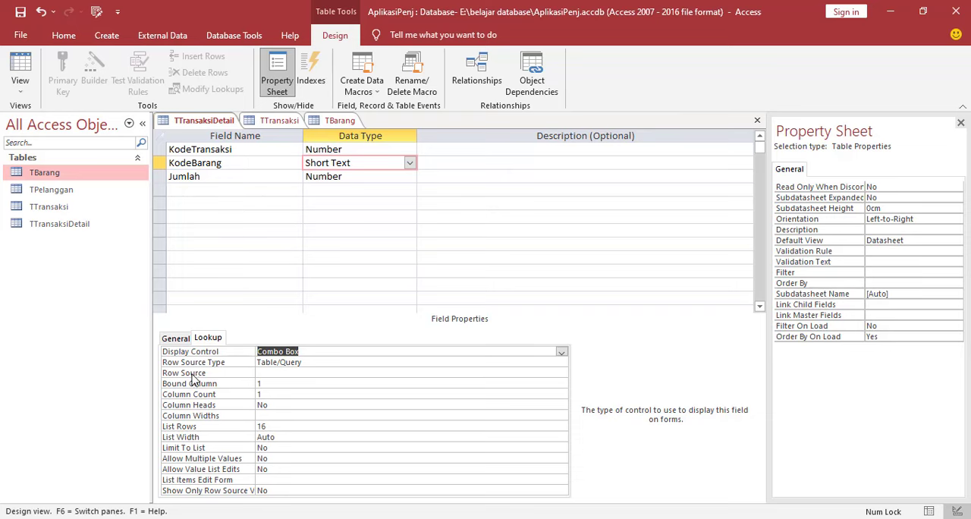
Start building a row source query for the KodeBarang lookup and add the TBarang table to it.
click(277, 374)
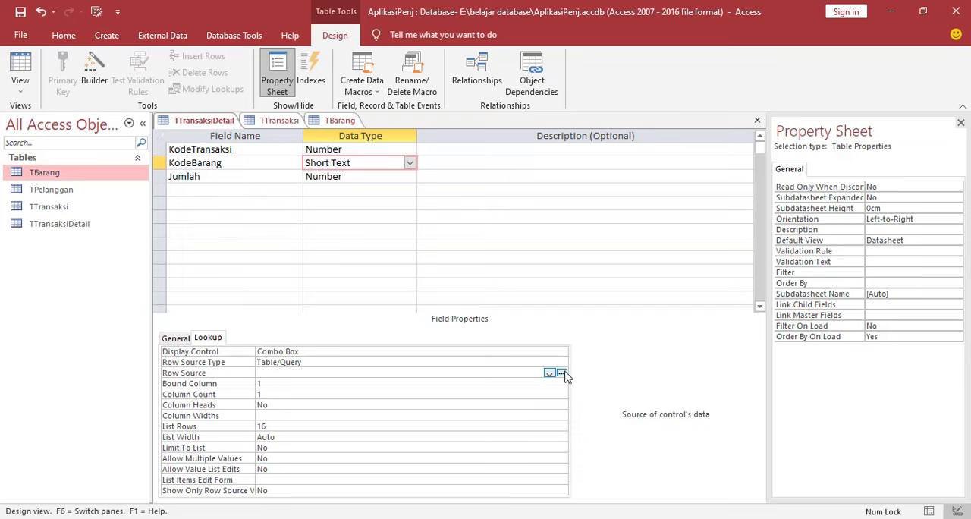
click(562, 373)
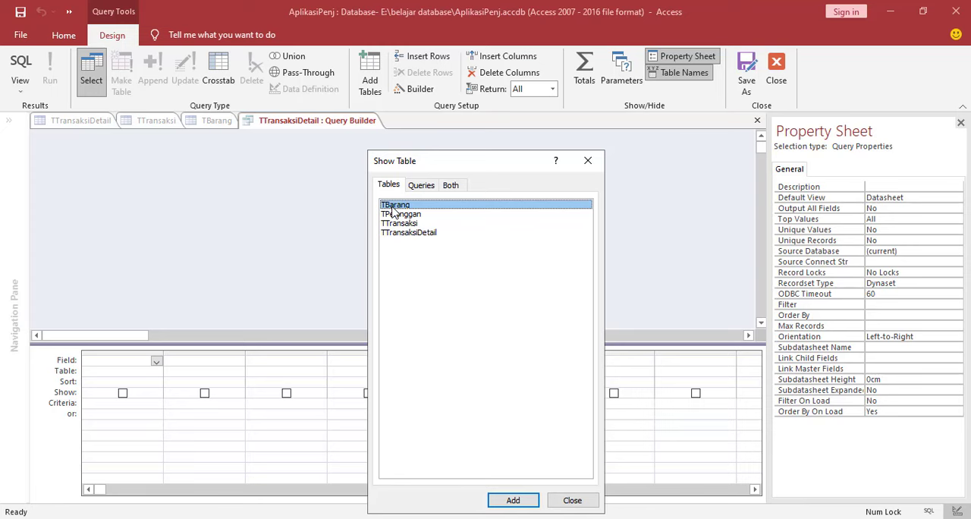
click(531, 503)
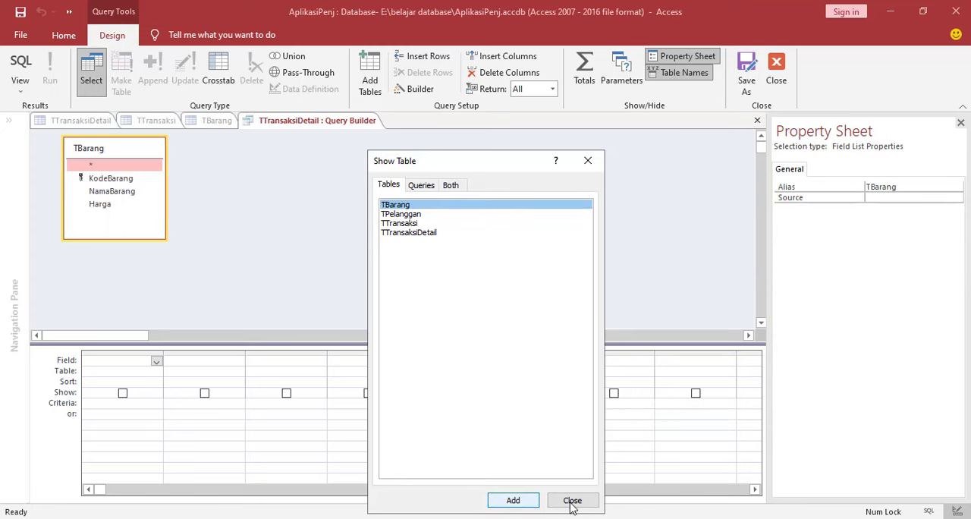
click(590, 506)
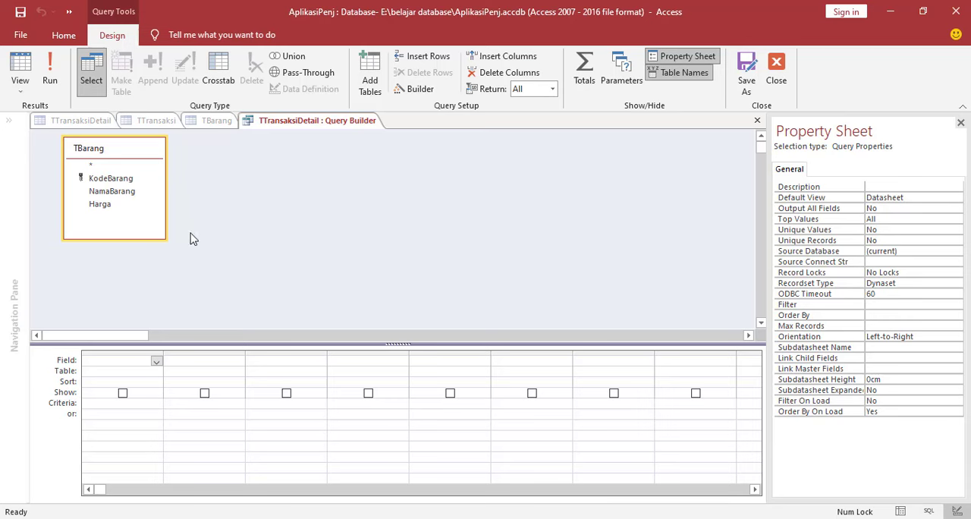
Add the KodeBarang and NamaBarang fields to the lookup query, and save and close the query builder.
double_click(126, 180)
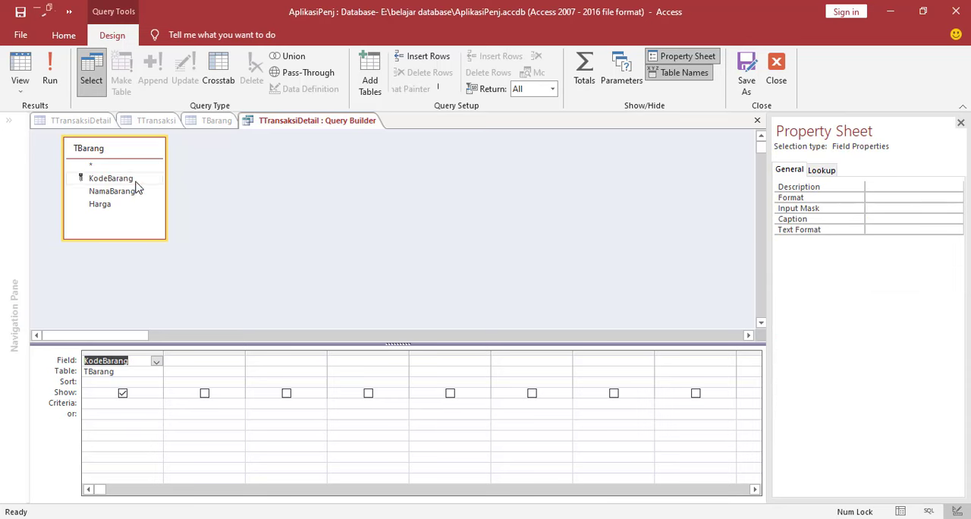
double_click(110, 192)
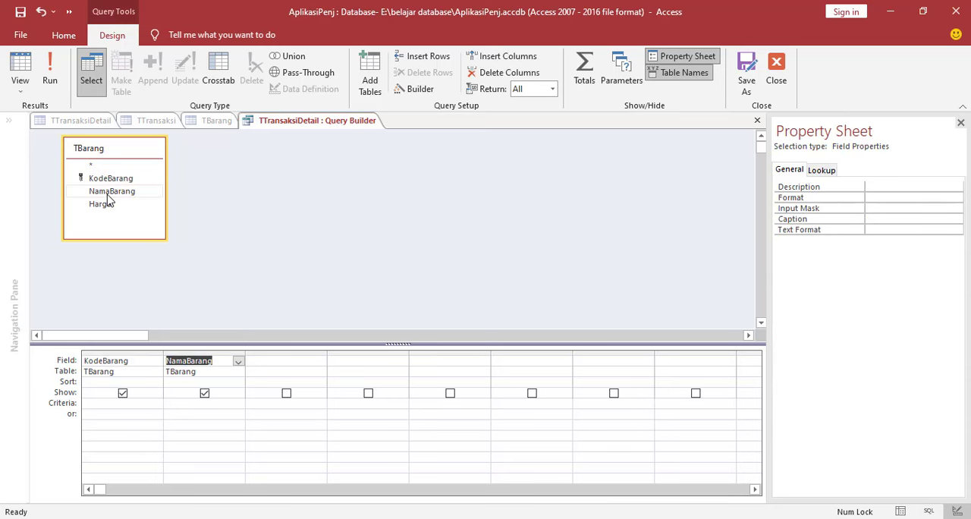
right_click(317, 126)
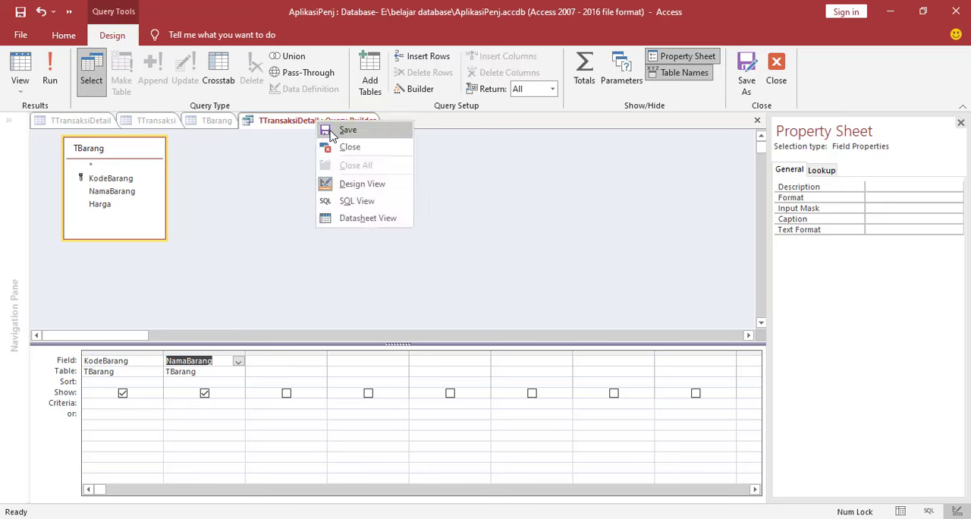
click(332, 132)
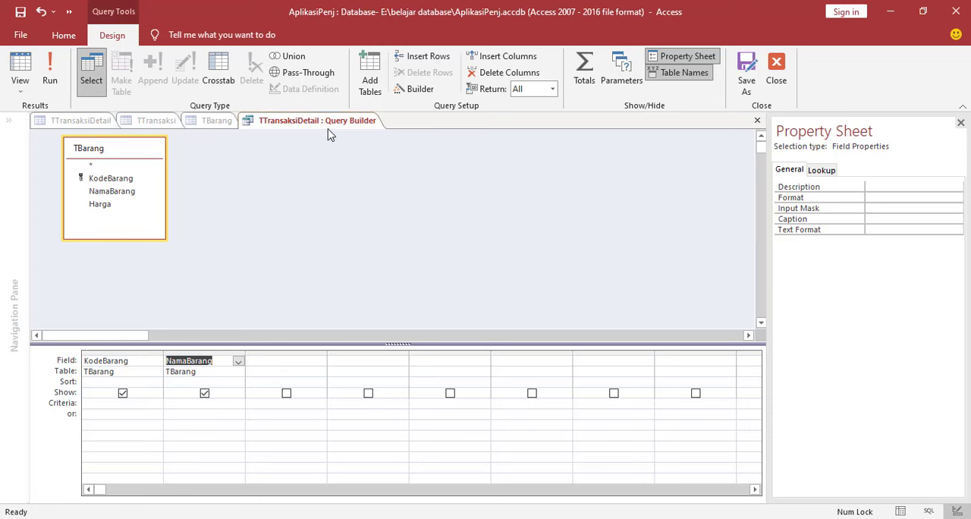
right_click(317, 122)
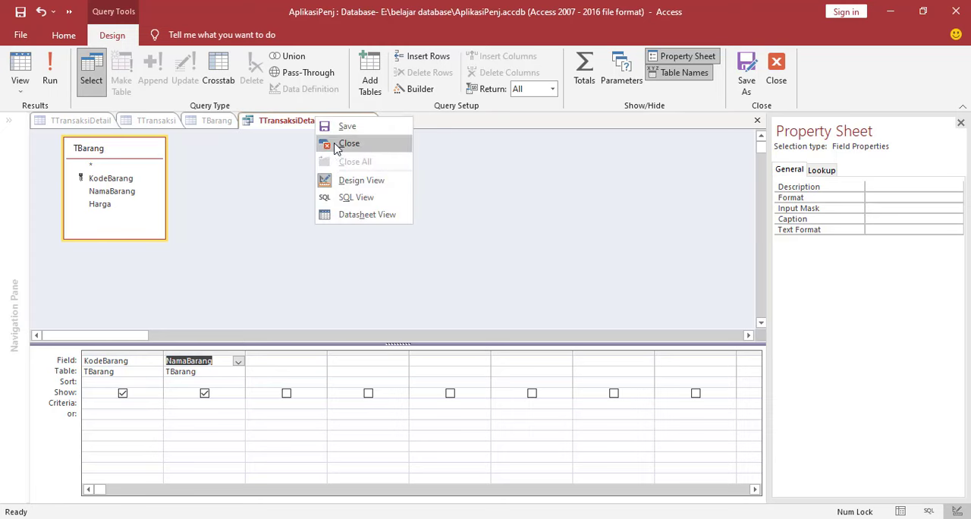
click(336, 144)
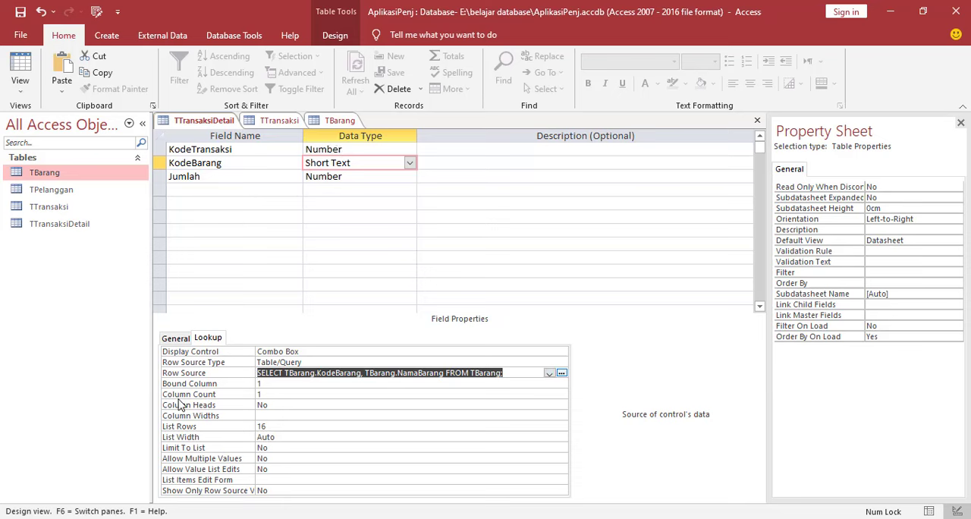
Set the column count of the KodeBarang lookup to 2.
click(267, 394)
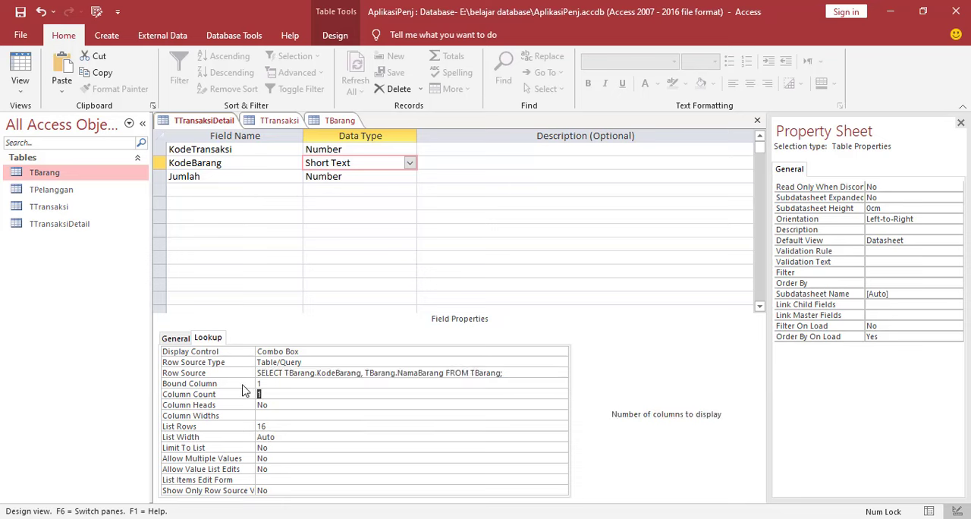
text(2)
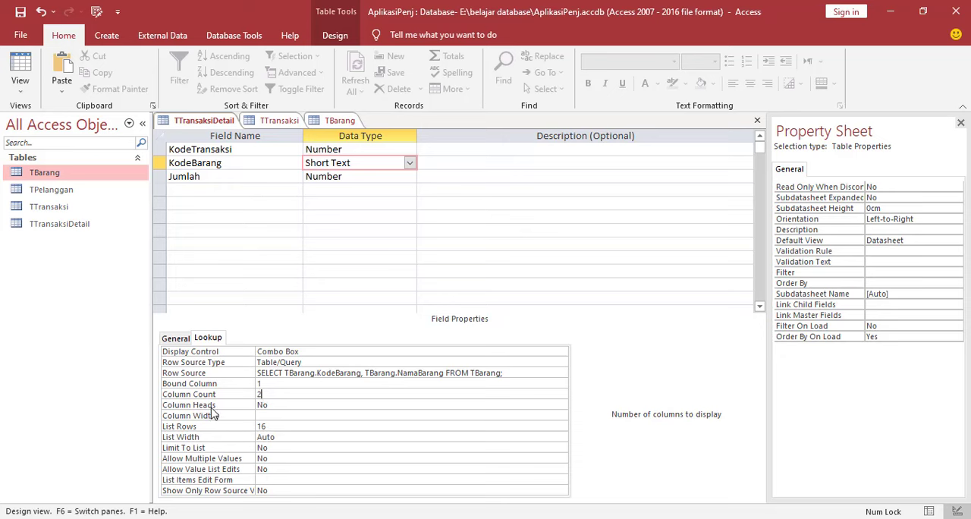
Turn on column heads for the KodeBarang lookup in TTransaksiDetail.
click(276, 405)
click(560, 408)
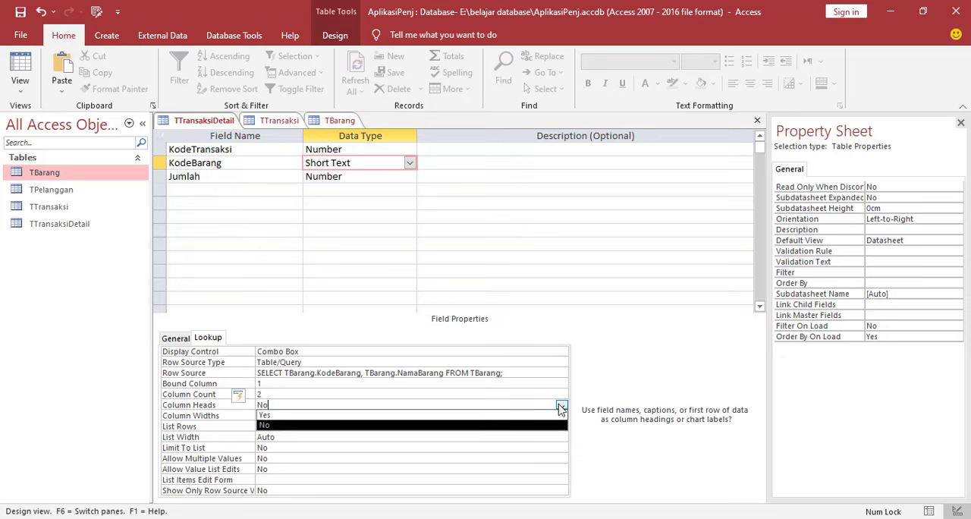
click(271, 418)
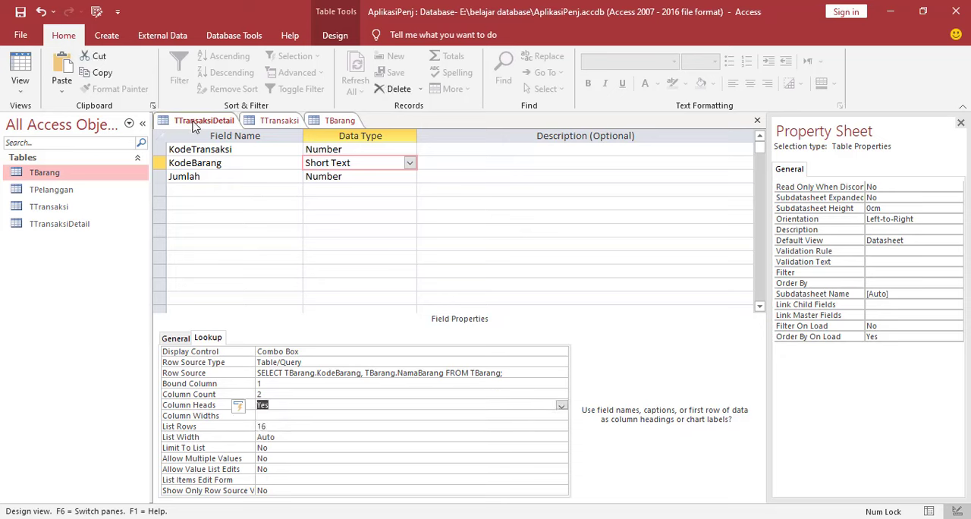
Check the Jumlah field's general properties, then save the TTransaksiDetail design and close all open tables.
click(224, 177)
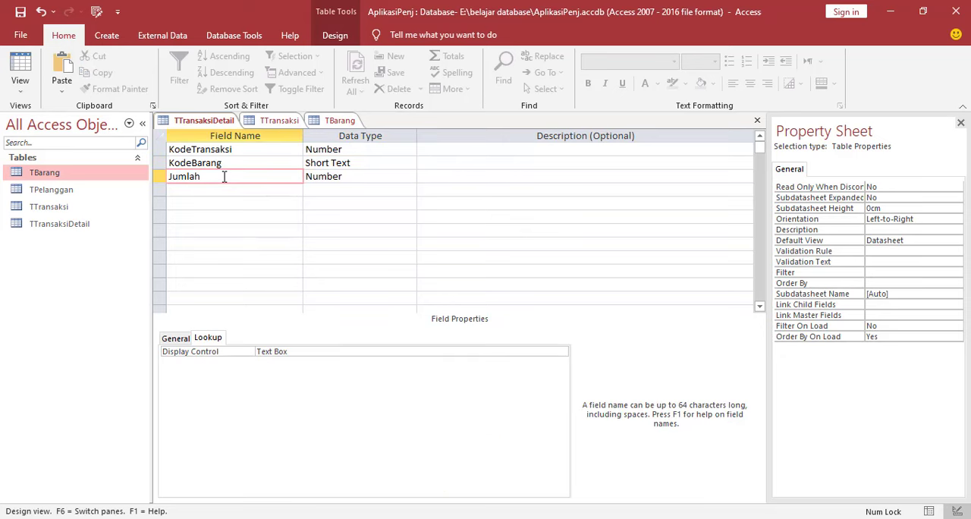
click(170, 340)
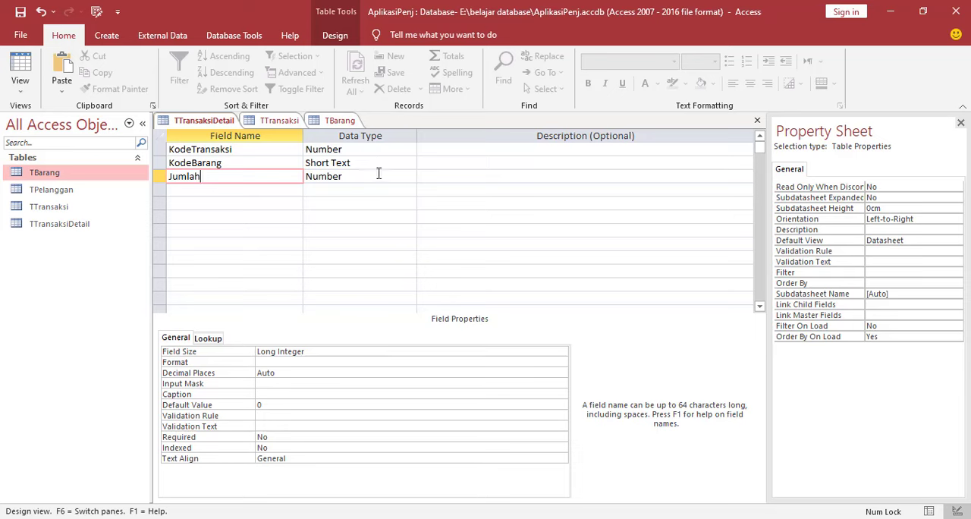
right_click(197, 119)
click(210, 130)
right_click(211, 126)
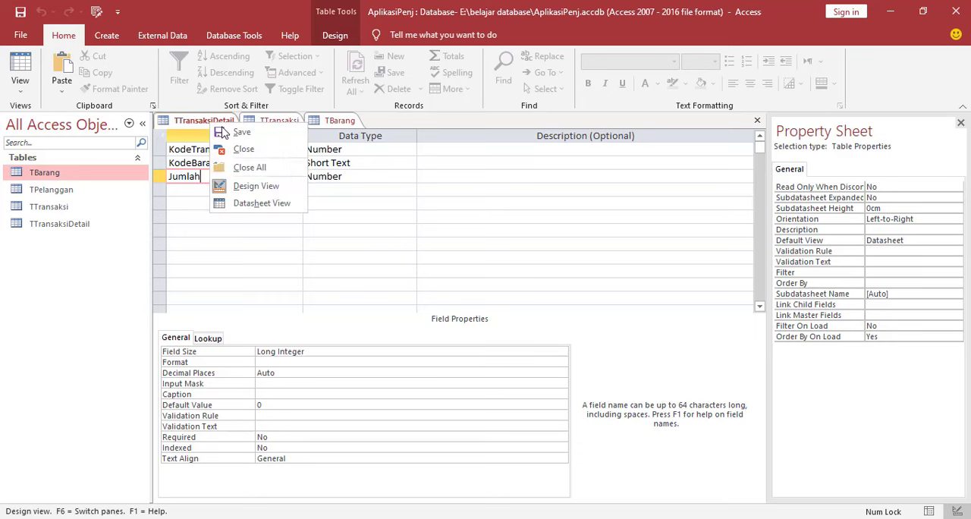
click(258, 172)
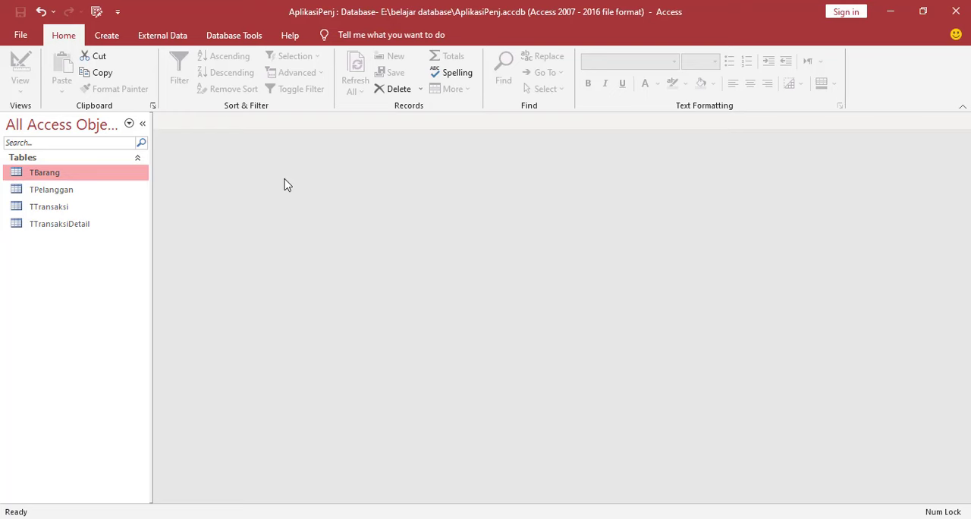
Create a new query in Design view and add the TBarang and TTransaksiDetail tables to it.
click(106, 39)
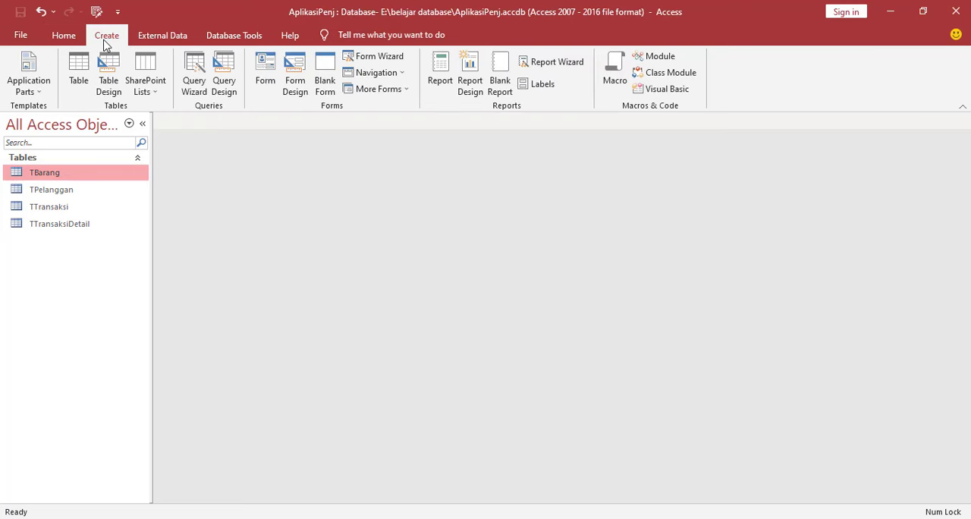
click(224, 80)
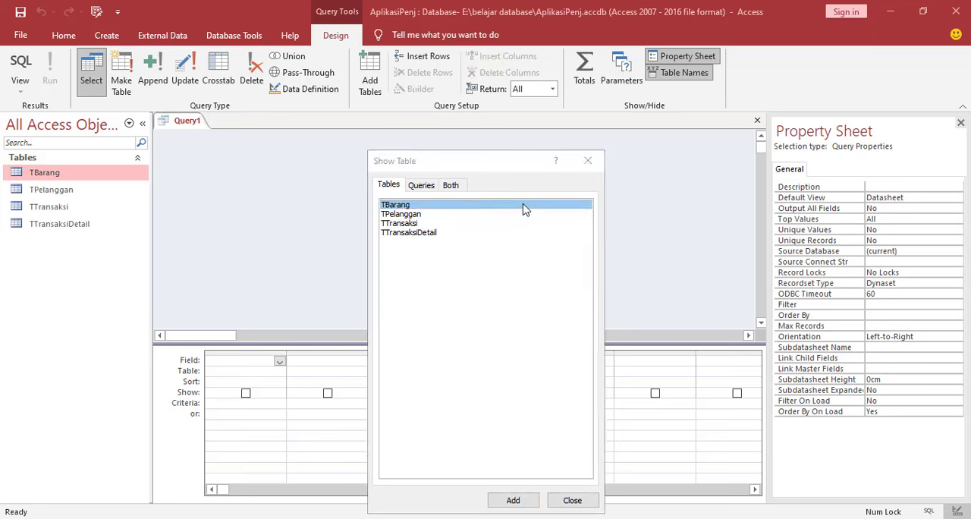
click(483, 165)
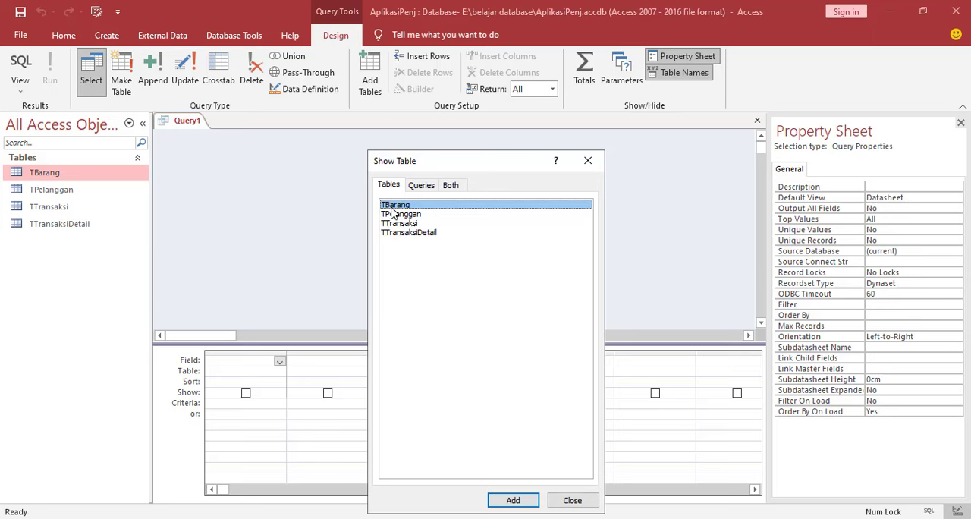
click(514, 504)
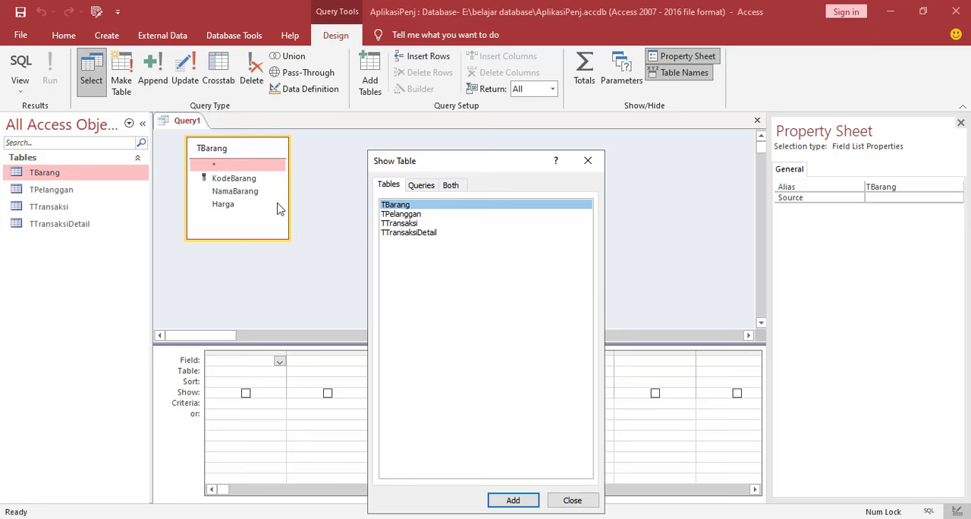
click(406, 235)
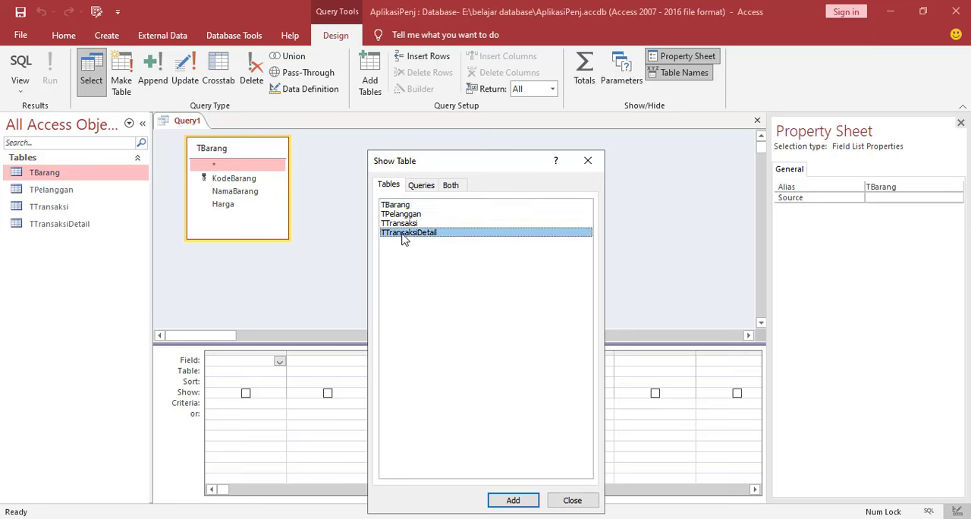
click(513, 501)
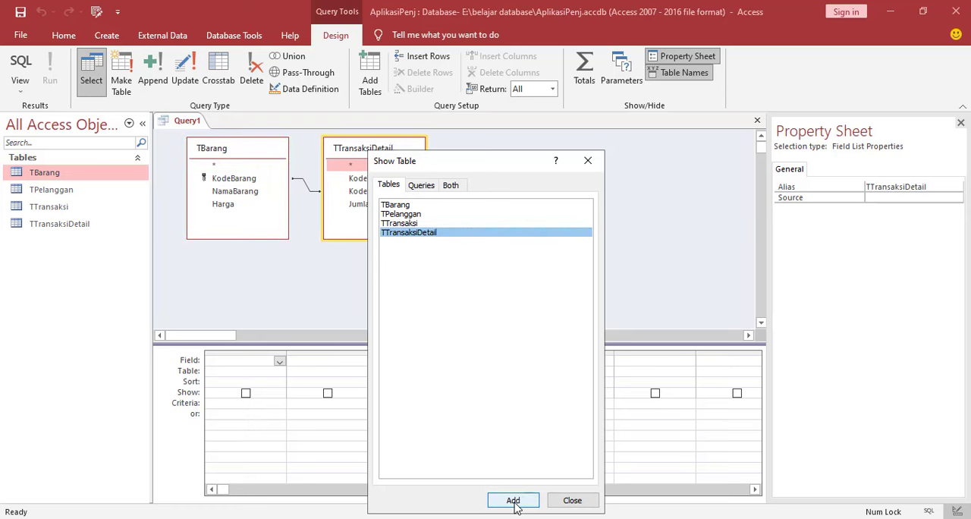
click(573, 501)
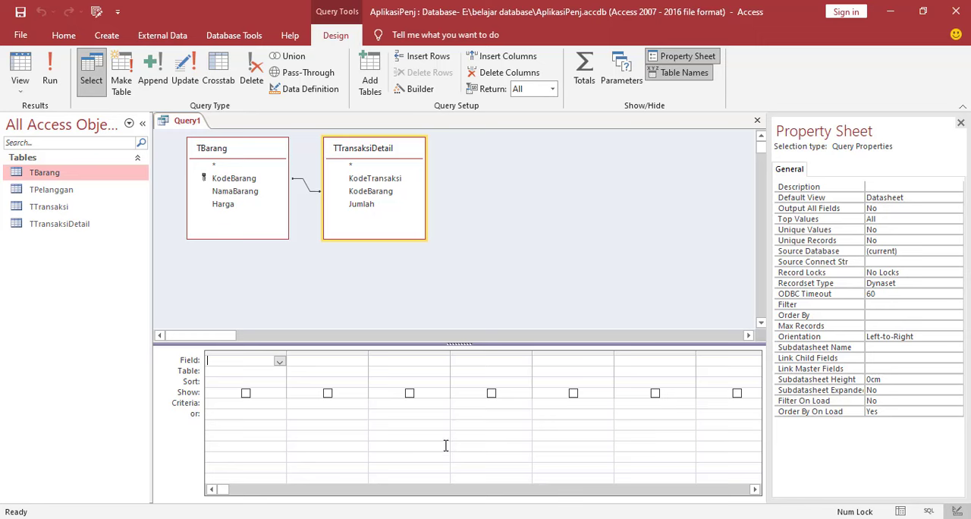
Add KodeTransaksi and KodeBarang from TTransaksiDetail, NamaBarang from TBarang, Jumlah from TTransaksiDetail and Harga from TBarang to the query, in that order.
double_click(377, 181)
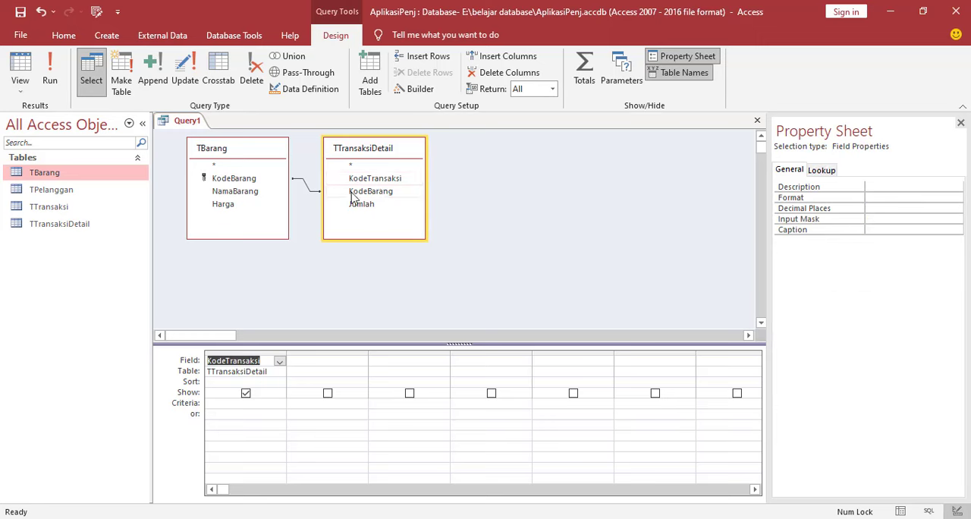
double_click(370, 191)
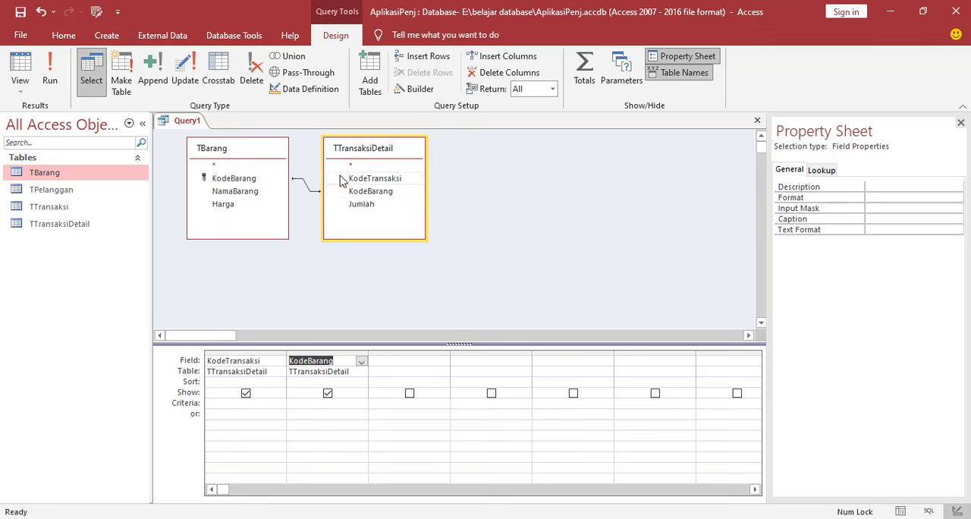
double_click(236, 191)
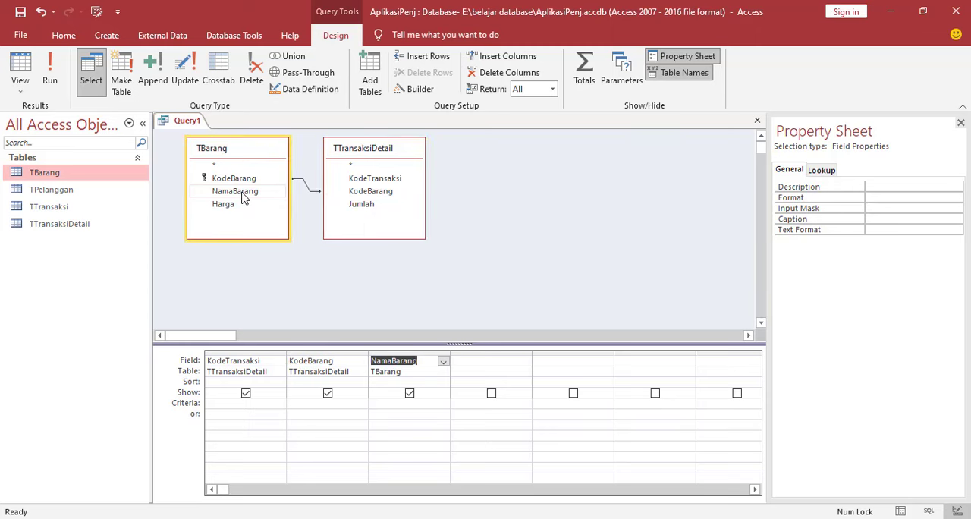
double_click(363, 204)
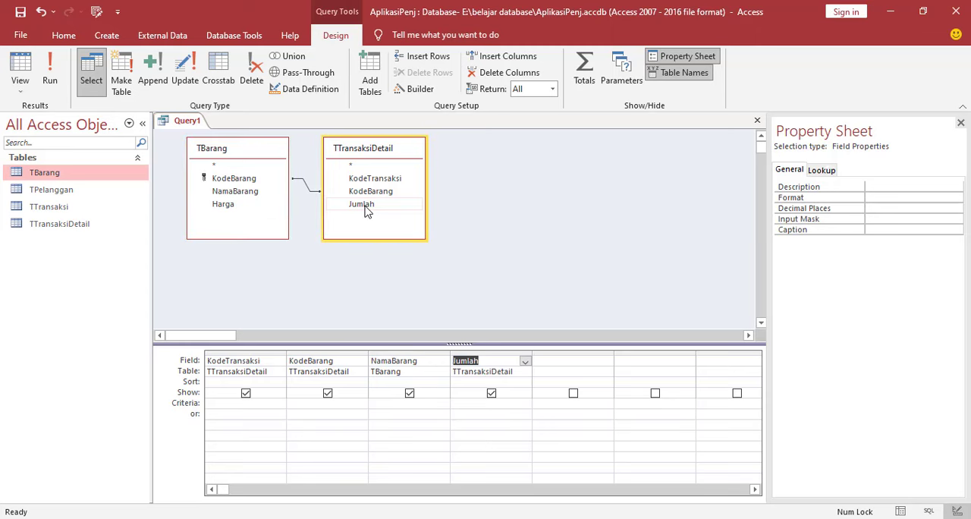
double_click(224, 205)
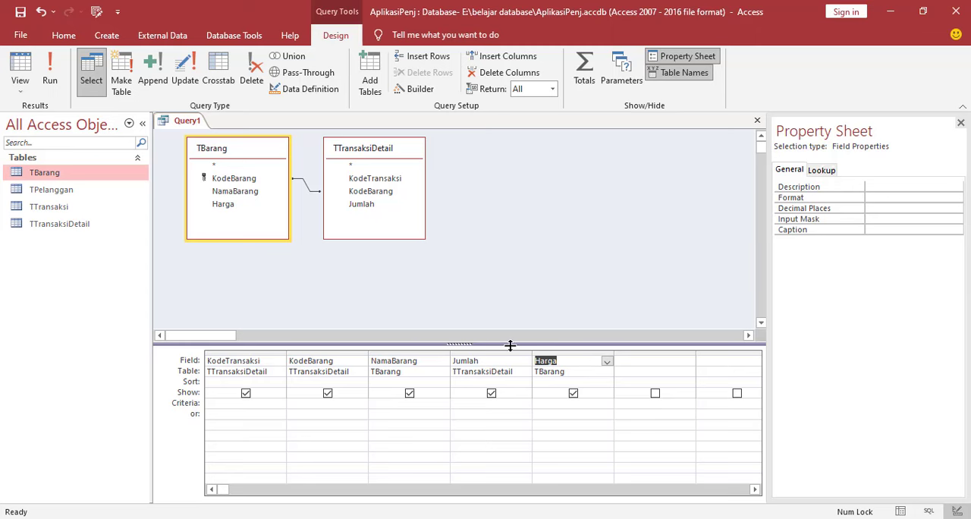
Build a calculated field in the first empty query column with the expression Total:[Jumlah]*[Harga].
click(636, 362)
right_click(635, 362)
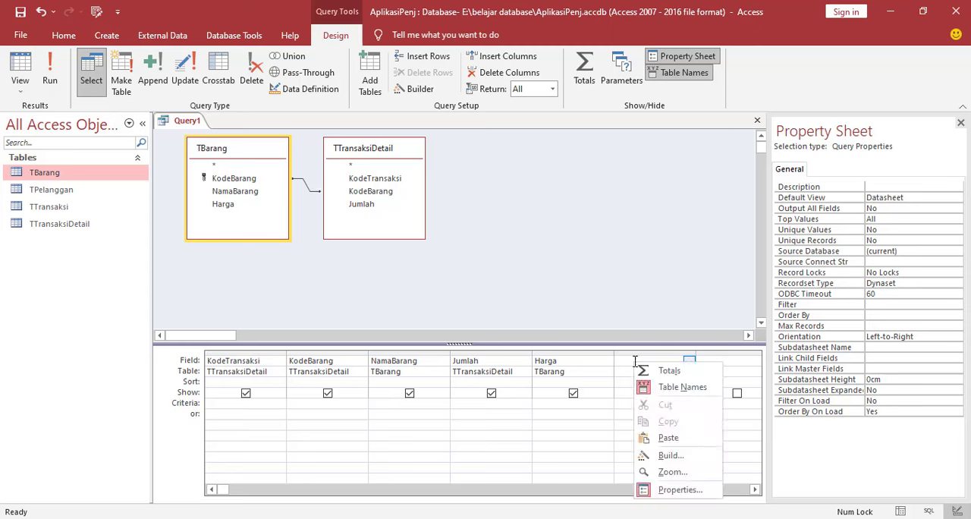
click(678, 459)
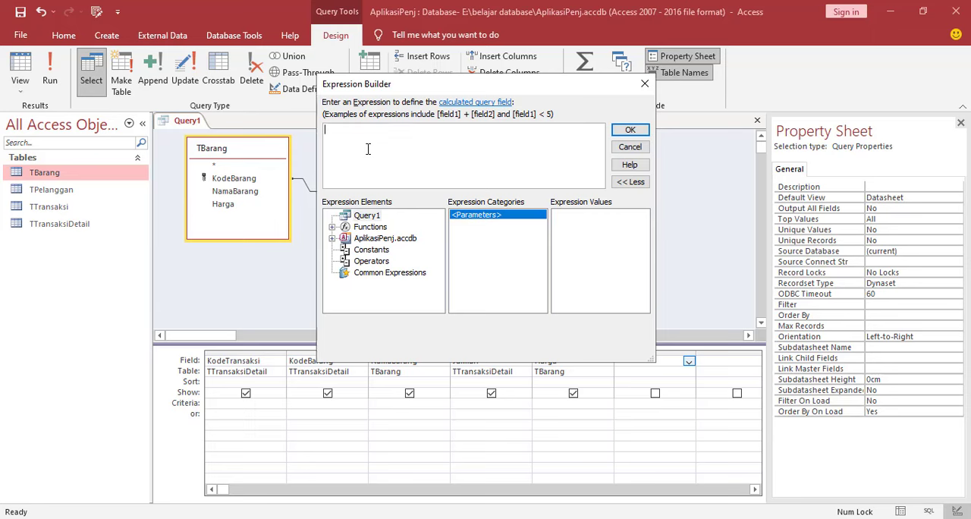
text(T)
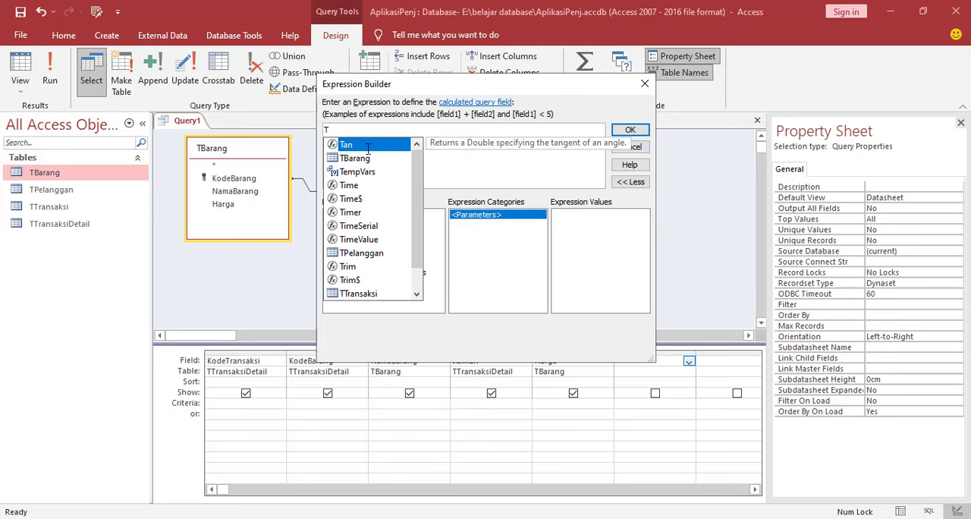
text(otal)
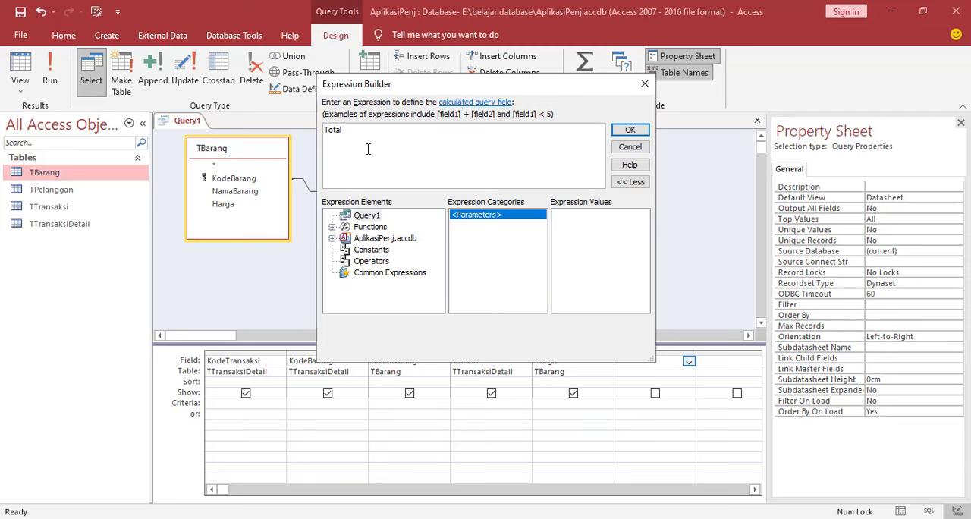
text(:)
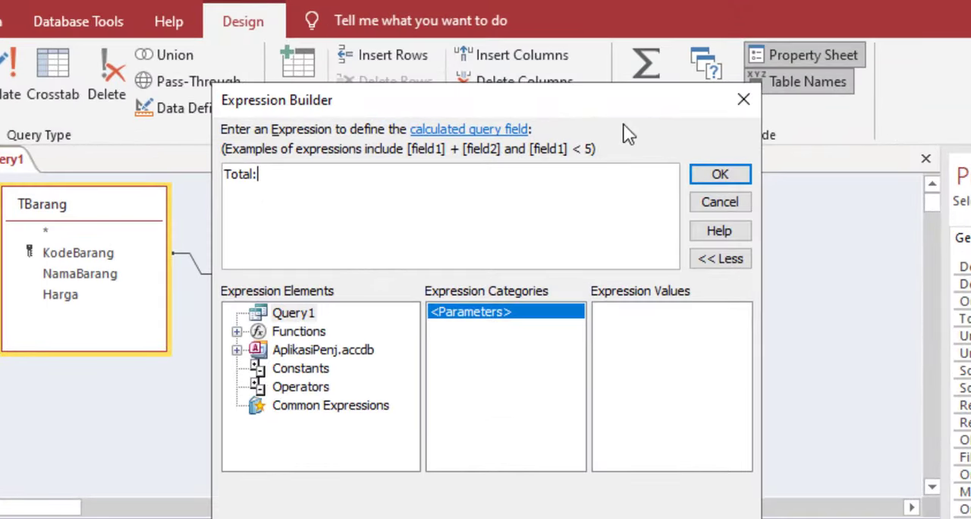
drag(590, 102, 570, 17)
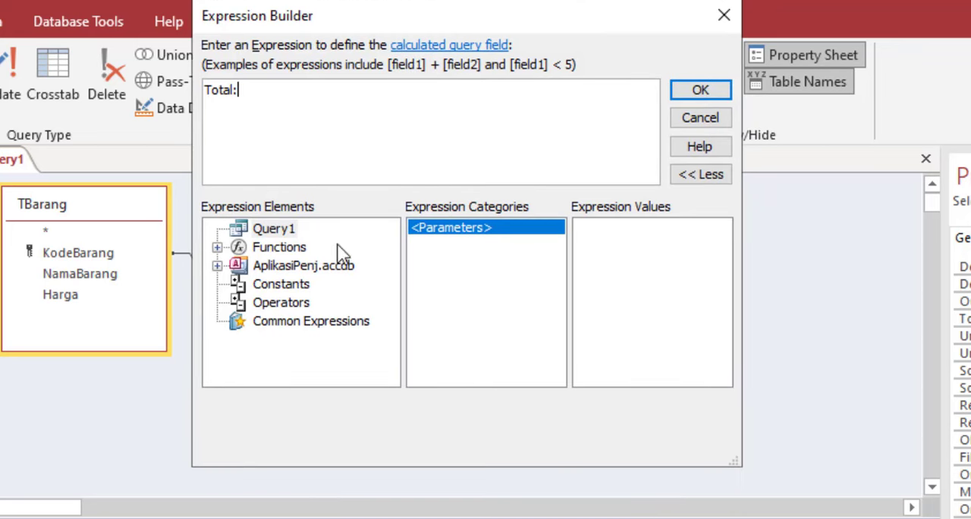
text([Jumlah]*)
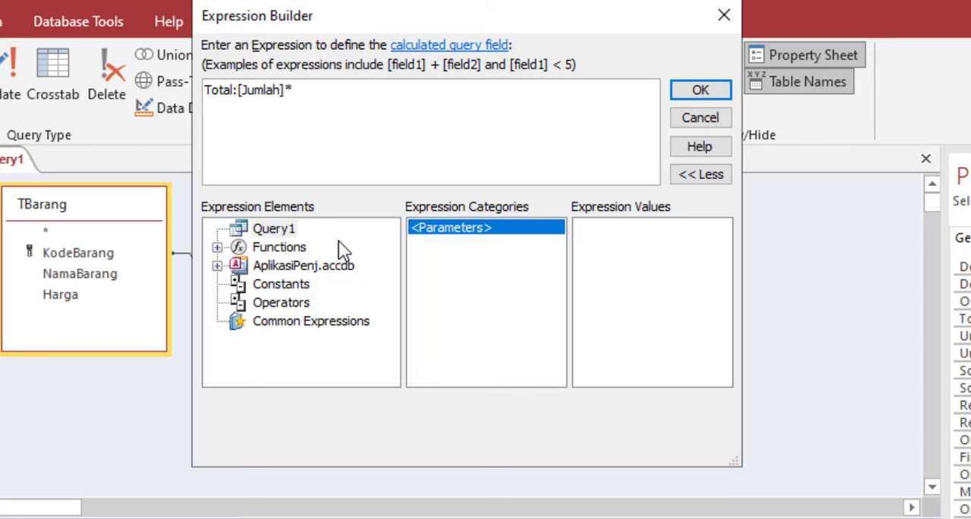
text([Harga])
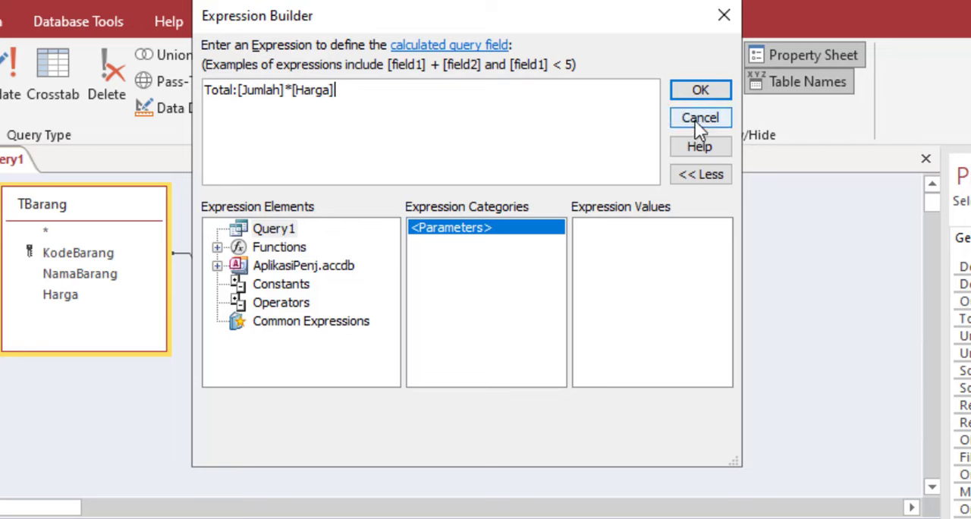
click(695, 91)
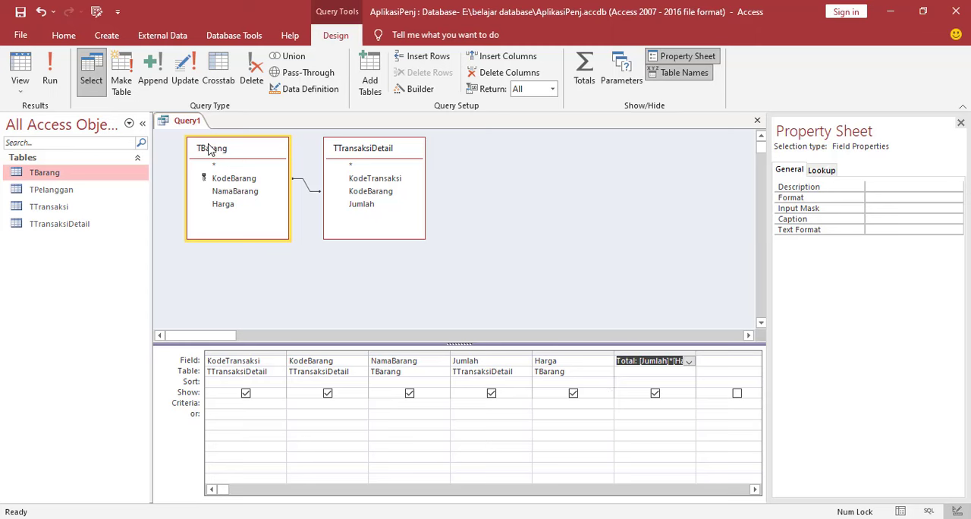
Save the query as QTransaksi and close its design.
right_click(170, 123)
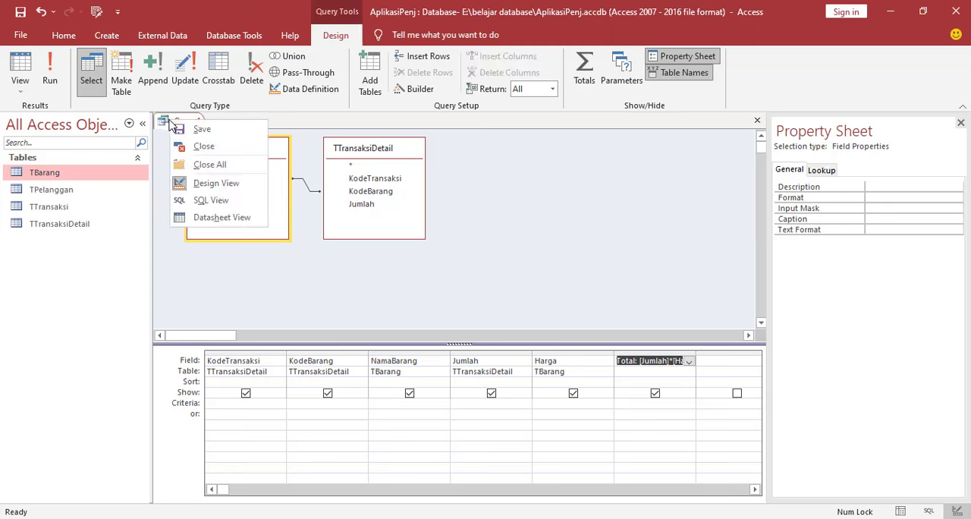
click(191, 131)
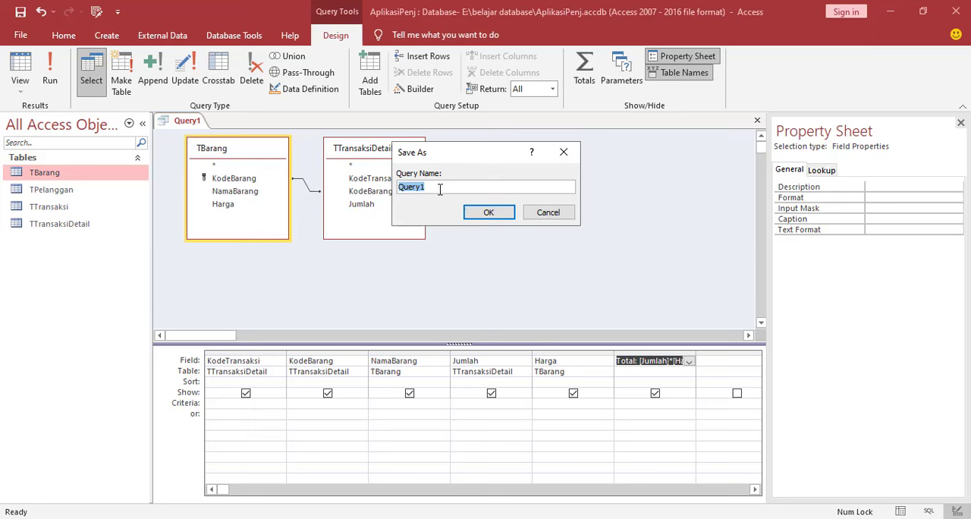
drag(439, 190, 405, 190)
text(Transaksi)
click(504, 213)
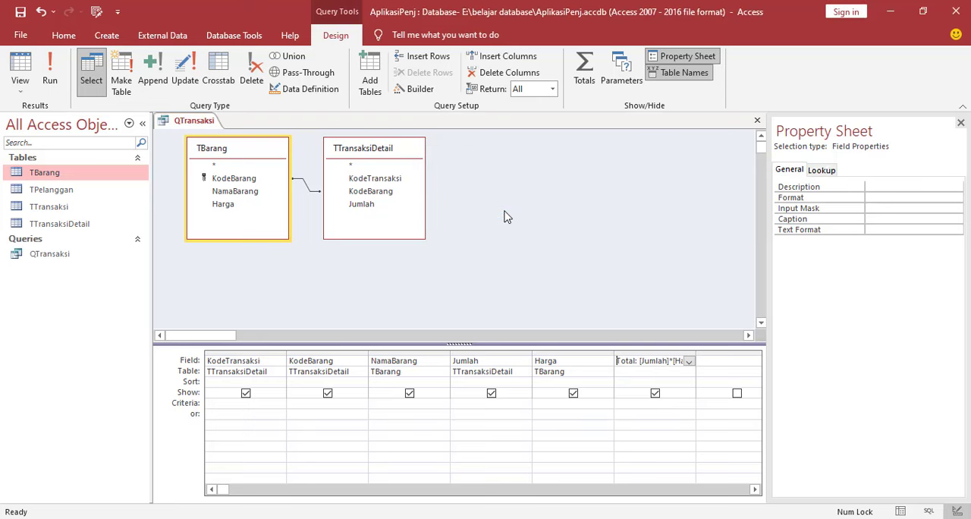
right_click(184, 123)
click(192, 131)
right_click(187, 120)
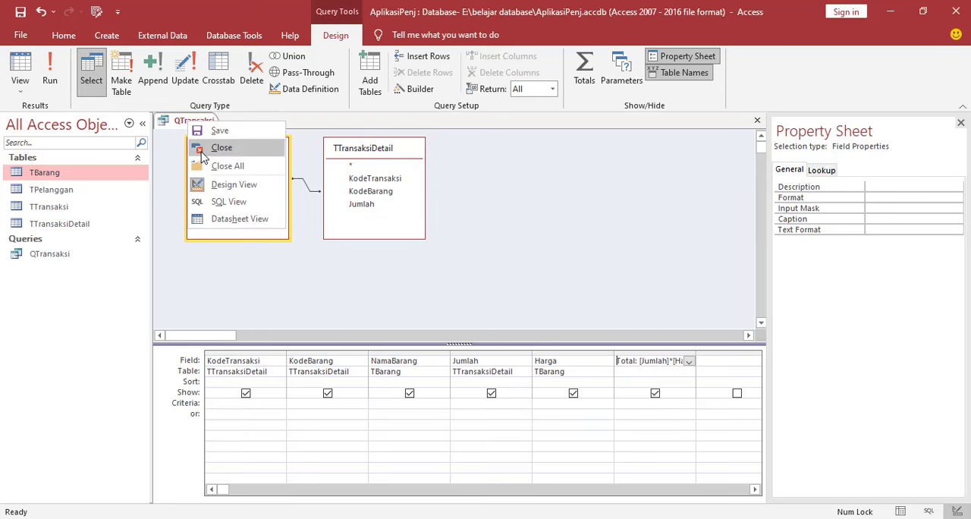
click(201, 151)
Open the QTransaksi query in Datasheet view to check its columns, and close it again.
double_click(44, 255)
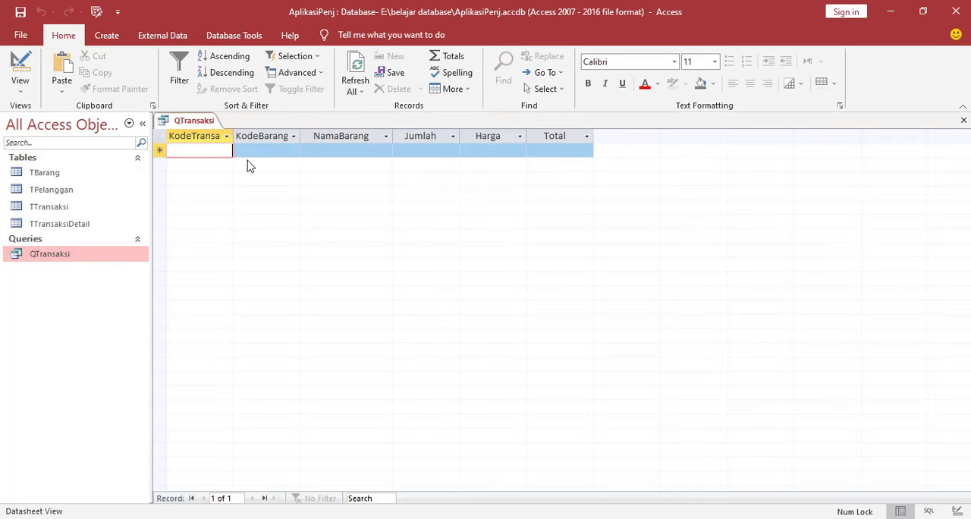
right_click(203, 119)
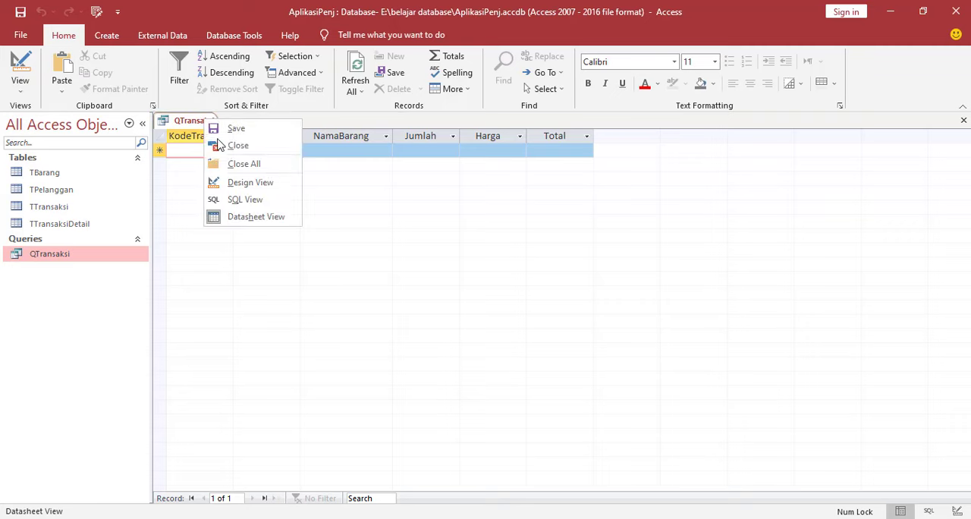
click(225, 145)
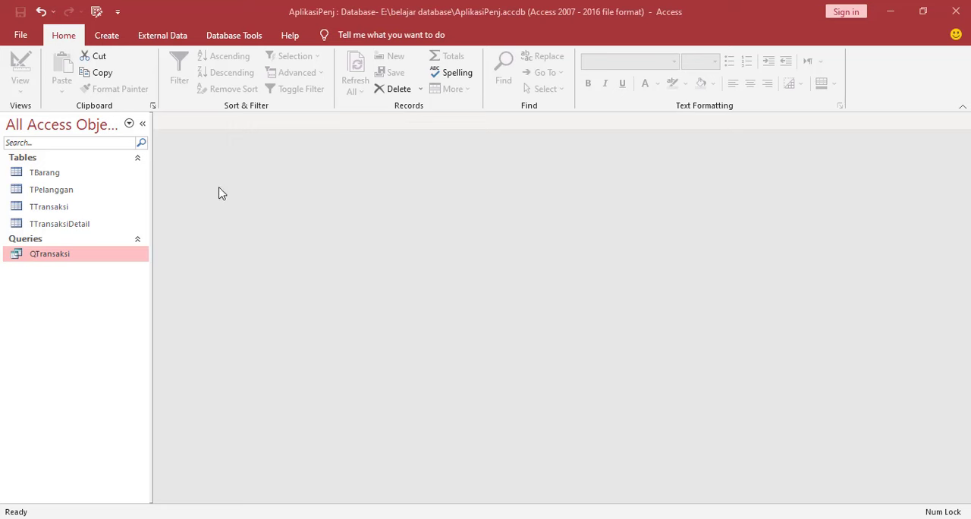
Create a form from the TBarang table and switch it to Design View.
click(59, 176)
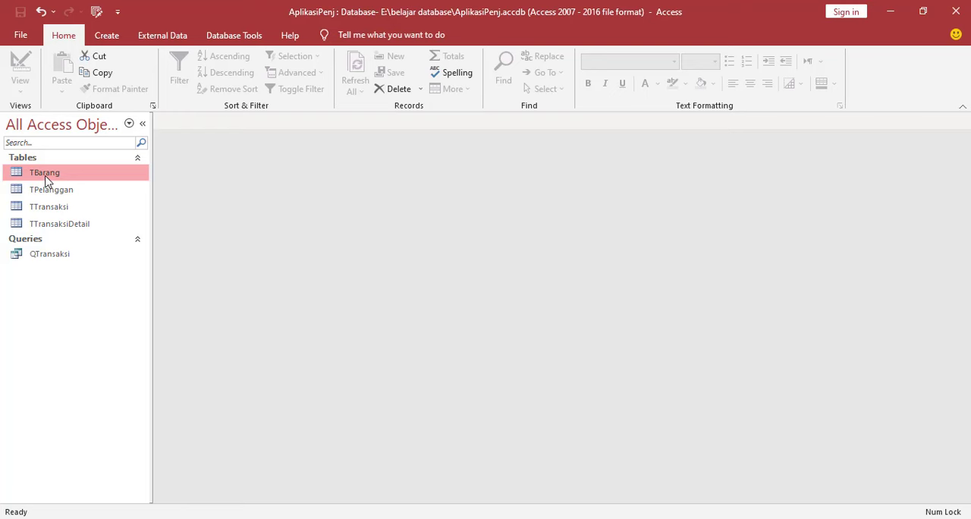
click(110, 38)
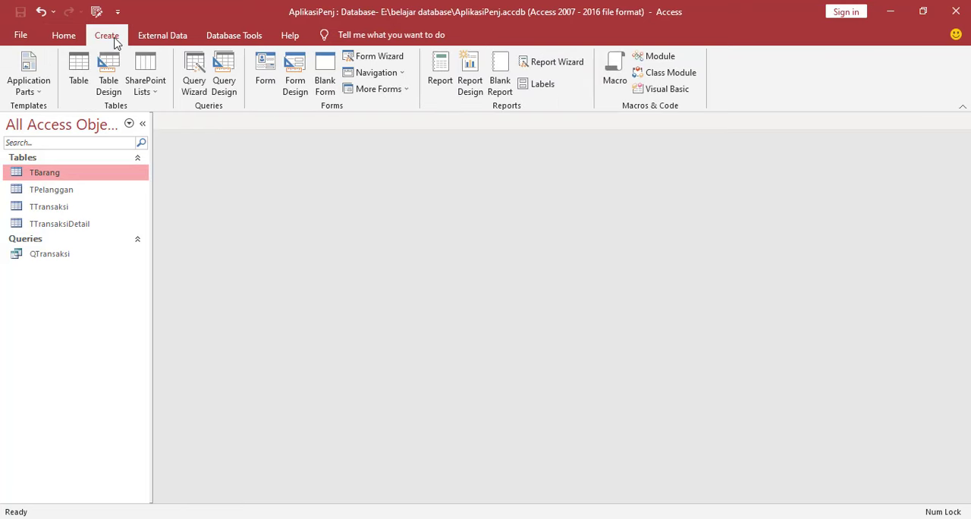
click(265, 74)
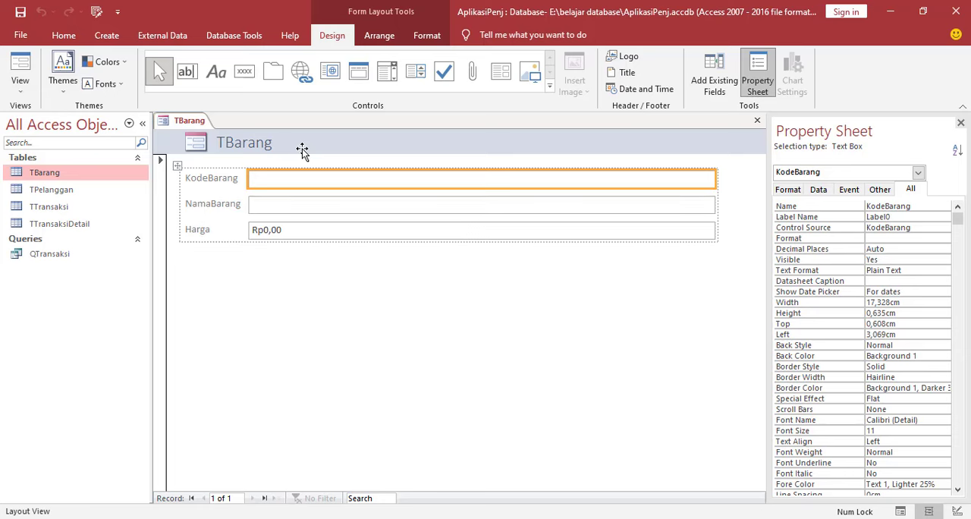
right_click(188, 127)
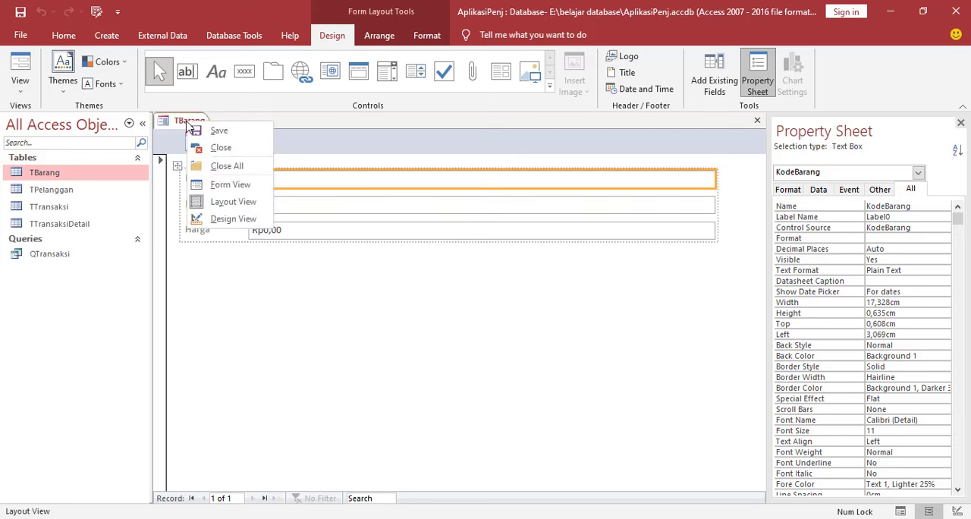
click(232, 218)
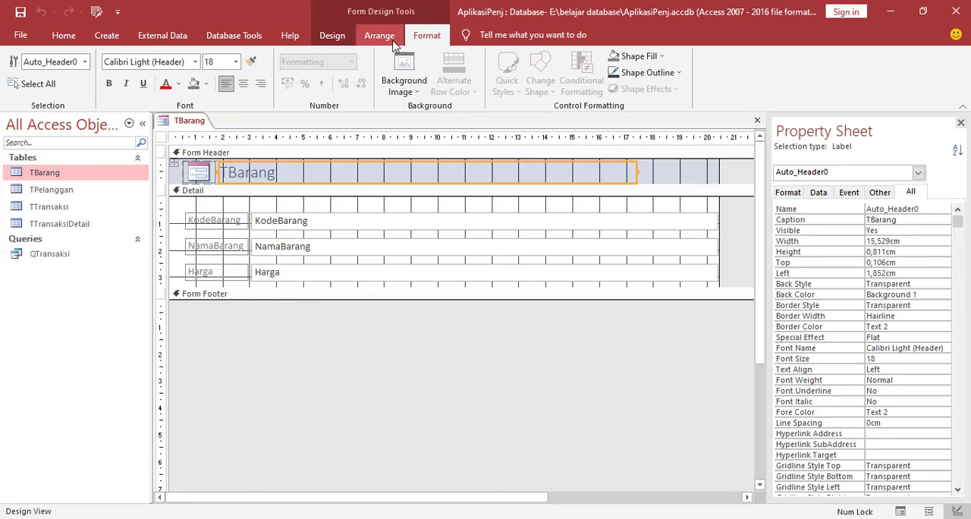
Set both the Pop Up and Modal properties of the TBarang form to Yes.
click(343, 40)
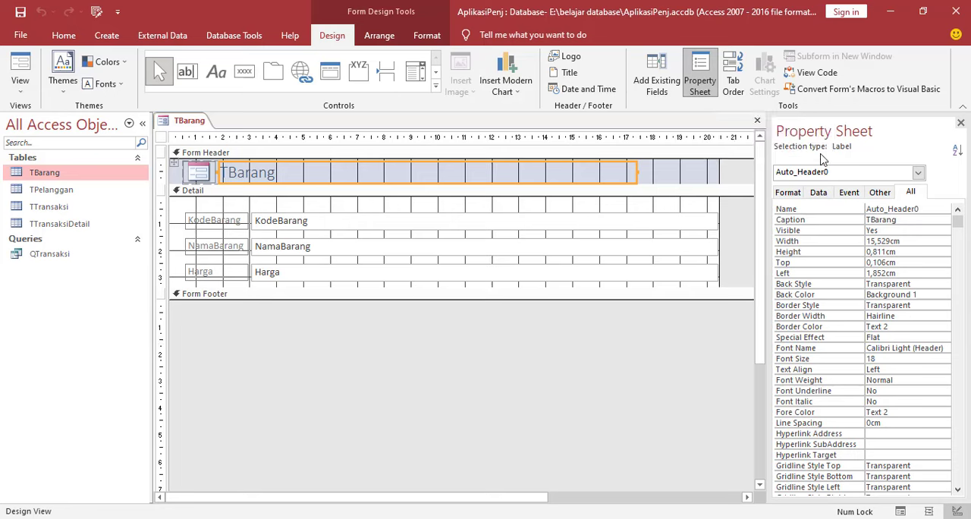
click(918, 173)
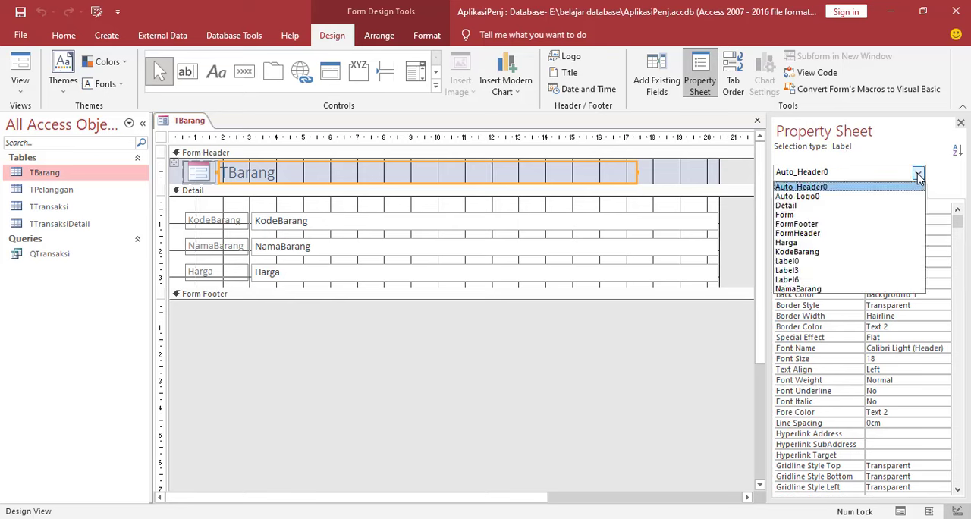
click(801, 216)
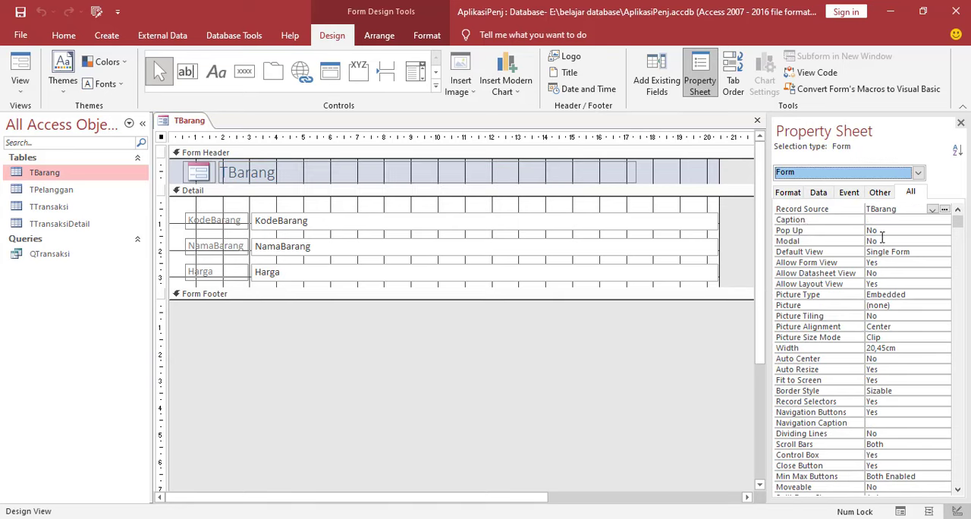
click(884, 194)
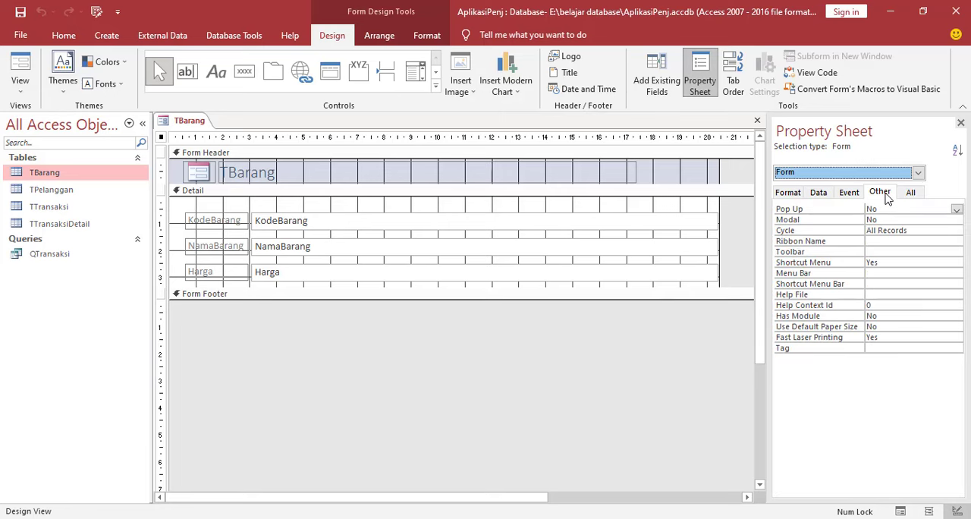
click(957, 210)
click(913, 218)
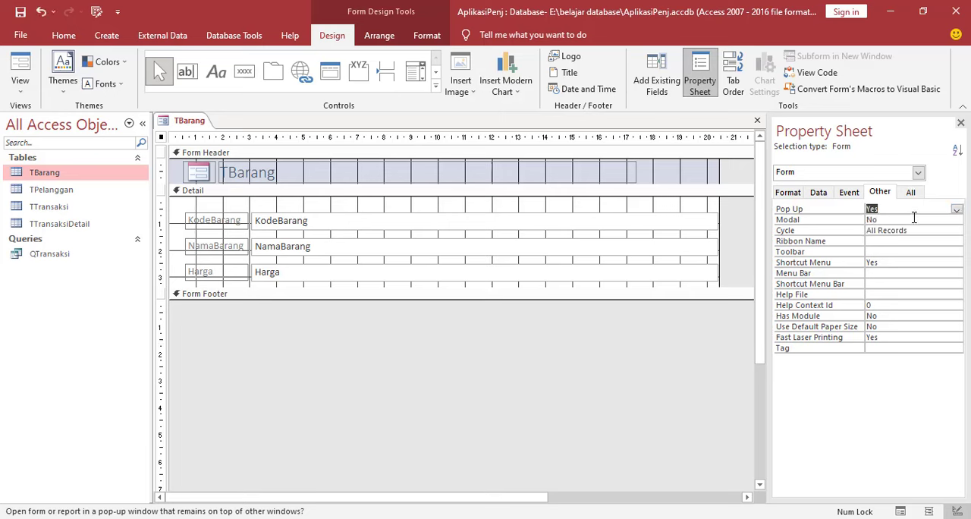
click(904, 220)
click(958, 220)
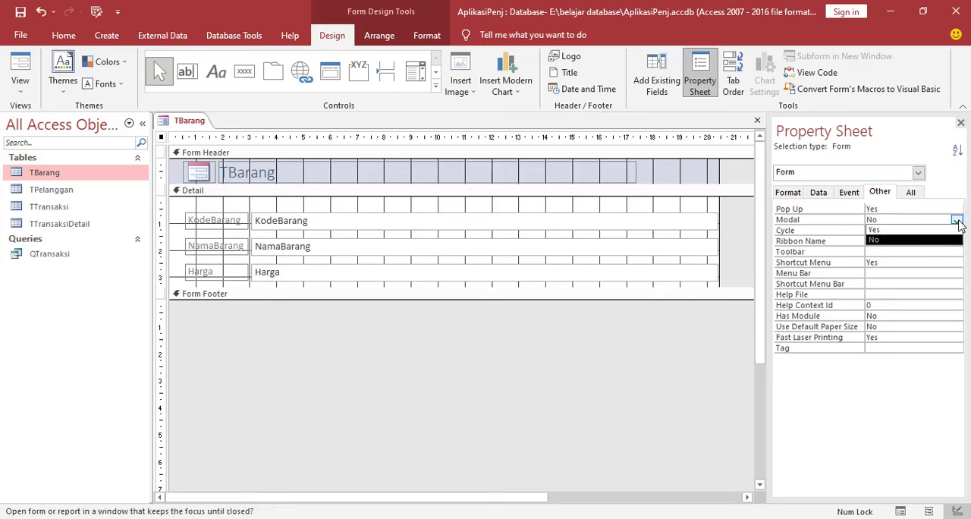
click(884, 230)
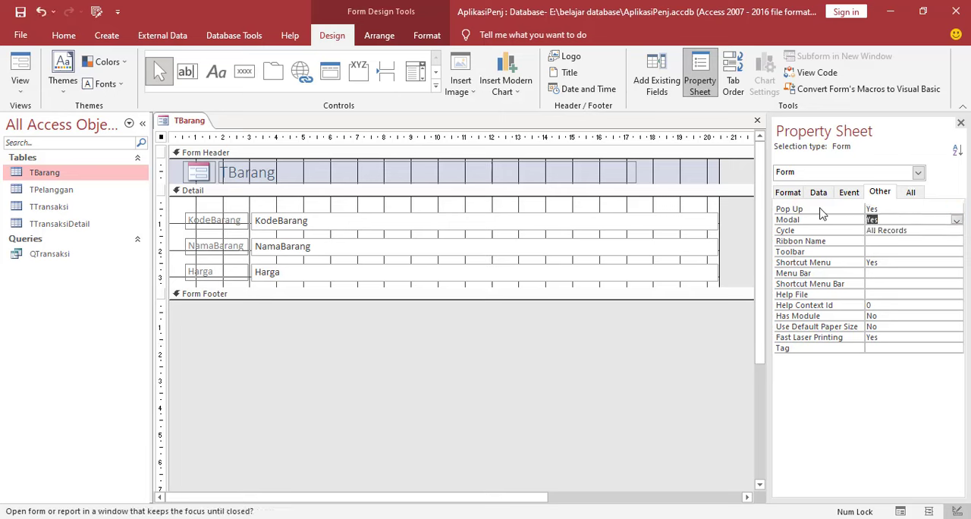
Set the form's Auto Center property to Yes.
click(788, 192)
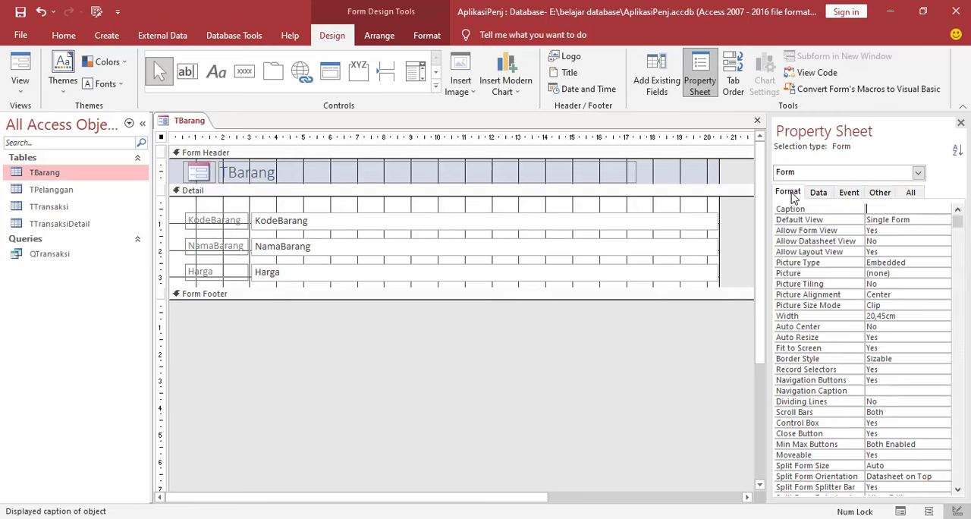
click(886, 328)
click(946, 328)
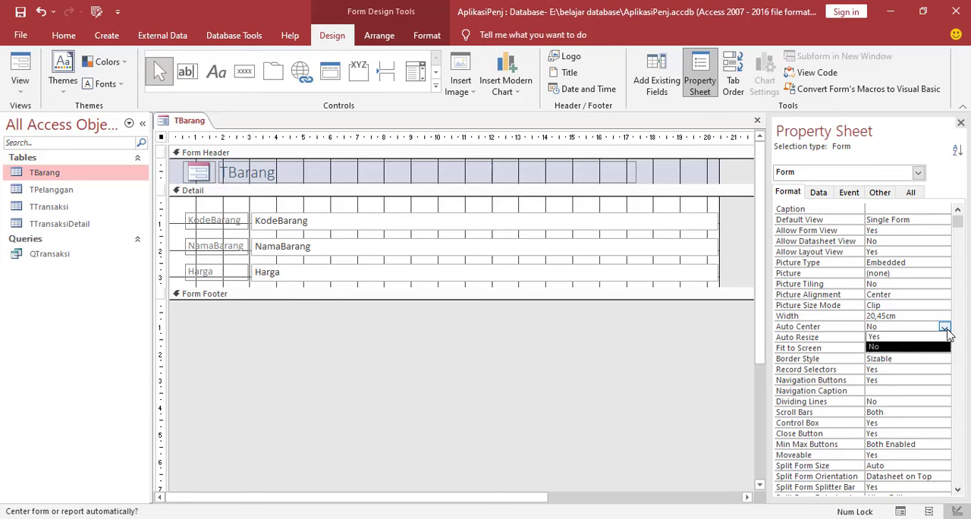
click(871, 336)
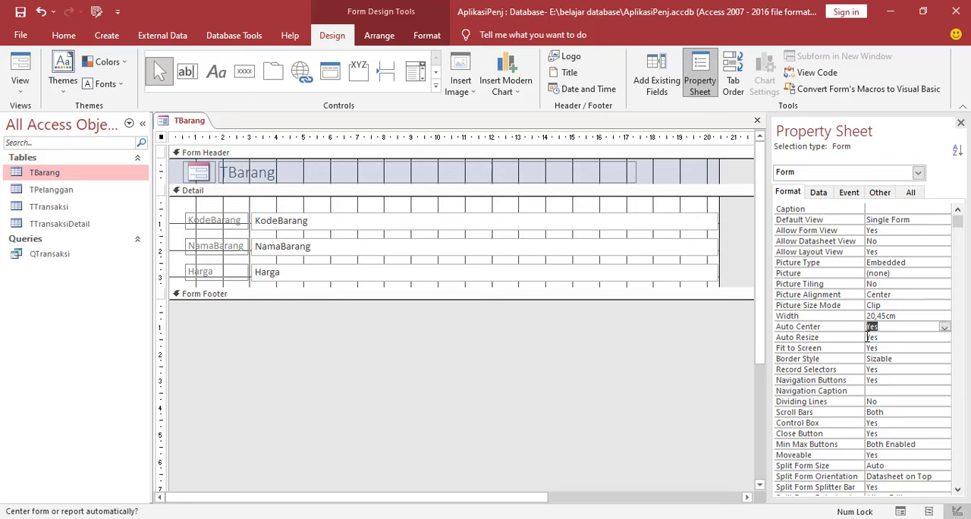
Turn off the form's Record Selectors and Navigation Buttons by setting both properties to No.
scroll(872, 347, down, 1)
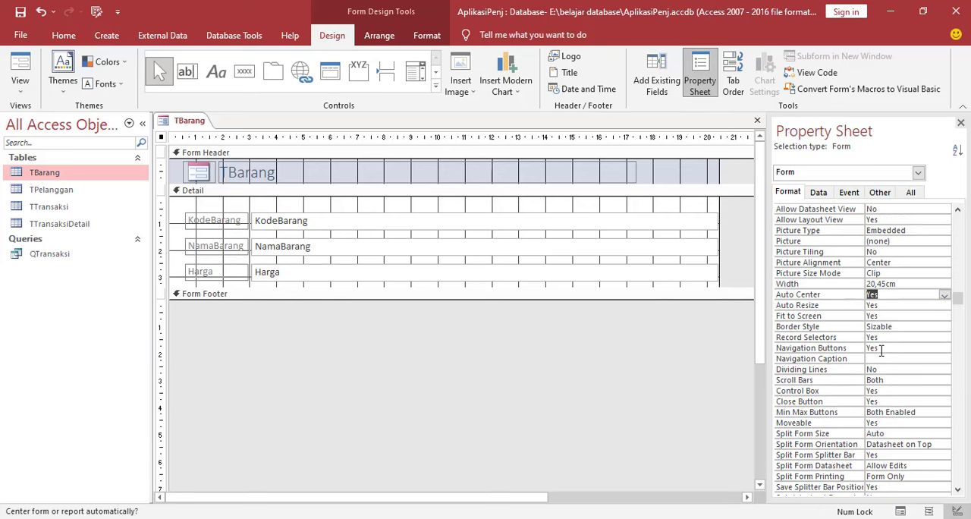
click(891, 338)
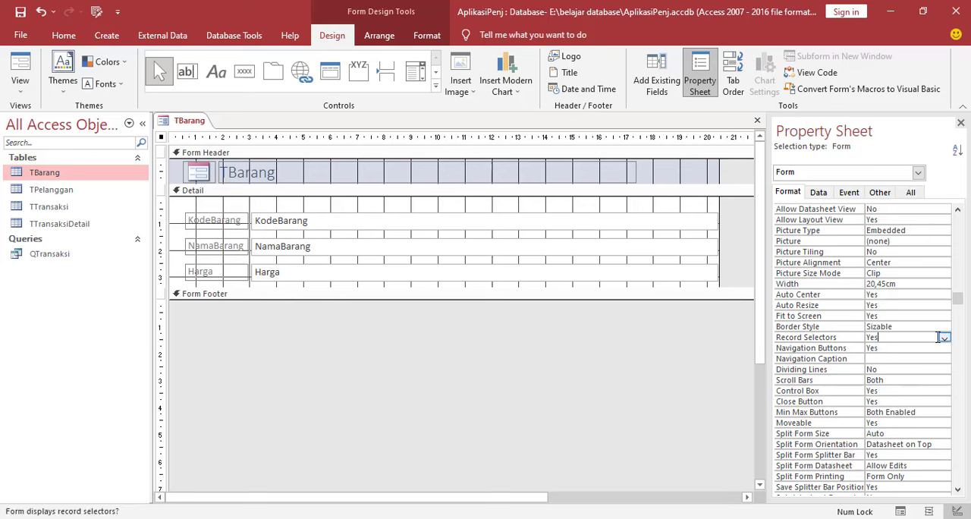
click(944, 340)
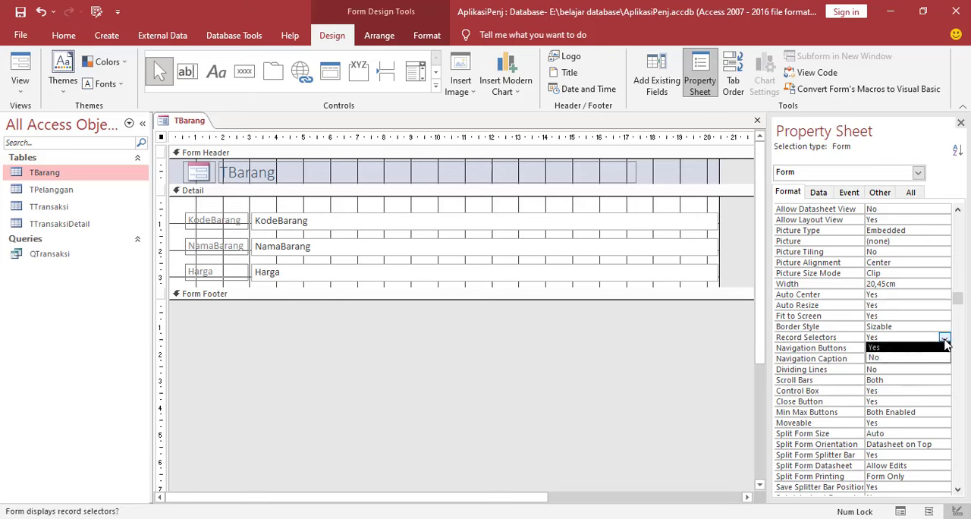
click(876, 357)
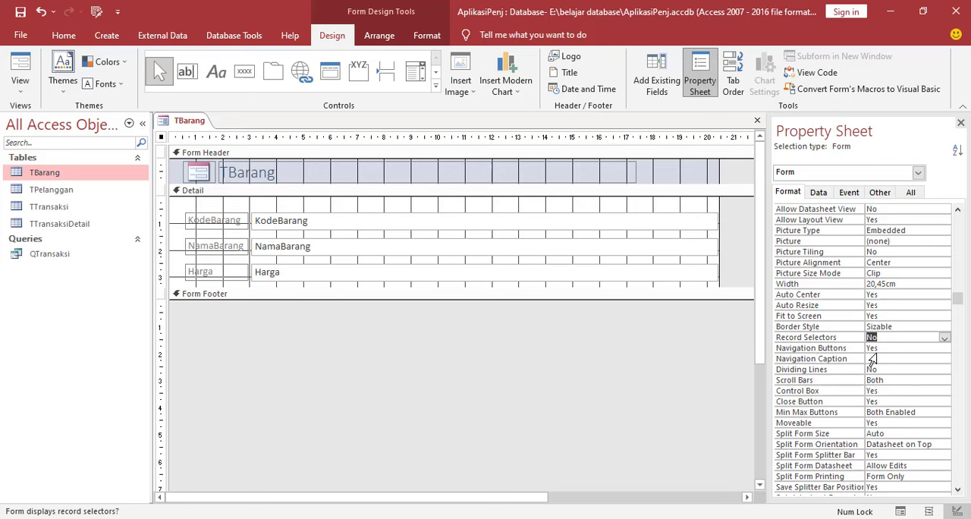
click(925, 349)
click(945, 347)
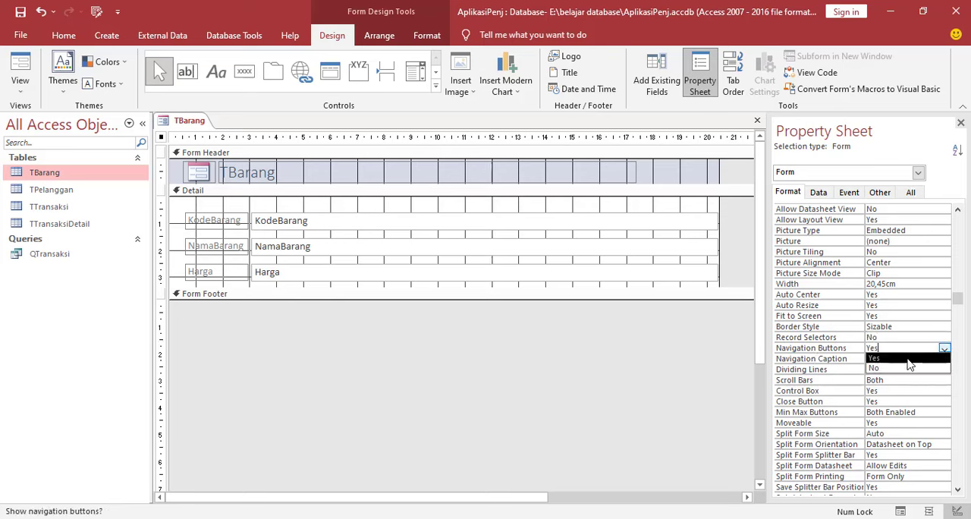
click(888, 370)
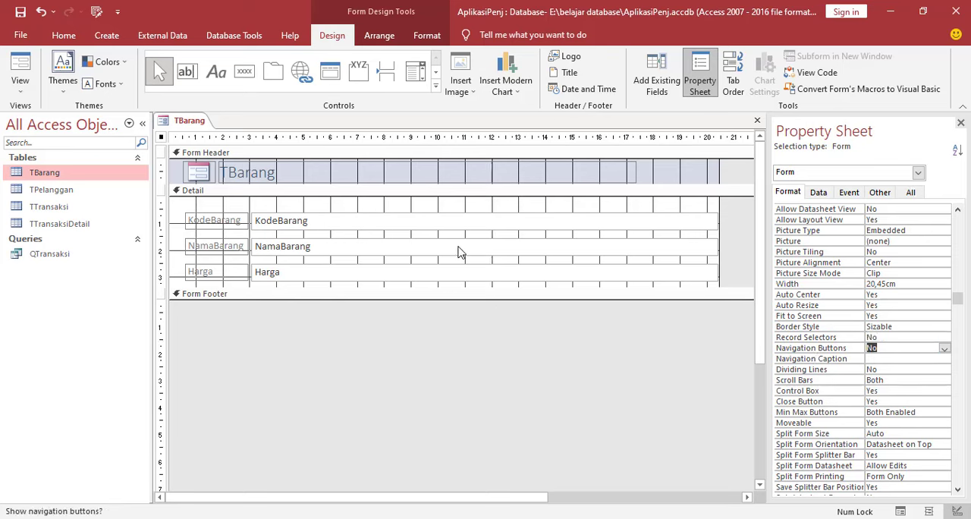
Narrow the form's text boxes to about 8.9 cm and the TBarang title label to about 10.2 cm.
click(470, 225)
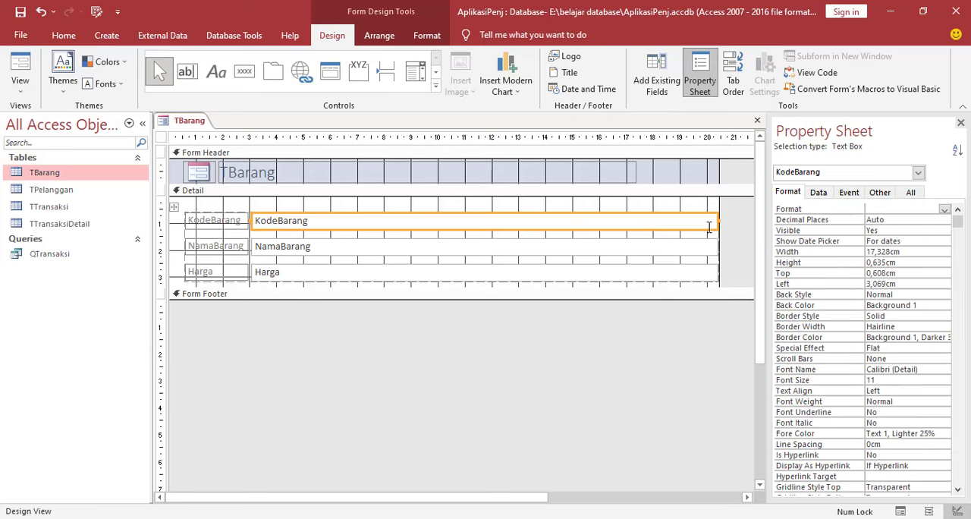
drag(717, 220, 492, 228)
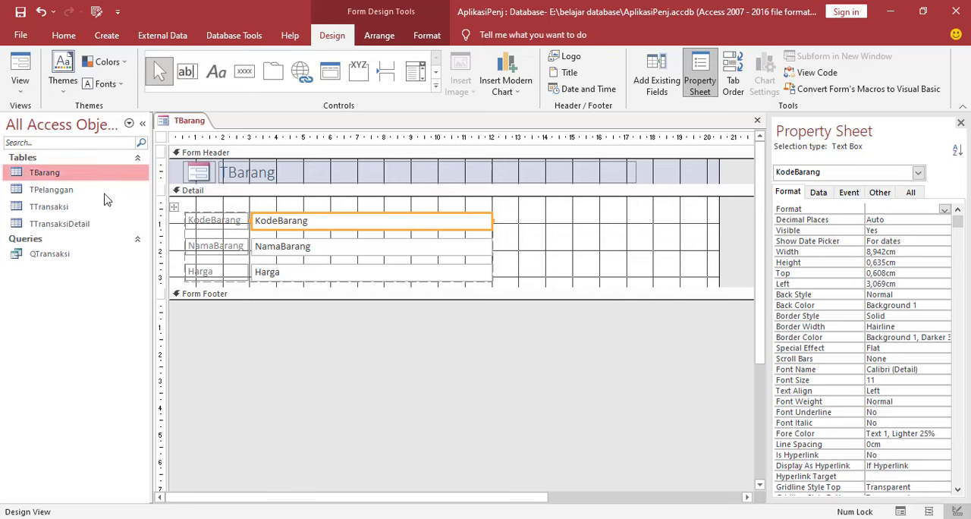
click(418, 174)
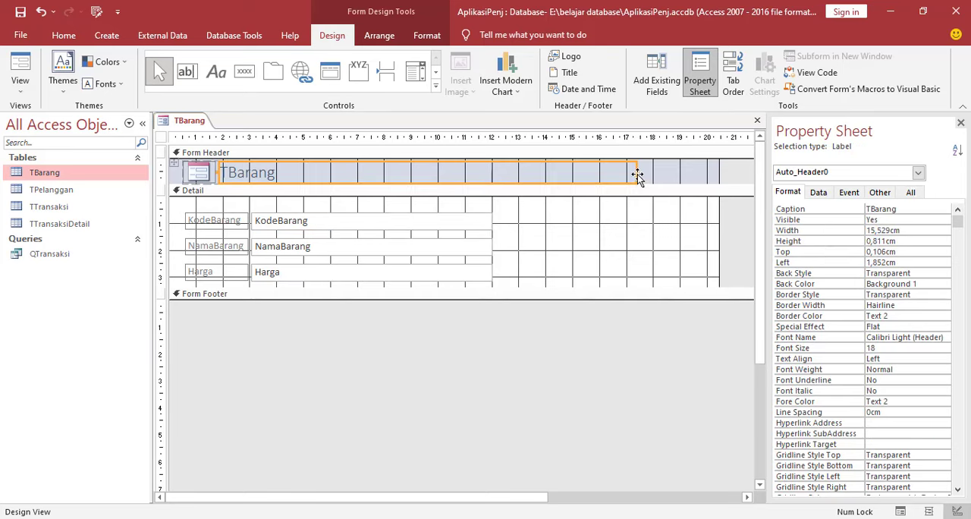
drag(637, 174, 493, 182)
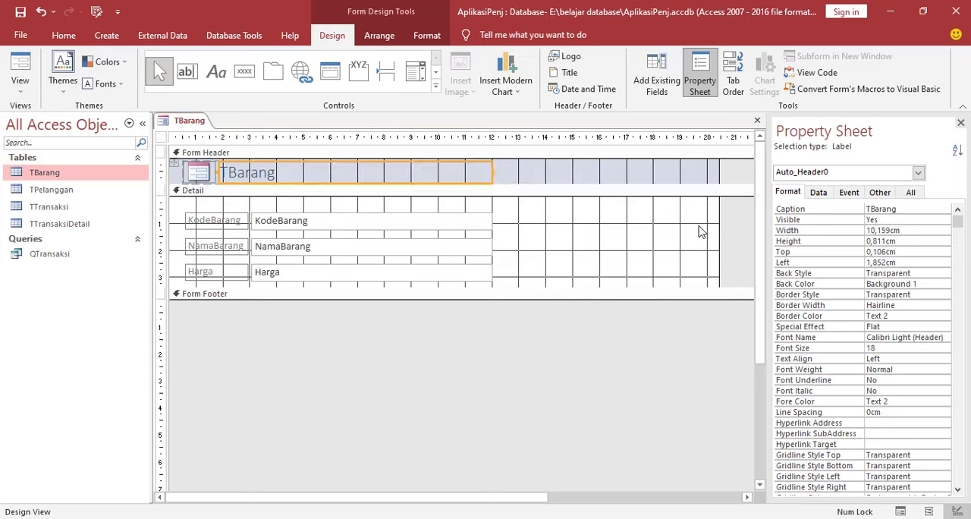
Narrow the form to just beyond the text boxes, open up the Form Footer and extend the Detail section to about 5.2 cm high.
click(700, 231)
drag(719, 227, 508, 240)
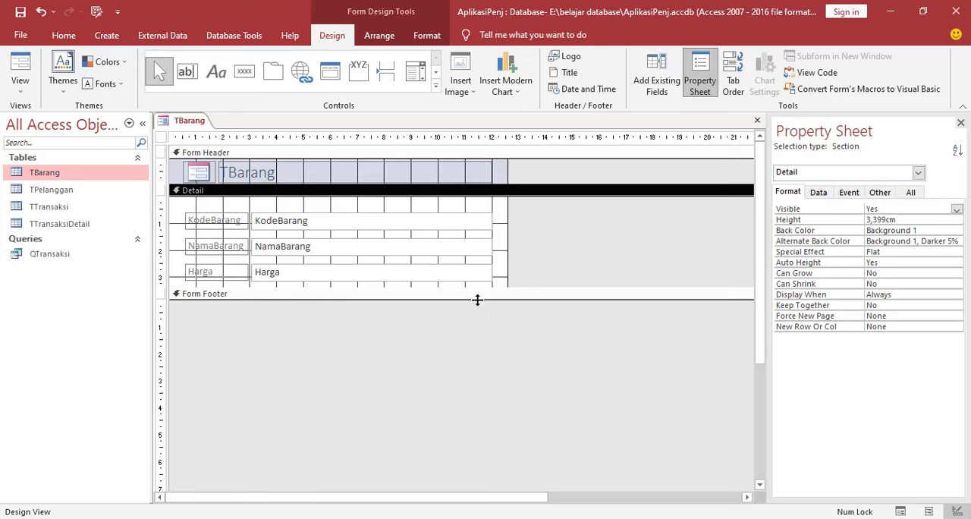
drag(478, 300, 478, 333)
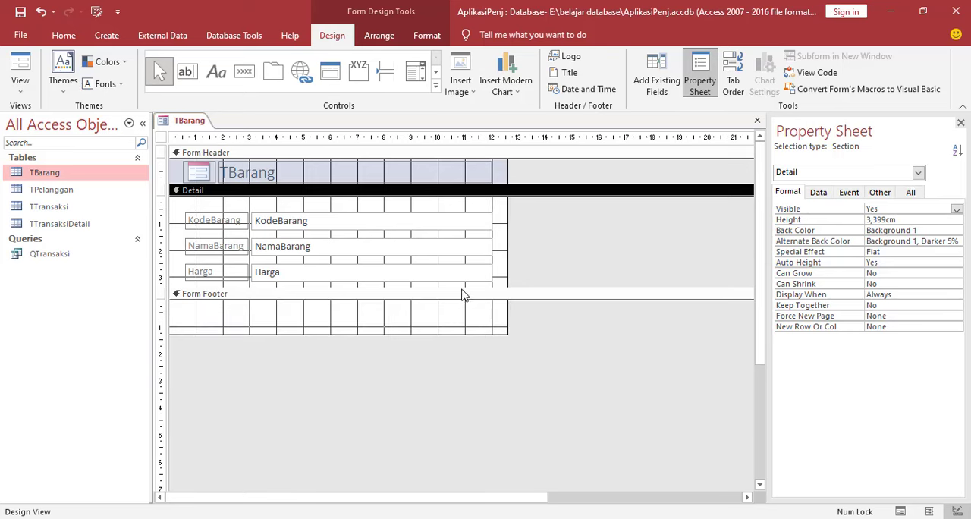
drag(464, 294, 461, 327)
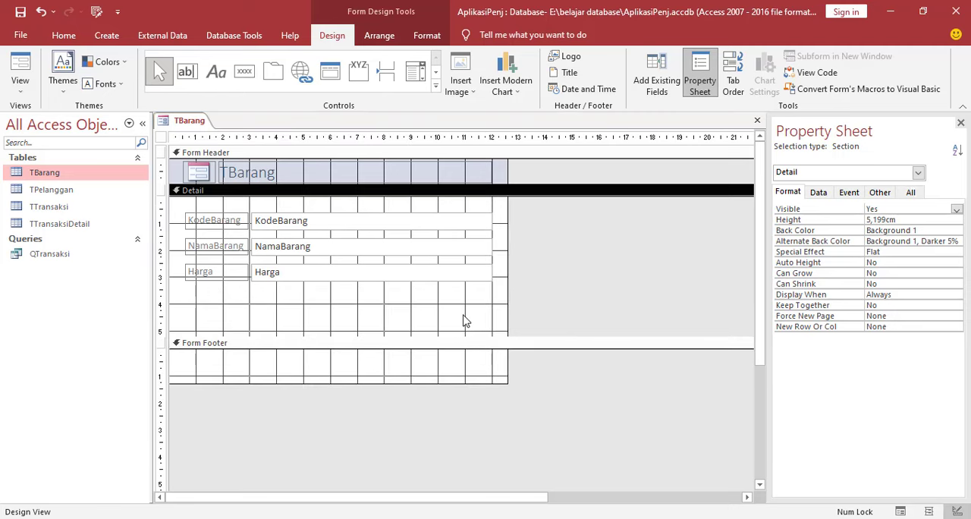
Set the font color of all form controls to black and collapse the empty Form Footer section.
key(ctrl+a)
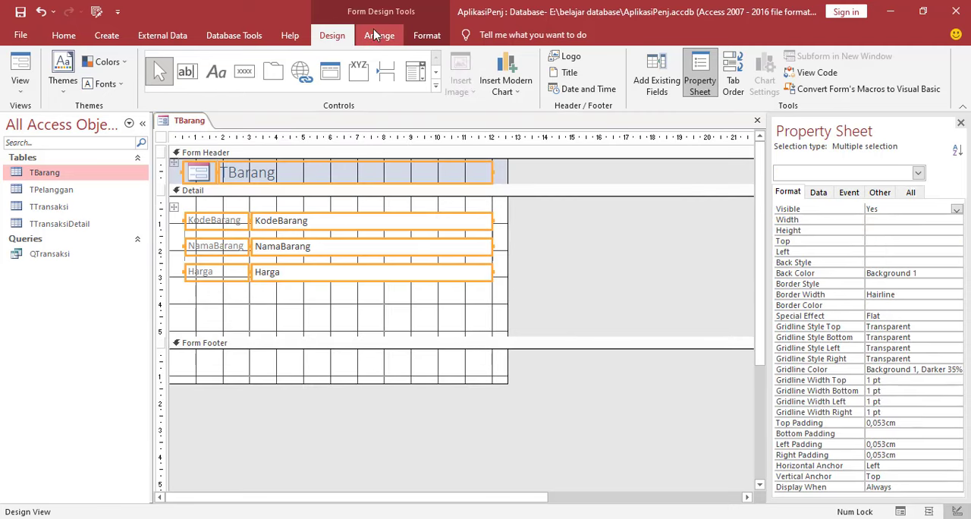
click(428, 36)
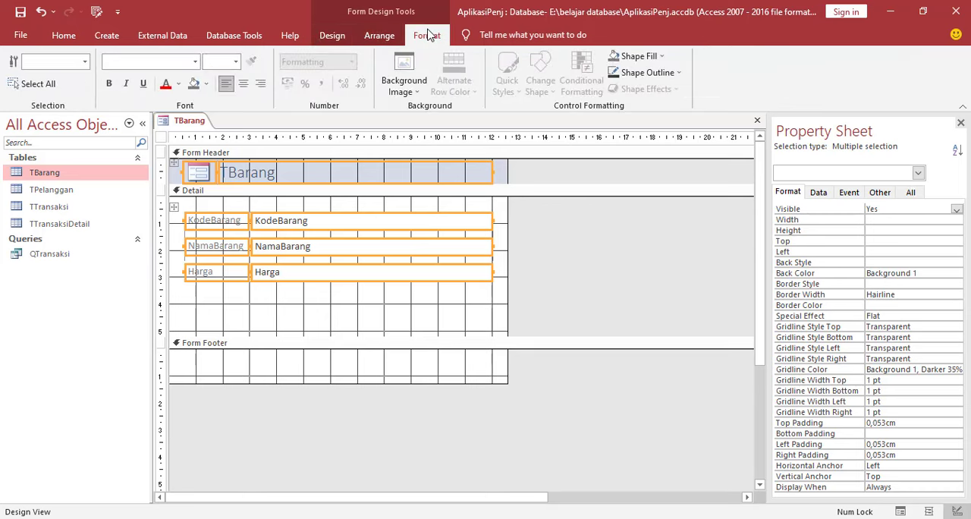
click(179, 84)
click(179, 142)
drag(303, 381, 306, 345)
click(331, 311)
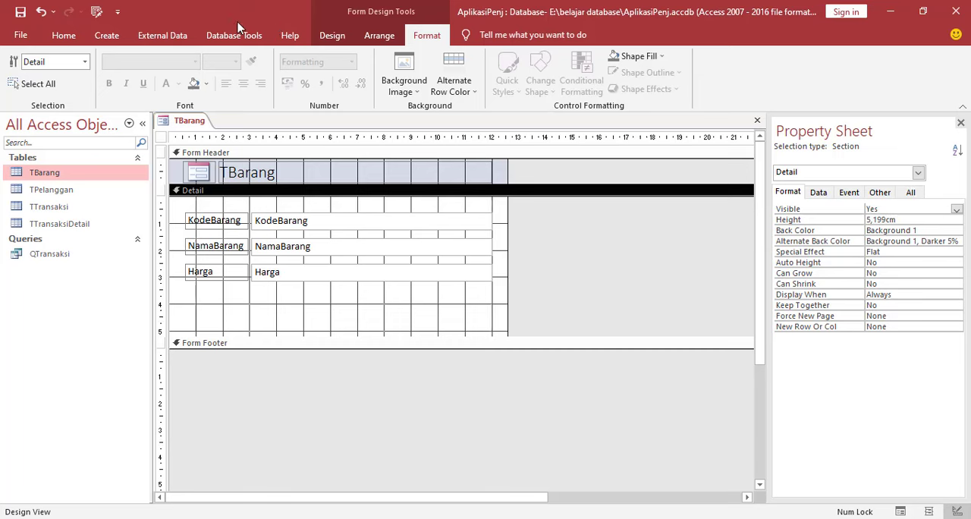
Place a command button below the Harga field and assign it the Record Navigation action Go To Previous Record.
click(342, 38)
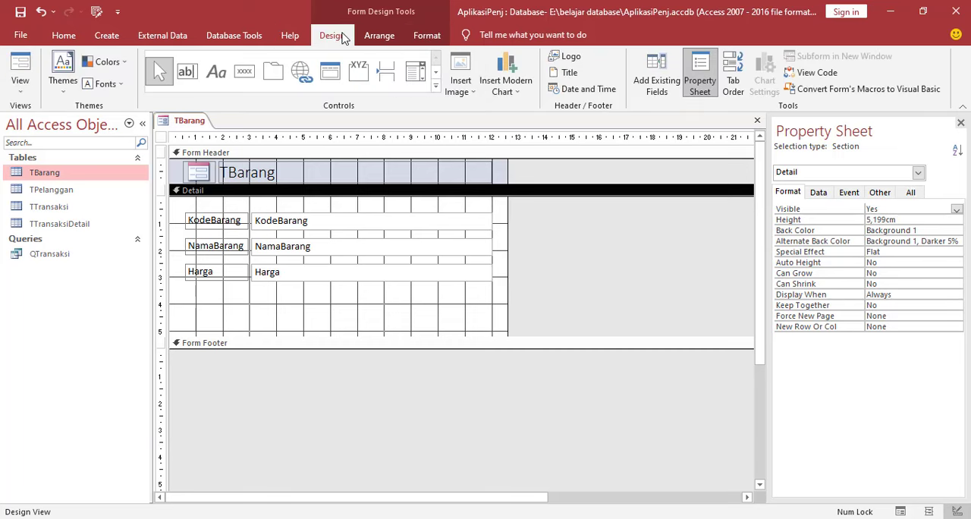
click(245, 74)
drag(226, 295, 269, 317)
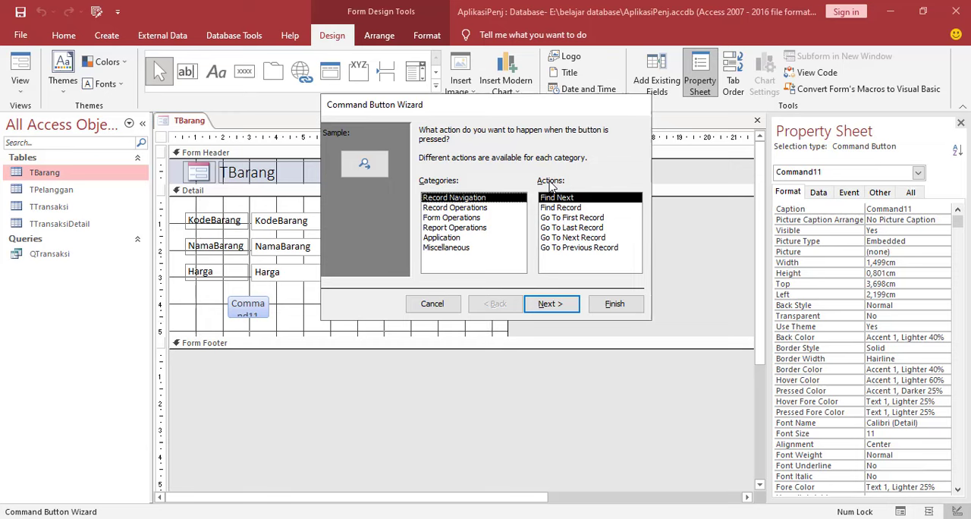
click(562, 249)
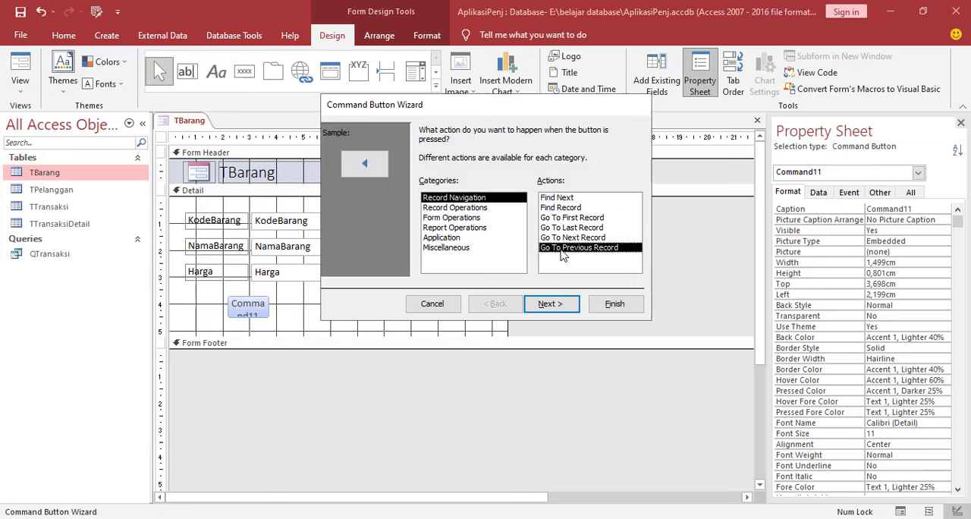
click(551, 305)
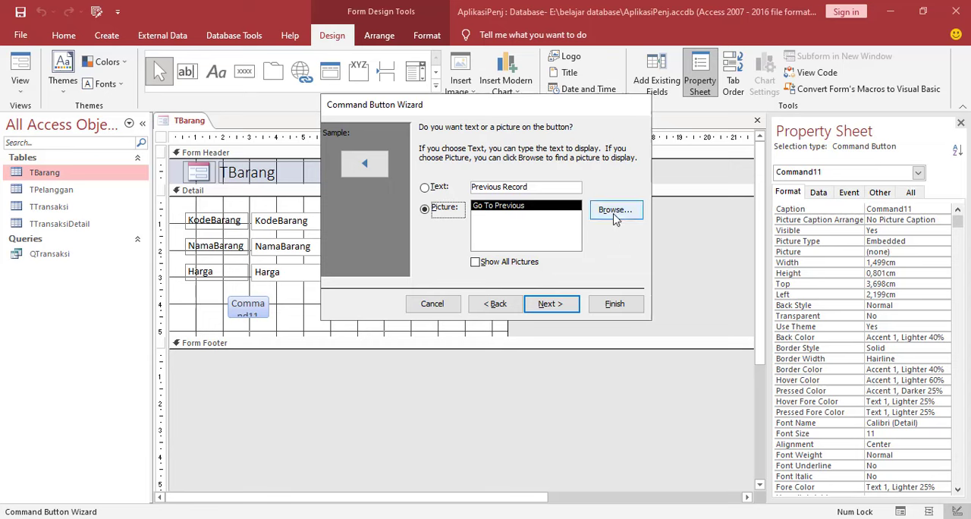
click(614, 307)
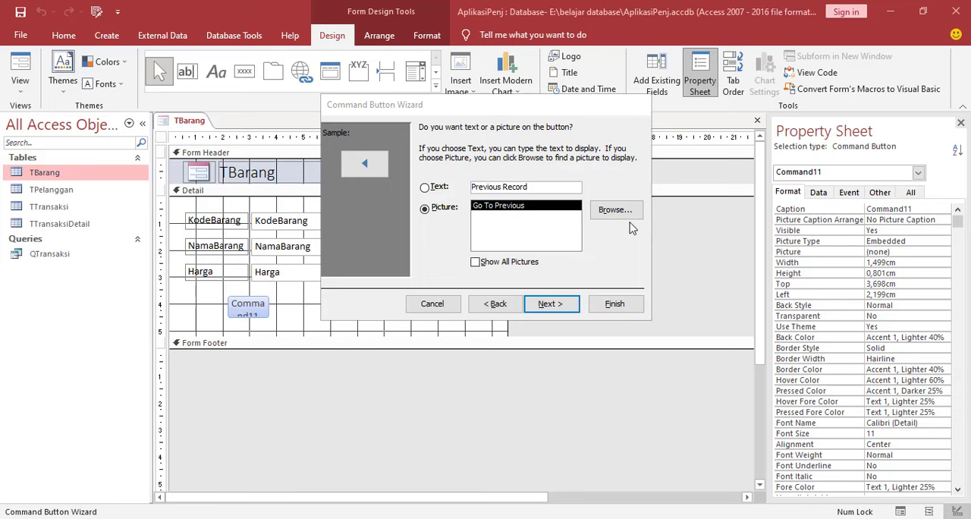
Choose the picture "back" from E:\belajar database\icon for the button, showing all file types.
click(605, 210)
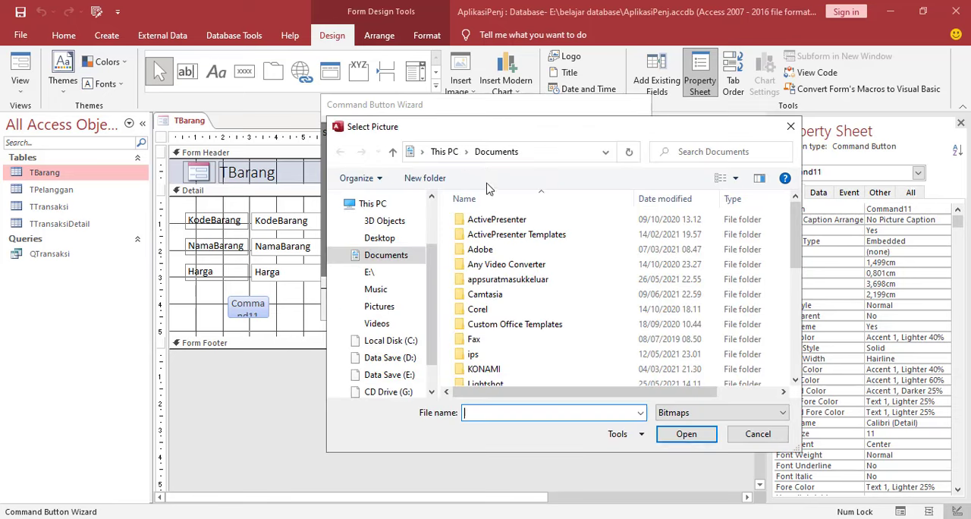
click(560, 152)
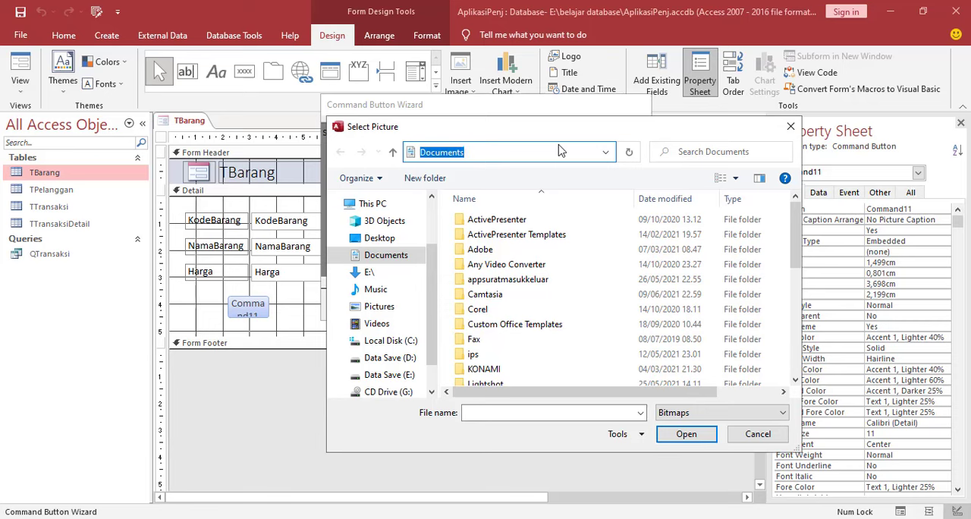
text(E:\belajar database\icon)
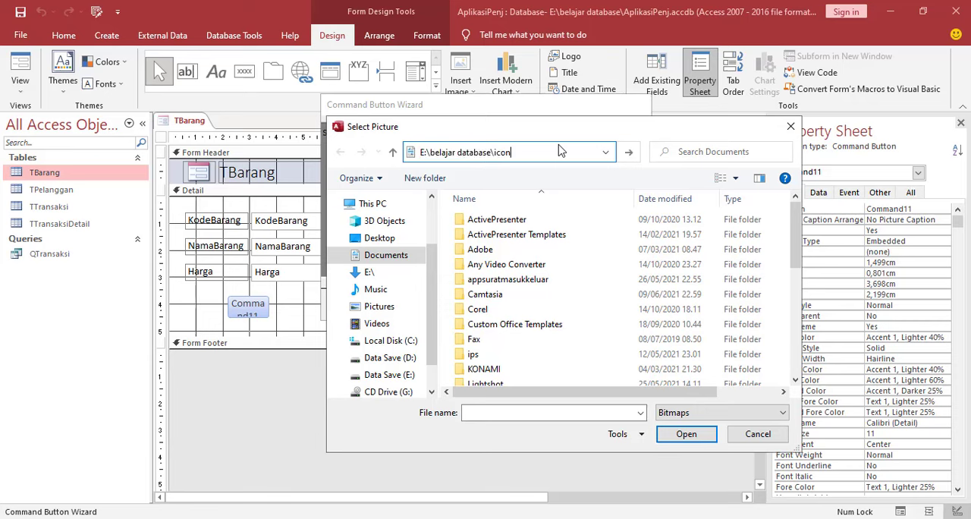
key(Return)
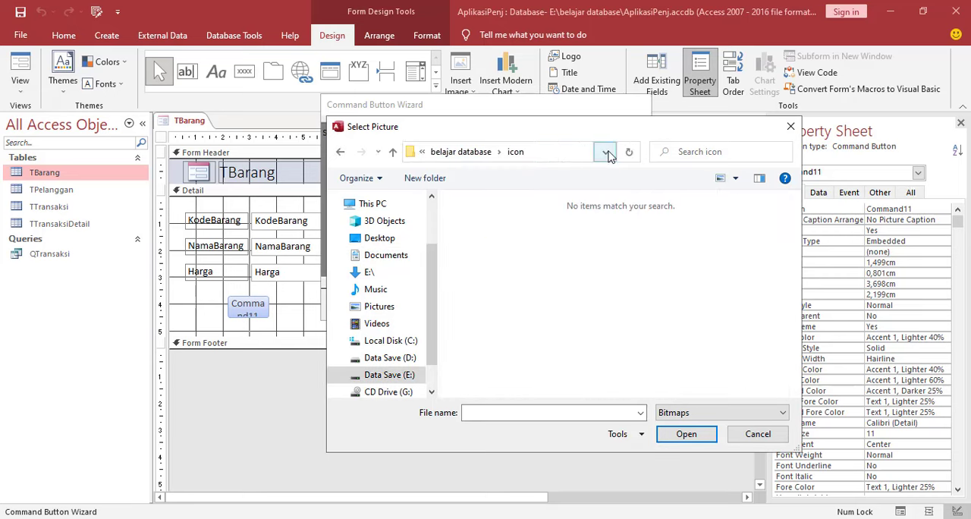
click(722, 413)
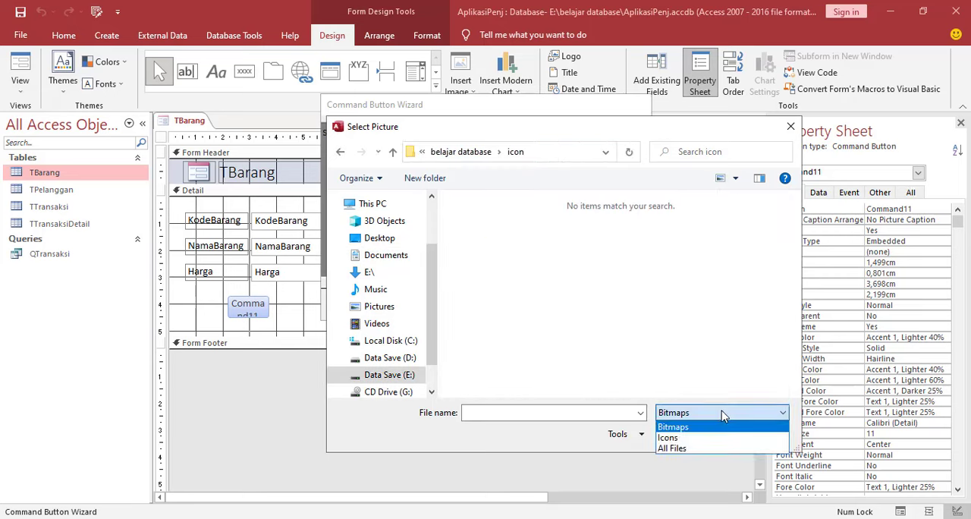
click(672, 449)
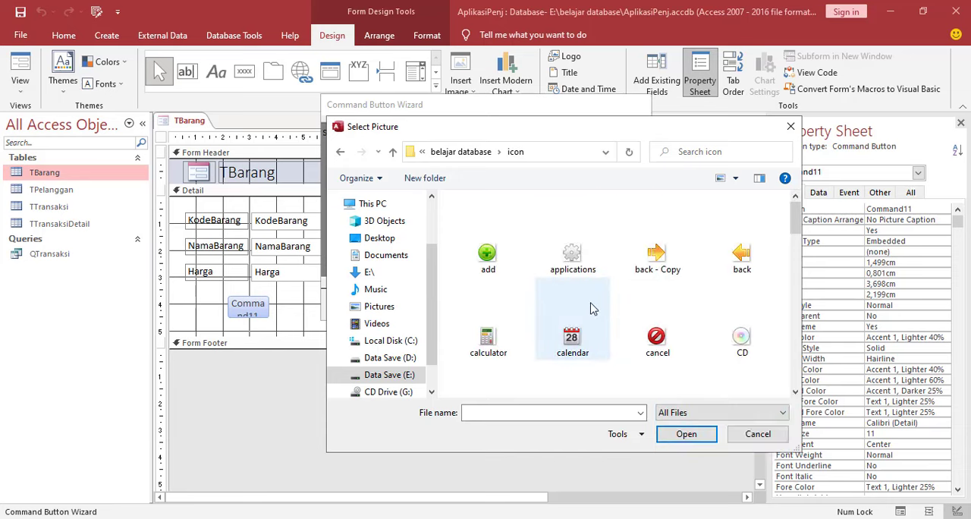
click(721, 227)
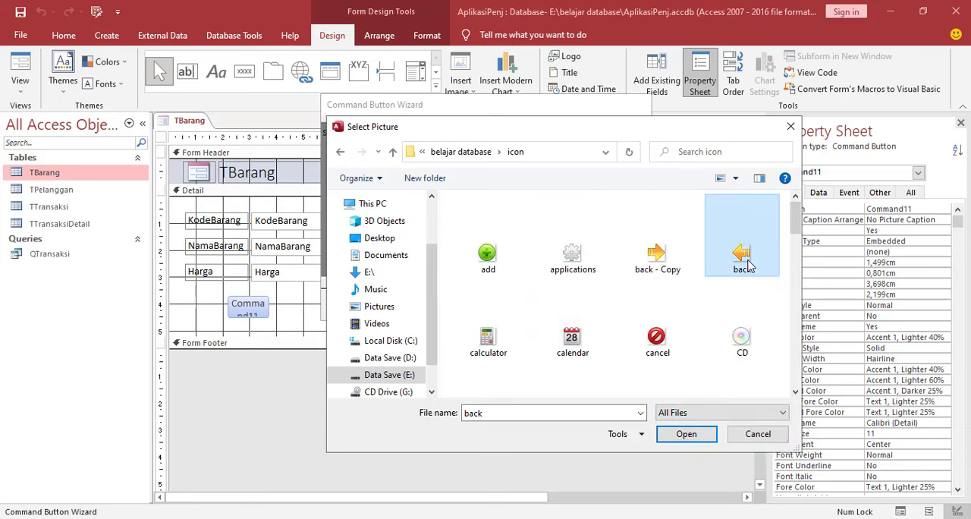
click(687, 434)
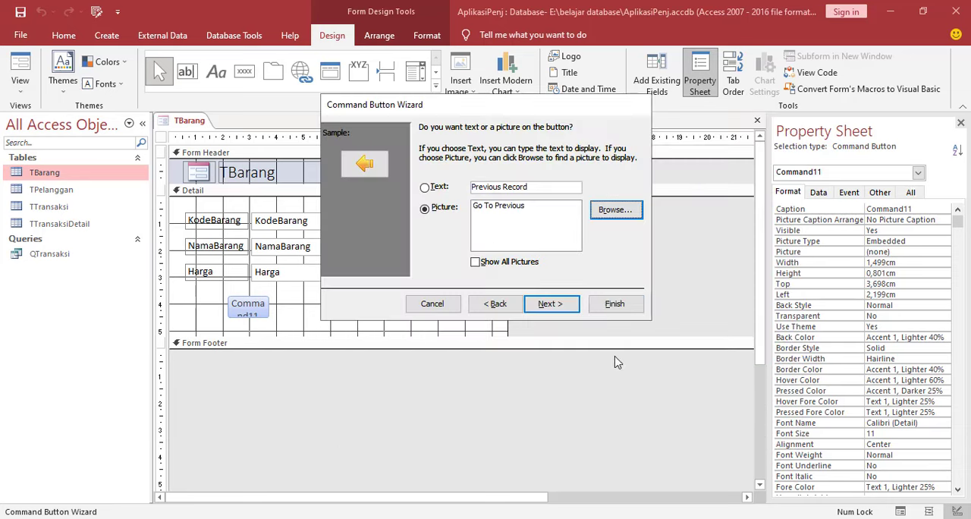
Finish the previous-record button with its default name and widen it to about 1.16 cm.
click(562, 304)
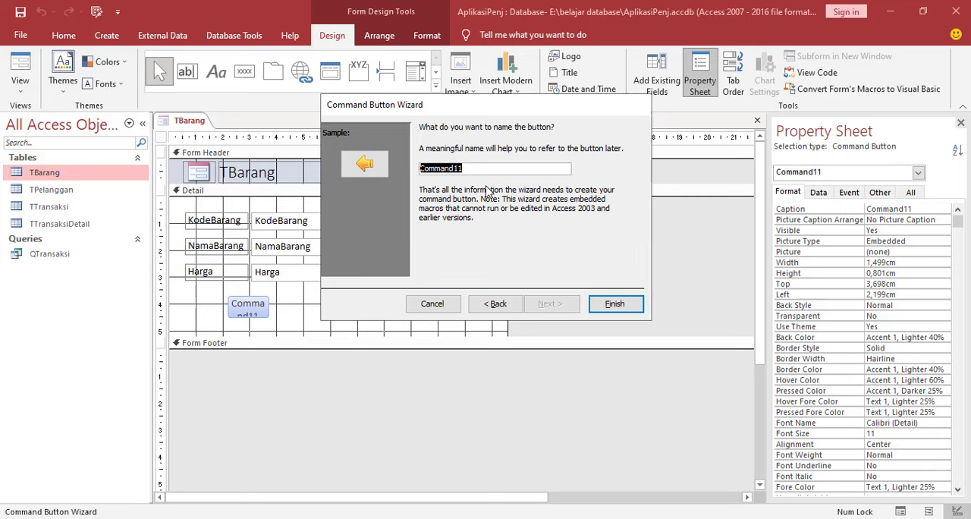
click(613, 307)
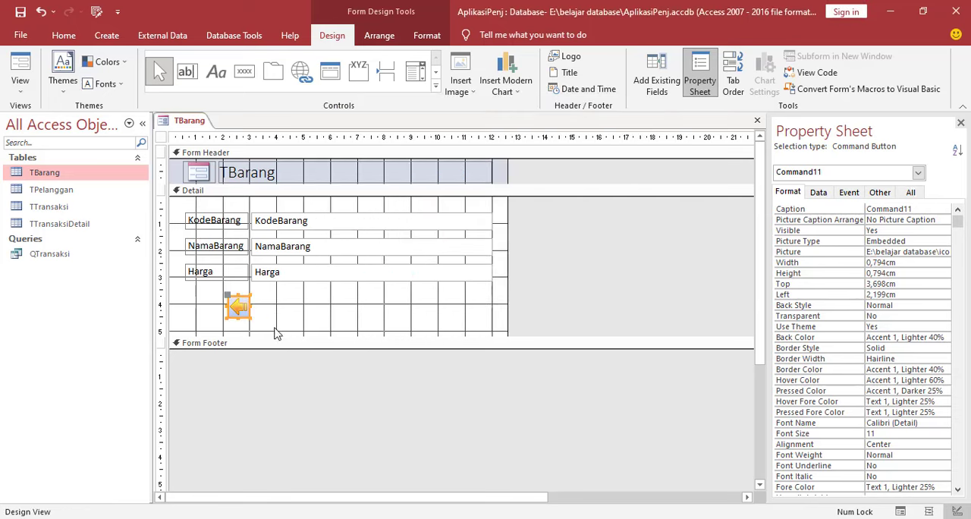
drag(246, 306, 258, 307)
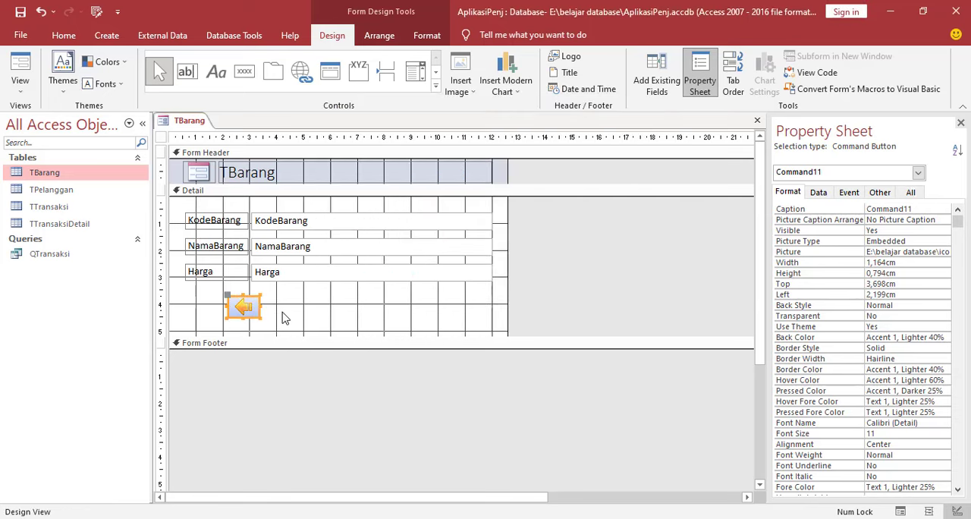
click(285, 317)
Place a second command button beside the previous-record button with the Record Operations action Add New Record.
click(244, 71)
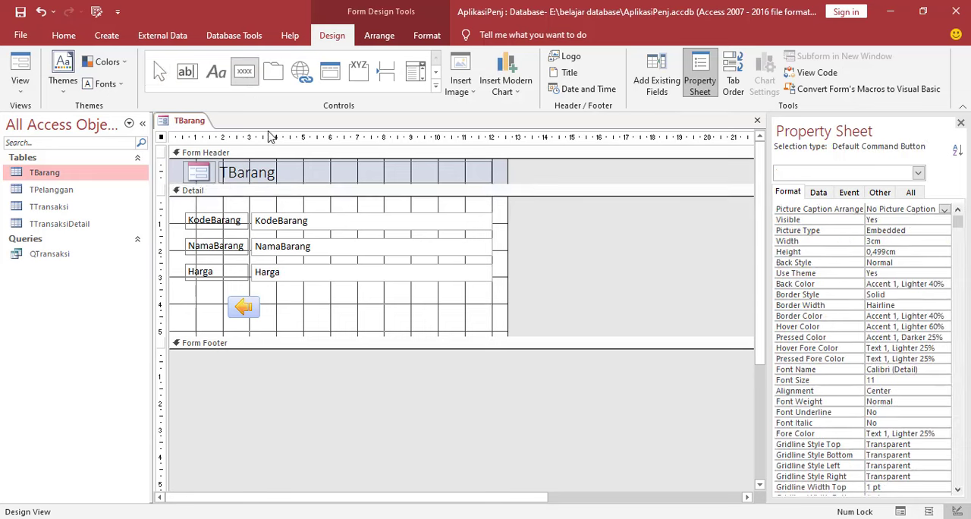
drag(266, 297, 310, 325)
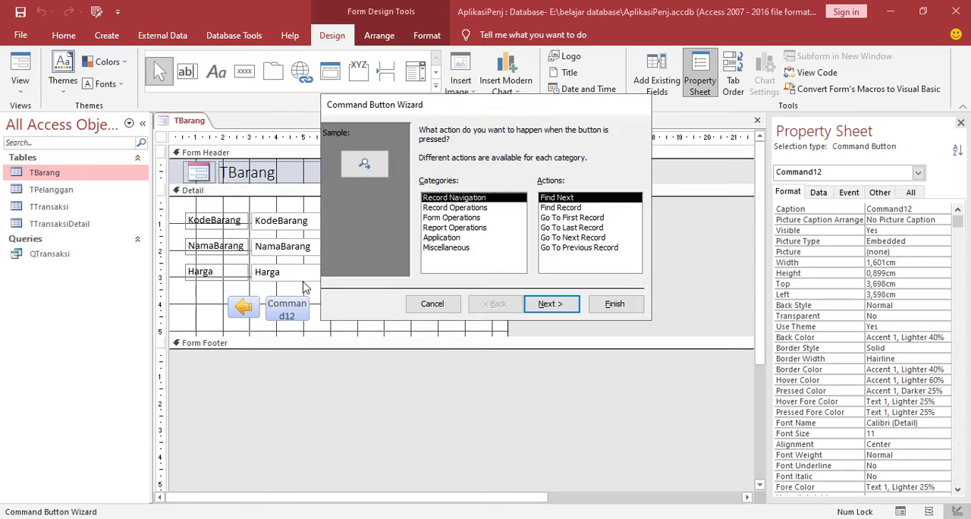
click(439, 208)
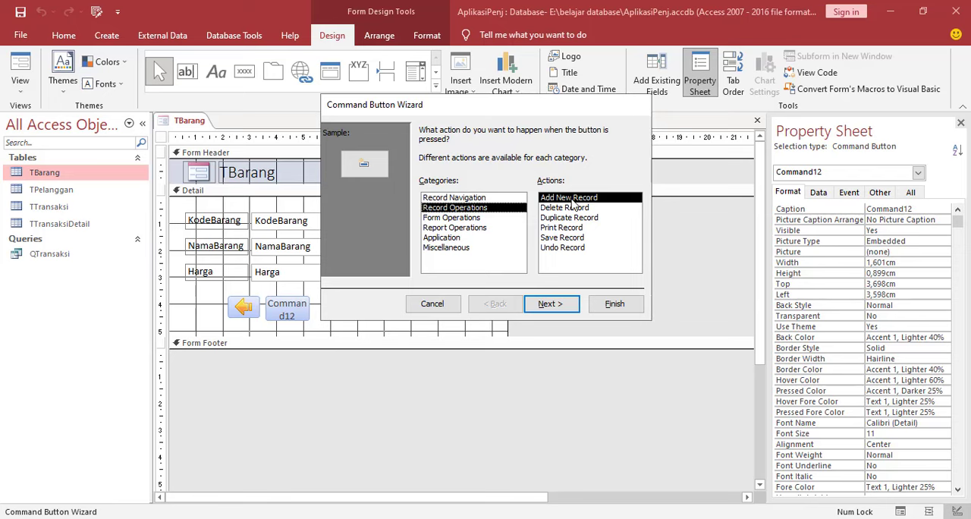
click(559, 304)
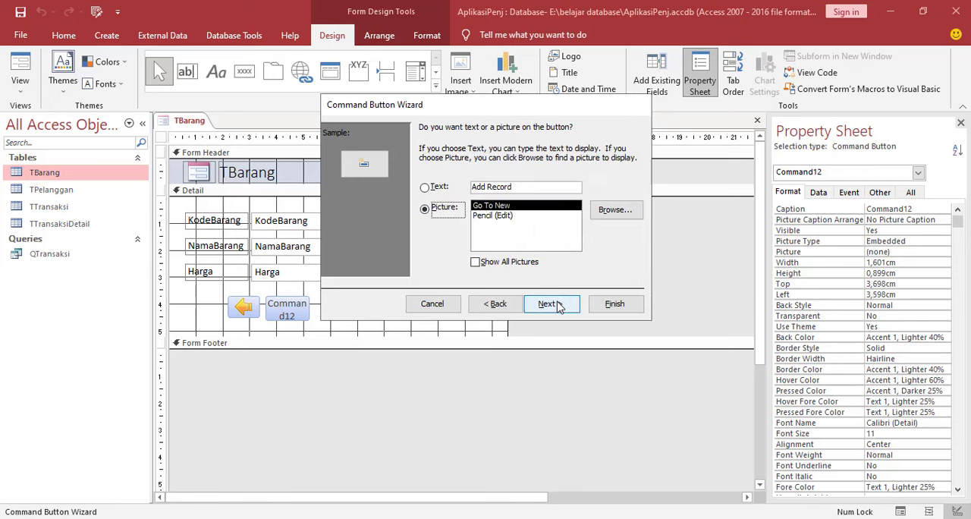
Give the add-record button the picture "document_add" from the icon folder and finish it with the default name.
click(617, 217)
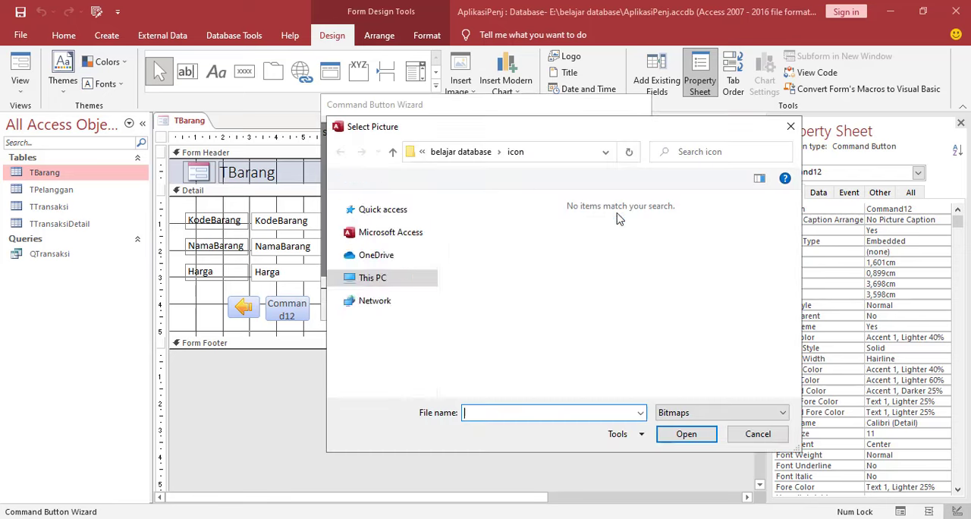
click(689, 413)
click(672, 448)
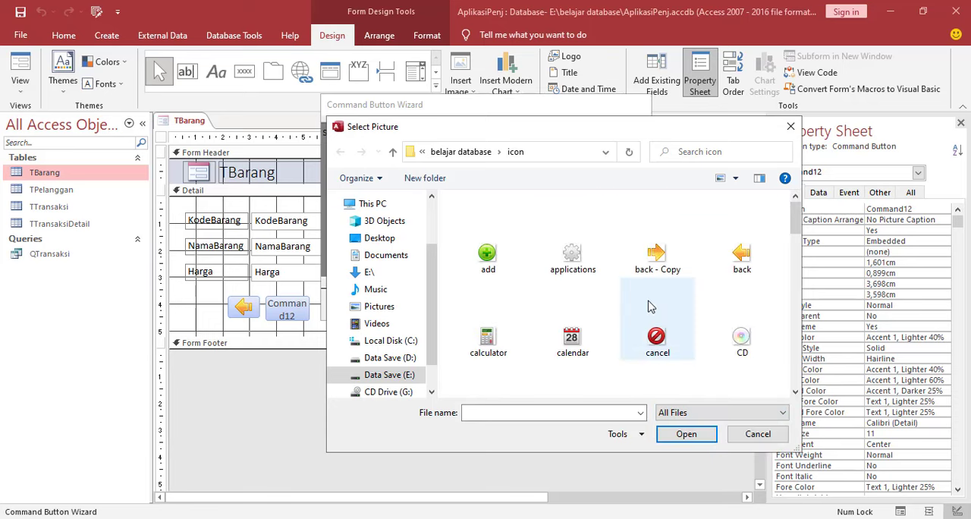
scroll(649, 327, down, 1)
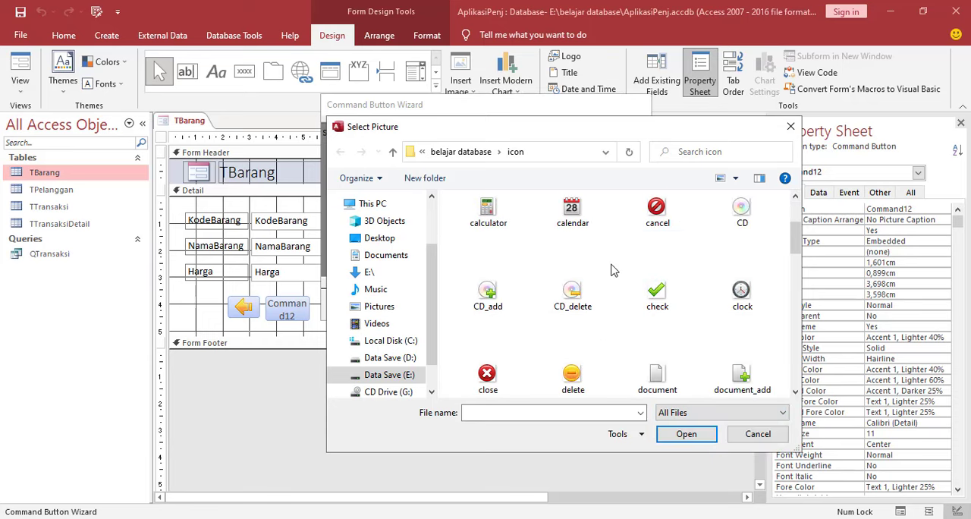
scroll(519, 288, down, 1)
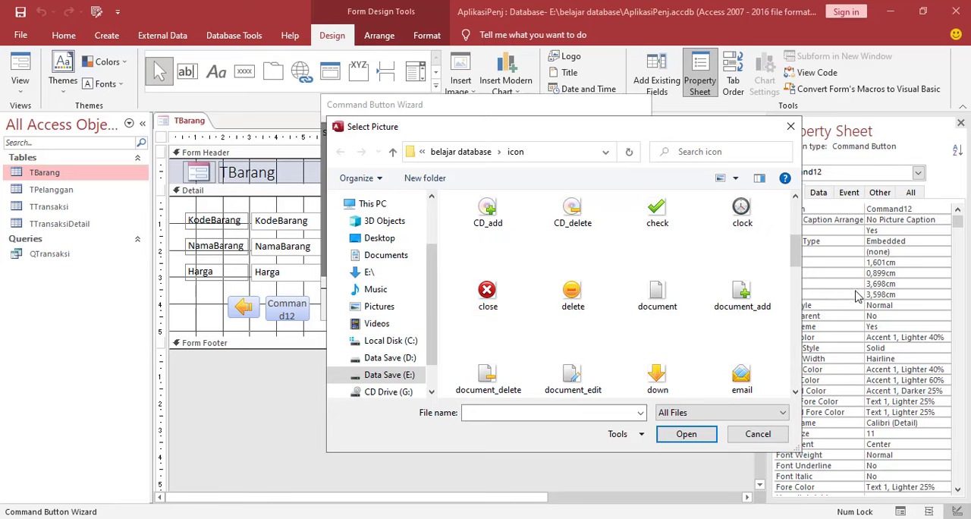
click(742, 295)
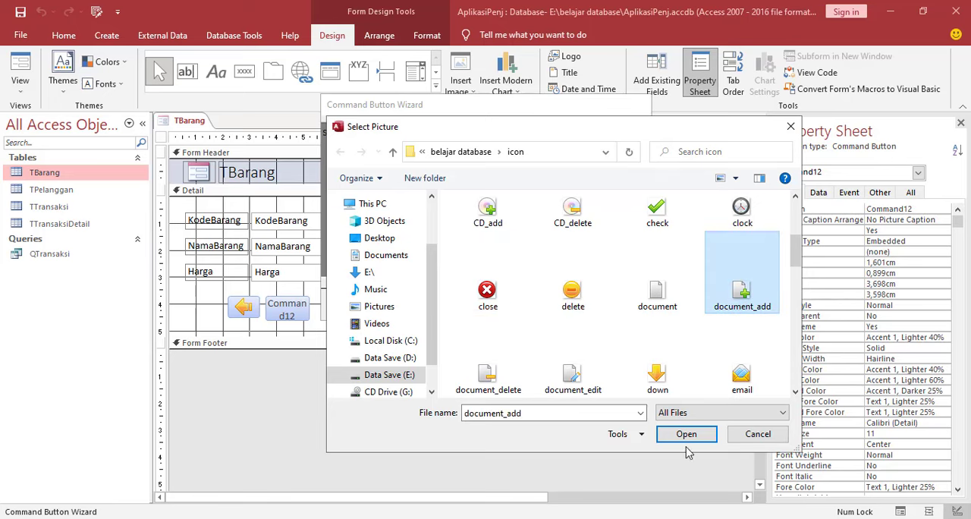
click(687, 434)
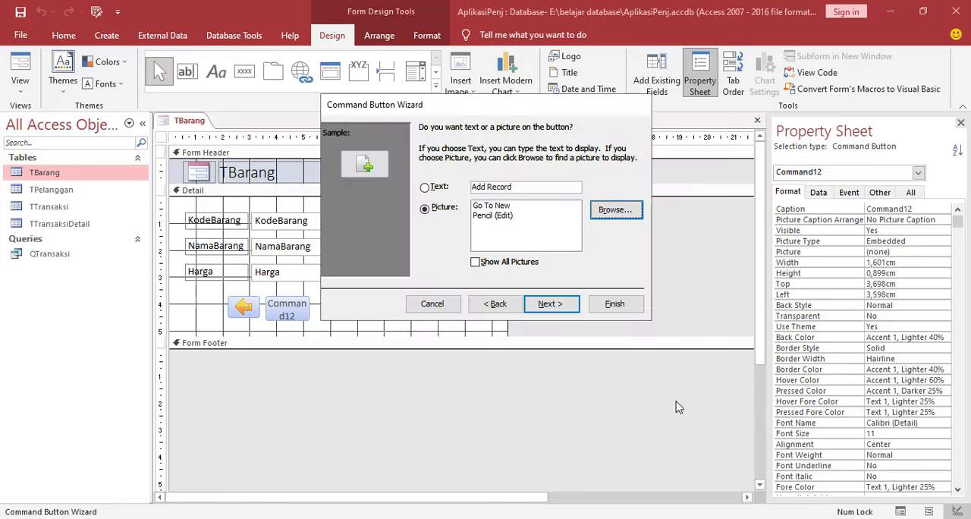
click(549, 305)
click(615, 304)
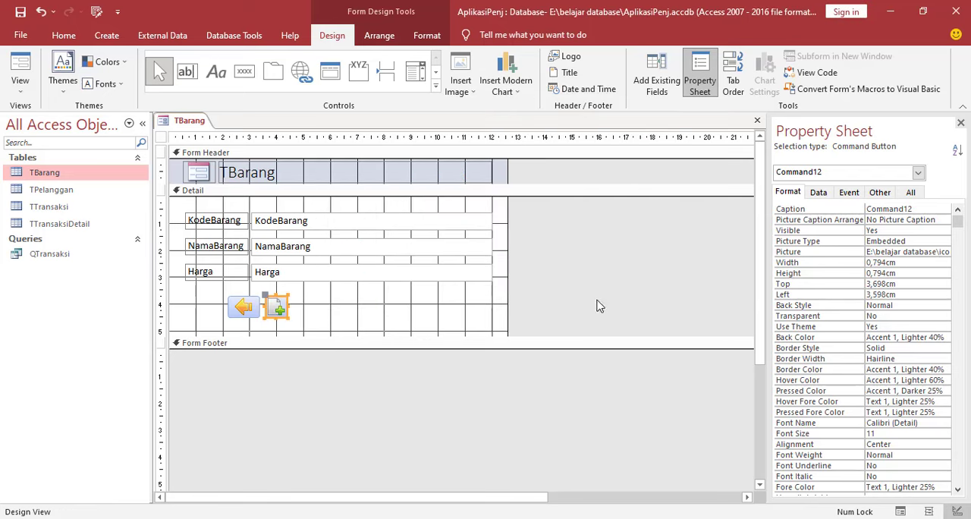
Widen the add-record button to about 2.3 cm and set its caption to "Data Baru".
click(317, 313)
click(279, 308)
drag(285, 306, 329, 307)
click(321, 306)
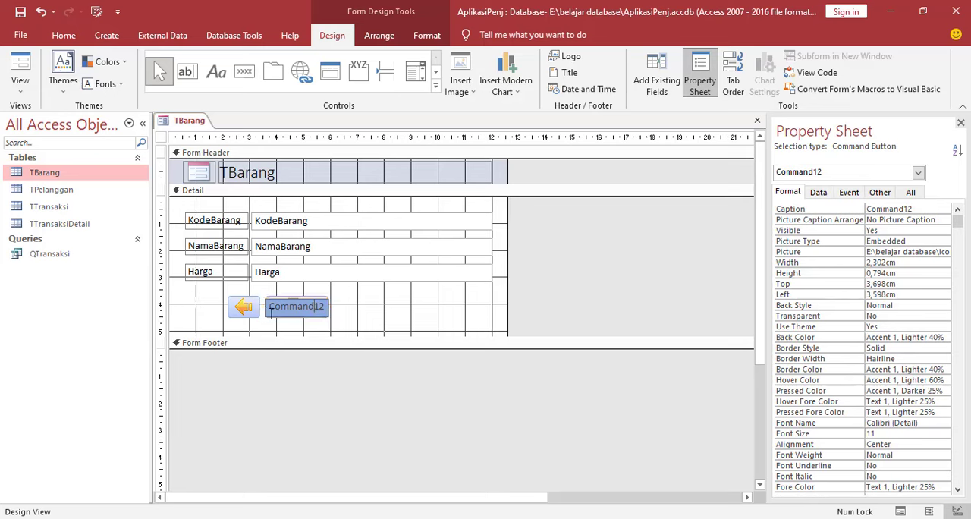
drag(271, 306, 329, 306)
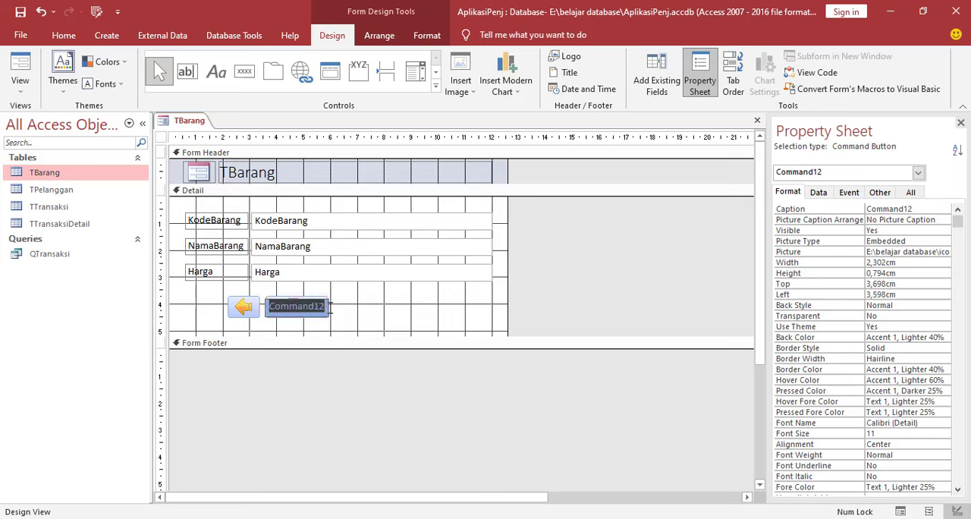
text(D)
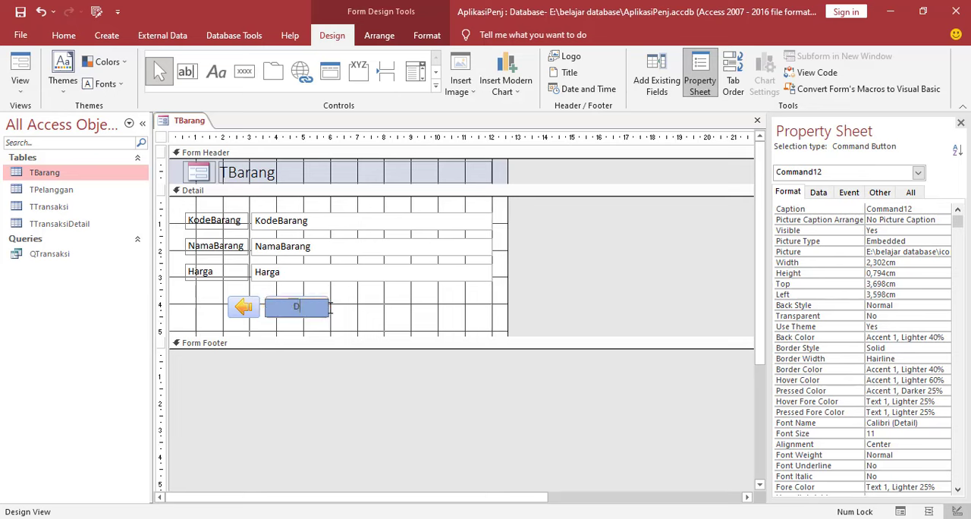
text(ata Baru)
click(342, 319)
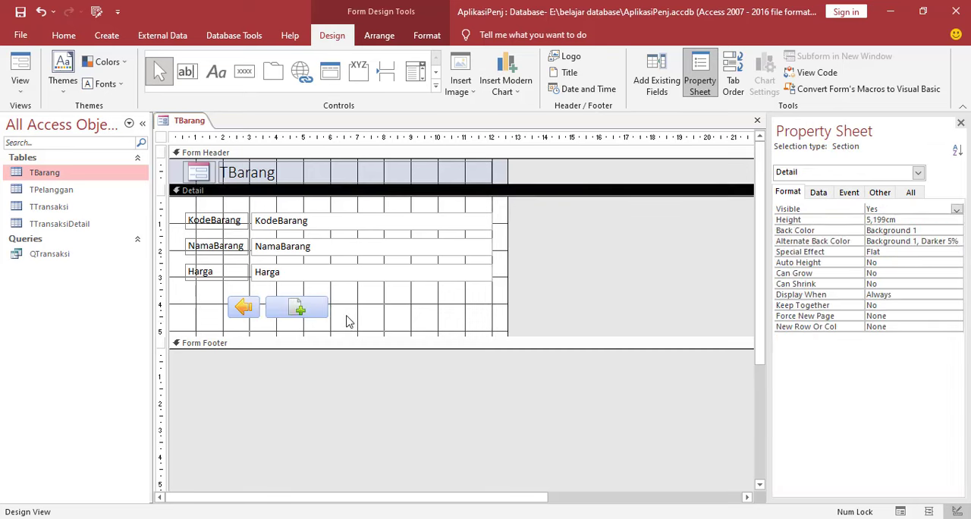
Set the Data Baru button's Picture Caption Arrangement to Right.
click(305, 311)
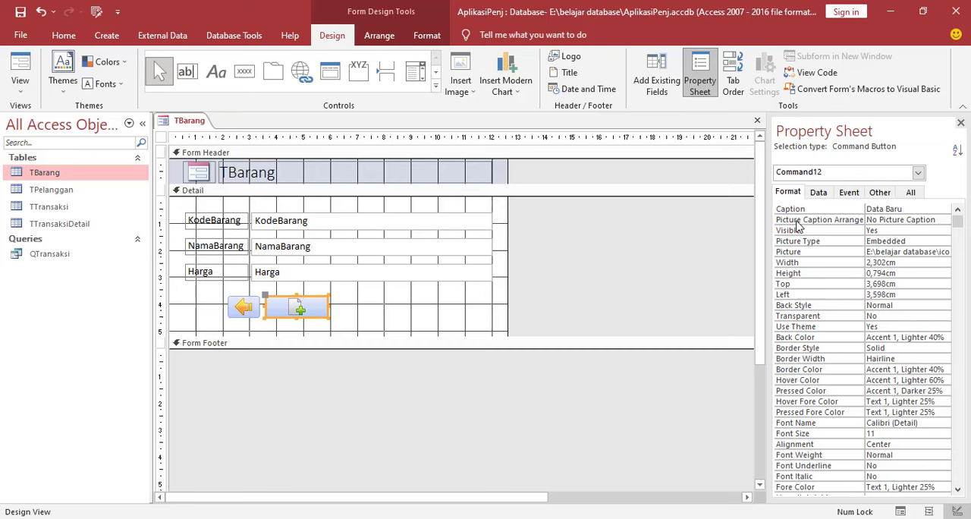
click(880, 220)
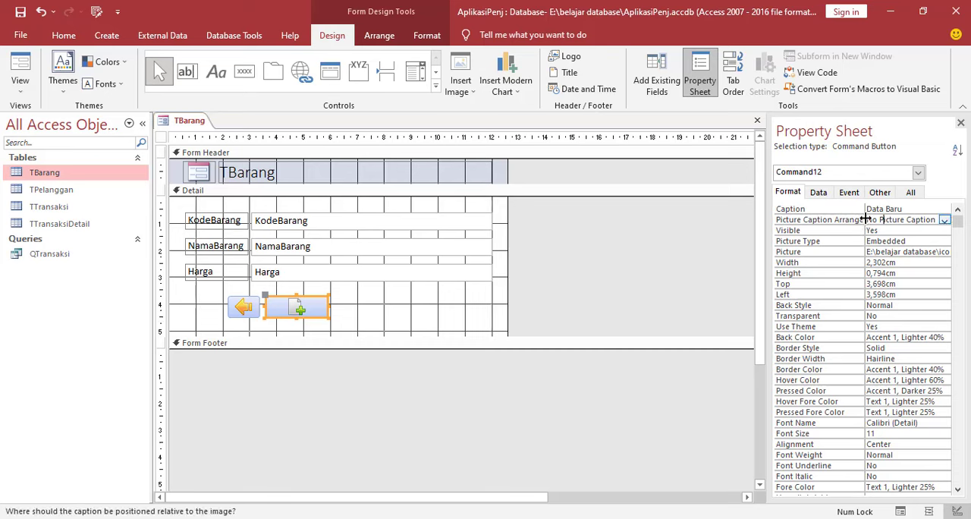
click(946, 221)
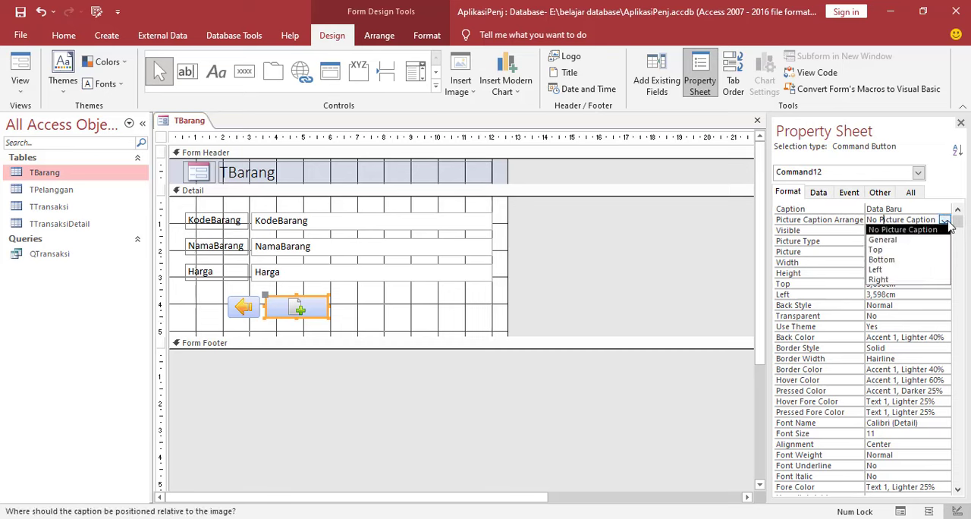
click(896, 280)
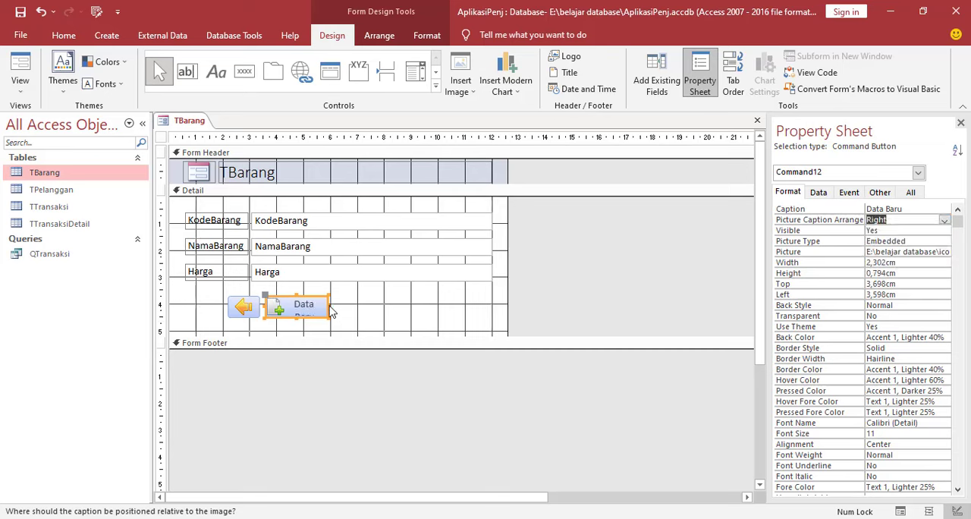
Widen the Data Baru button so its caption fits on one line beside the icon.
mouse_move(330, 311)
mouse_down()
mouse_move(376, 311)
mouse_move(343, 307)
mouse_up()
click(361, 307)
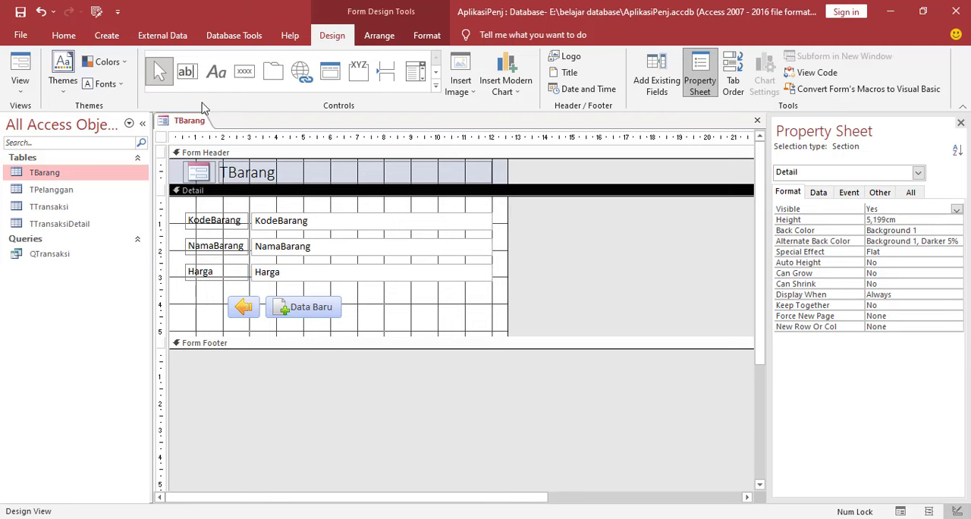
Place a command button about 2.1 cm wide beside Data Baru with the Record Operations action Save Record.
click(244, 71)
drag(347, 299, 400, 318)
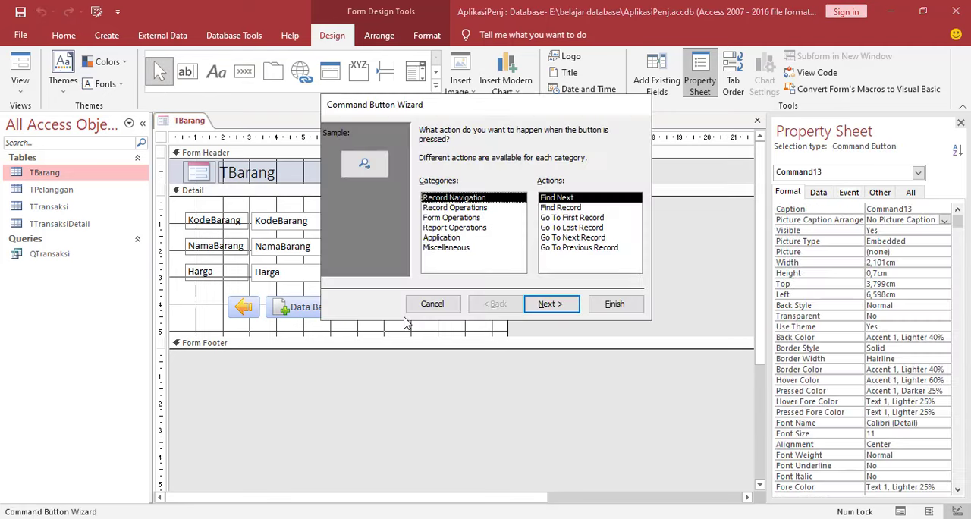
click(451, 209)
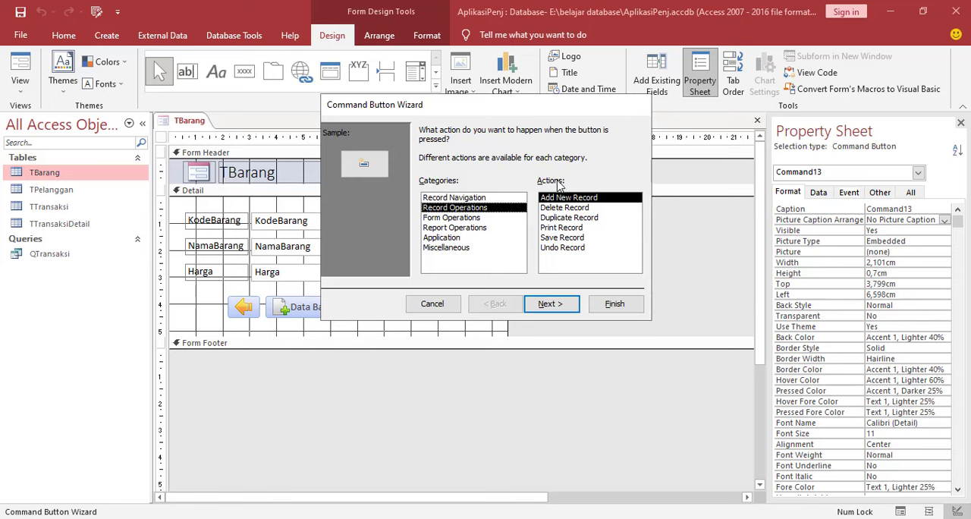
click(561, 239)
click(546, 305)
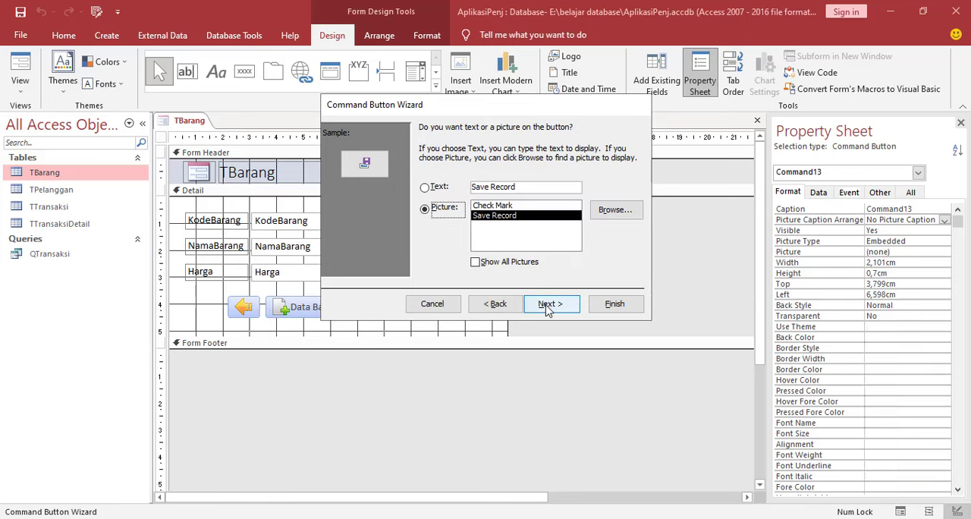
Give the save-record button the picture "check" from the icon folder and finish it with the default name.
click(615, 212)
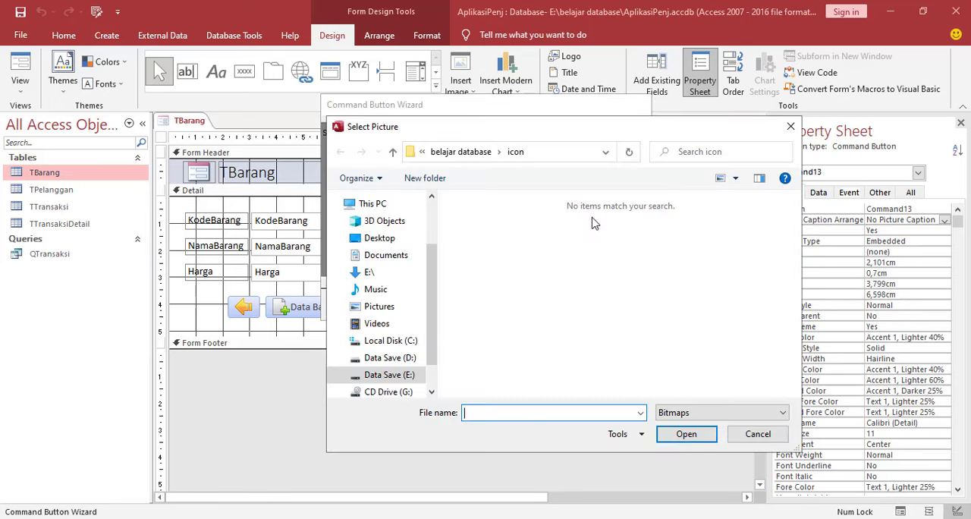
click(725, 418)
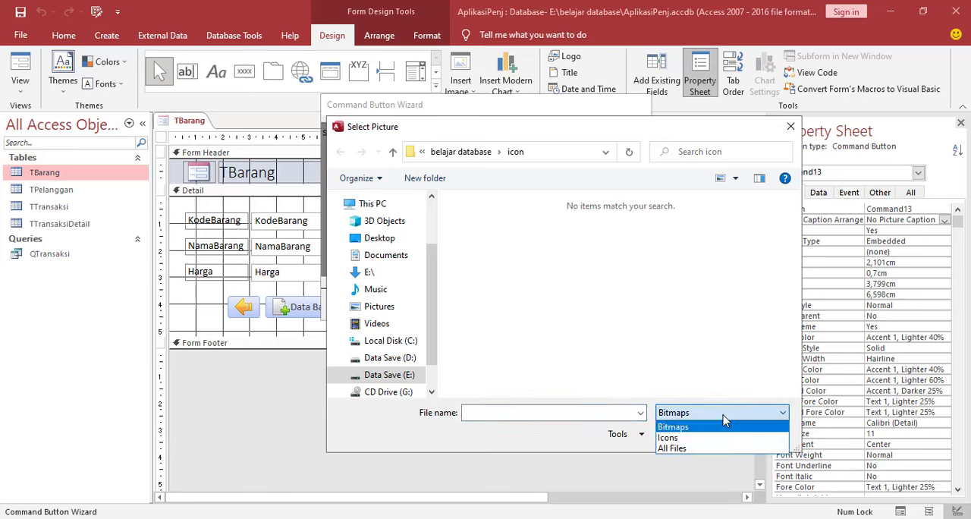
click(674, 448)
scroll(643, 307, down, 1)
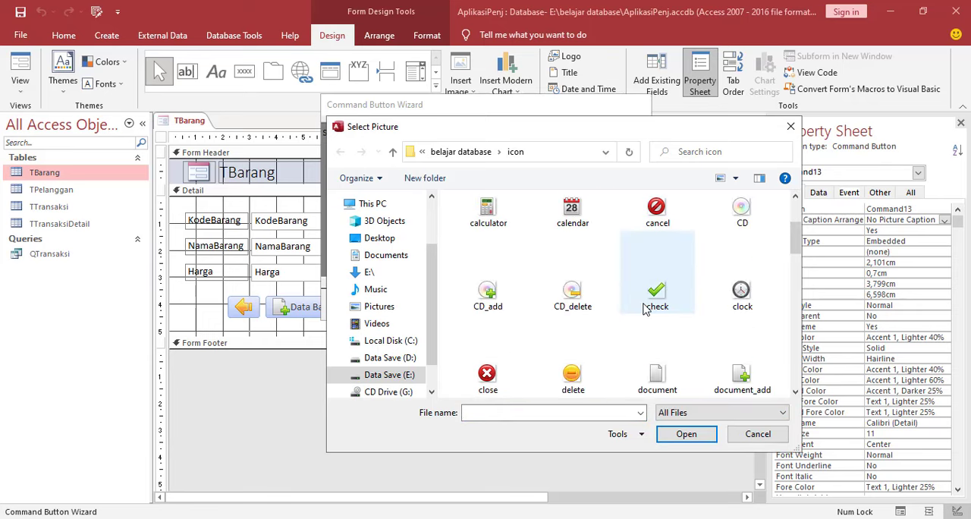
scroll(707, 314, down, 1)
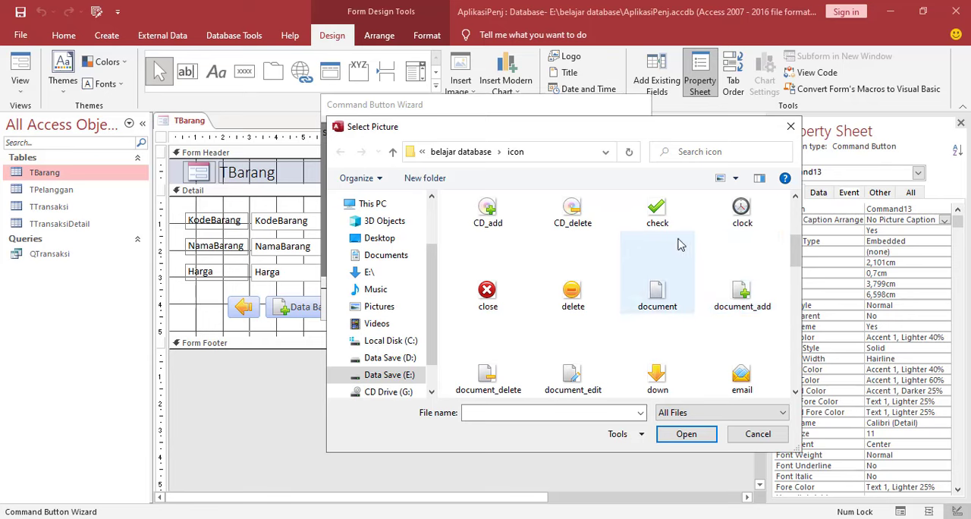
scroll(668, 262, up, 1)
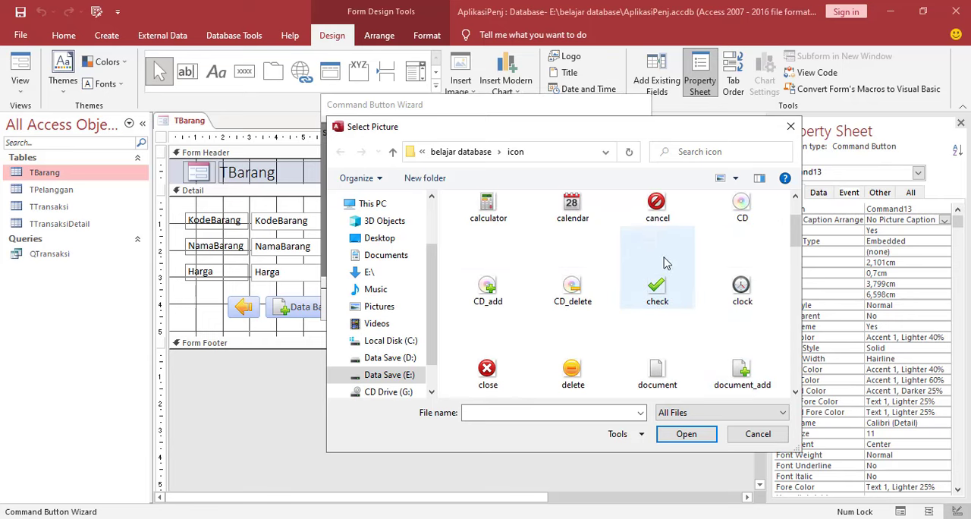
click(656, 295)
click(679, 439)
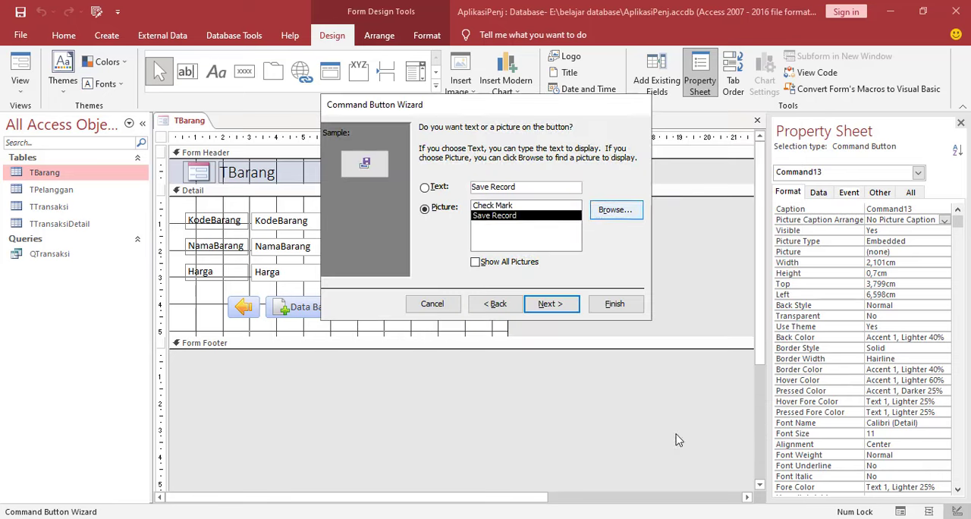
click(557, 306)
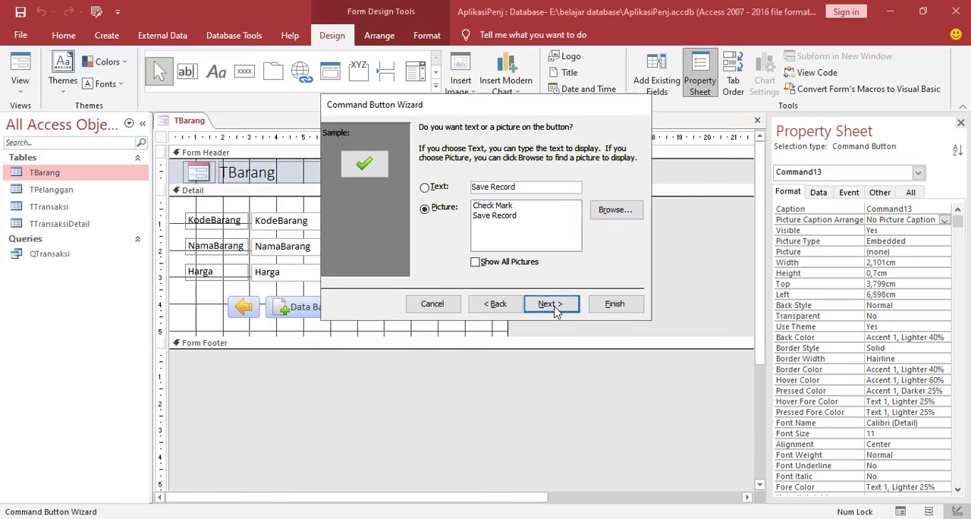
click(616, 303)
Set the save-record button's caption to "Simpan Data" and widen the button to about 2 cm.
click(364, 309)
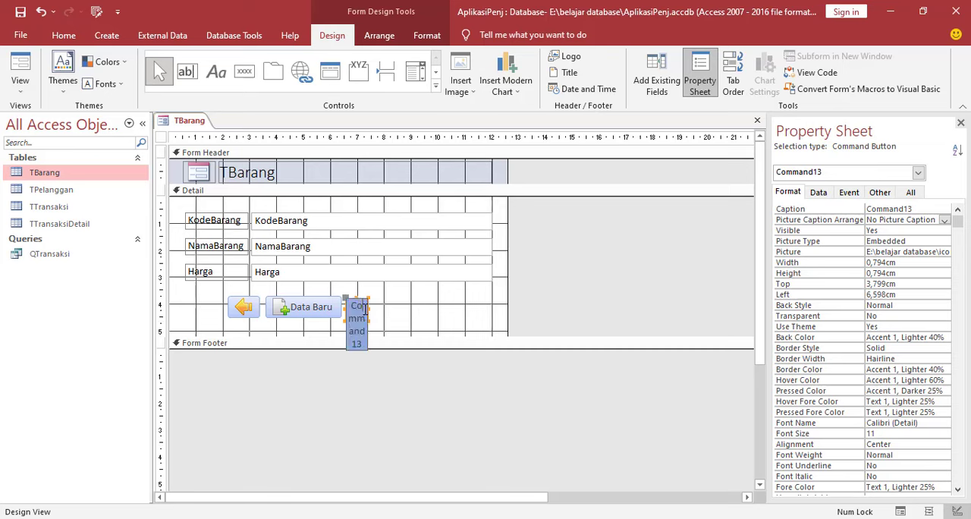
drag(353, 306, 371, 351)
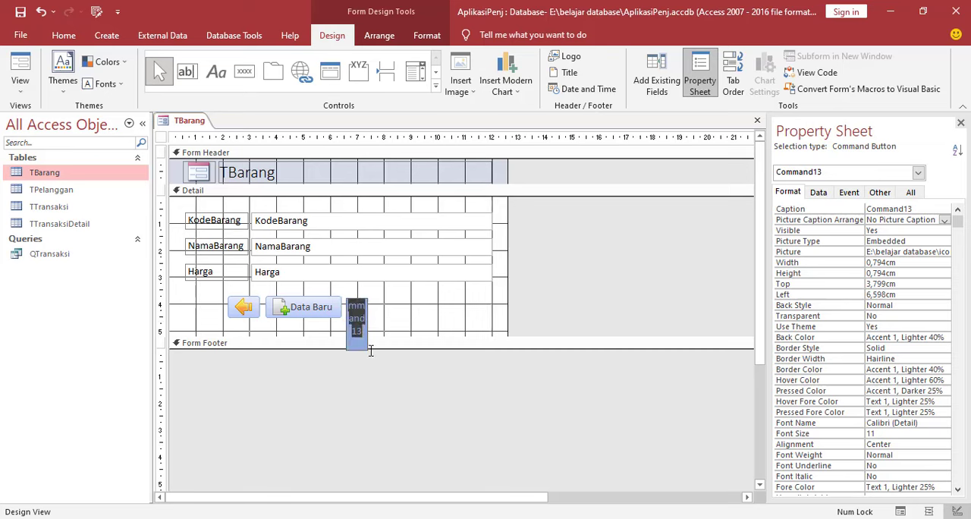
text(Sim)
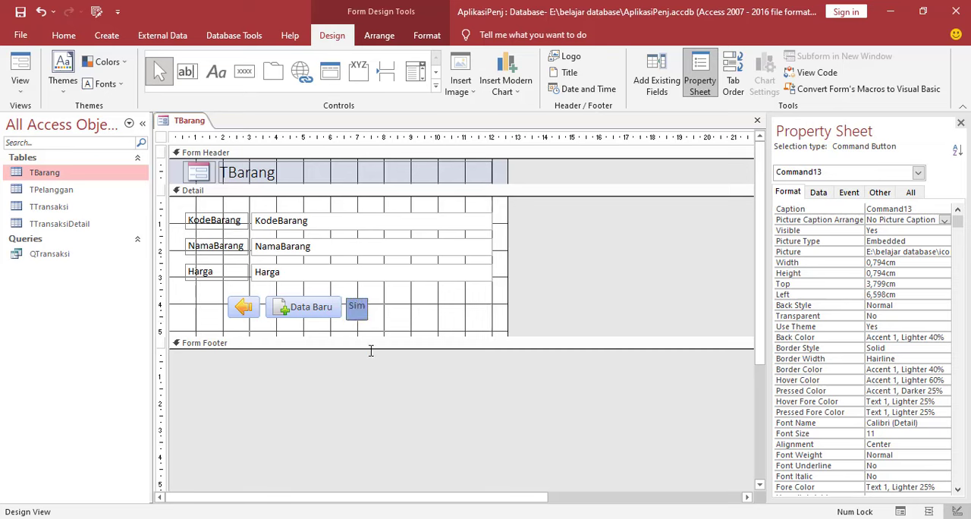
text(pan Data)
click(402, 320)
click(368, 313)
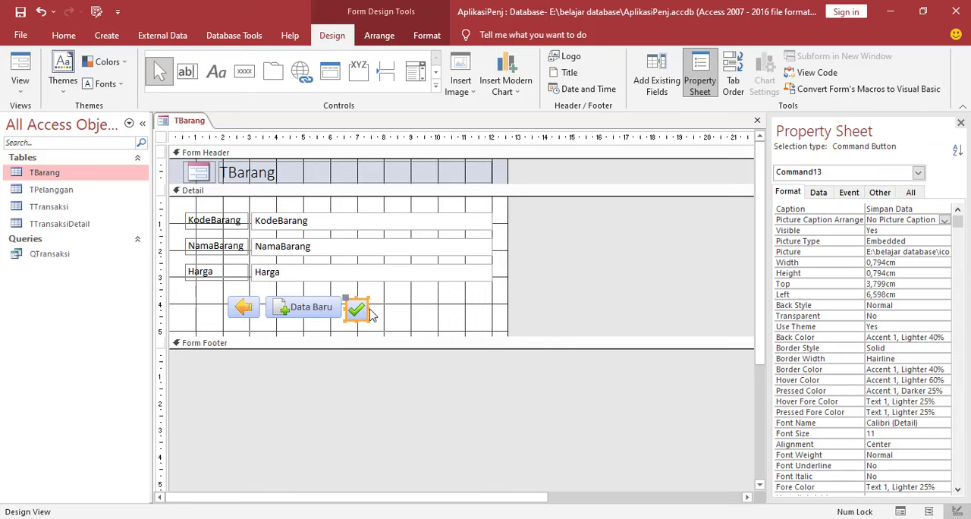
drag(370, 311, 399, 310)
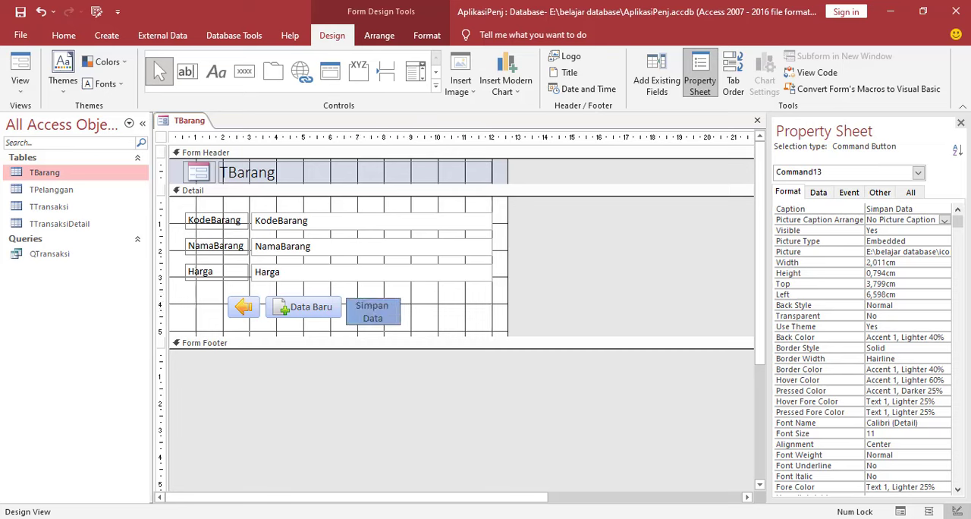
Set the Simpan Data button's Picture Caption Arrangement to Right and widen the button to fit its caption on one line.
click(945, 220)
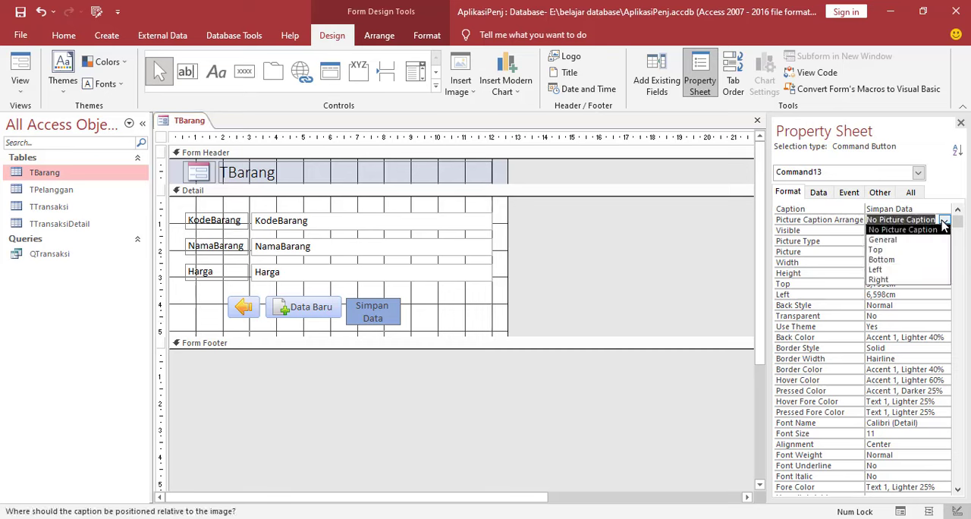
click(880, 279)
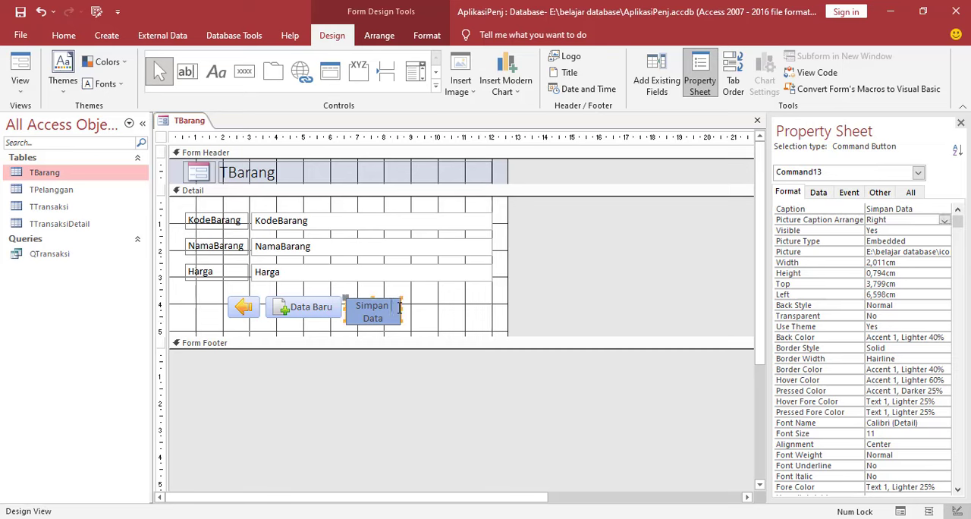
click(453, 309)
click(396, 311)
drag(396, 311, 424, 310)
click(470, 312)
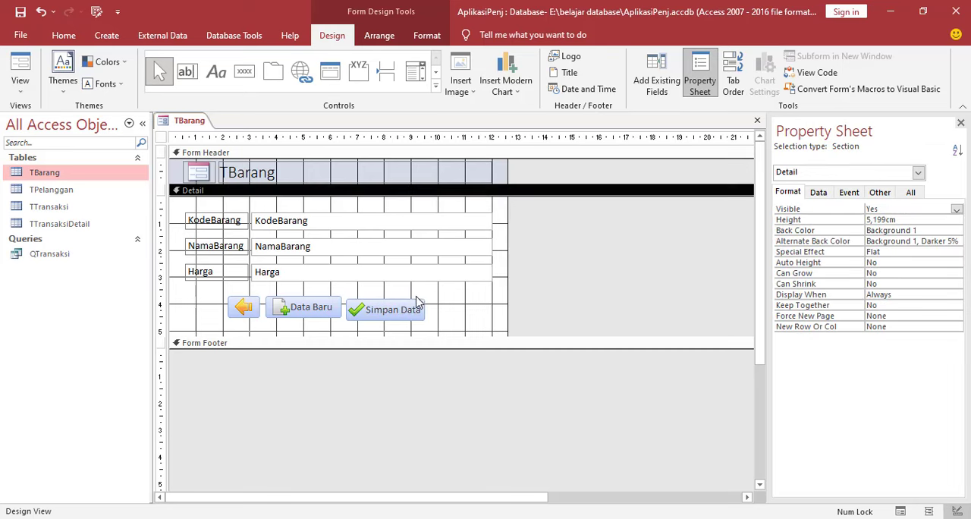
Place a command button about 1.9 cm wide beside Simpan Data with the Record Operations action Delete Record.
click(245, 70)
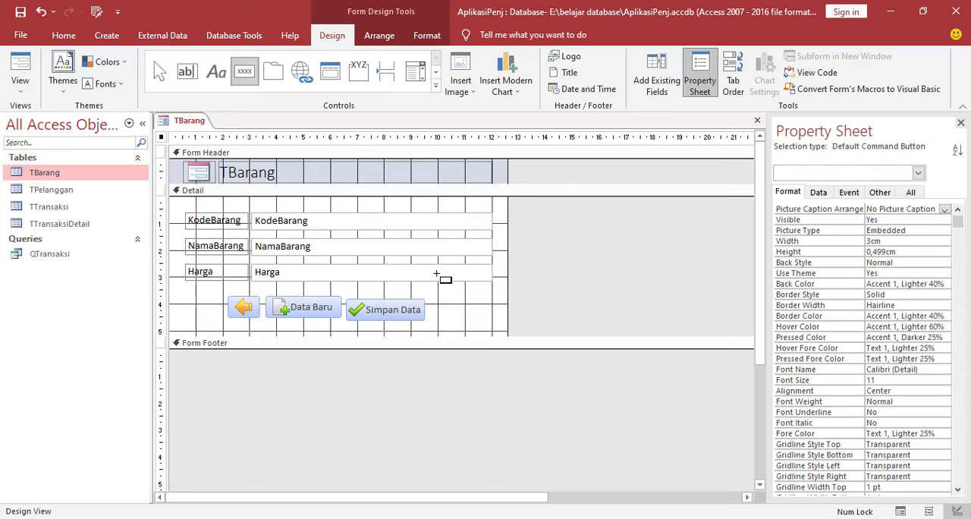
drag(433, 303, 484, 317)
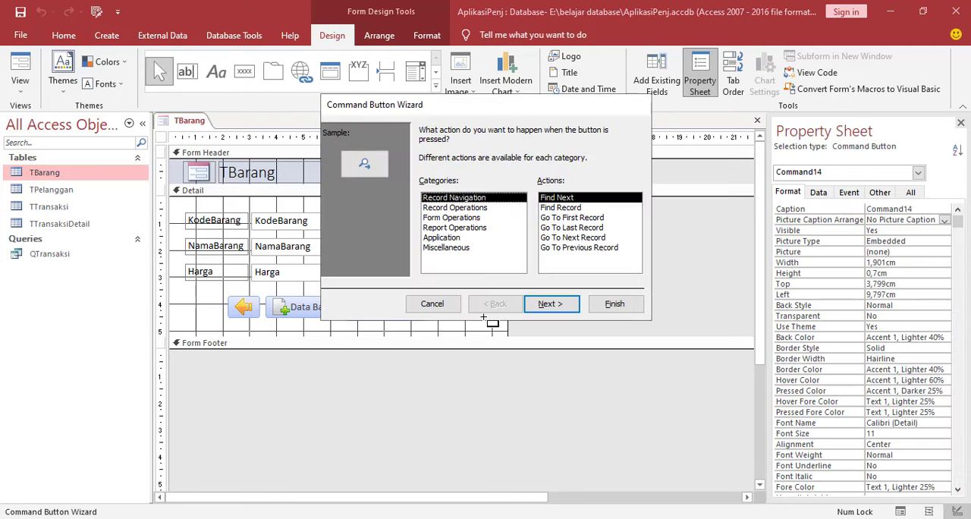
click(454, 208)
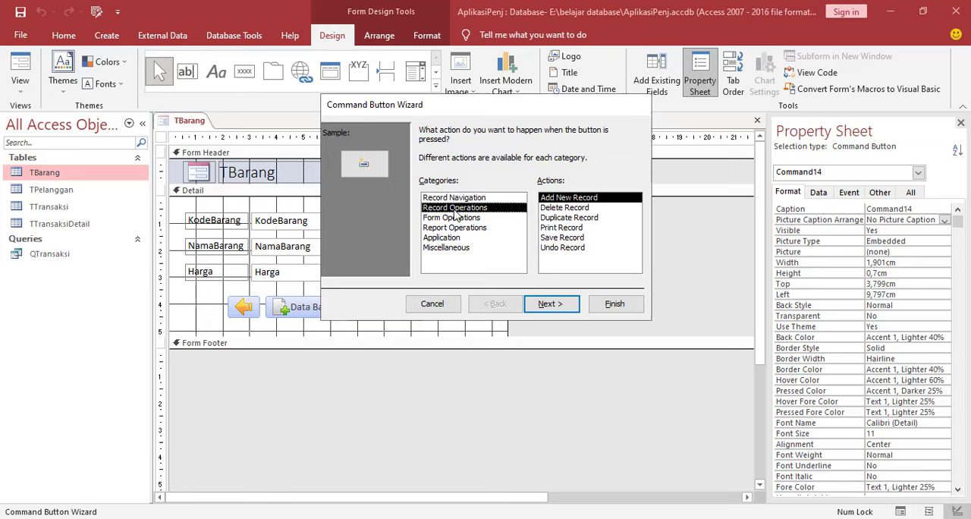
click(578, 208)
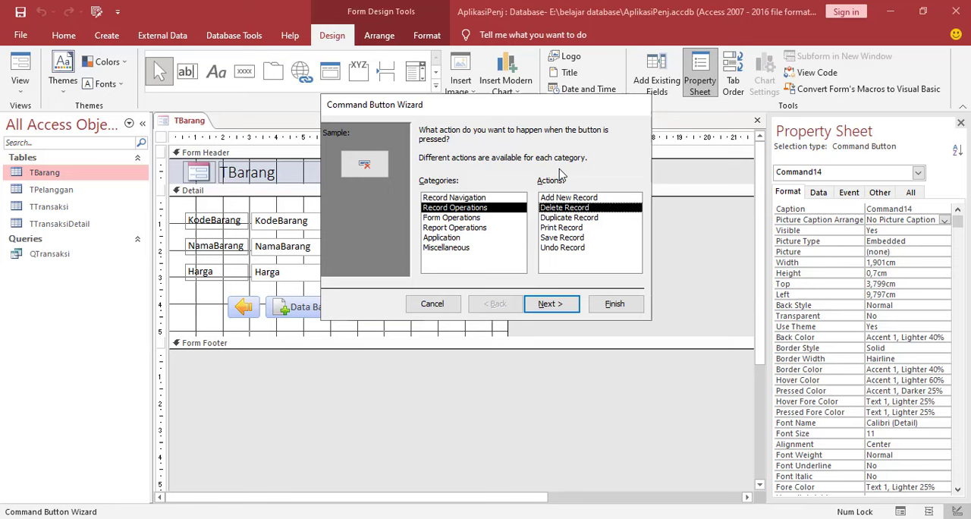
click(550, 306)
Give the delete-record button the picture "delete" from the icon folder and finish it with the default name.
click(615, 210)
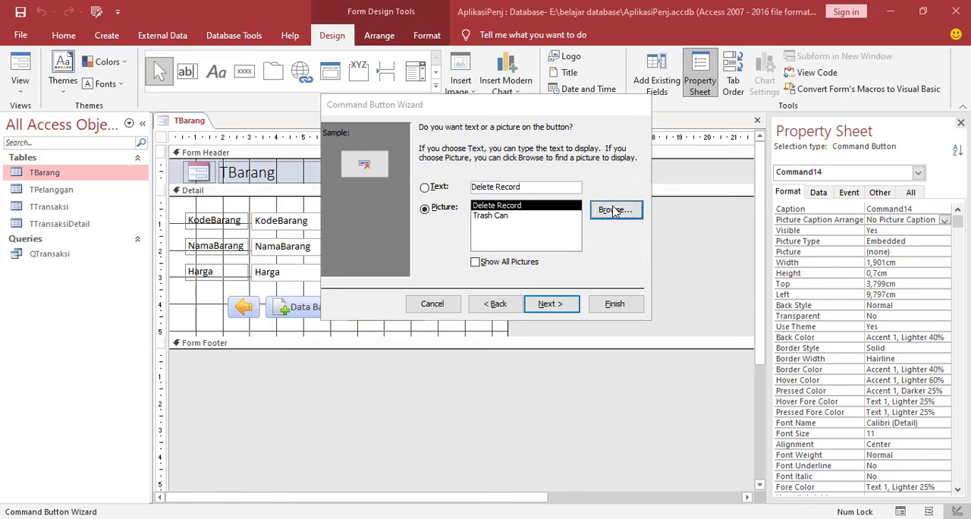
click(724, 412)
click(687, 448)
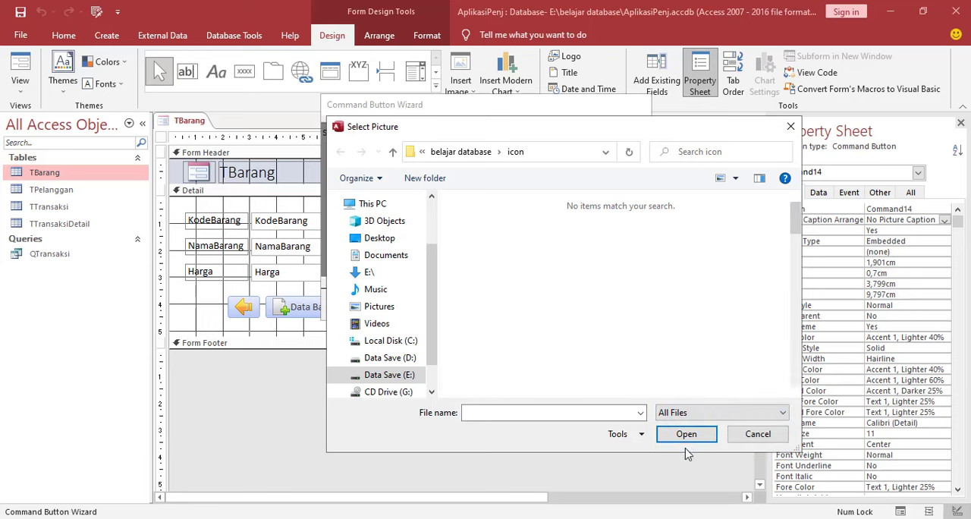
scroll(641, 317, down, 3)
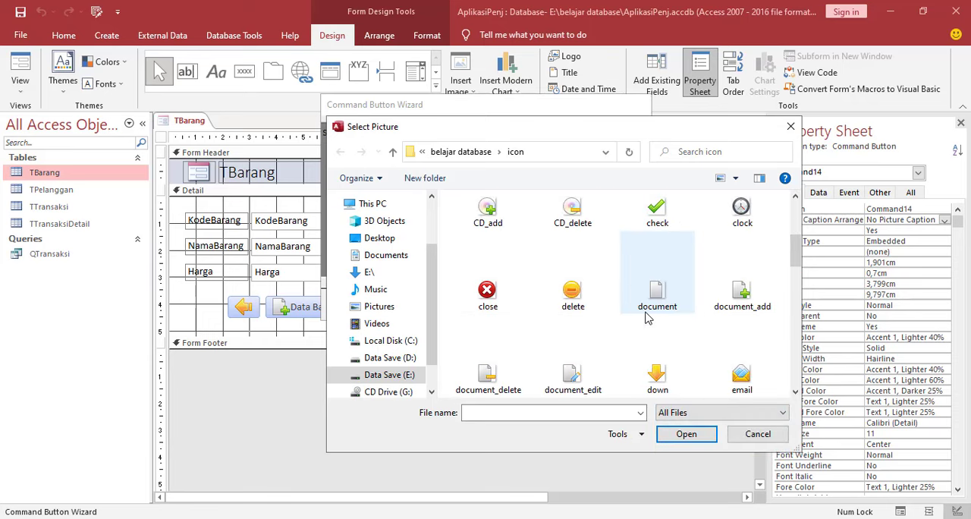
click(573, 299)
click(700, 440)
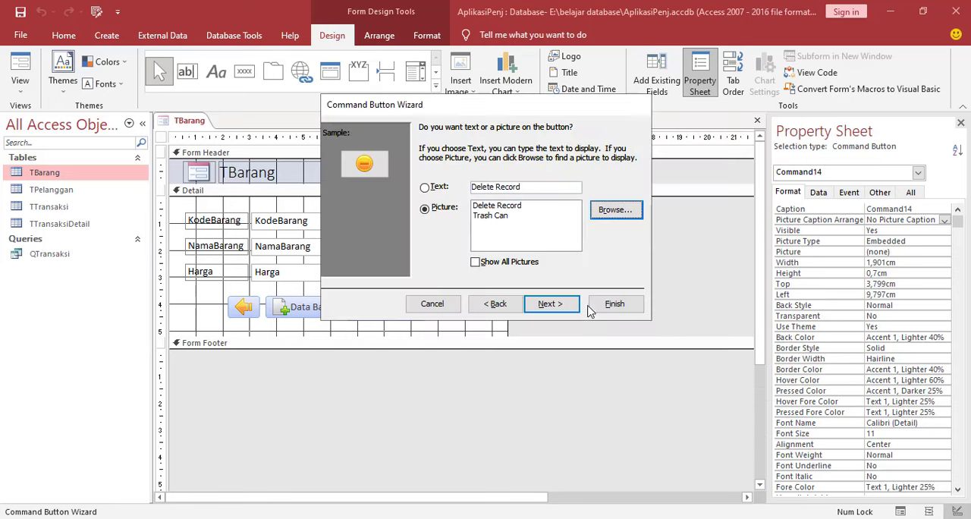
click(554, 304)
click(614, 304)
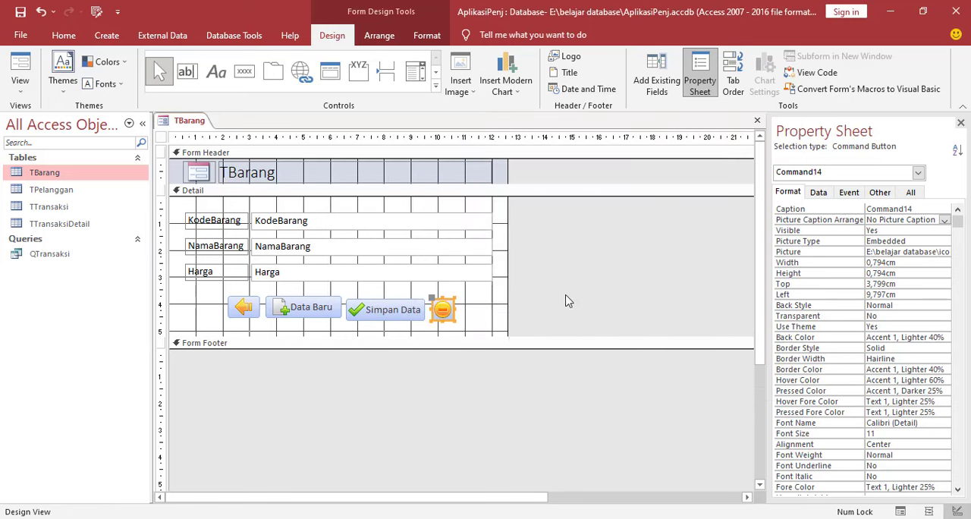
Widen the delete-record button to about 1.9 cm and set its caption to "Hapus Data".
drag(453, 309, 482, 321)
click(452, 311)
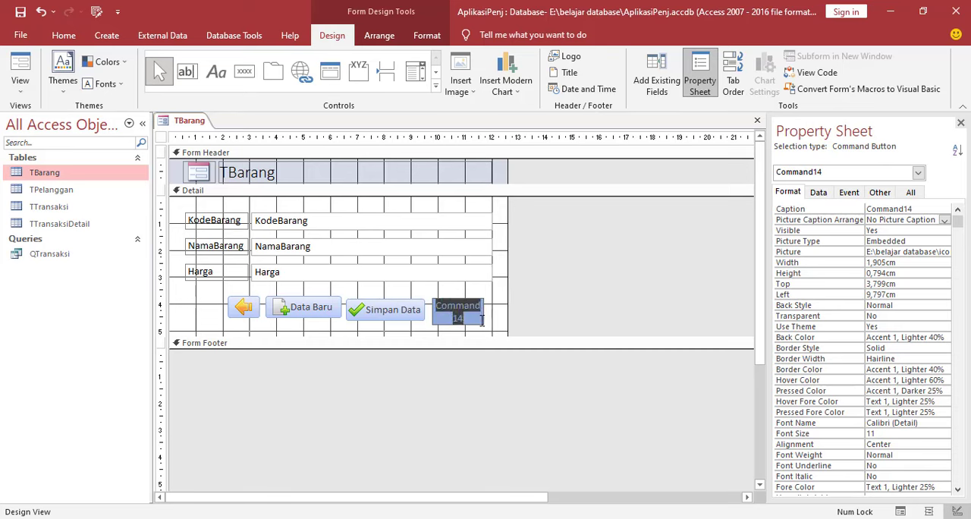
text(ha)
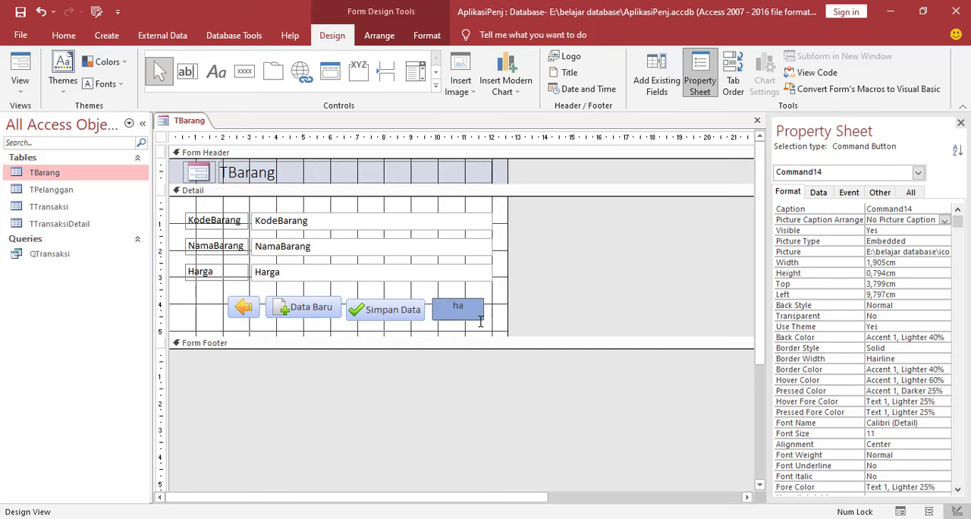
text(pus Data)
click(480, 328)
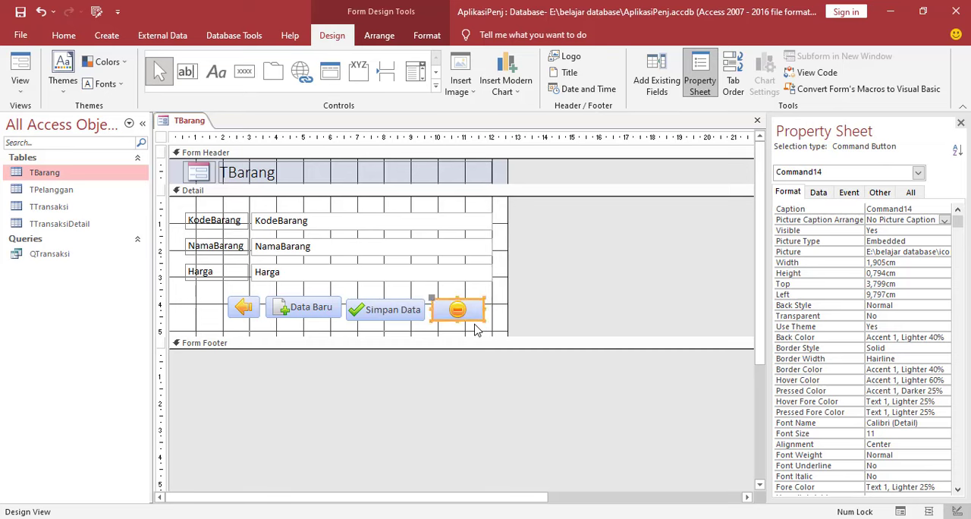
Set the Hapus Data button's Picture Caption Arrangement to Right.
click(464, 312)
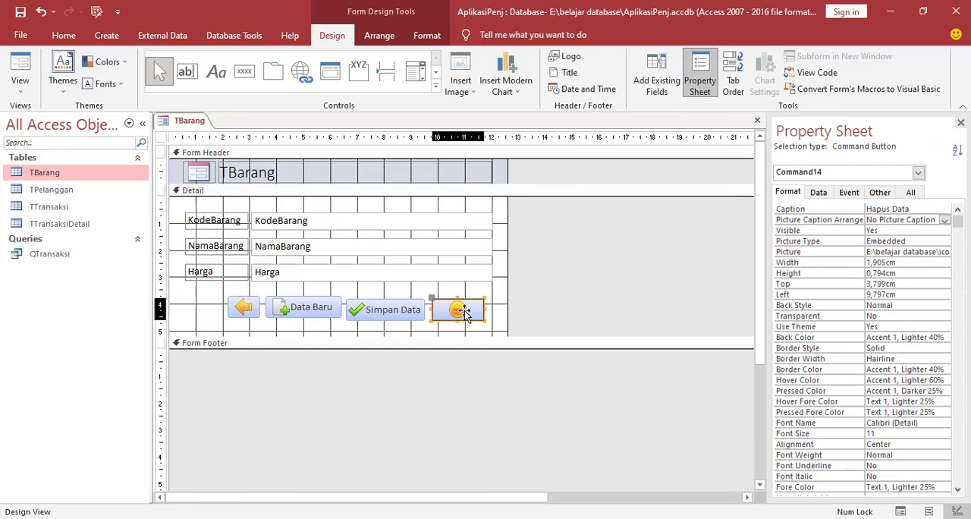
click(945, 220)
click(882, 283)
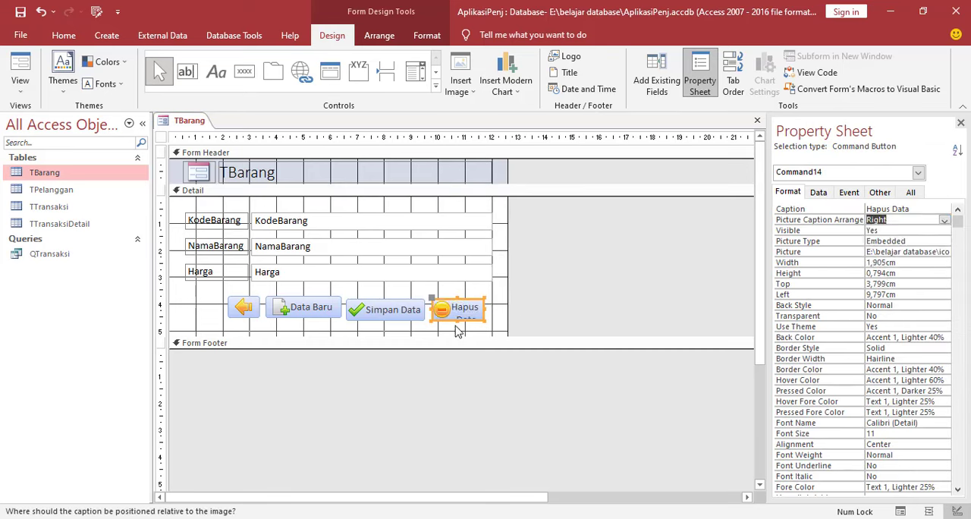
Widen the form to about 14.5 cm and place a Go To Next Record command button about 1.8 cm wide beside Hapus Data.
drag(507, 296, 560, 296)
click(519, 320)
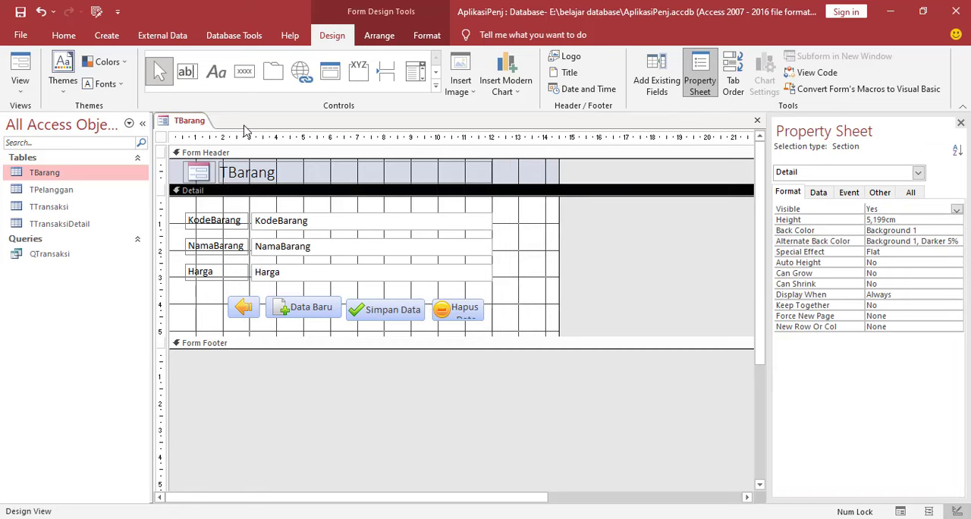
click(245, 70)
drag(489, 296, 536, 319)
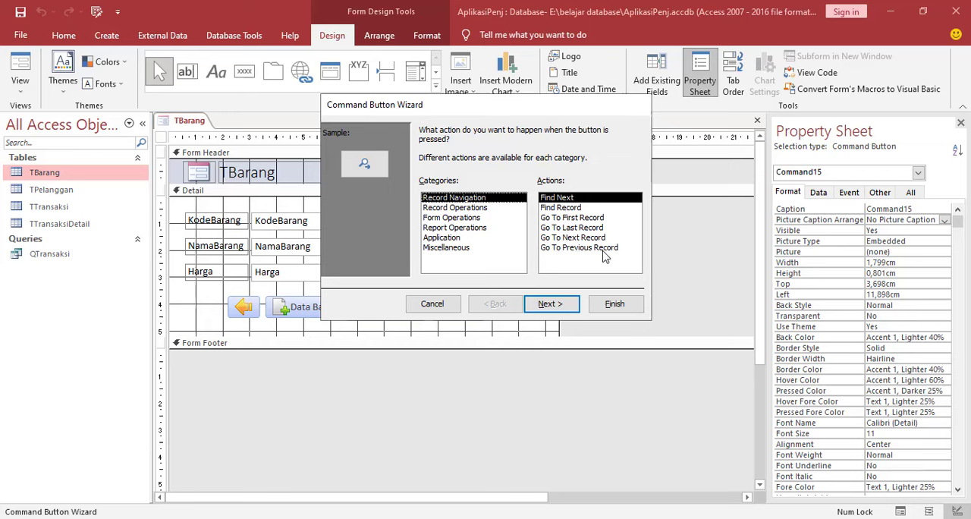
click(556, 239)
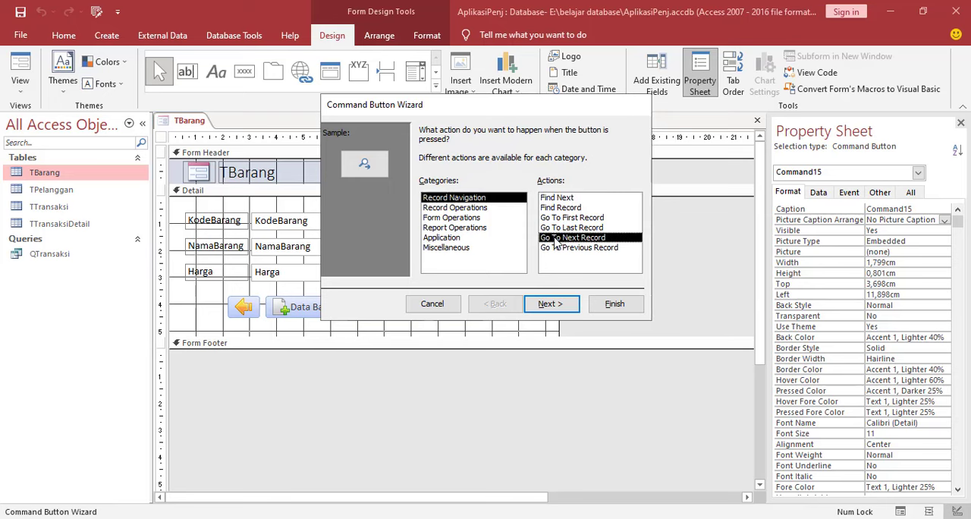
click(548, 305)
Give the next-record button the picture "back - Copy" from the icon folder and finish it with the default name.
click(612, 212)
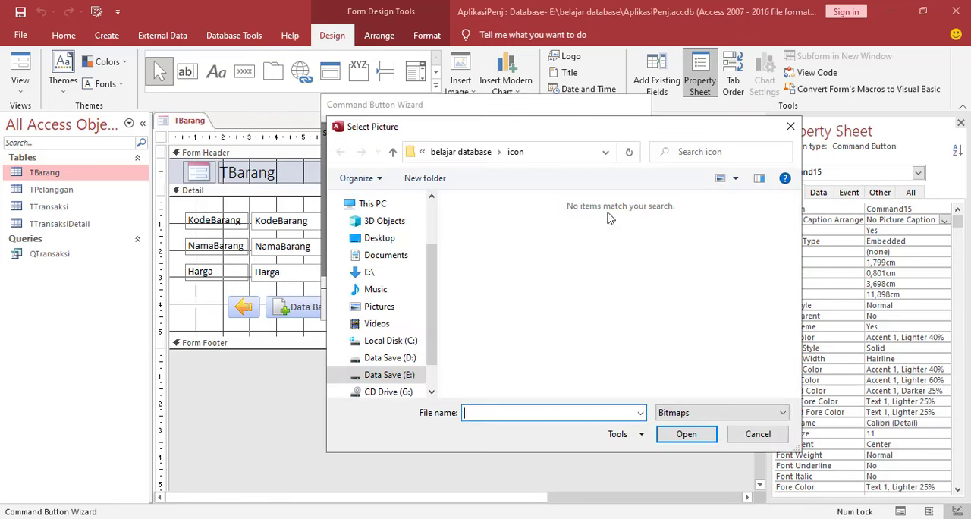
click(683, 421)
click(673, 444)
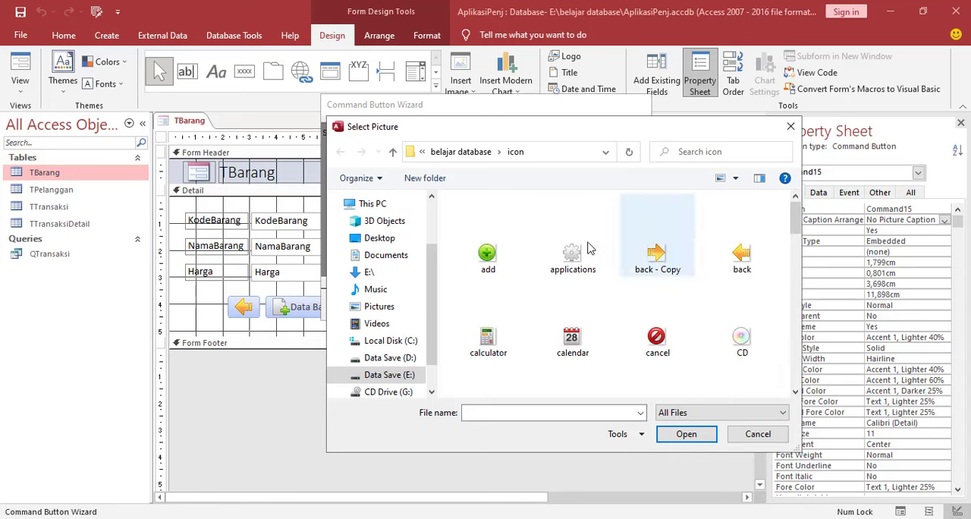
click(664, 259)
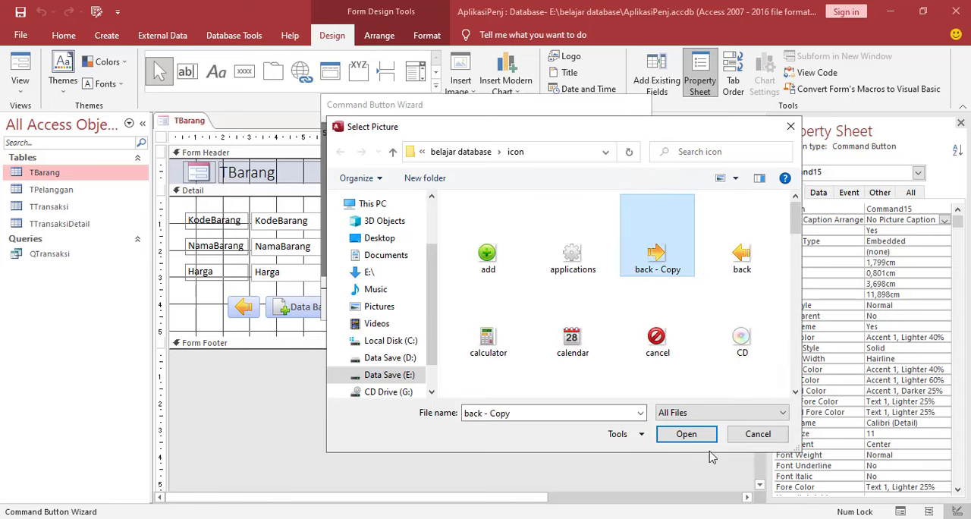
click(686, 433)
click(617, 305)
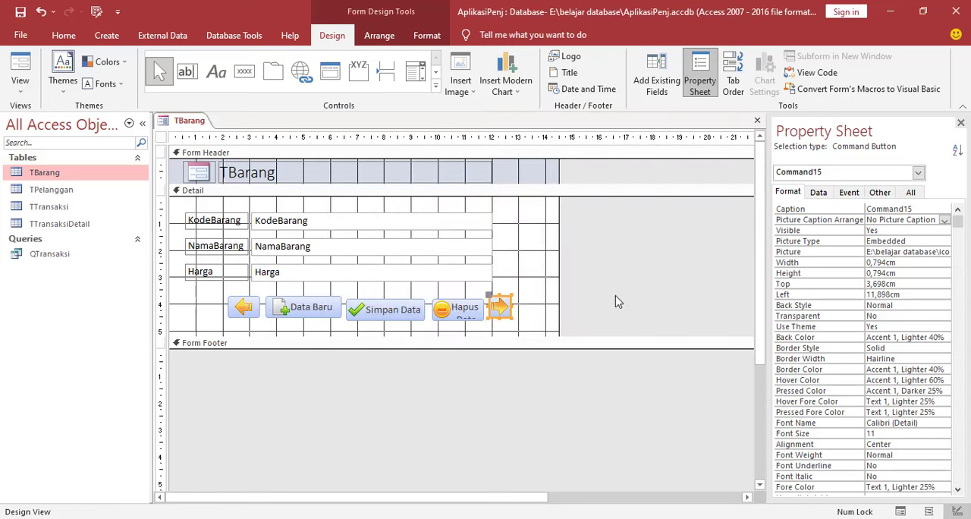
Widen the next-record button to about 1.5 cm, shift it aside, and widen the Hapus Data button.
click(534, 309)
click(511, 308)
drag(512, 305, 532, 312)
click(481, 311)
click(553, 313)
click(531, 316)
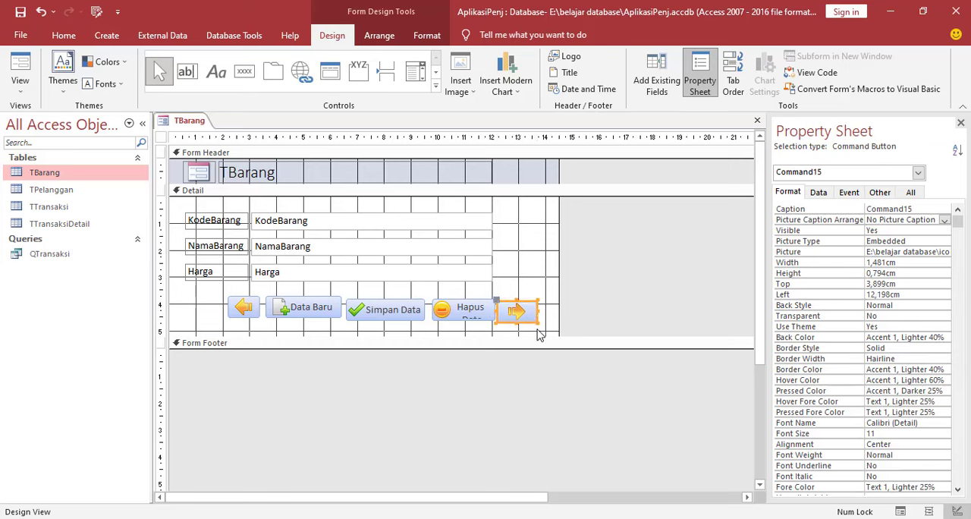
click(573, 307)
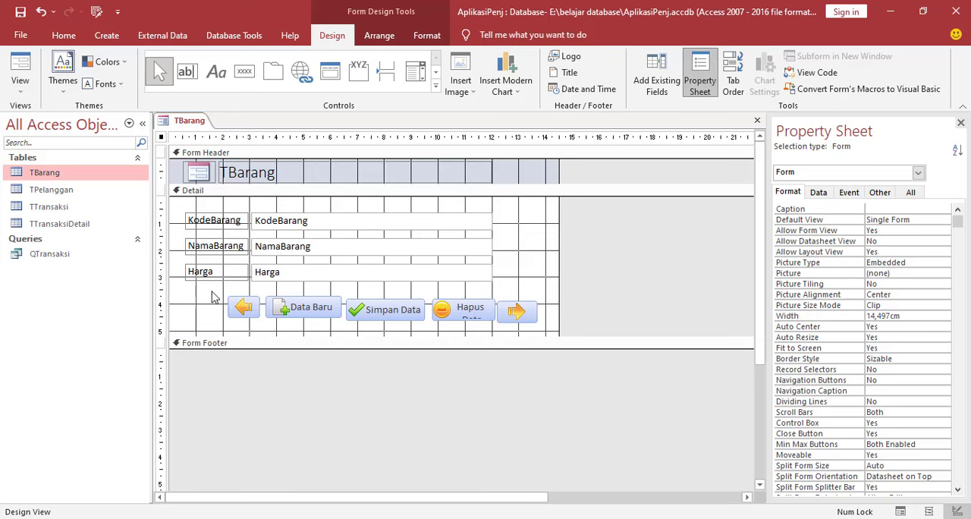
Arrange all five command buttons side by side in a tabular layout.
drag(213, 292, 552, 336)
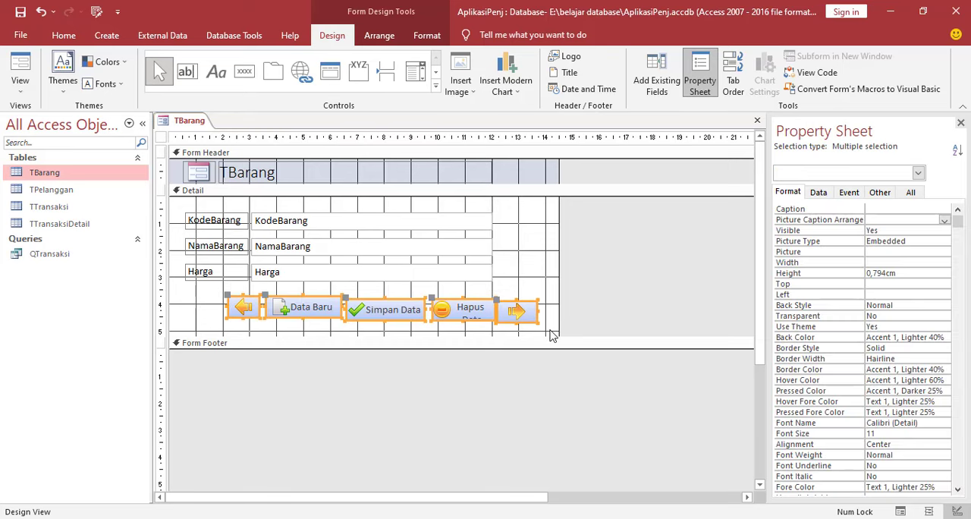
click(379, 36)
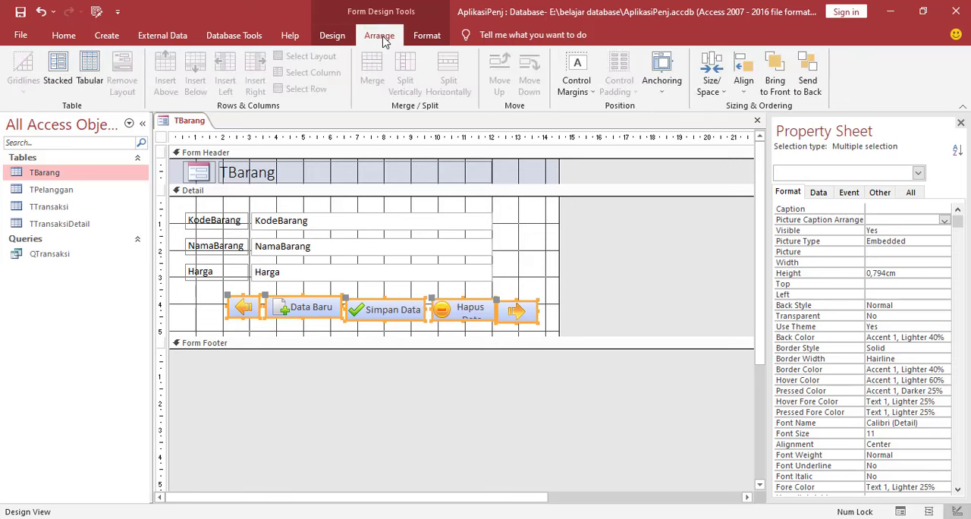
click(69, 66)
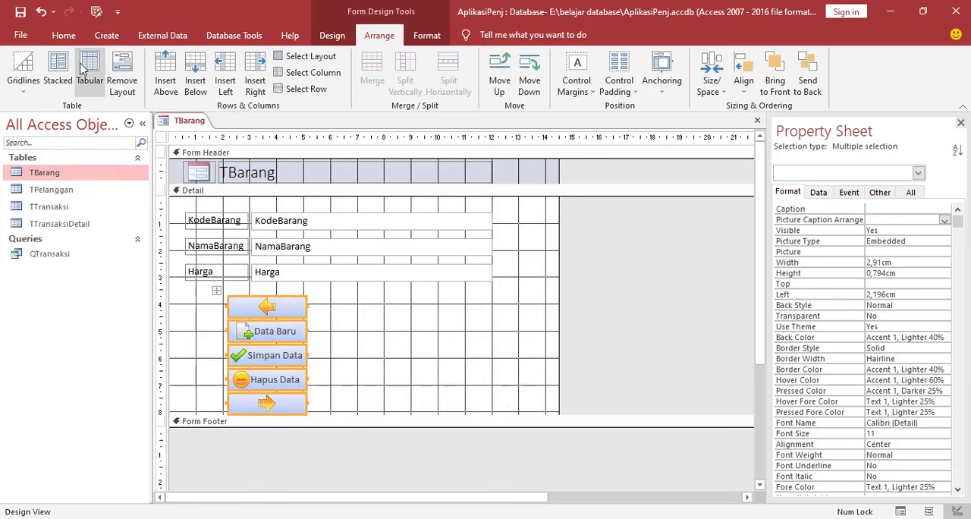
click(89, 70)
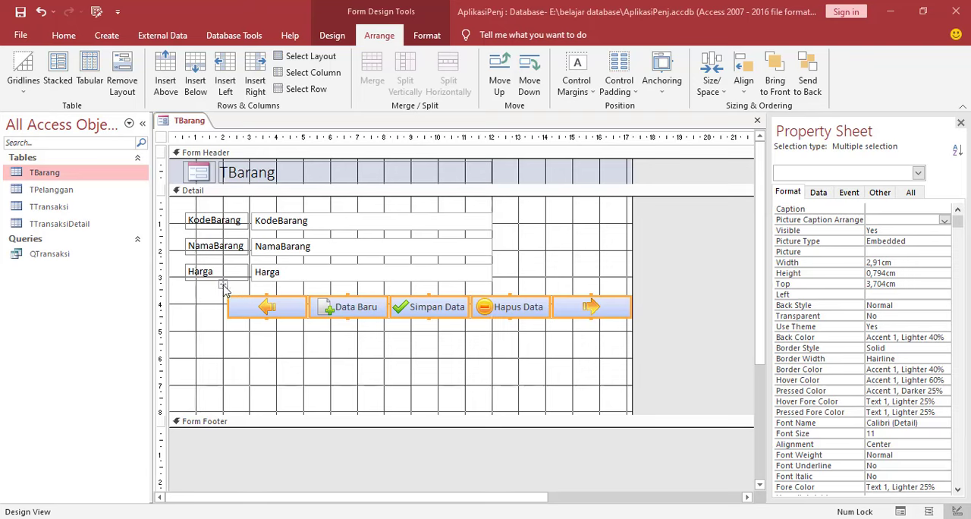
Move the whole button row so its left edge lines up with the field labels, about 3.9 cm down the Detail section.
click(257, 361)
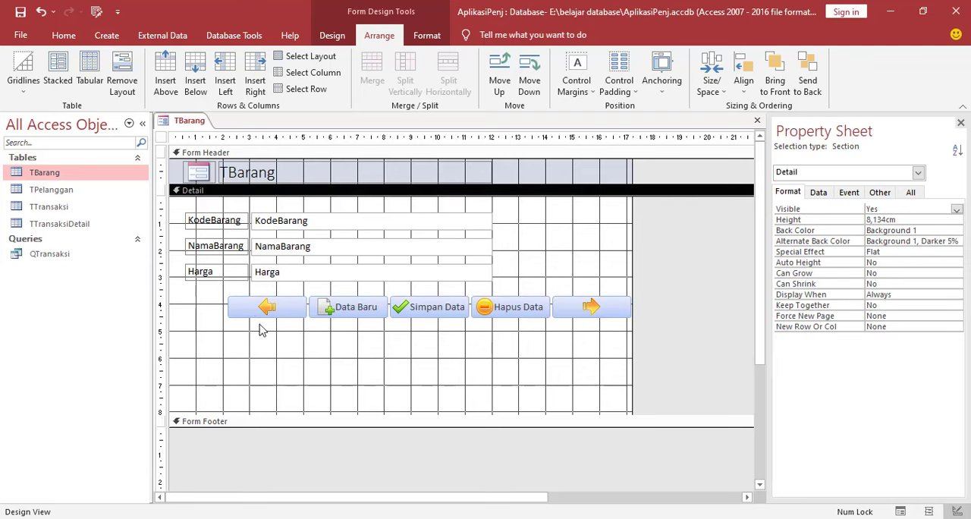
click(249, 299)
drag(221, 285, 181, 296)
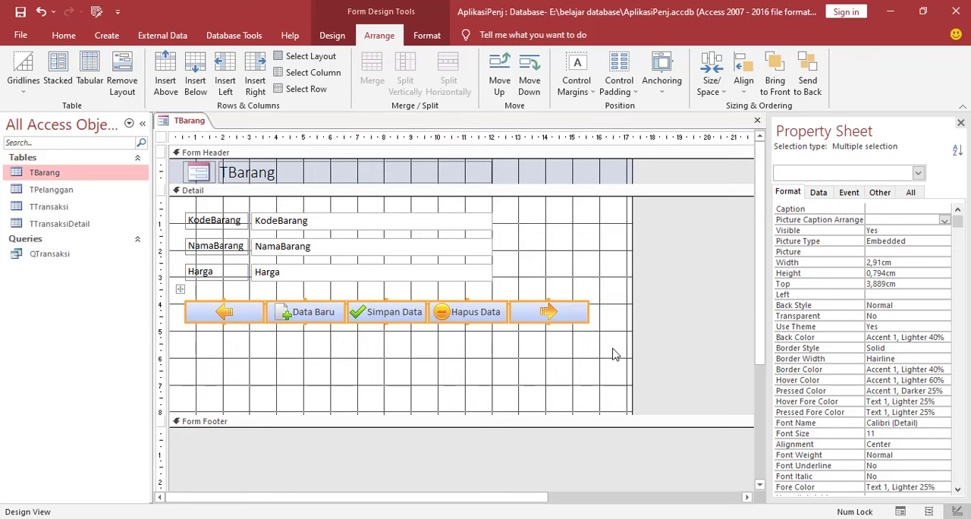
Widen the text boxes to about 12.8 cm and shorten the Detail section to about 5.8 cm.
click(444, 273)
drag(493, 275, 624, 276)
drag(517, 412, 524, 351)
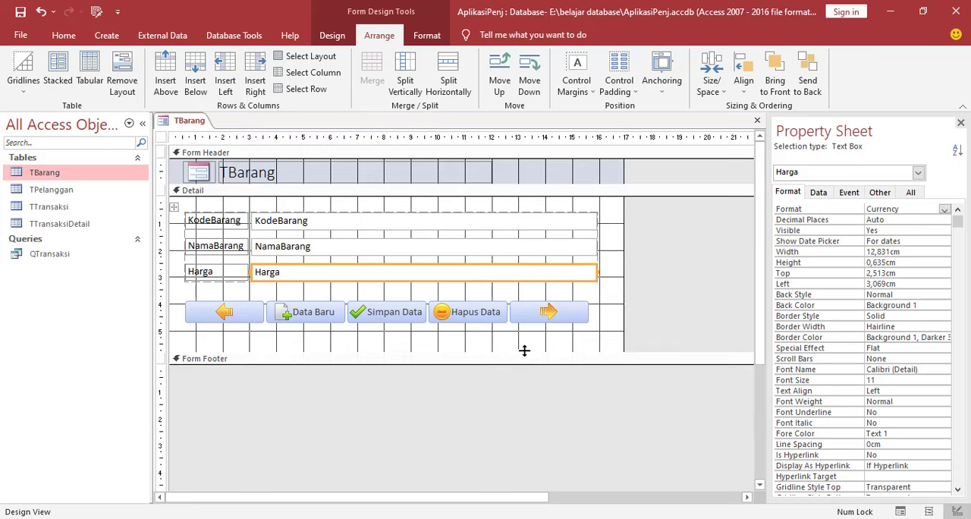
Change the form header title to "Form Input Data Barang".
click(264, 182)
drag(293, 172, 209, 172)
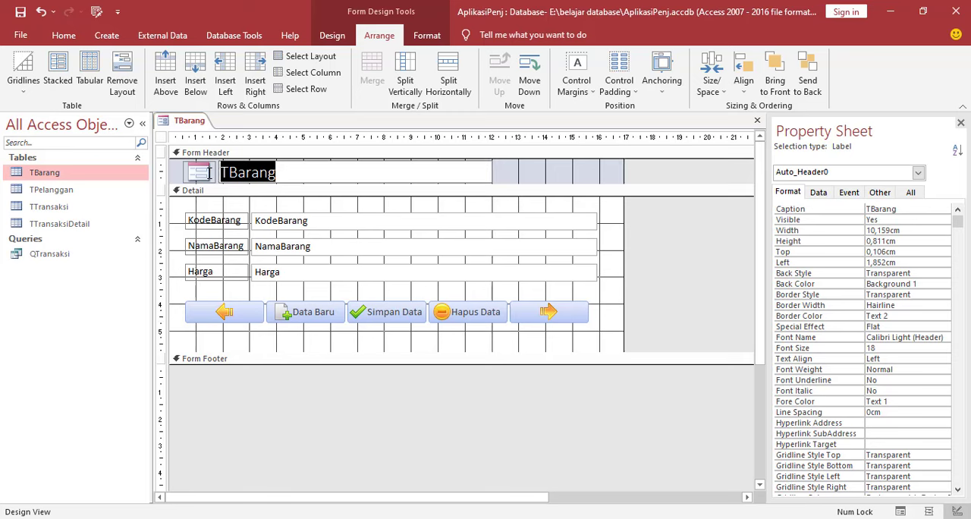
text(Form Input Data)
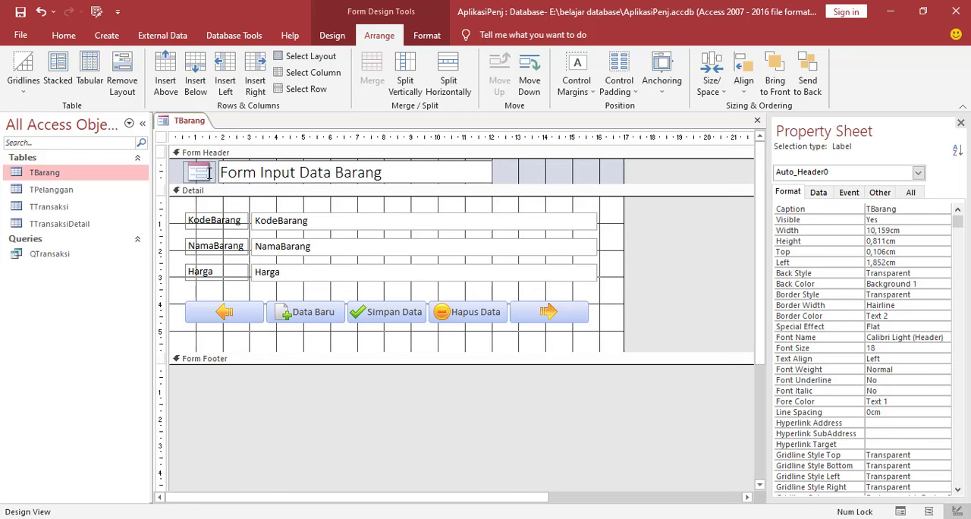
click(610, 262)
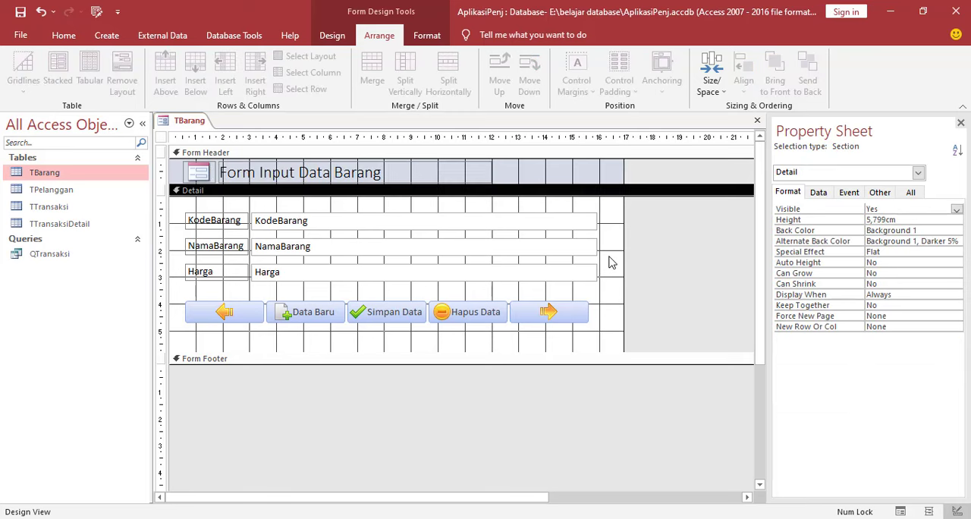
Save the form as FBarang and open it in Form View.
right_click(182, 123)
click(195, 132)
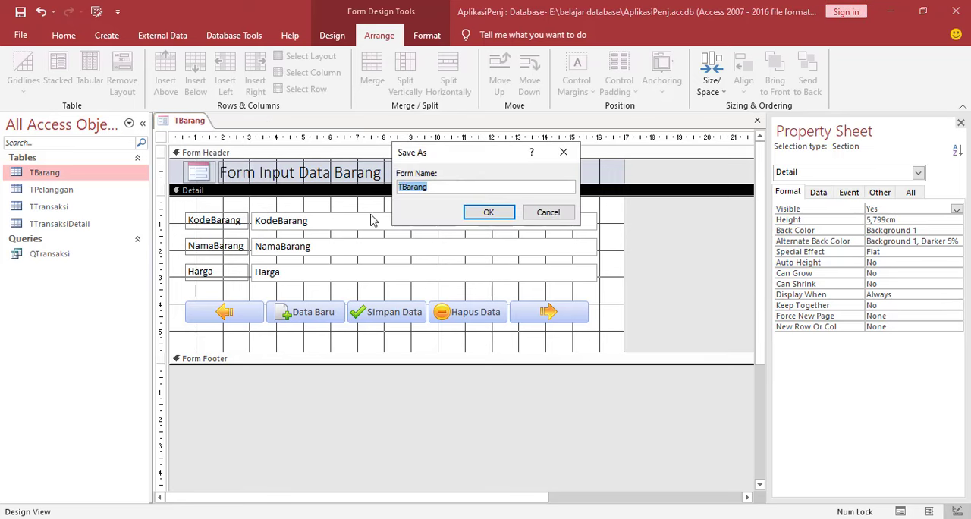
click(405, 191)
click(501, 212)
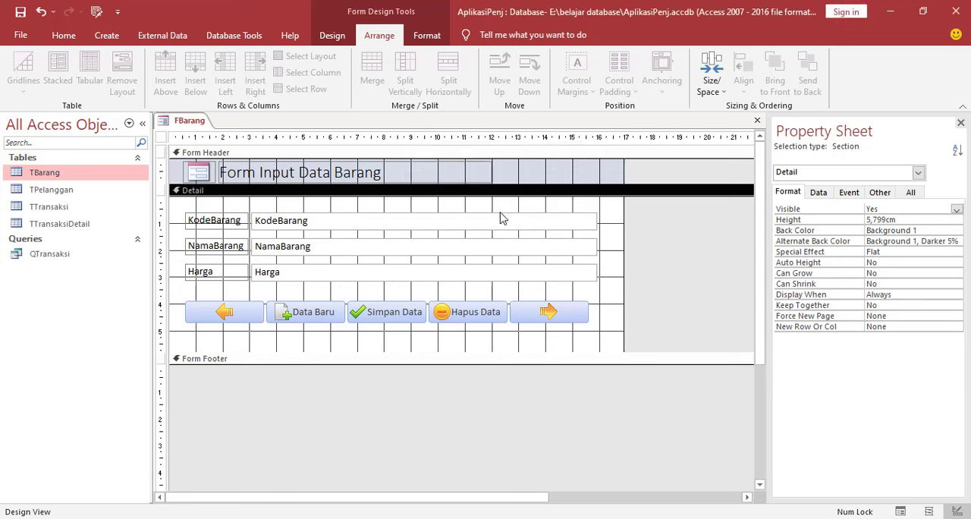
right_click(180, 127)
click(211, 185)
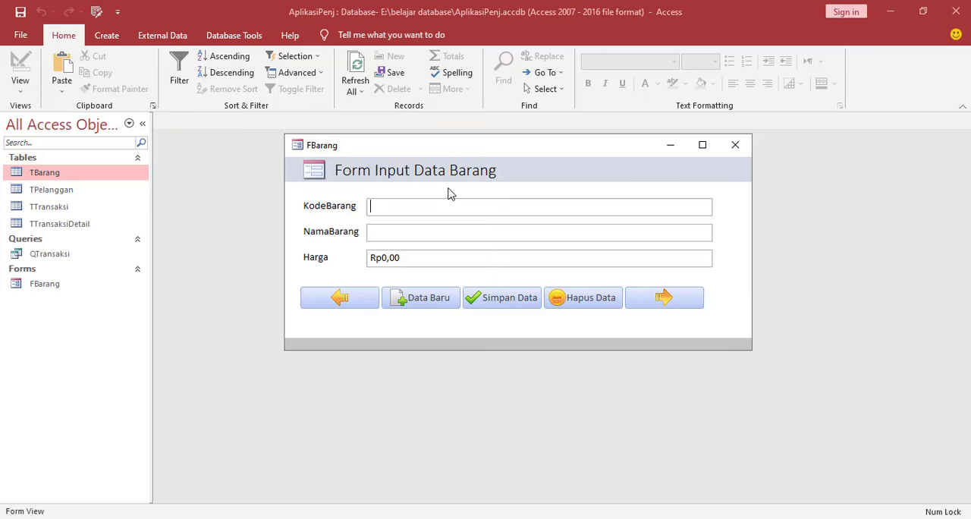
Enter a record with KodeBarang 001, NamaBarang Gula and Harga 12000, and save it with the form's Simpan Data function.
text(00)
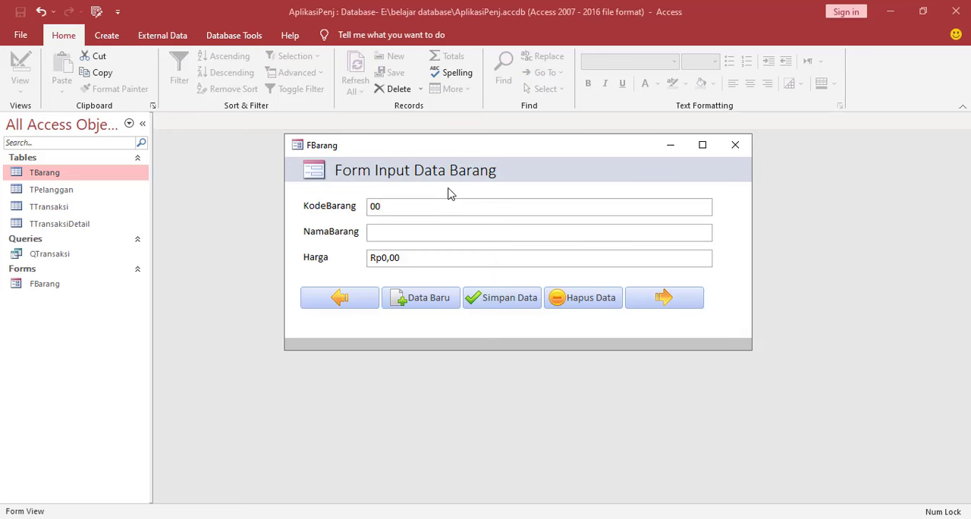
text(1)
drag(403, 257, 359, 258)
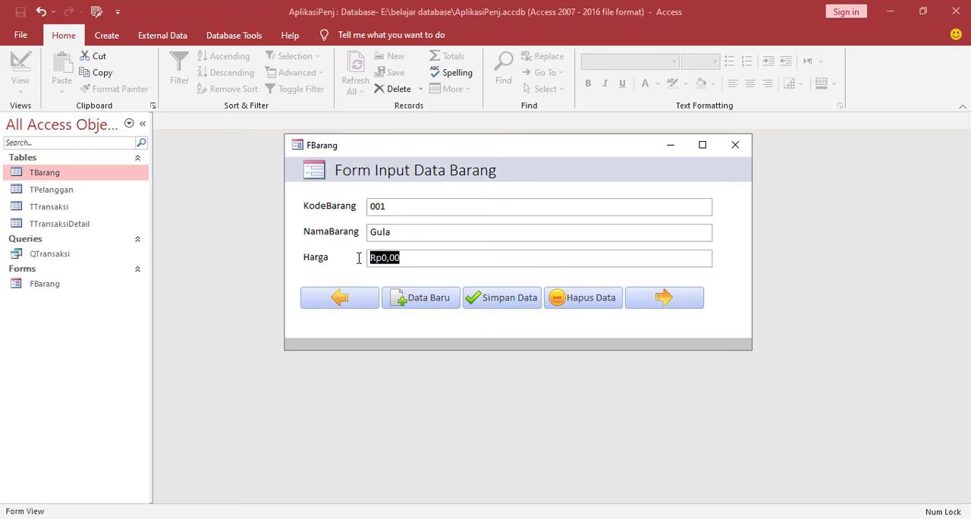
text(12000)
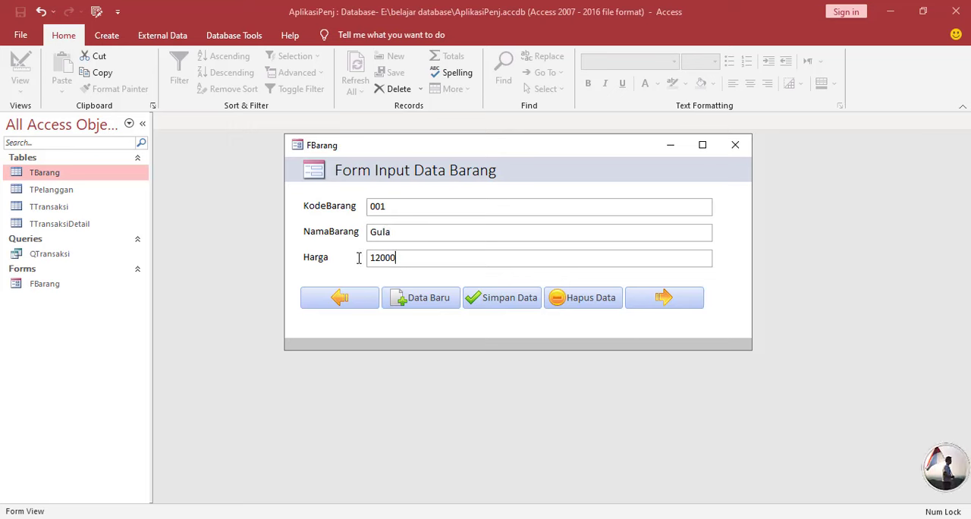
click(479, 305)
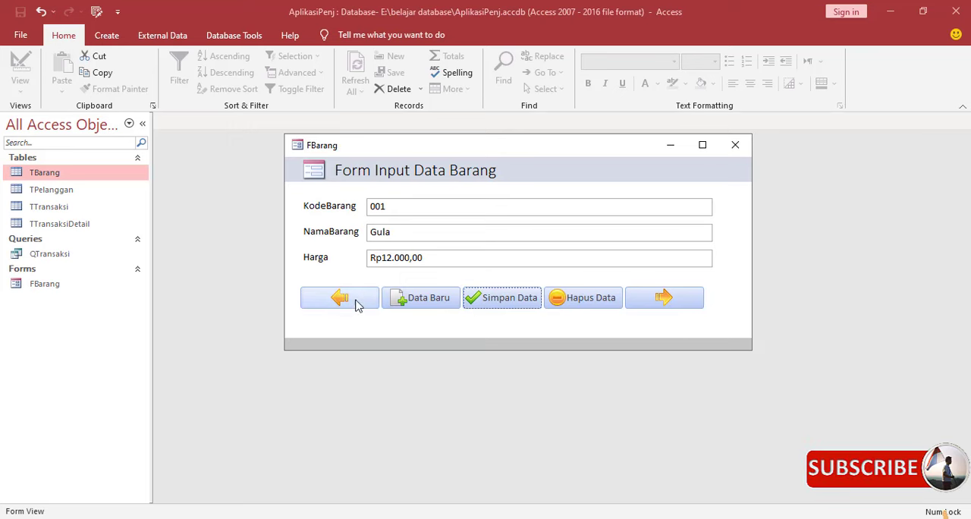
Add a new record with KodeBarang 1001, NamaBarang Kopi and Harga 5000, and save it with the form's Simpan Data function.
click(421, 300)
click(387, 210)
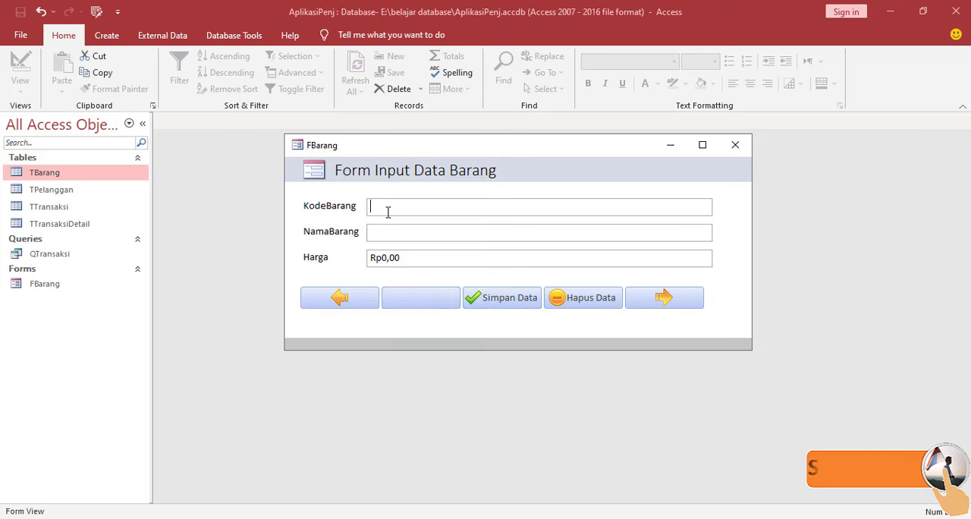
text(1001)
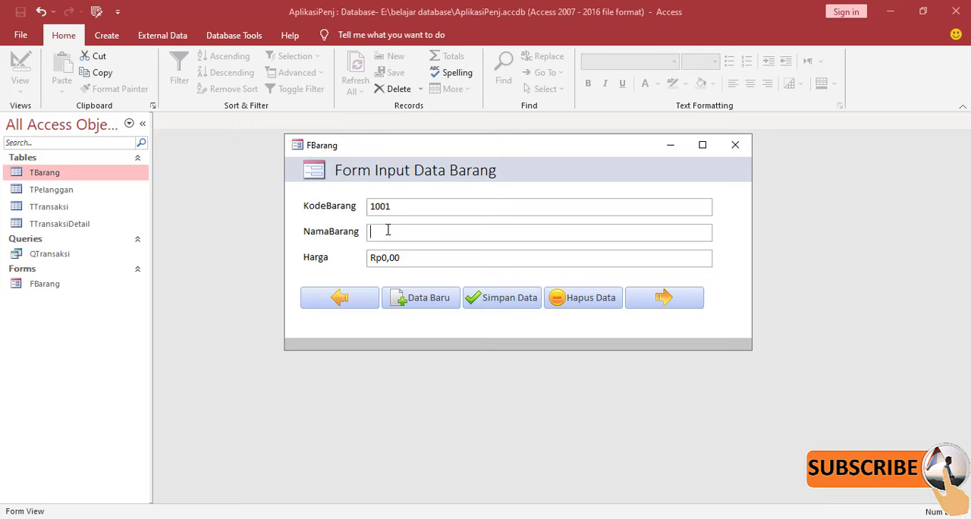
text(Kopi)
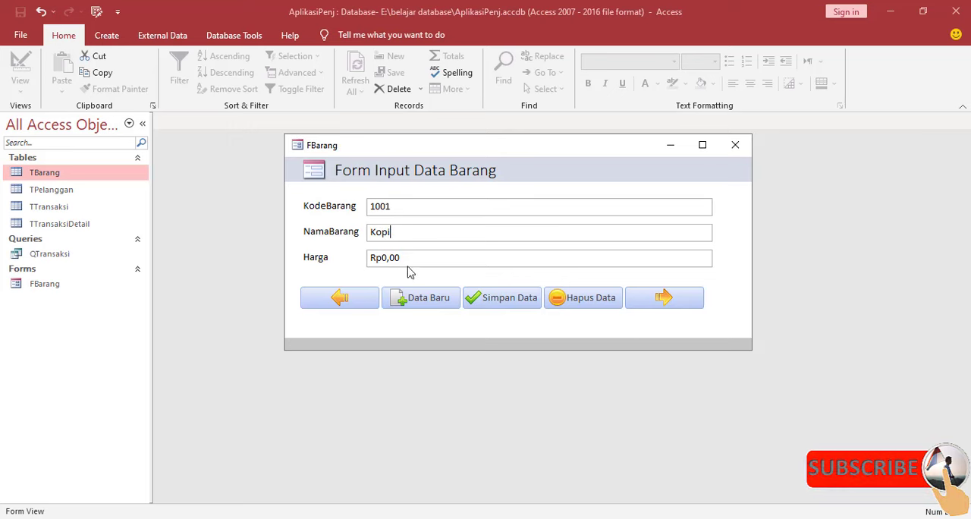
drag(402, 258, 348, 248)
text(5000)
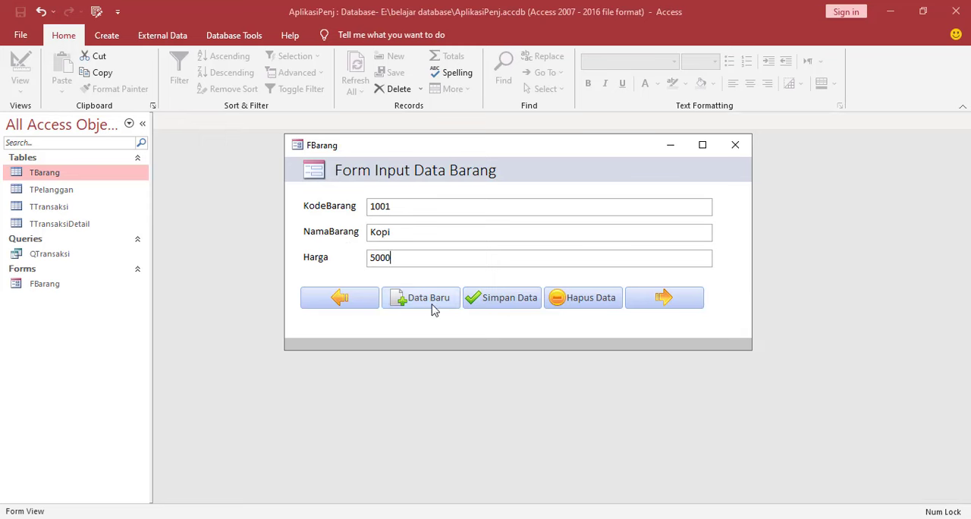
click(491, 300)
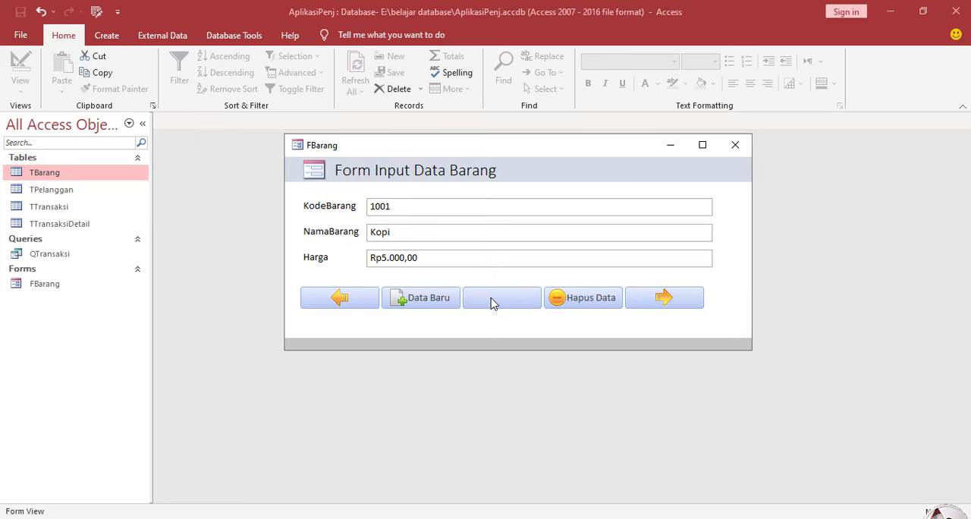
Add a new record with KodeBarang 1003, NamaBarang The and Harga 2500, and save it with the form's Simpan Data function.
click(434, 302)
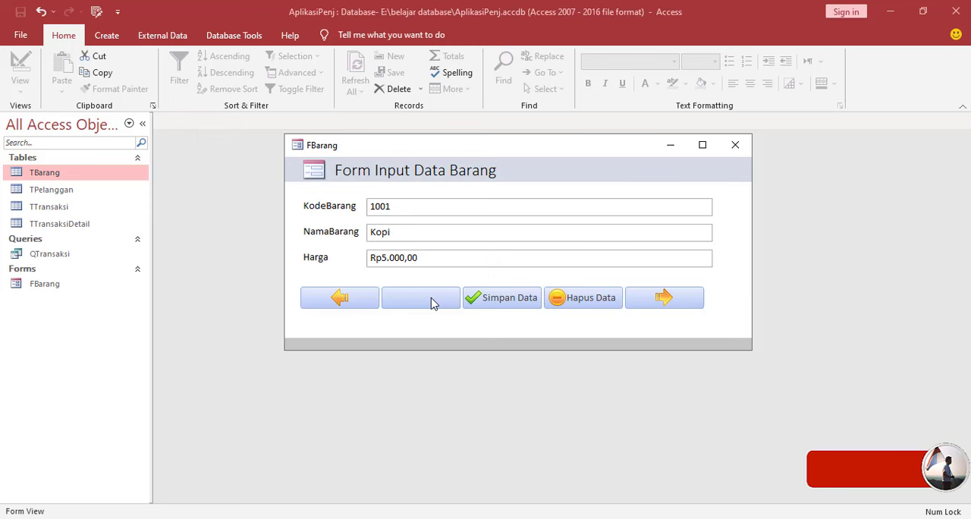
click(375, 210)
text(1)
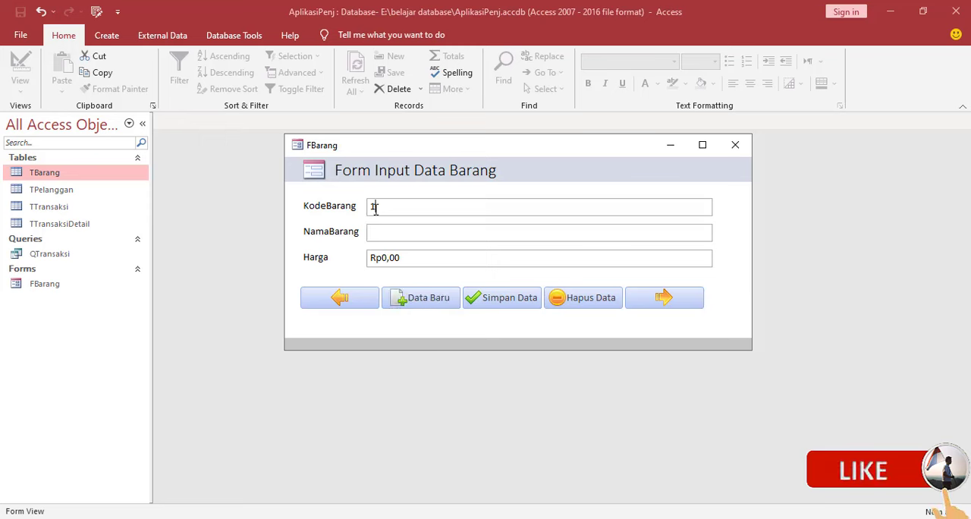
text(003)
click(381, 230)
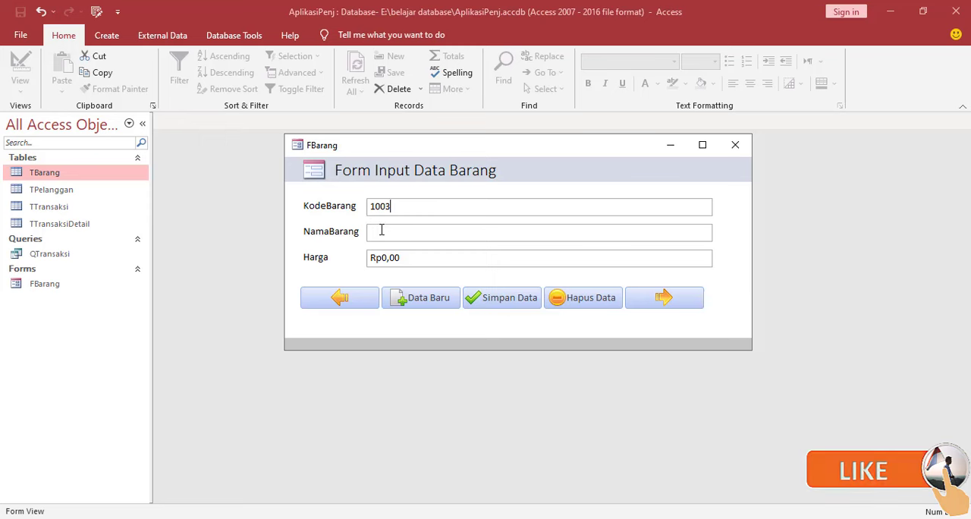
text(Teh)
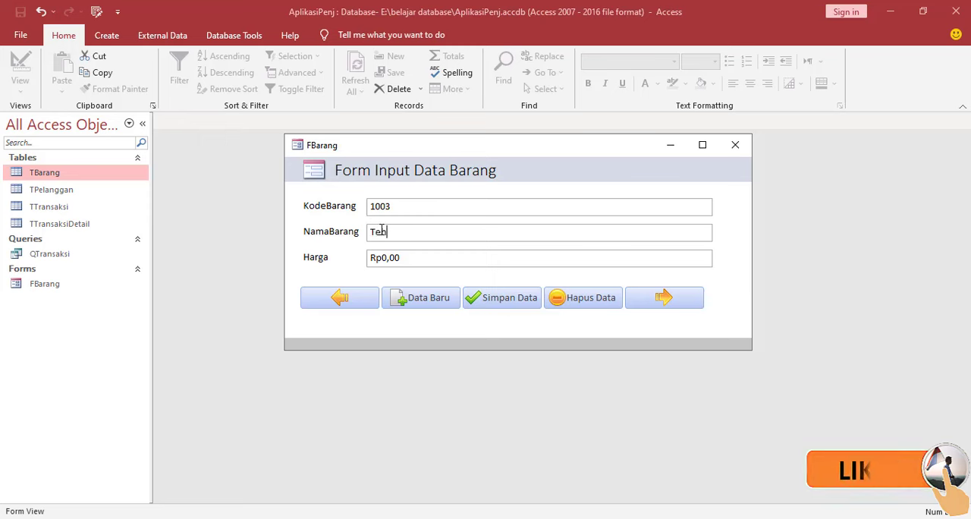
drag(405, 256, 363, 253)
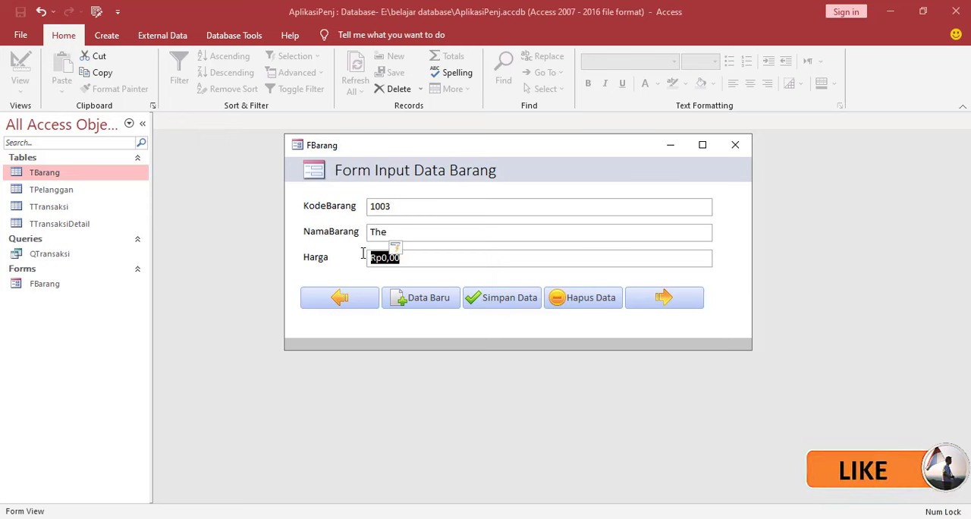
text(2500)
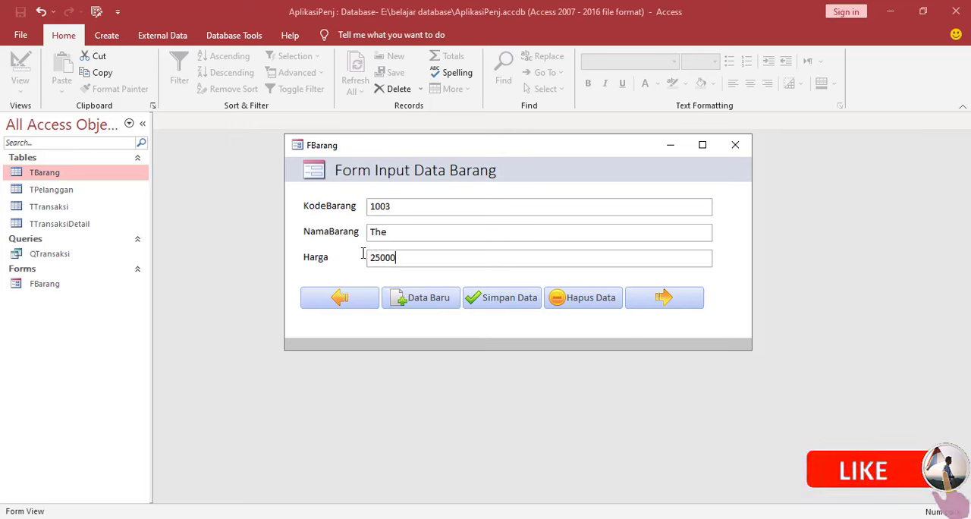
click(473, 298)
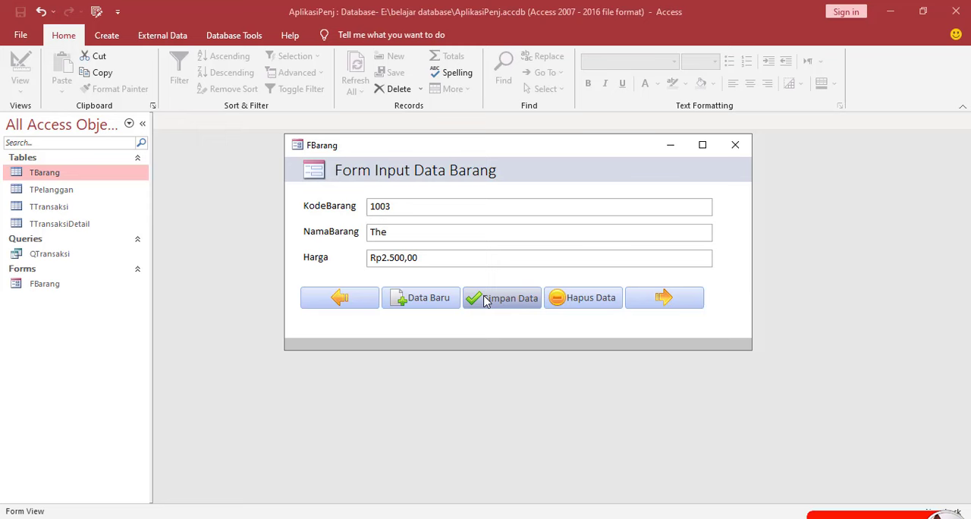
Close the FBarang form on a blank record and review the saved item records in the TBarang table, closing it after the check.
click(443, 304)
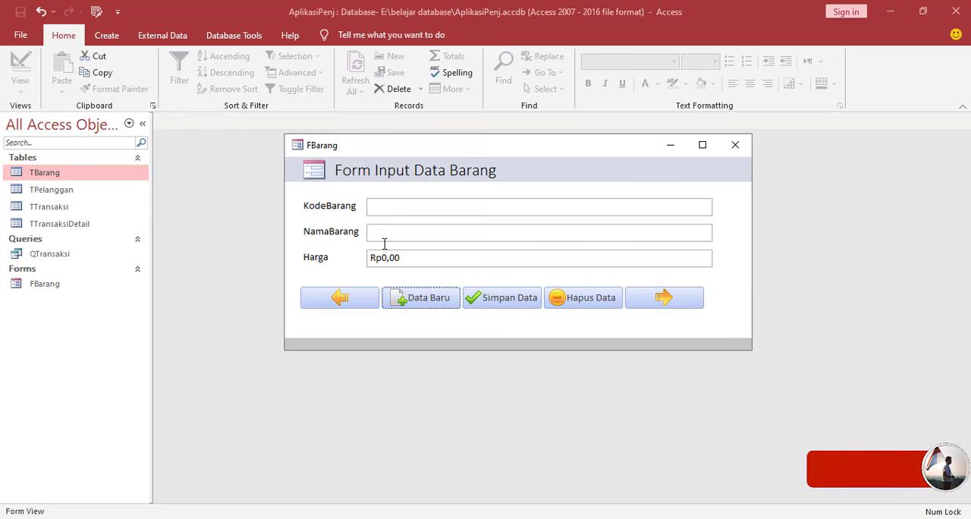
click(735, 146)
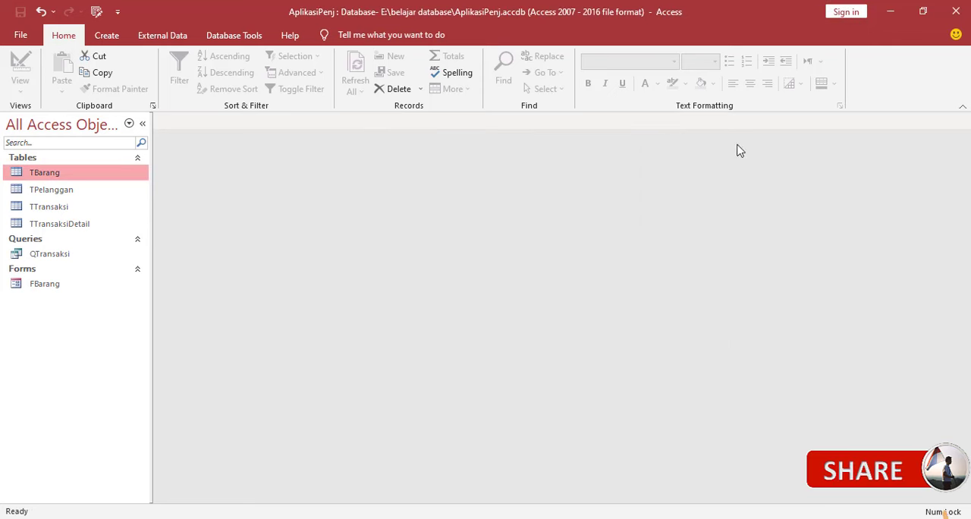
double_click(44, 173)
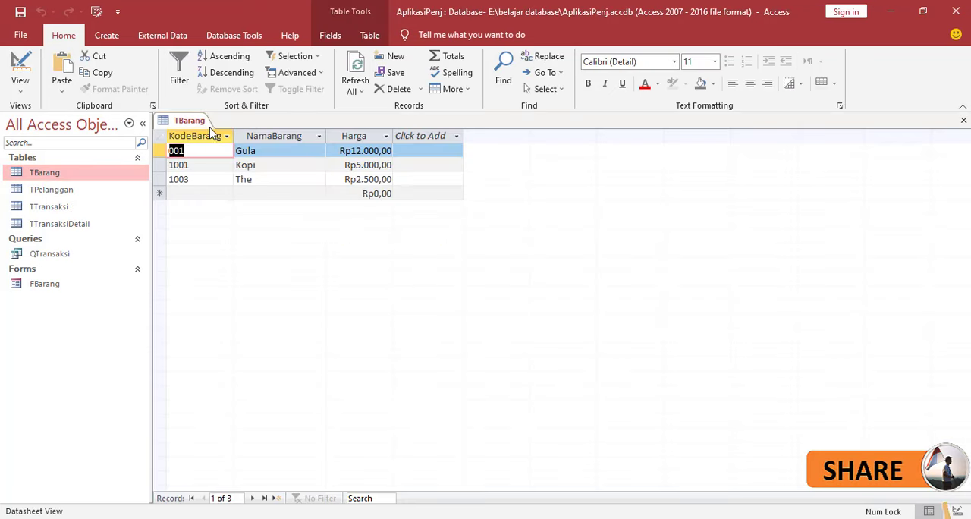
right_click(182, 126)
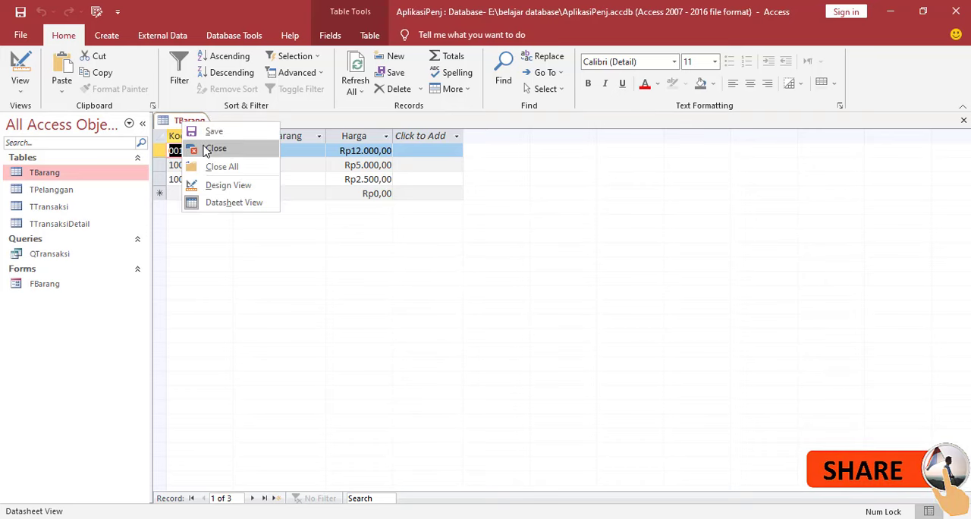
click(203, 149)
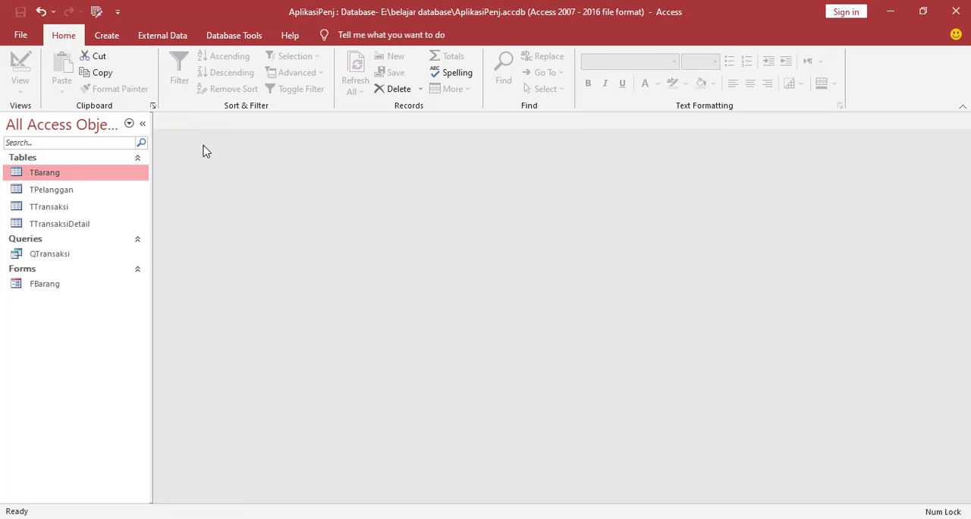
Create a new automatic form based on the TPelanggan table.
click(53, 191)
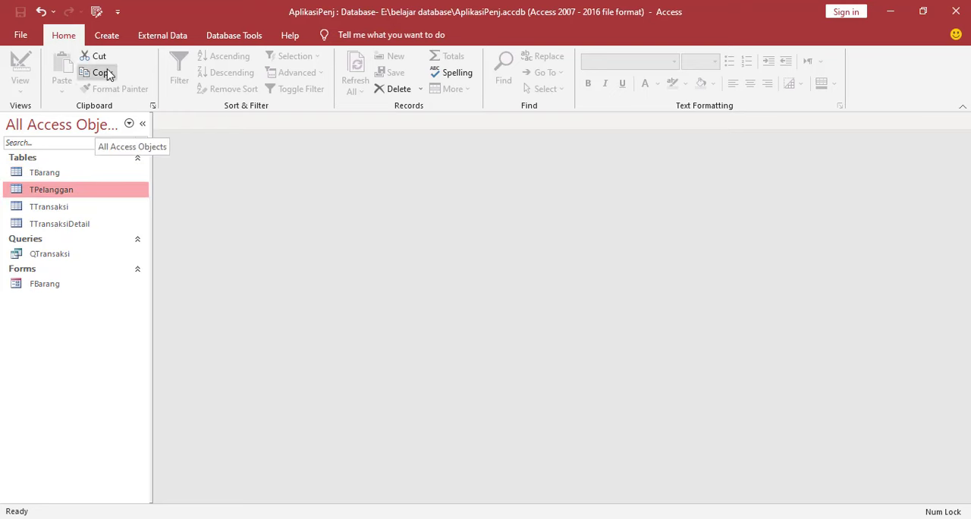
click(110, 37)
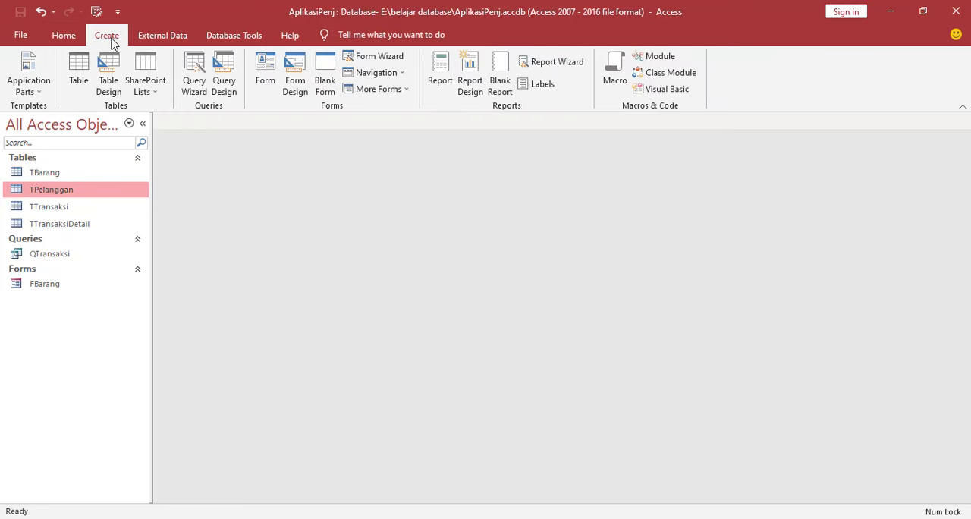
click(266, 73)
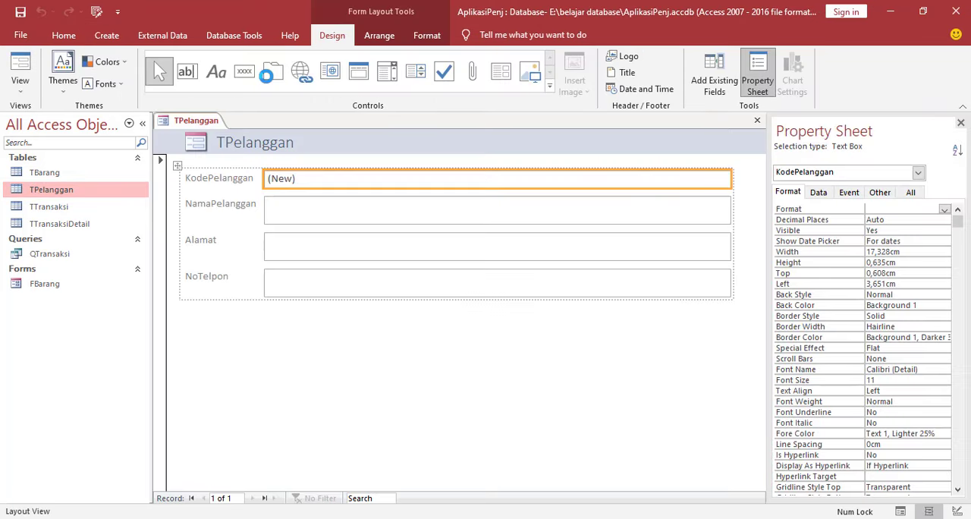
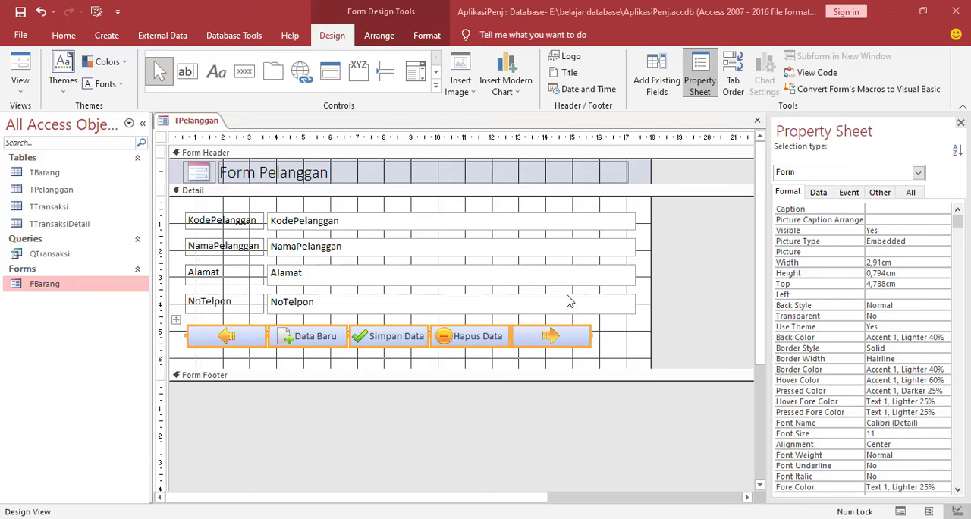
Set the Record Selectors and Navigation Buttons properties of the customer form to No.
click(636, 331)
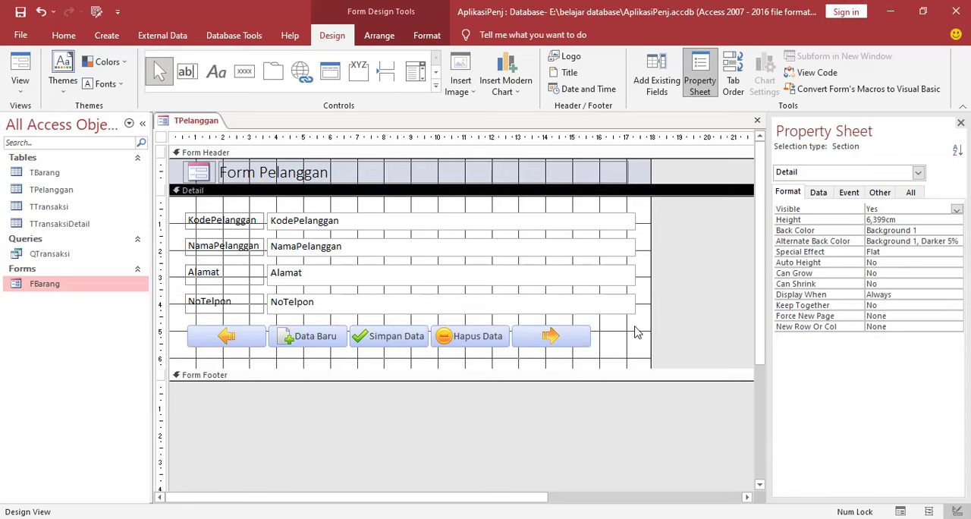
click(918, 173)
click(789, 270)
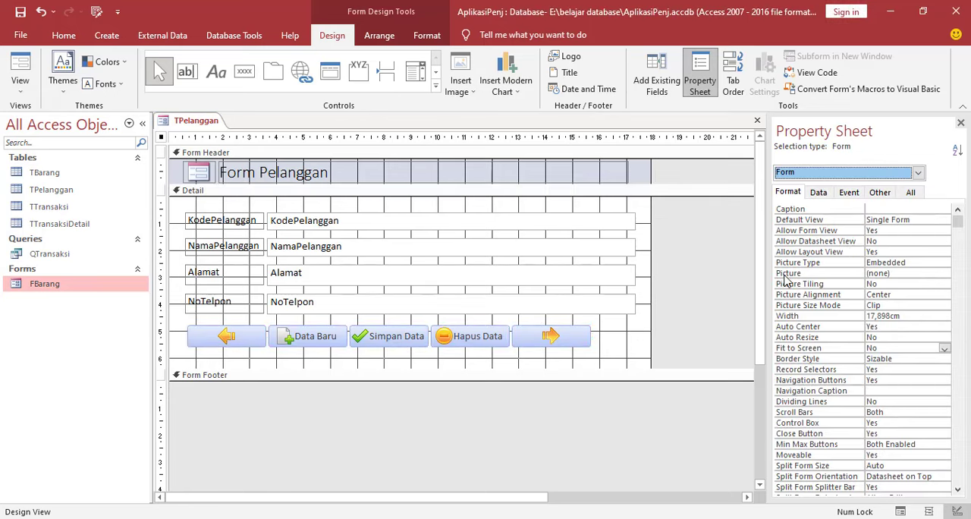
click(880, 192)
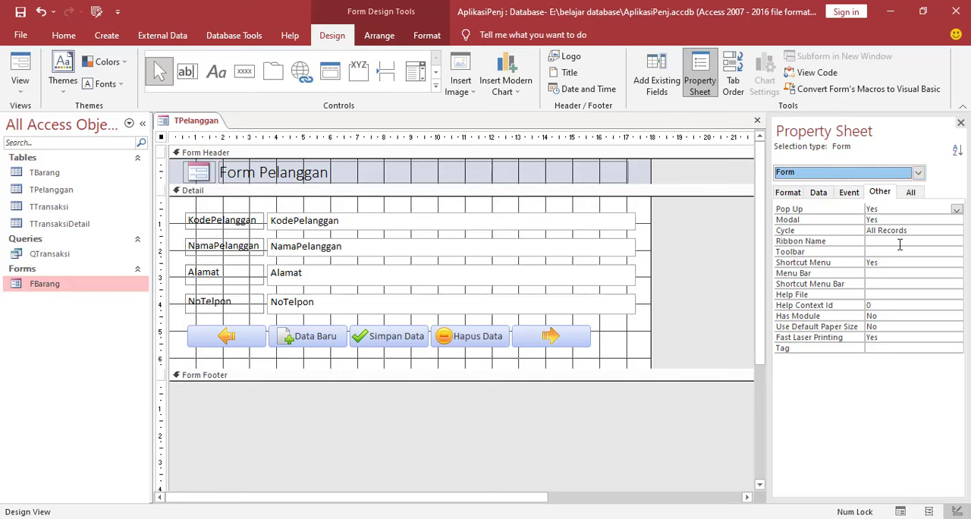
click(787, 193)
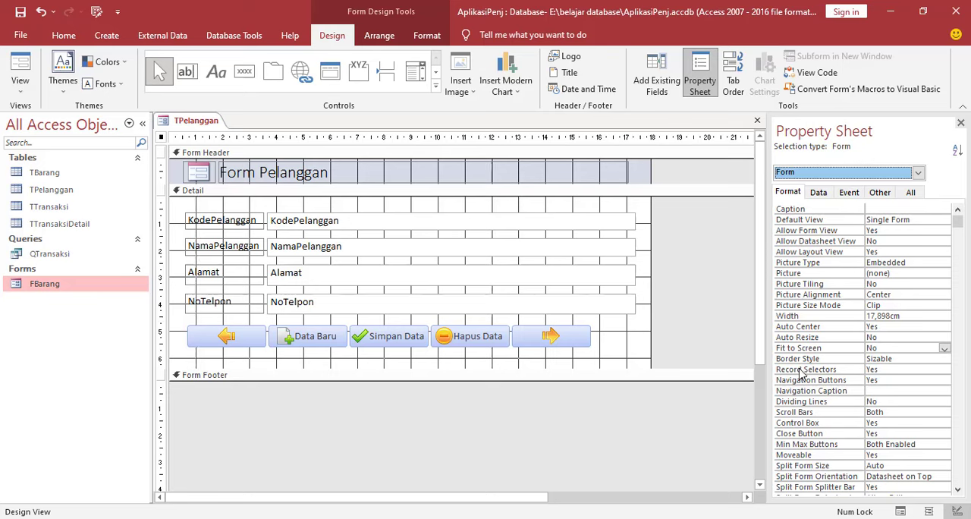
click(892, 370)
click(944, 371)
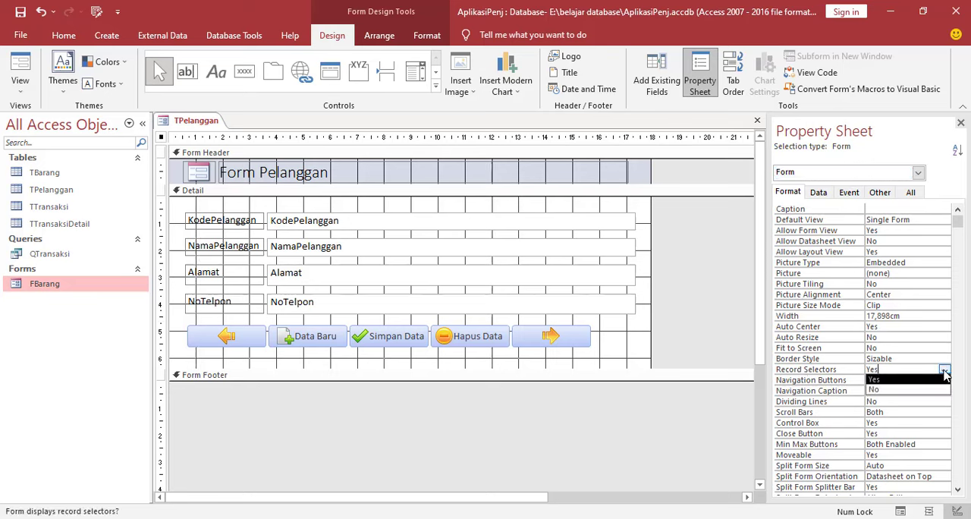
click(891, 392)
click(895, 380)
click(945, 381)
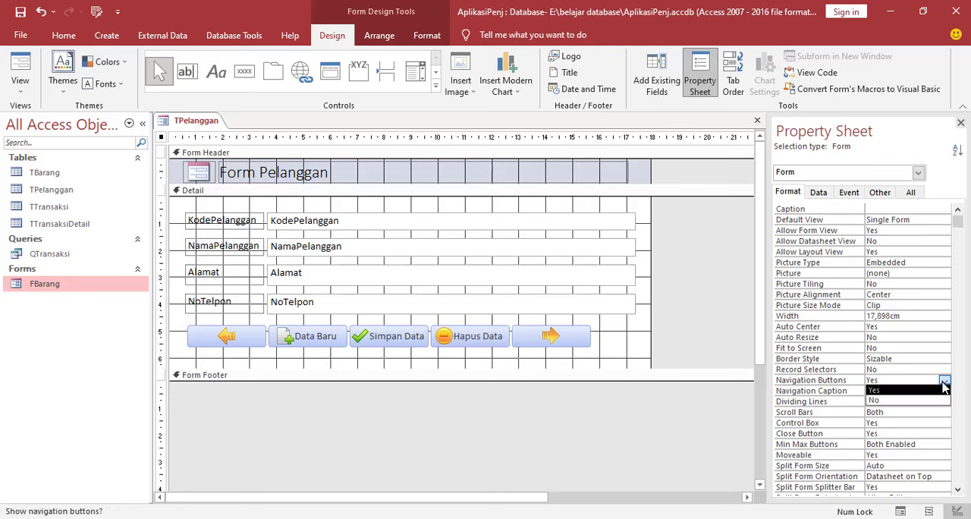
click(892, 401)
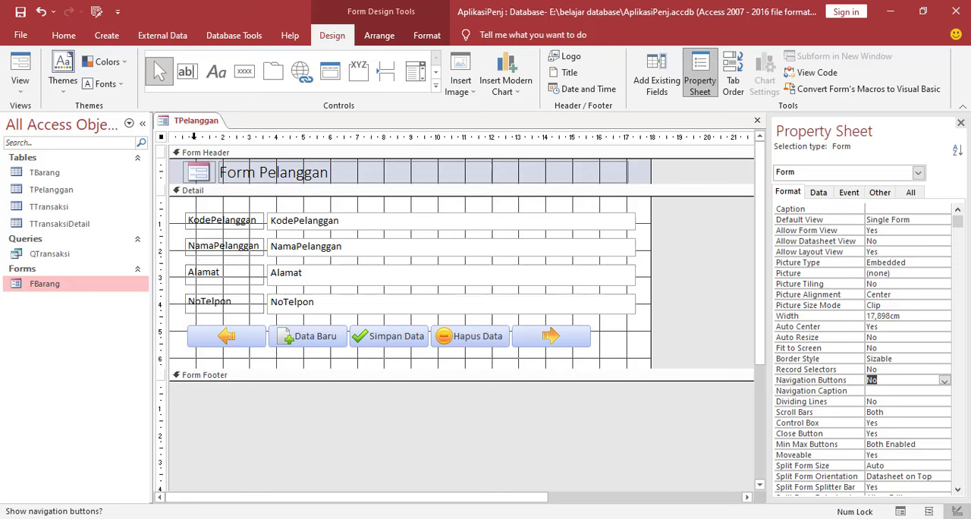
Save the customer form under the name FPelanggan.
right_click(193, 126)
click(214, 134)
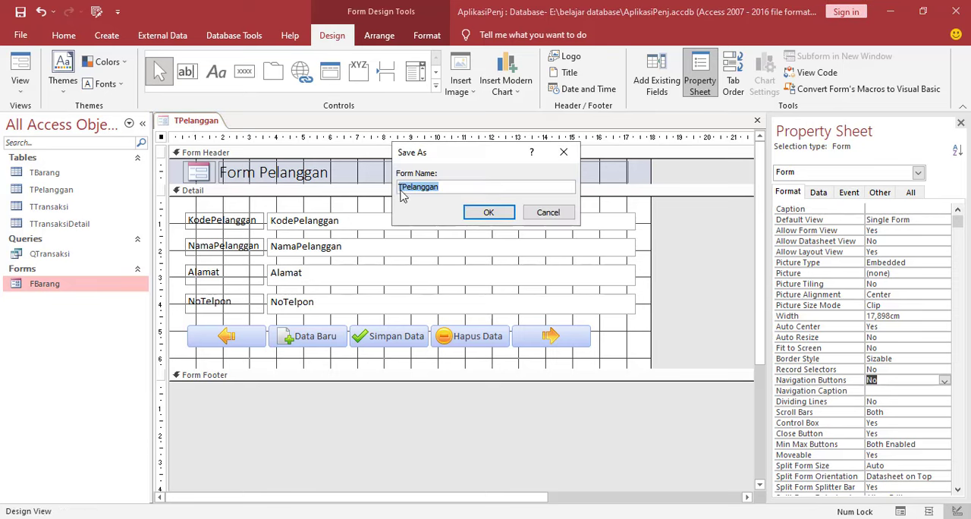
click(400, 187)
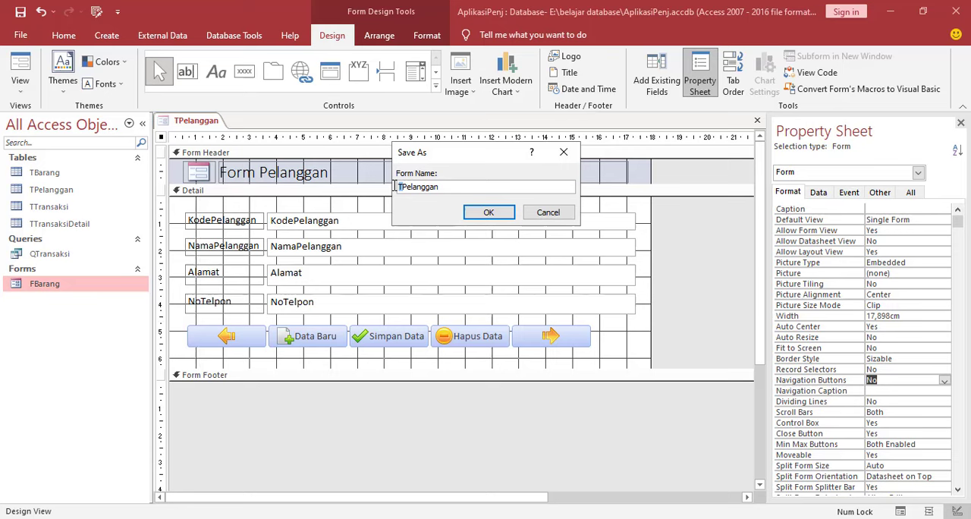
text(F)
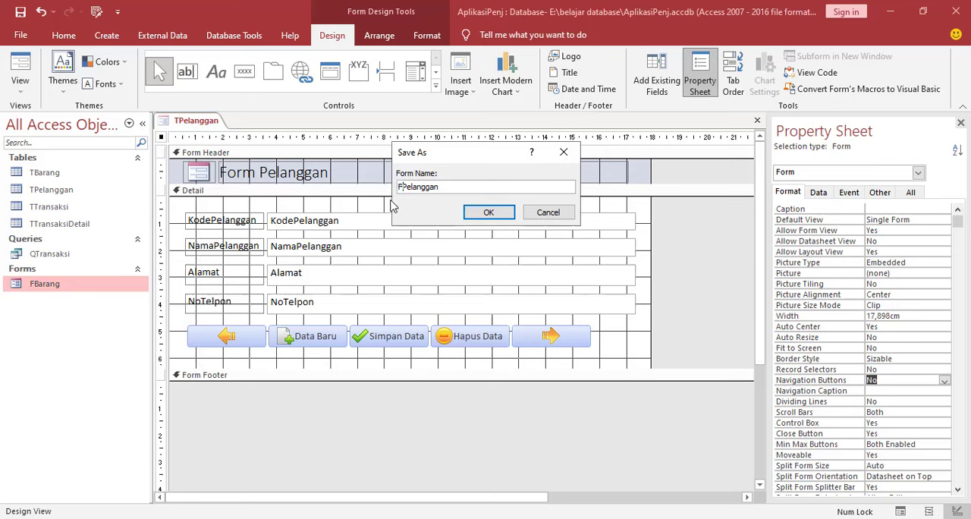
click(488, 214)
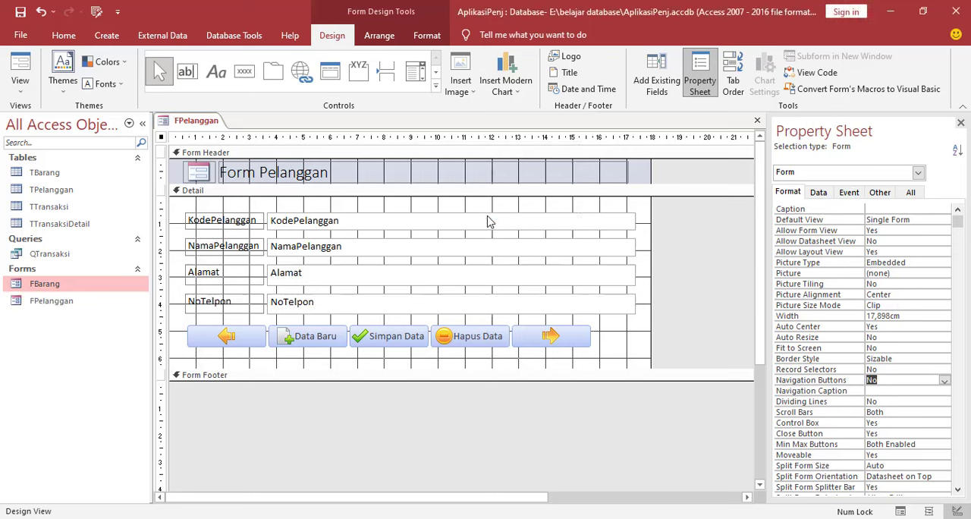
Show FPelanggan in Form View and fill in a first customer's name, address and phone number in NamaPelanggan, Alamat and NoTelpon.
right_click(204, 122)
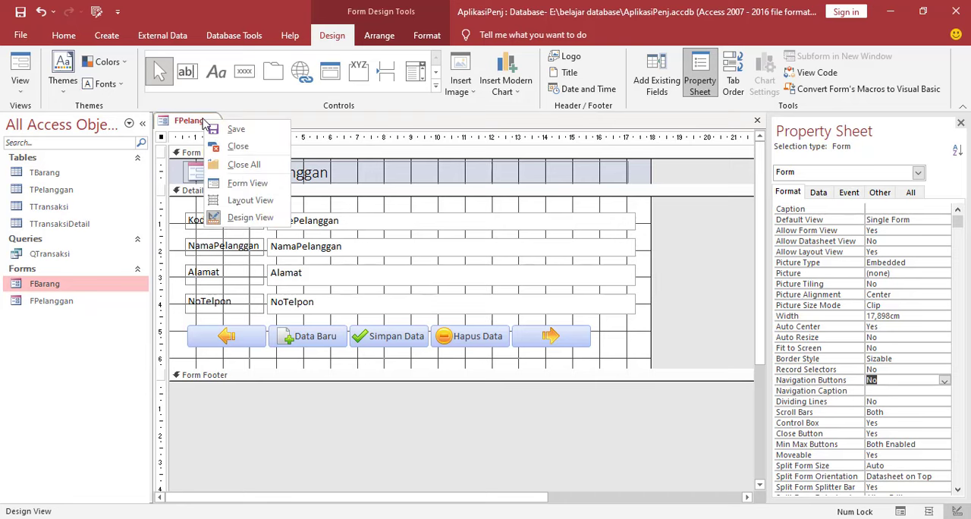
click(220, 184)
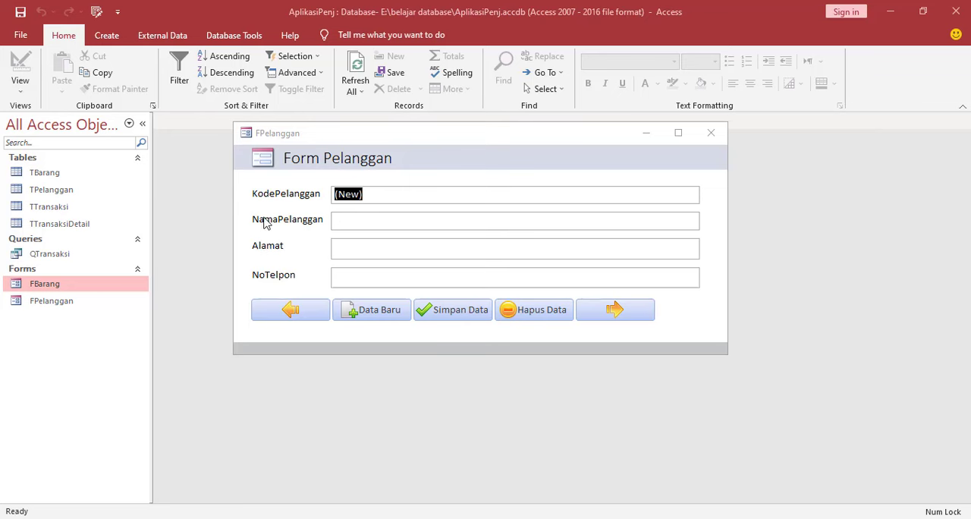
click(354, 218)
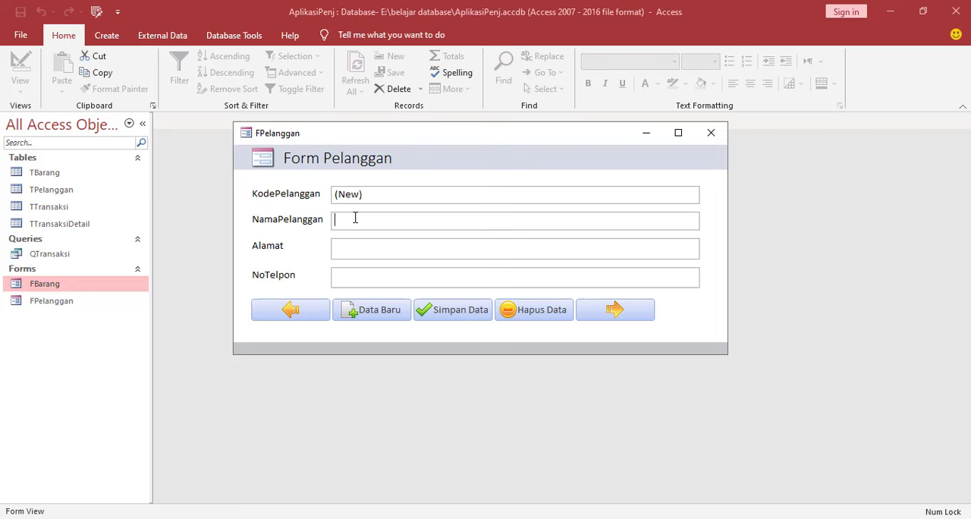
text(Anto)
click(379, 245)
text(Jl. )
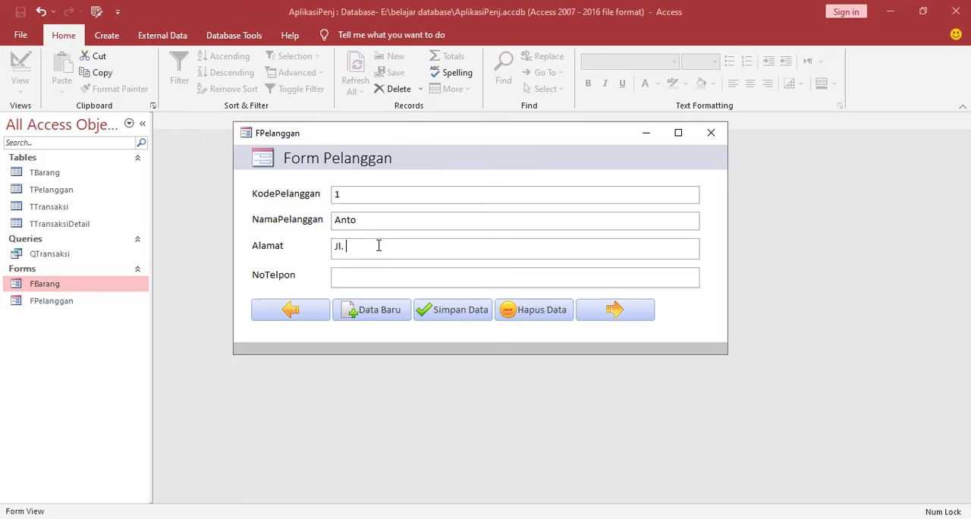
text(Durian)
text(1234455)
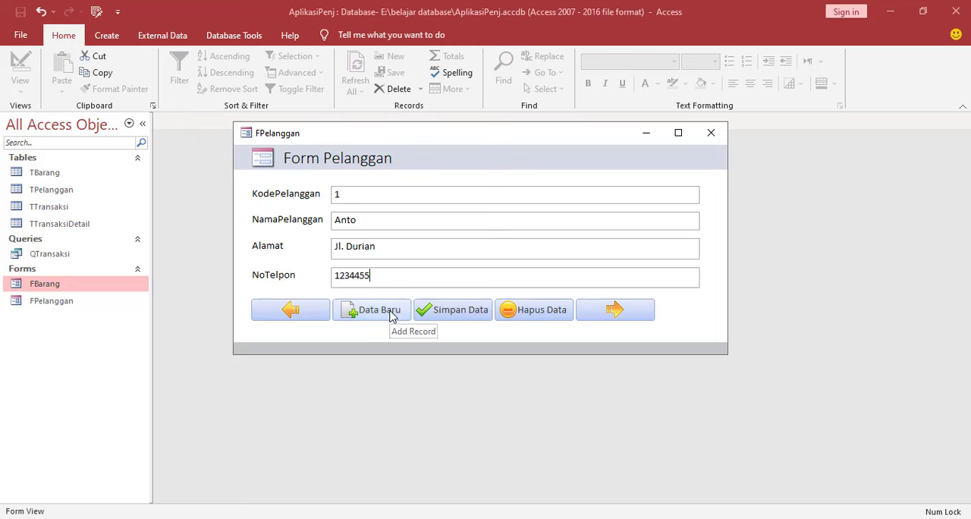
Add a second record with another customer's name, address and phone number, committing it by starting a blank record with Data Baru.
click(390, 312)
click(375, 226)
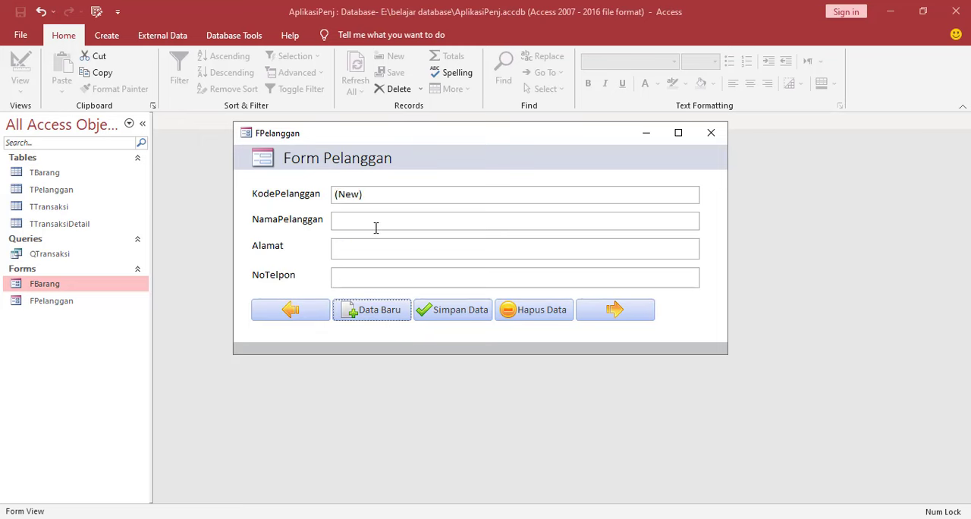
text(Wati)
click(371, 253)
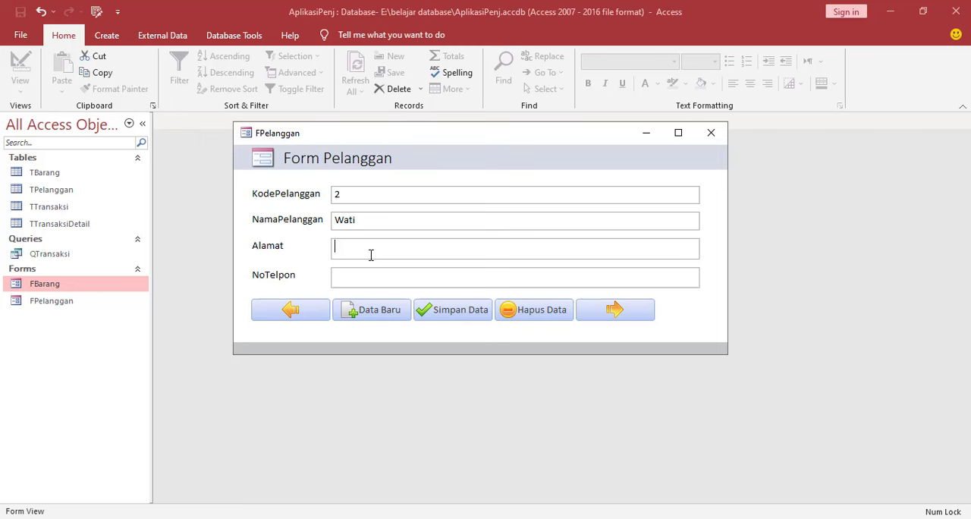
text(Jl. Manggis)
click(373, 282)
text(5433222)
click(377, 311)
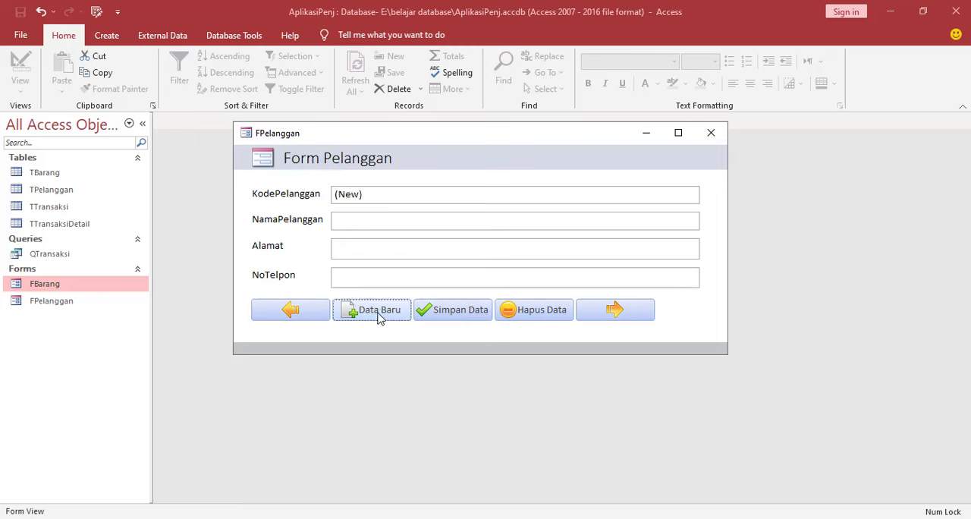
Close the FPelanggan form and review the saved customer records in the TPelanggan table, closing it after the check.
click(714, 136)
click(444, 310)
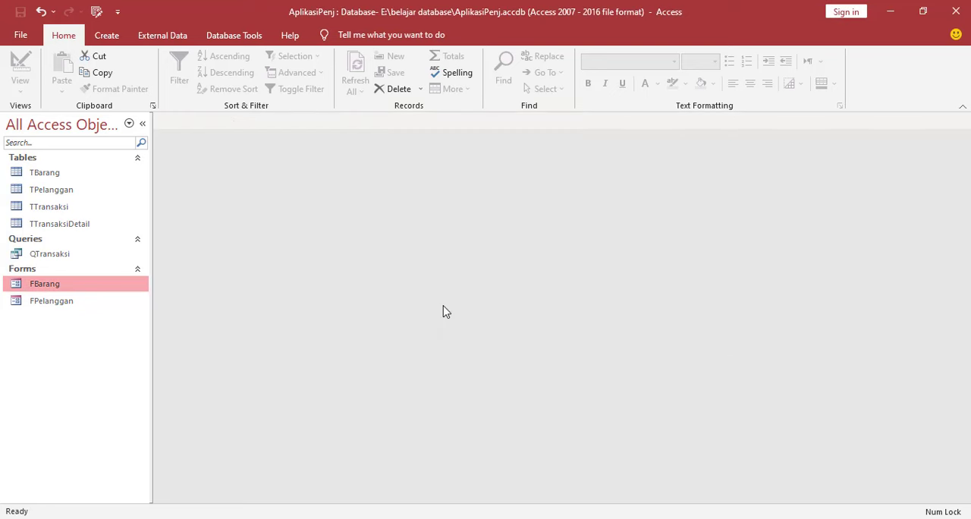
double_click(56, 191)
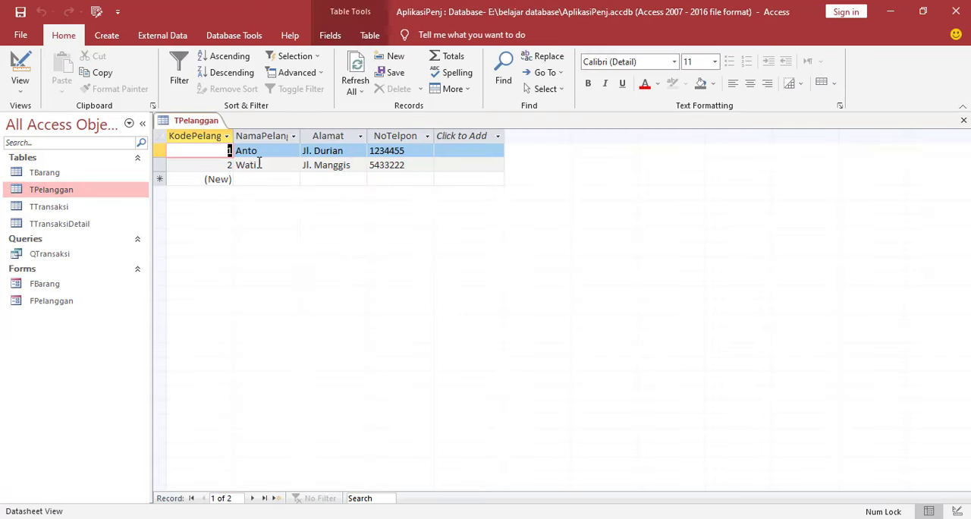
right_click(200, 126)
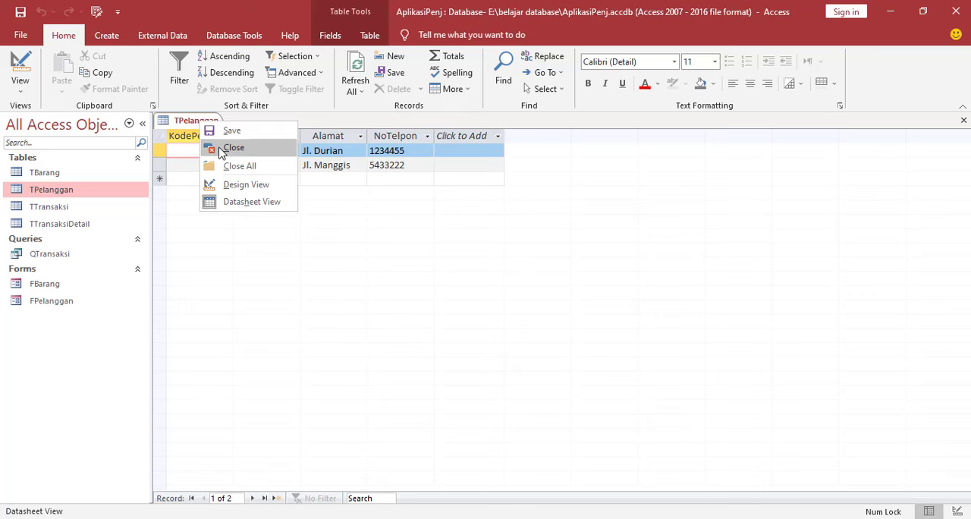
click(231, 148)
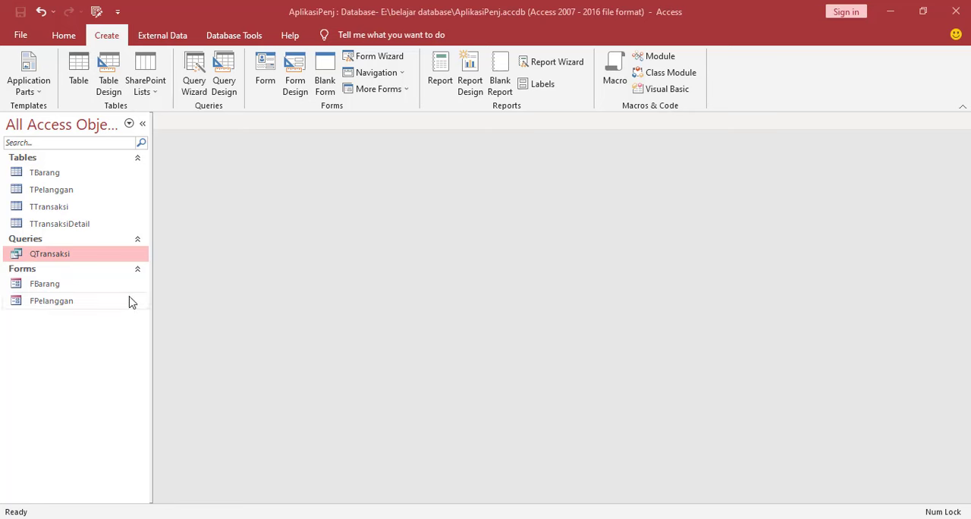
Start a new form with the Form Wizard and include all fields of the QTransaksi query.
click(65, 38)
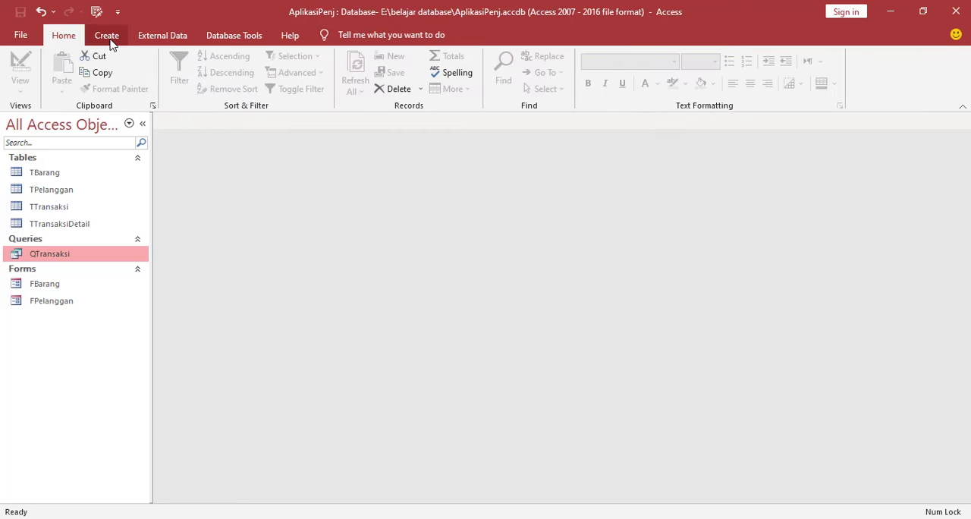
click(110, 41)
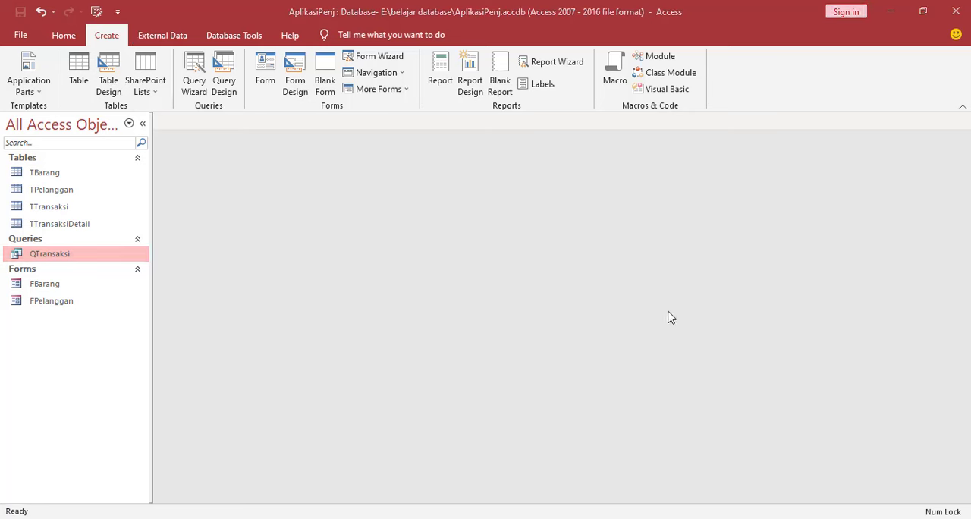
click(394, 63)
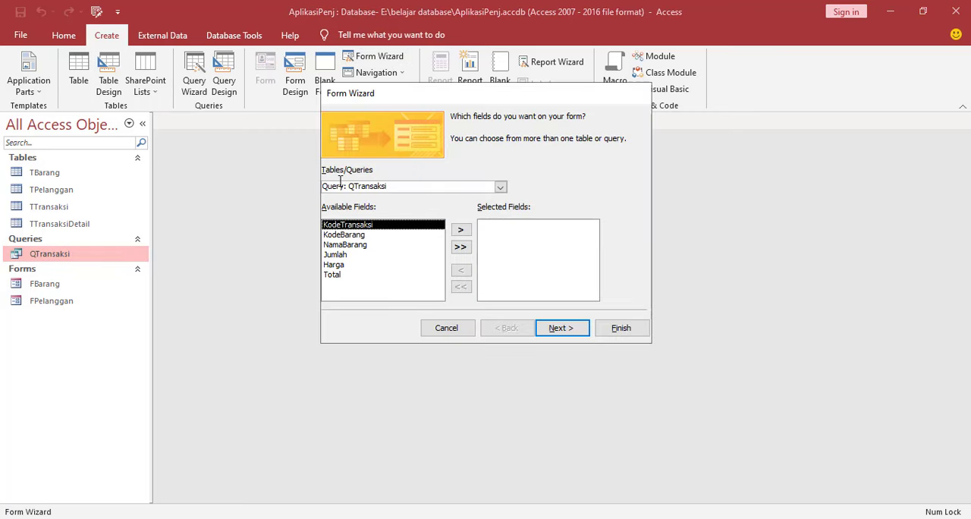
click(500, 187)
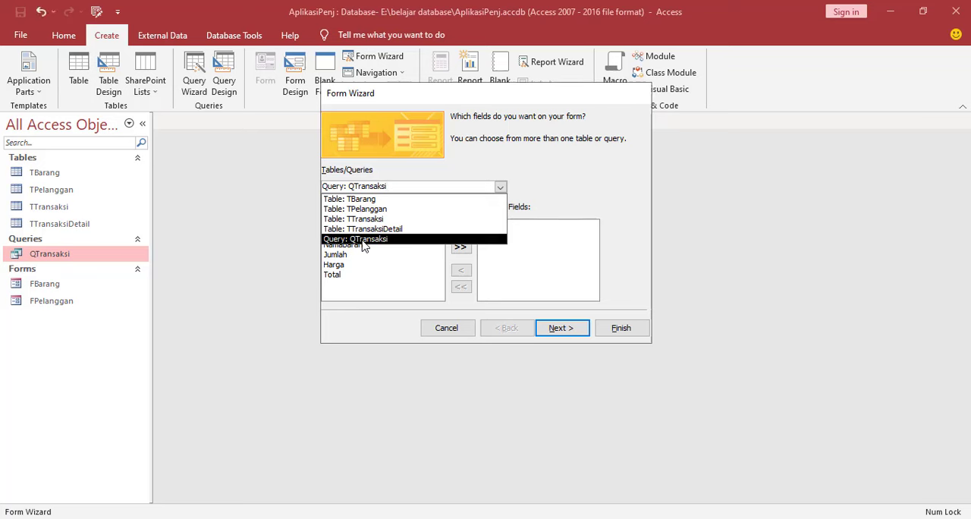
click(363, 239)
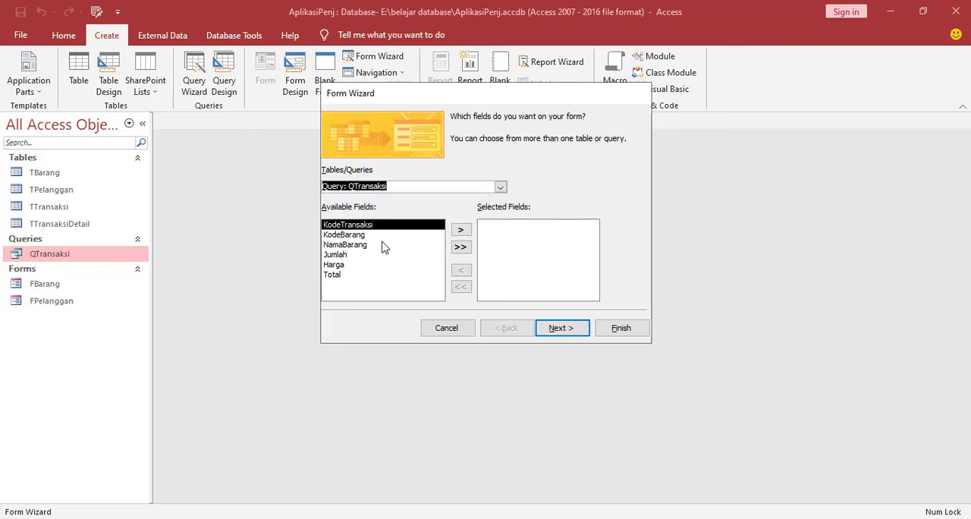
click(461, 247)
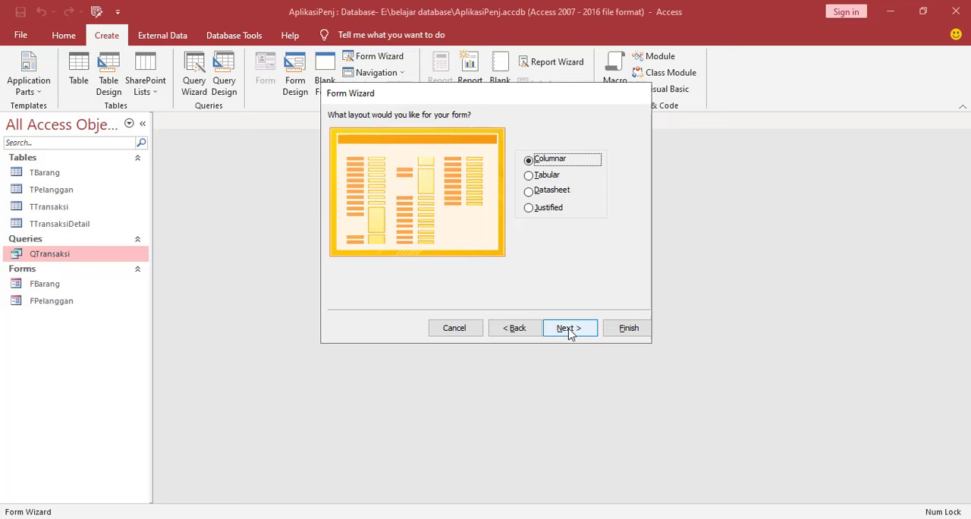
Choose the Tabular layout, keep the title QTransaksi, and finish the wizard with the option to modify the form's design.
click(529, 177)
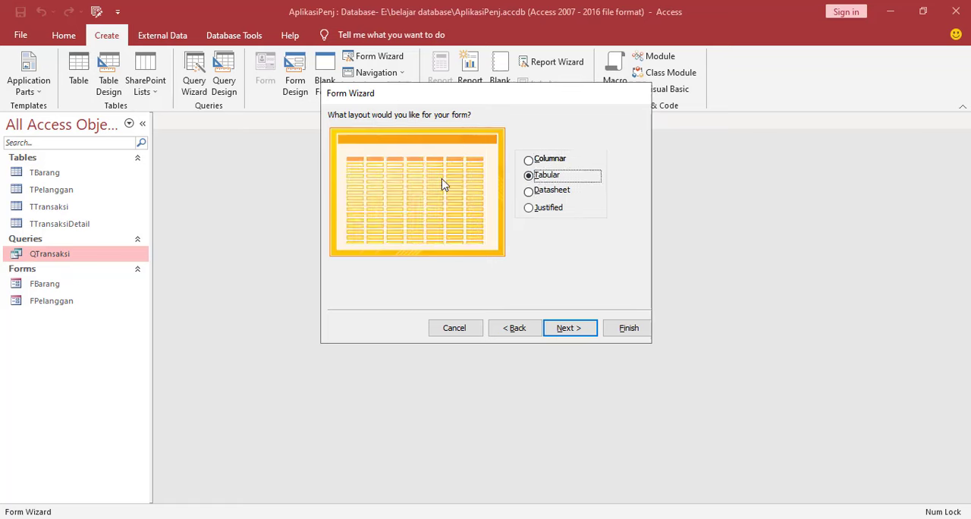
click(567, 328)
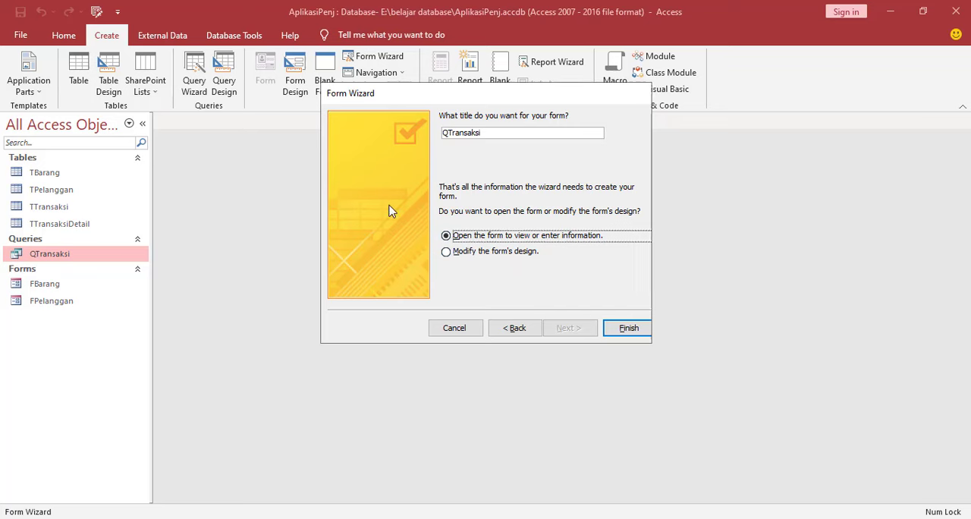
click(446, 252)
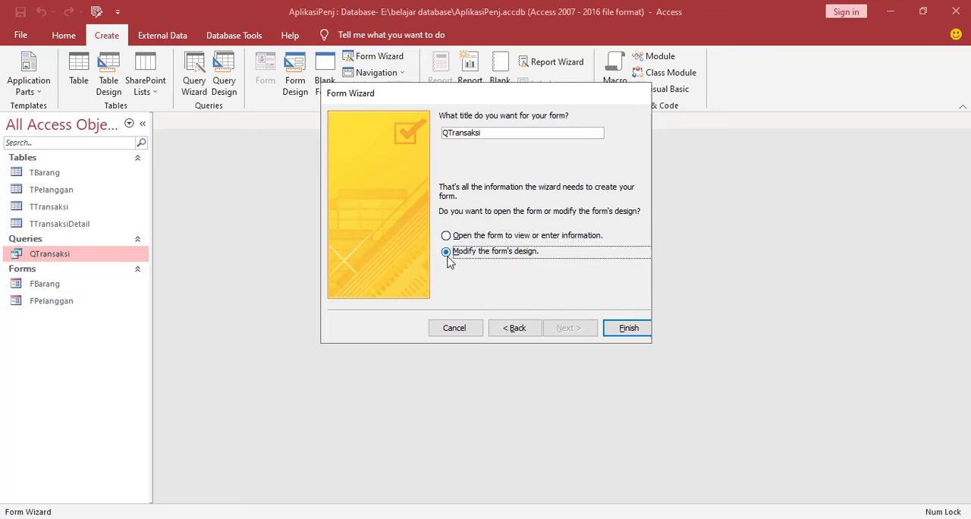
click(629, 328)
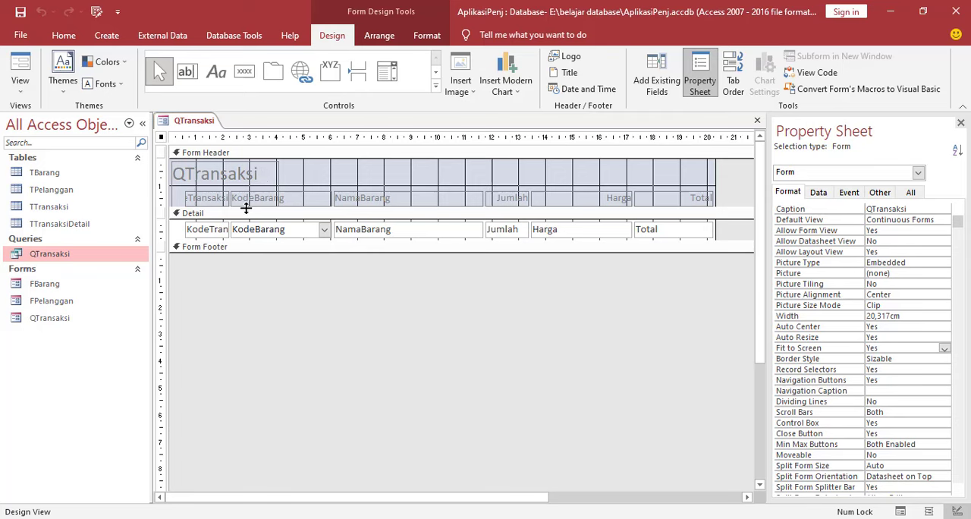
Set the font colour of all controls on the QTransaksi form to black (Text 1).
key(ctrl+a)
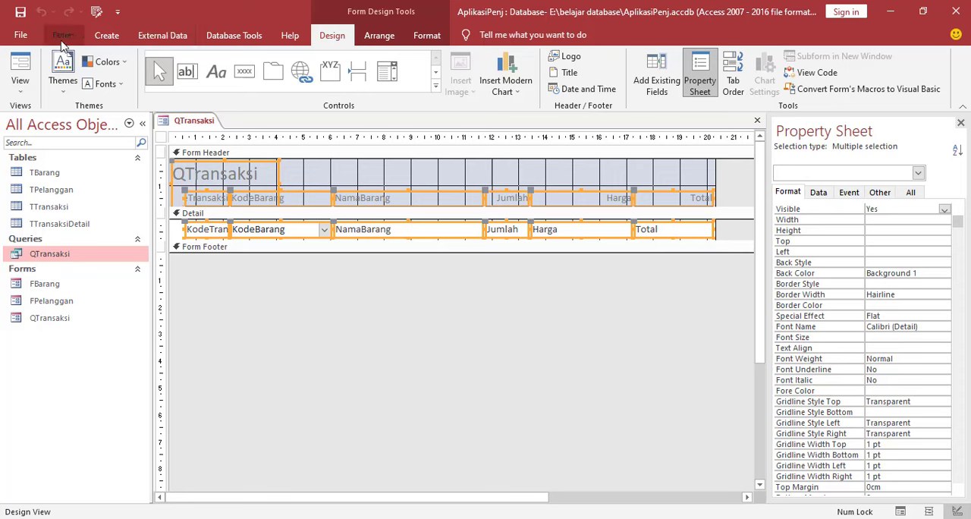
click(422, 38)
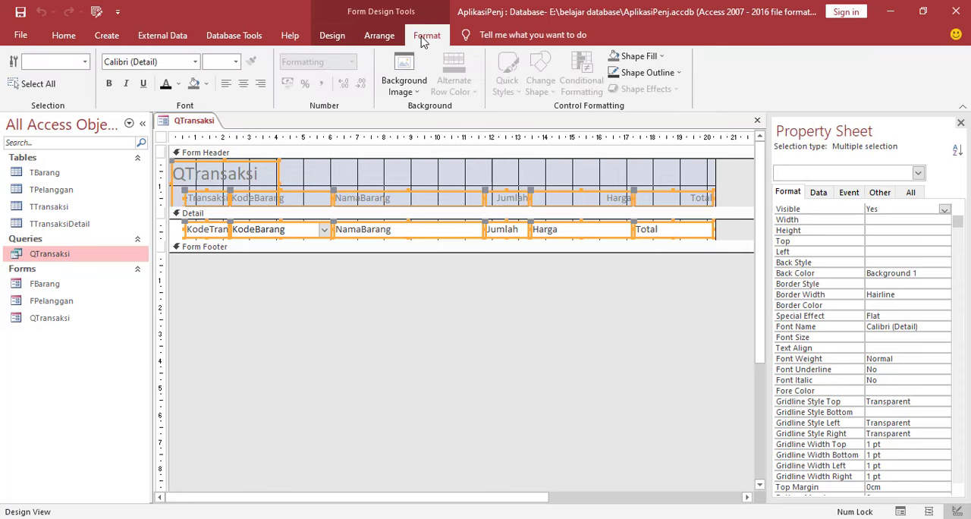
click(165, 84)
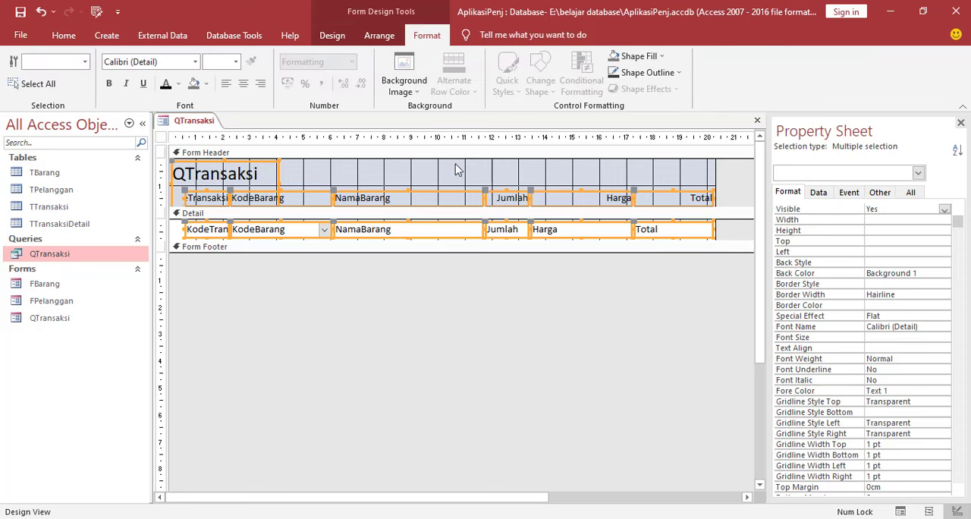
Delete the large QTransaksi title label from the form header.
click(414, 180)
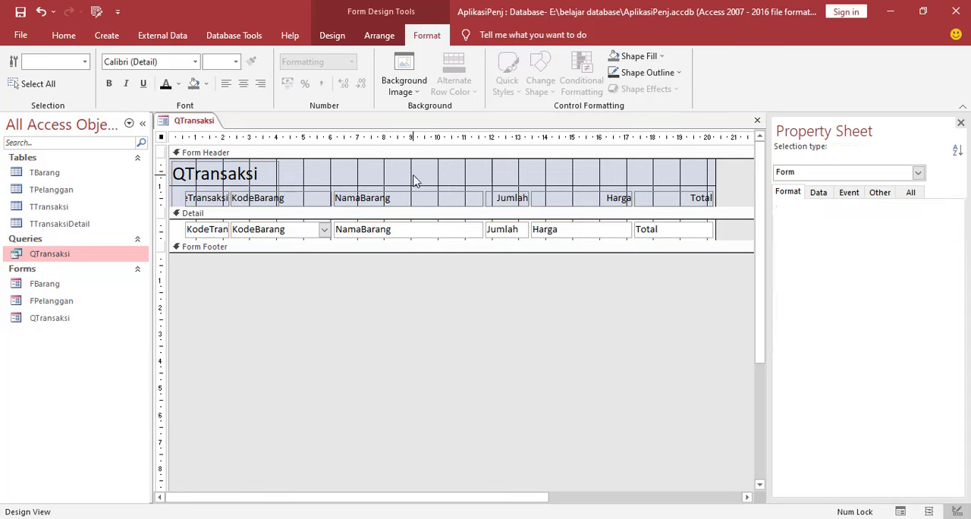
click(228, 181)
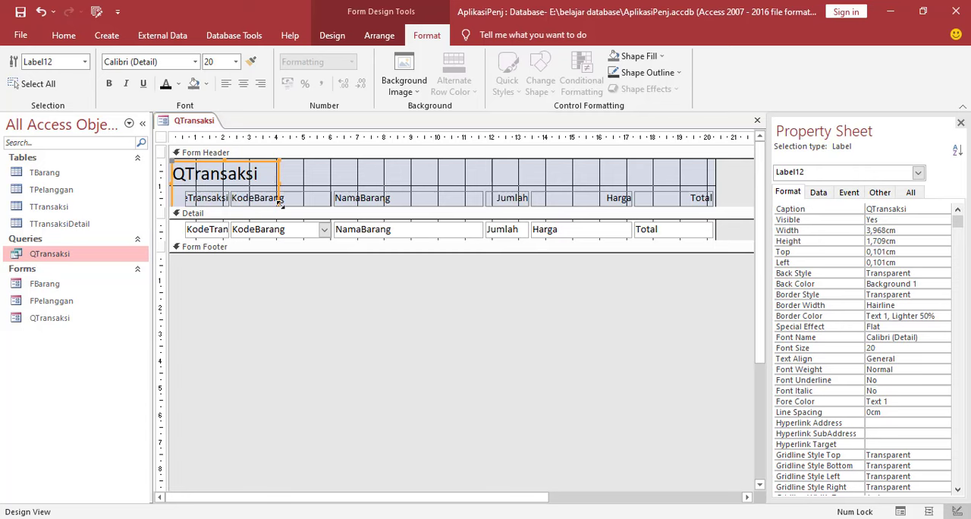
key(Delete)
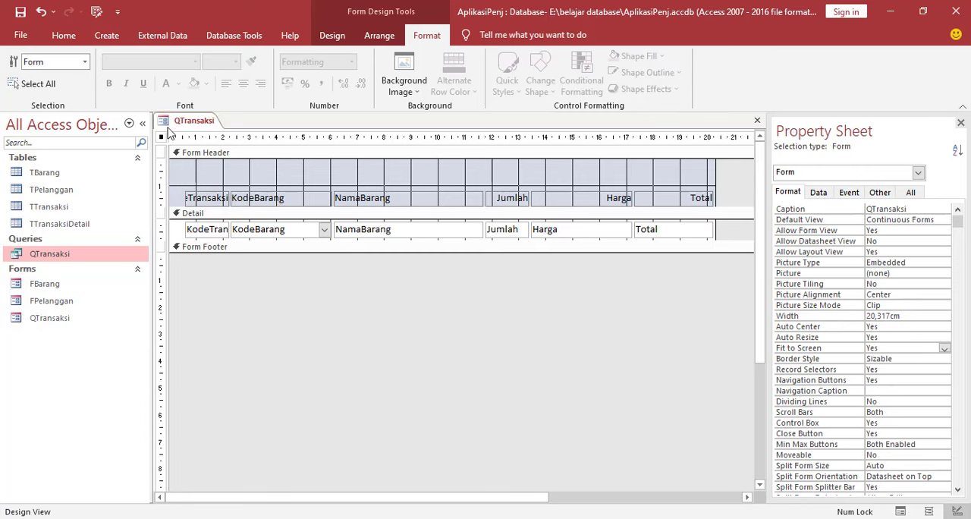
Move all six column labels, KodeTransaksi through Total, together to the upper edge of the form header.
click(217, 198)
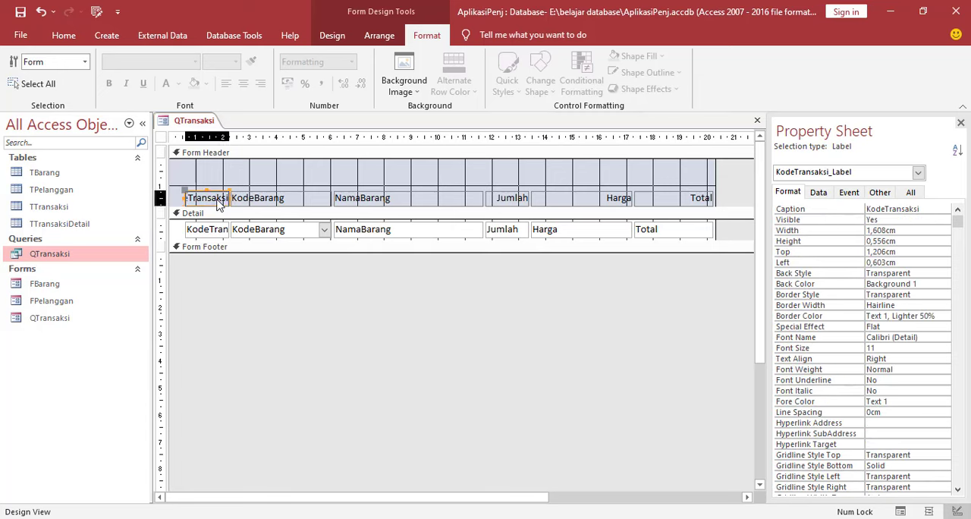
shift+click(267, 199)
shift+click(383, 197)
shift+click(513, 198)
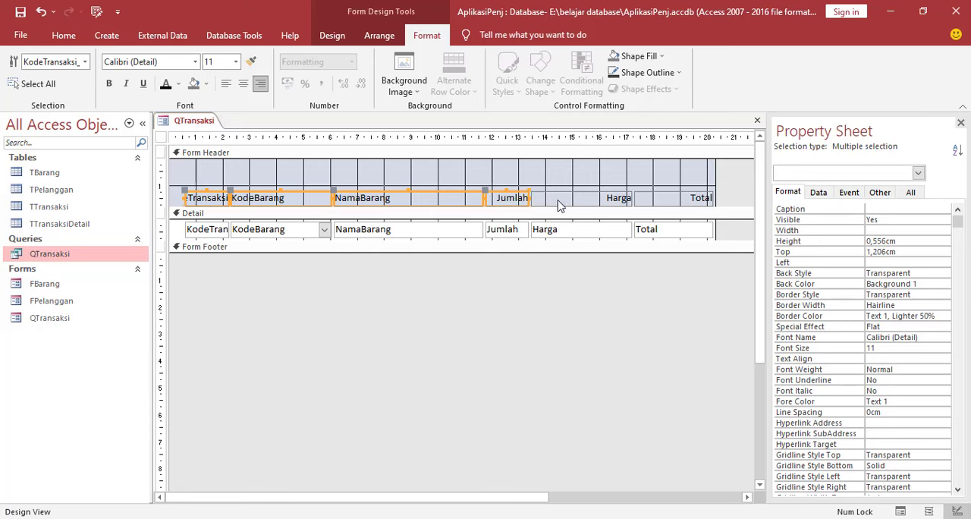
shift+click(613, 198)
shift+click(663, 198)
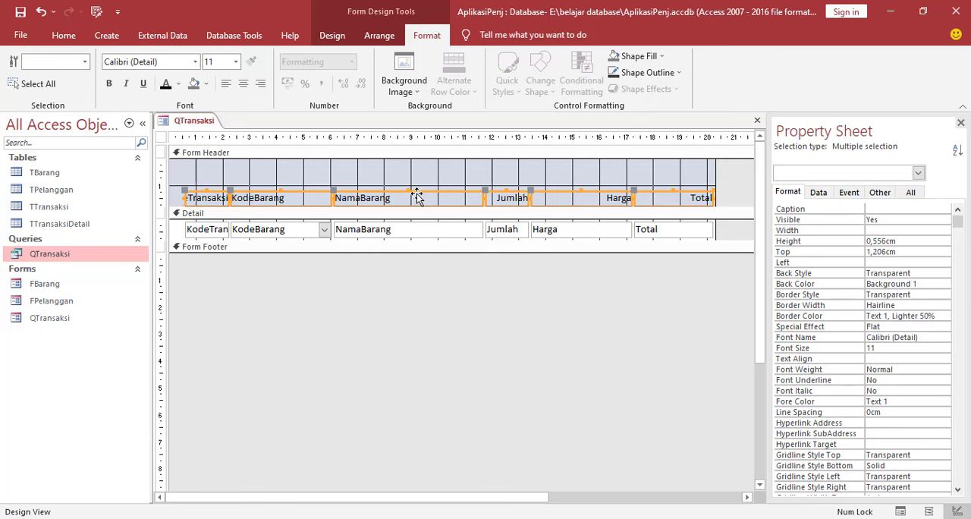
drag(417, 199, 415, 163)
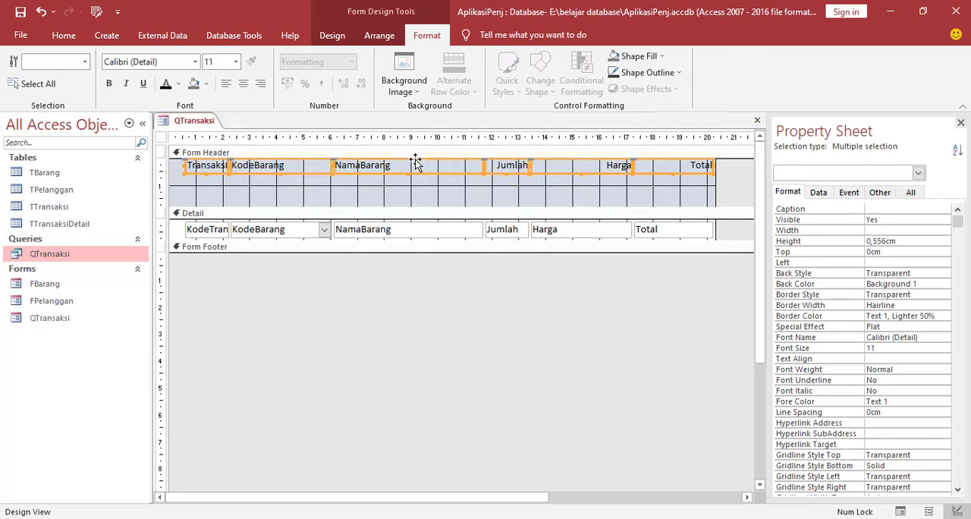
key(ctrl+z)
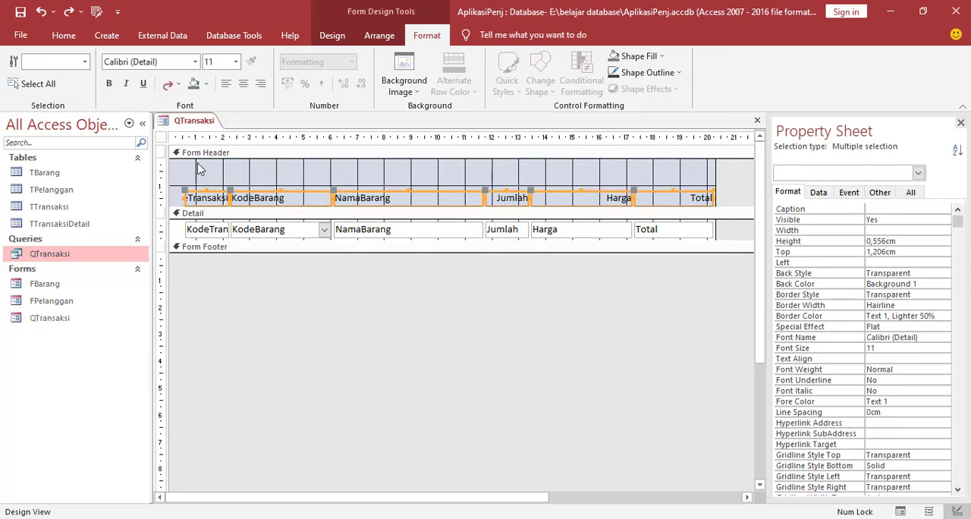
key(Up)
key(Up)
key(Up)
key(Up)
key(Up)
key(Up)
key(Up)
key(Up)
key(Up)
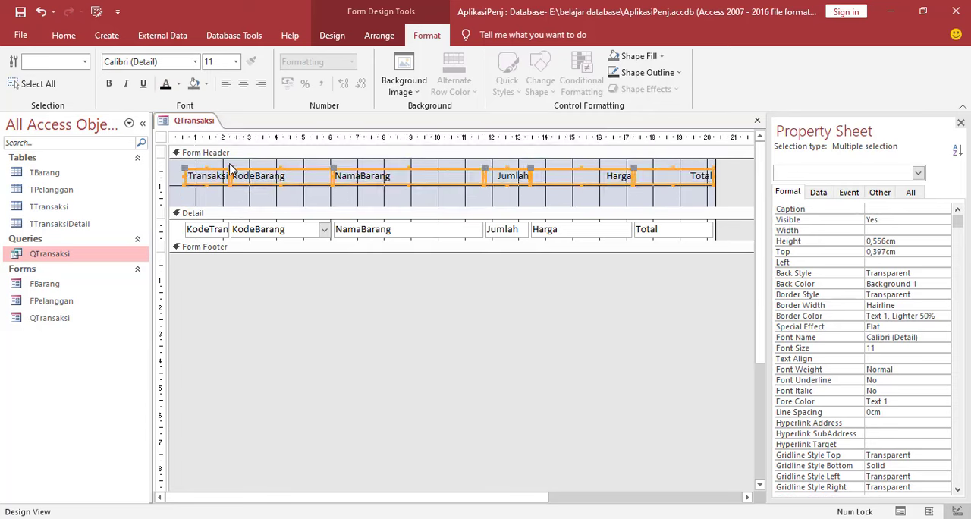
Shrink the form header to fit its column labels and adjust the Detail section's height to about 0.8 cm.
click(250, 206)
drag(250, 207, 250, 174)
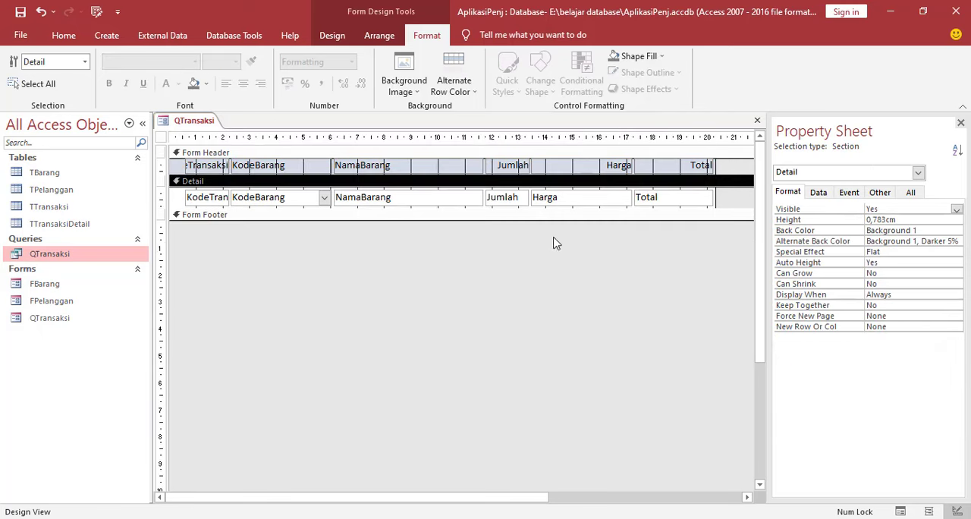
drag(540, 215, 538, 210)
Save the QTransaksi form's design and close the form.
right_click(186, 124)
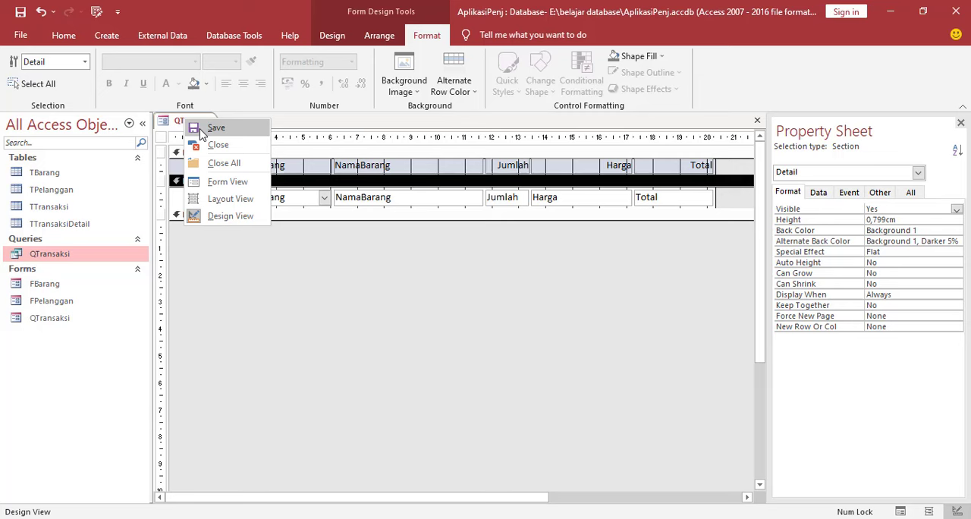
click(201, 129)
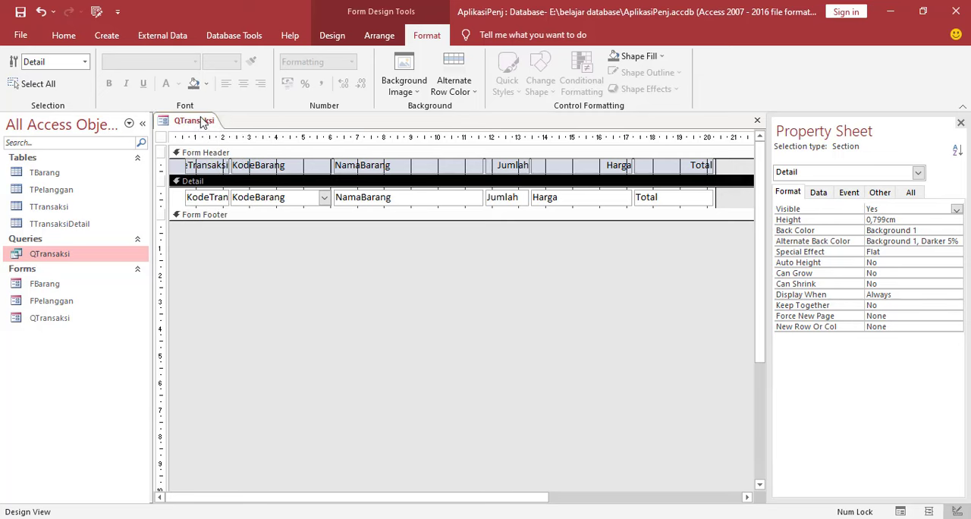
right_click(198, 120)
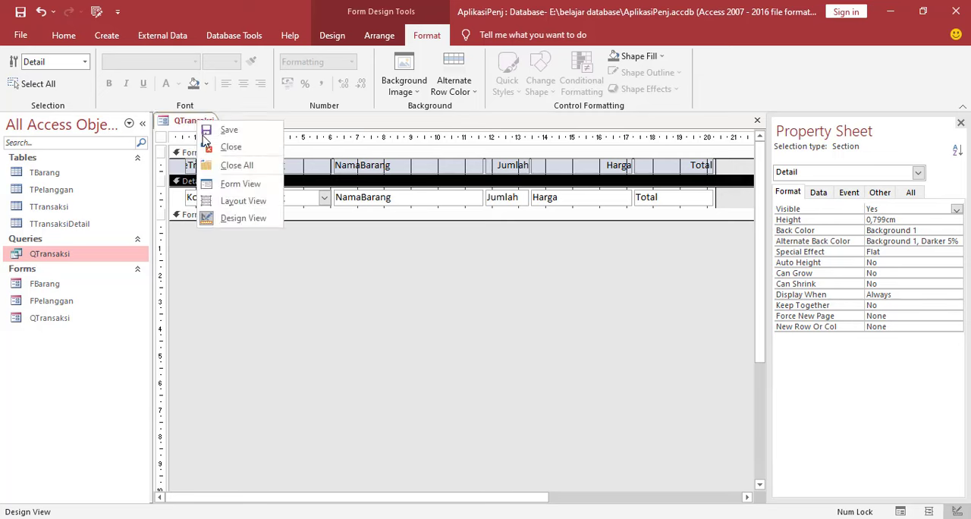
click(213, 153)
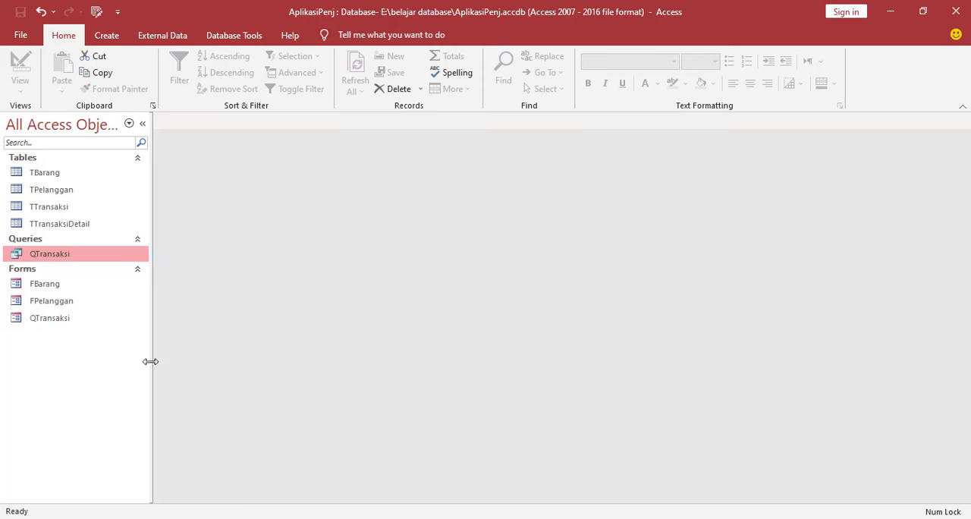
Create a single-record form from the TTransaksi table and switch it to Design View.
click(58, 214)
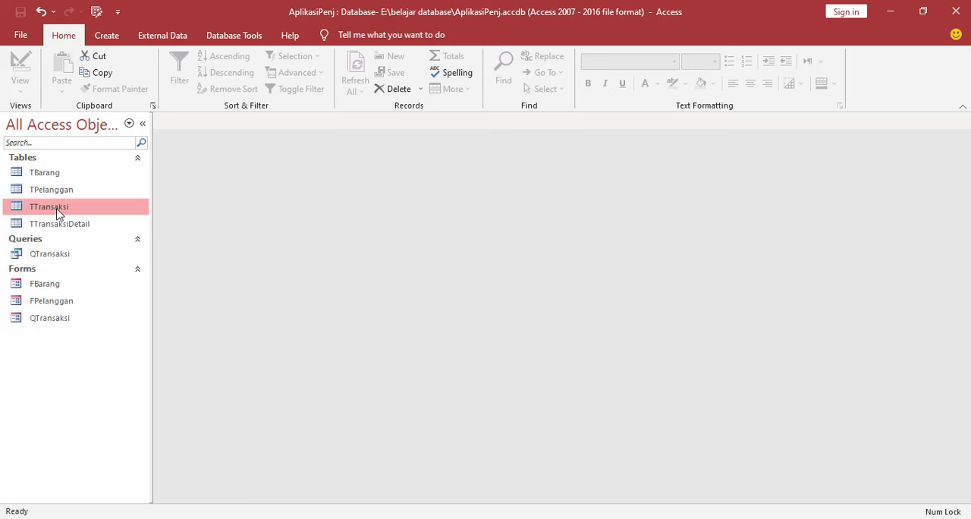
click(110, 36)
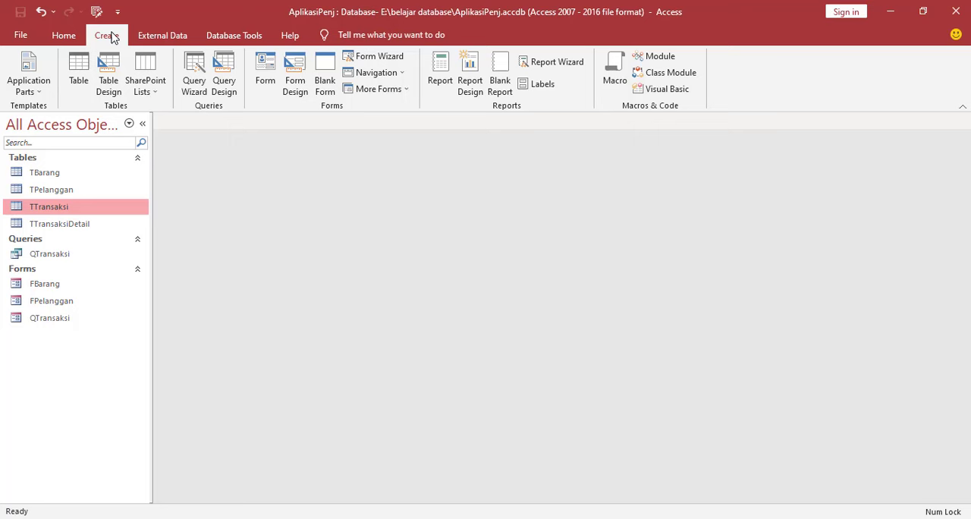
click(267, 77)
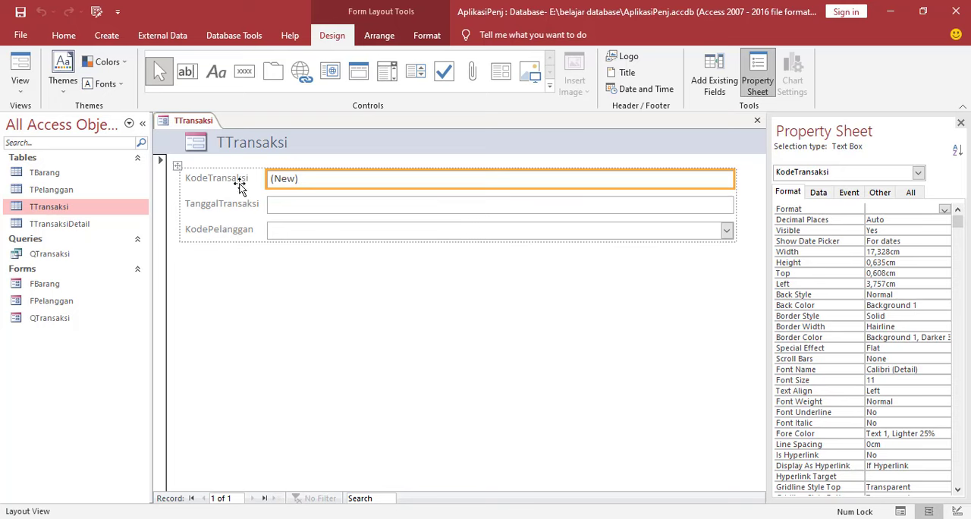
right_click(195, 121)
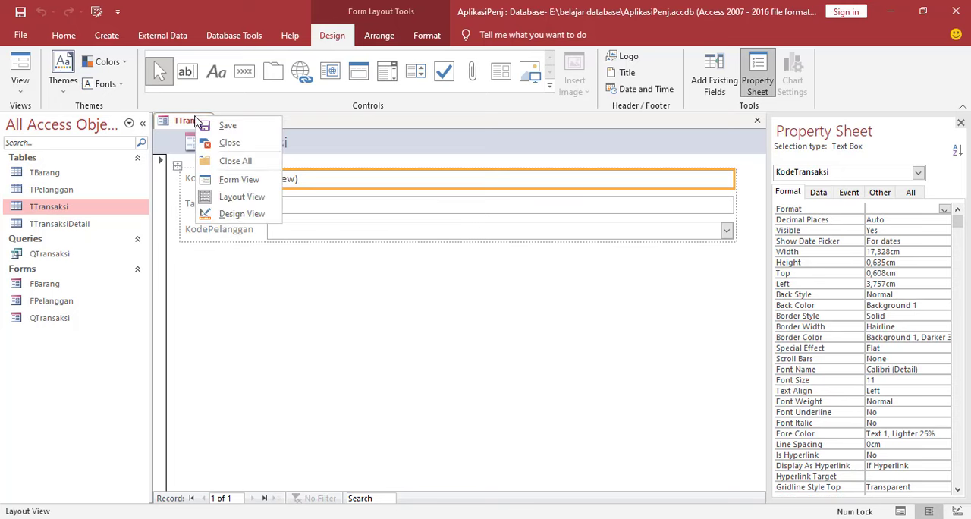
click(242, 214)
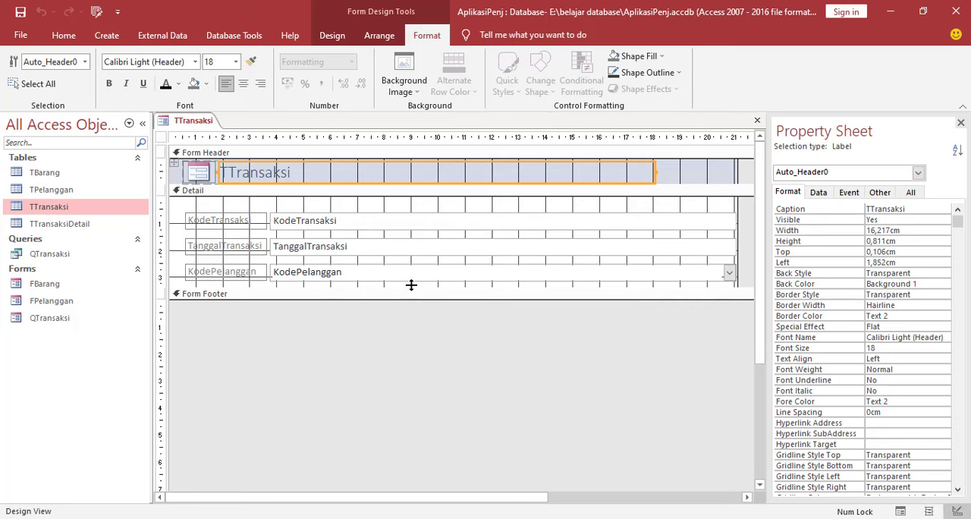
Extend the Detail section to about 10 cm high and place the QTransaksi form as a subform just below KodePelanggan.
drag(410, 286, 428, 462)
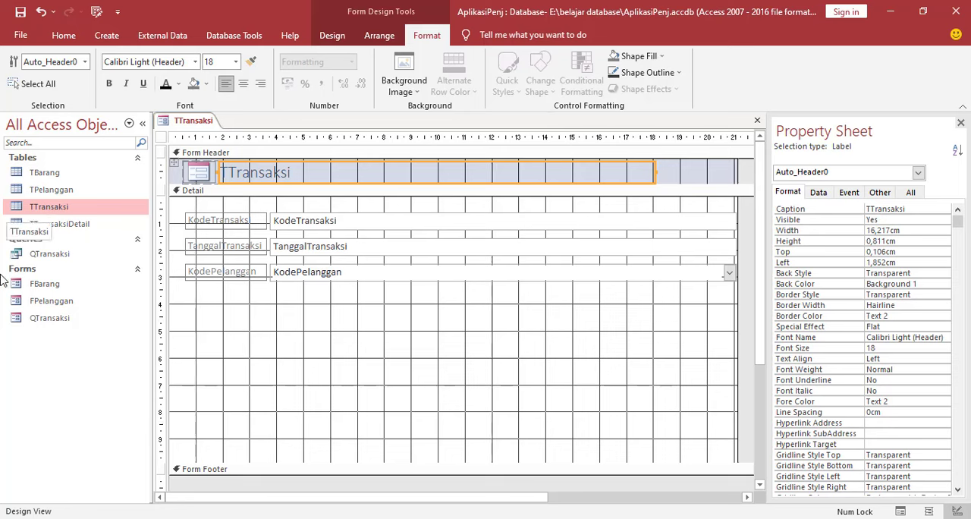
click(32, 325)
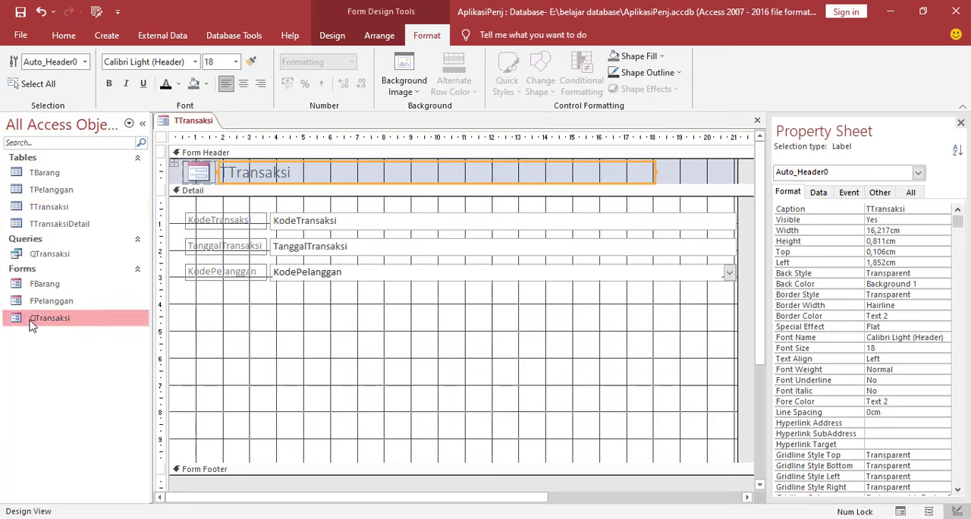
drag(32, 325, 271, 332)
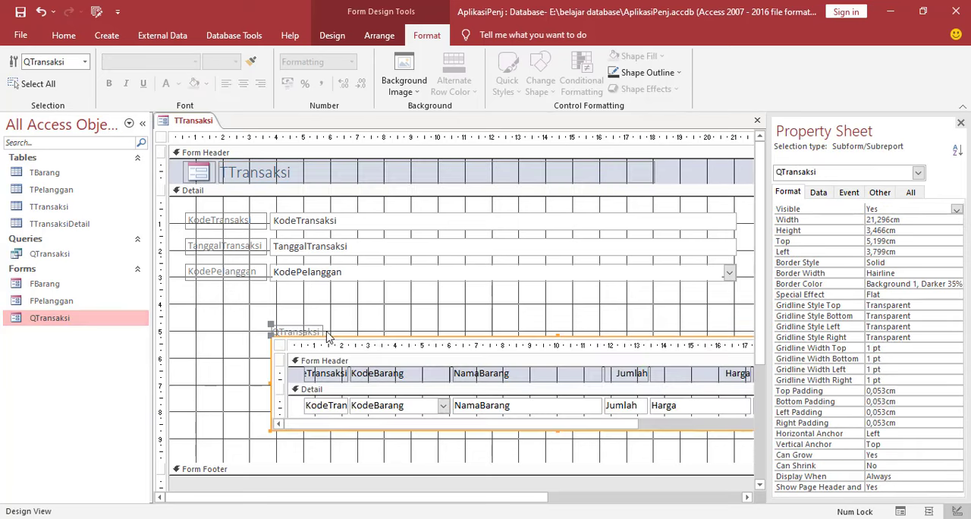
drag(325, 336, 236, 298)
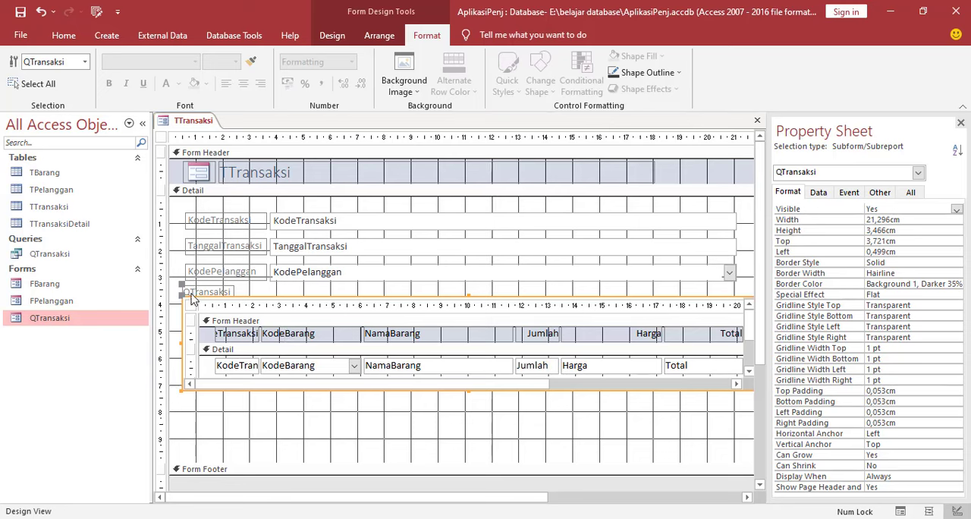
drag(194, 302, 193, 305)
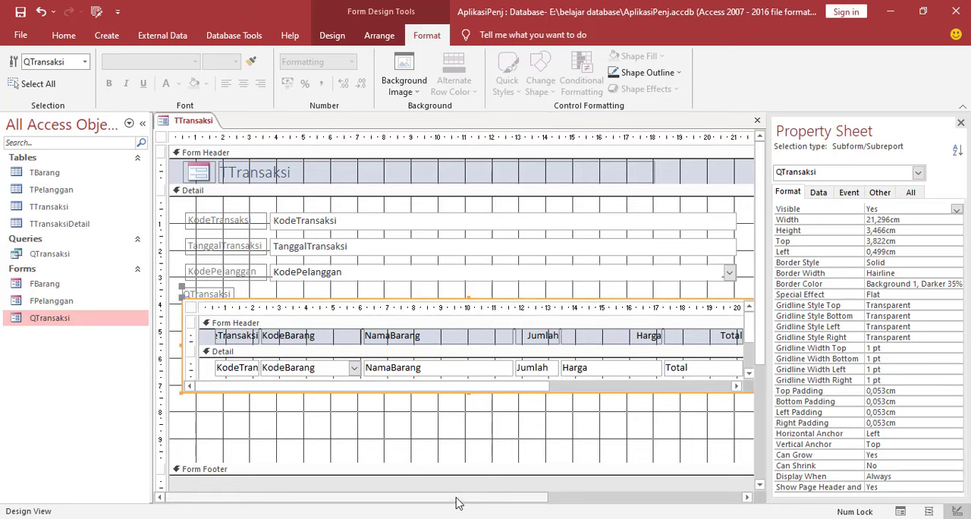
Resize the QTransaksi subform to about 21.4 cm wide and 5.5 cm high.
drag(455, 498, 546, 499)
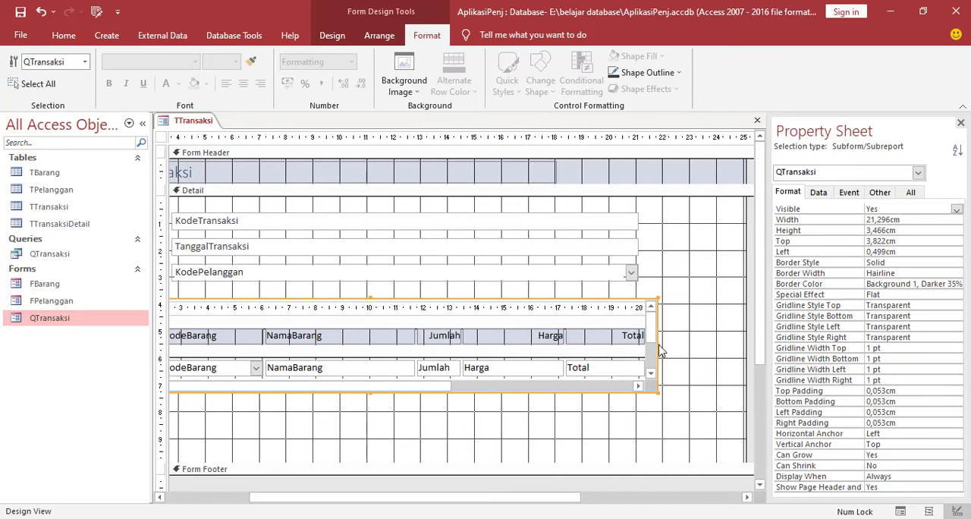
mouse_move(660, 350)
mouse_down()
mouse_move(728, 355)
mouse_move(726, 343)
mouse_move(662, 345)
mouse_up()
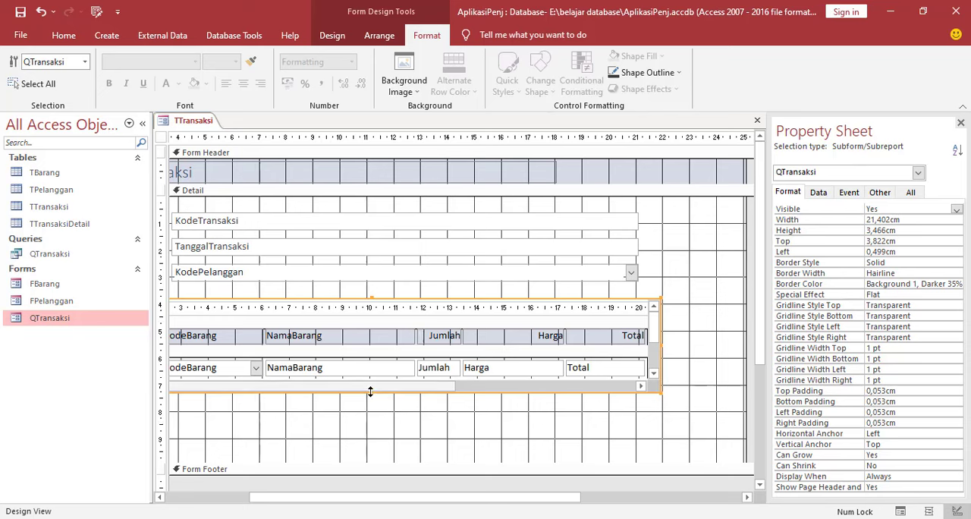
drag(371, 398, 371, 448)
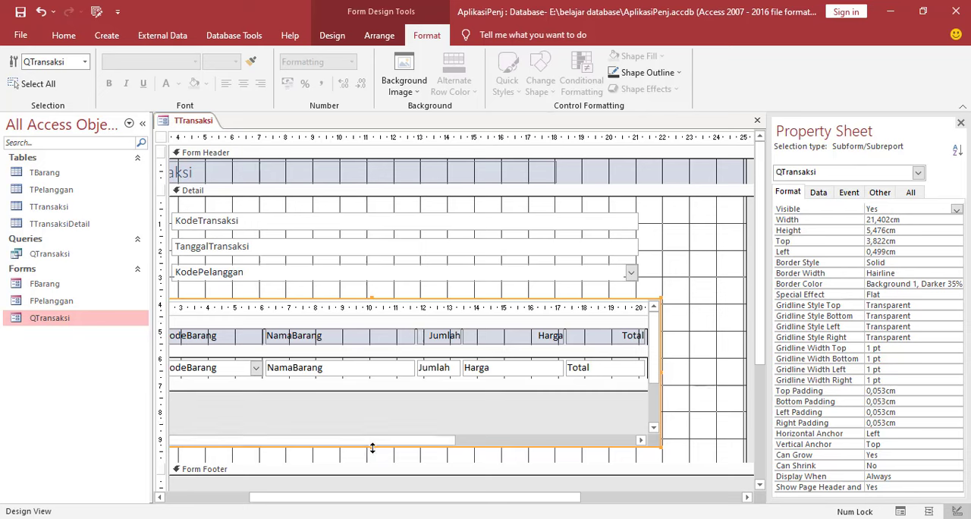
Narrow the KodeTransaksi, TanggalTransaksi and KodePelanggan fields to about 7.2 cm wide.
click(594, 220)
drag(638, 221, 365, 247)
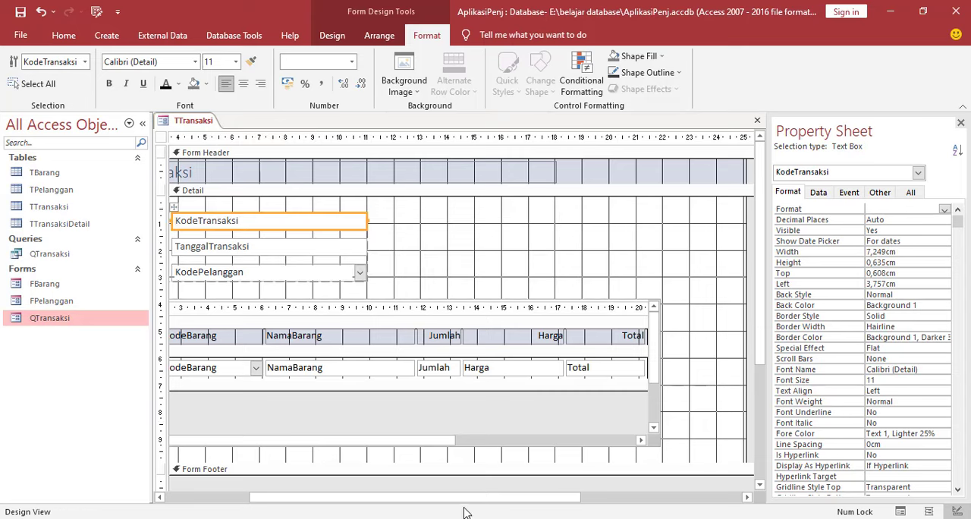
drag(466, 497, 336, 493)
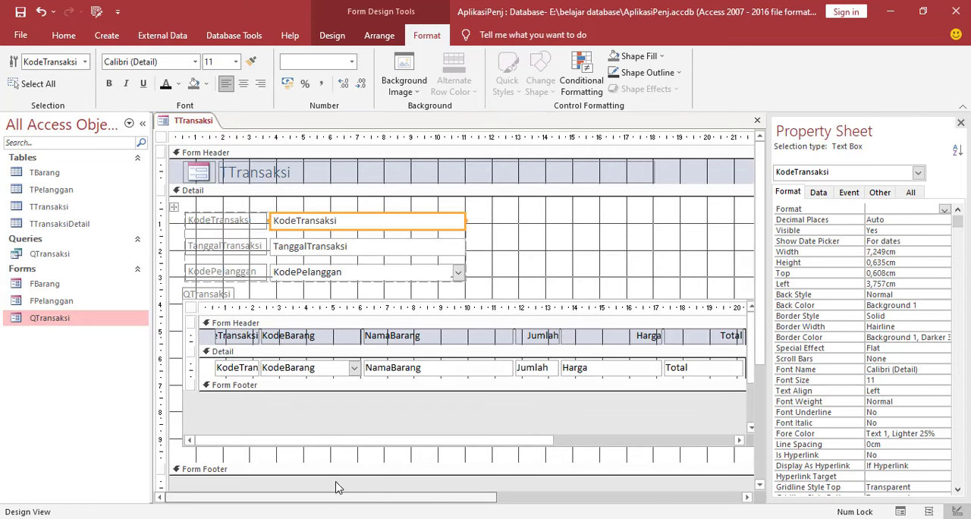
Change the title in the form header to "Form Transaksi".
click(371, 172)
click(295, 172)
drag(296, 172, 186, 172)
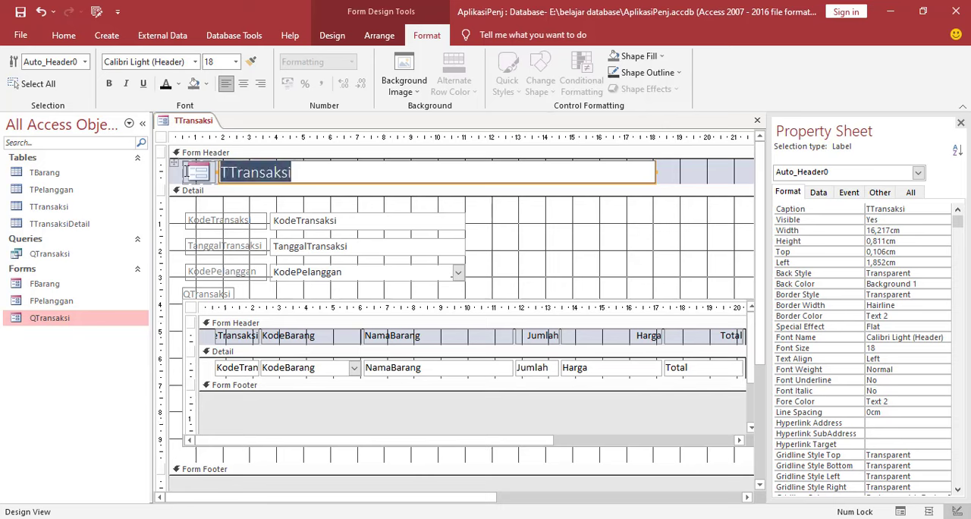
text(F)
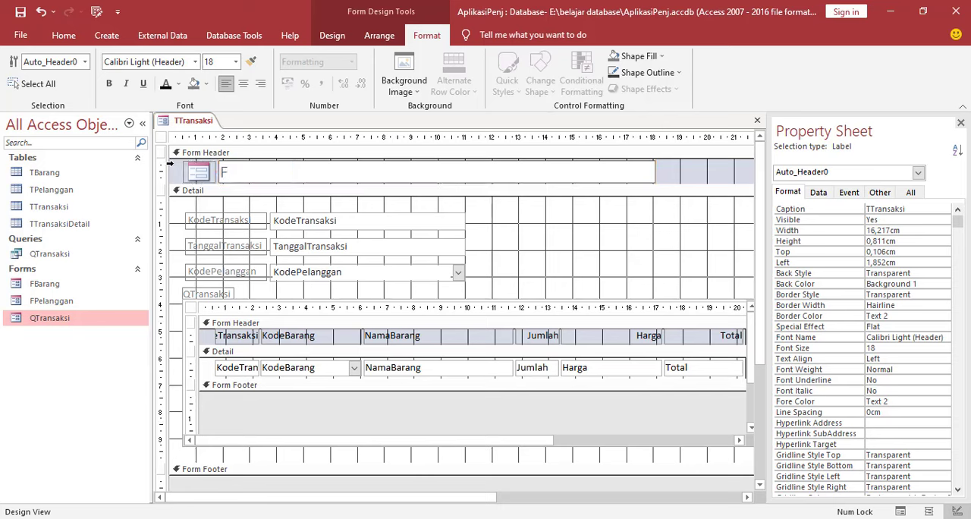
text(orm Transaksi)
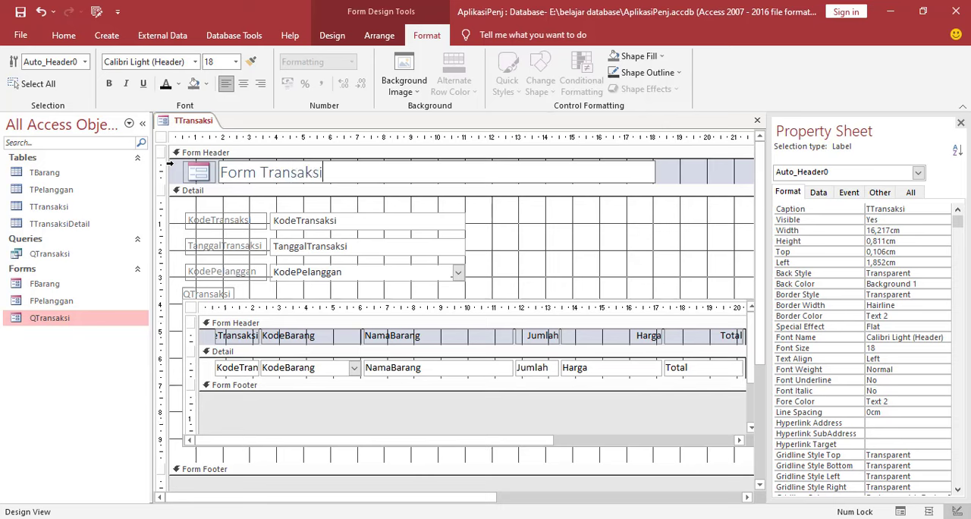
Set the font colour of all controls on the transaction form to black.
click(515, 263)
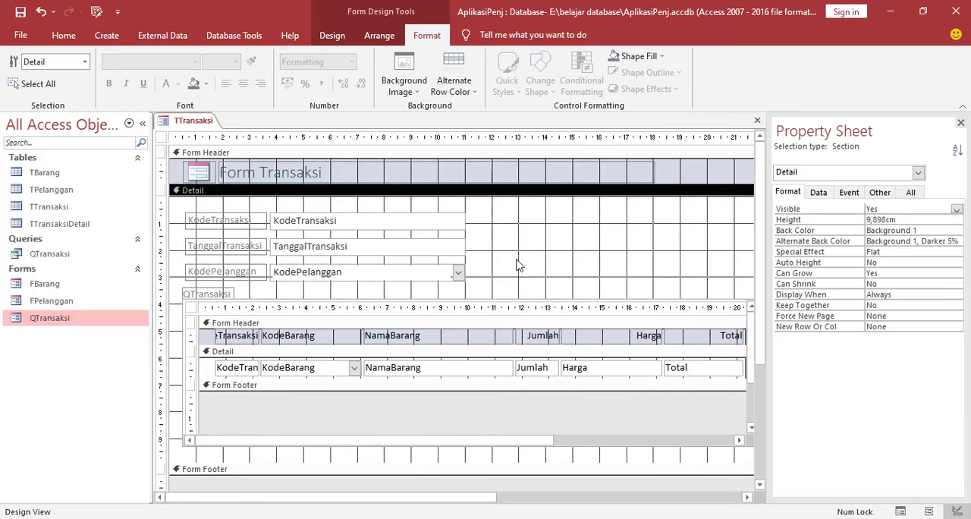
key(ctrl+a)
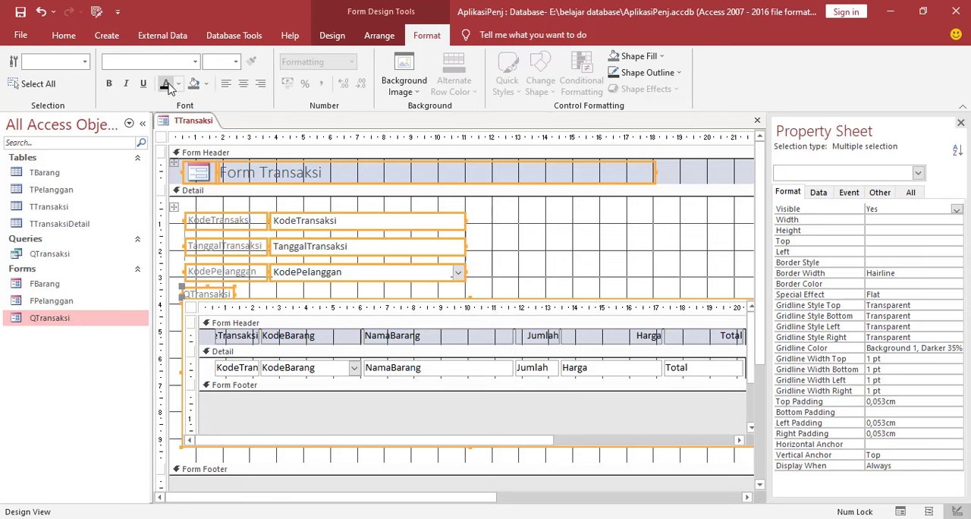
click(166, 84)
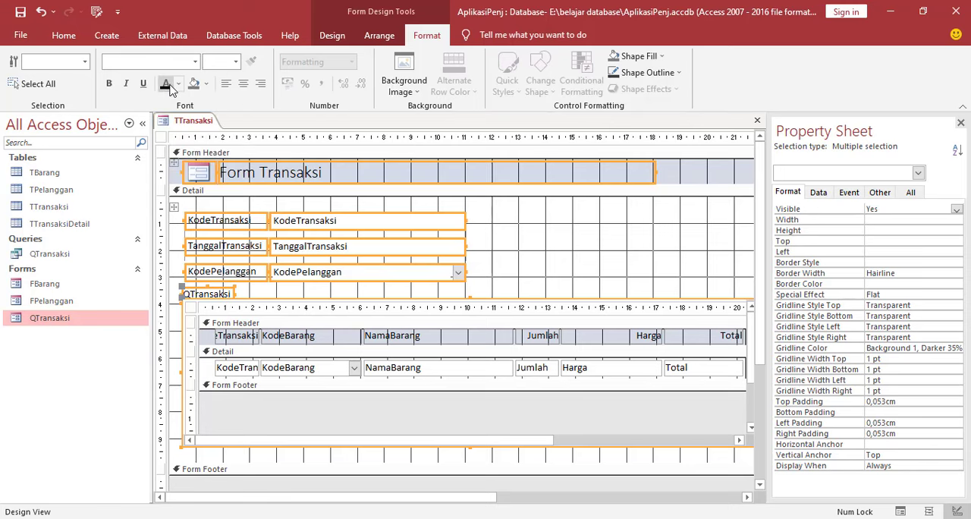
click(536, 266)
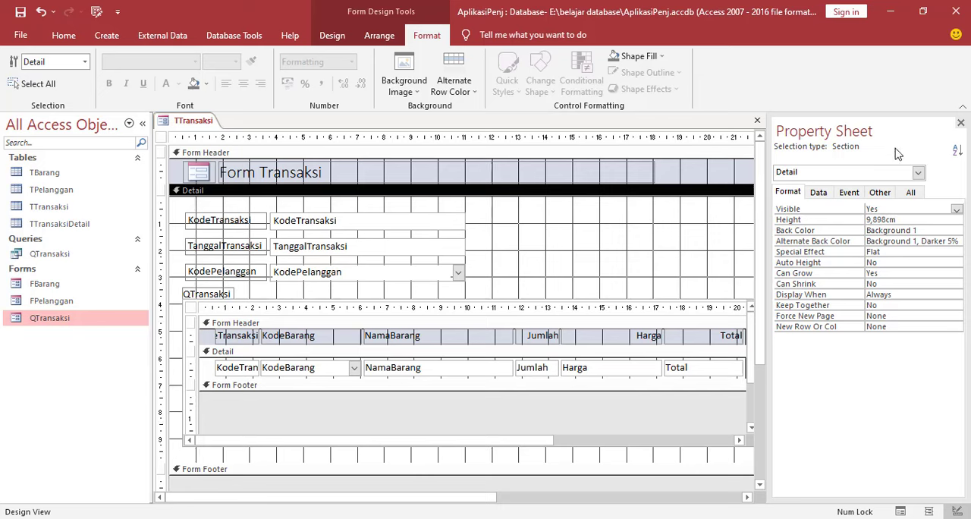
Set the form's Pop Up and Modal properties to Yes.
click(918, 173)
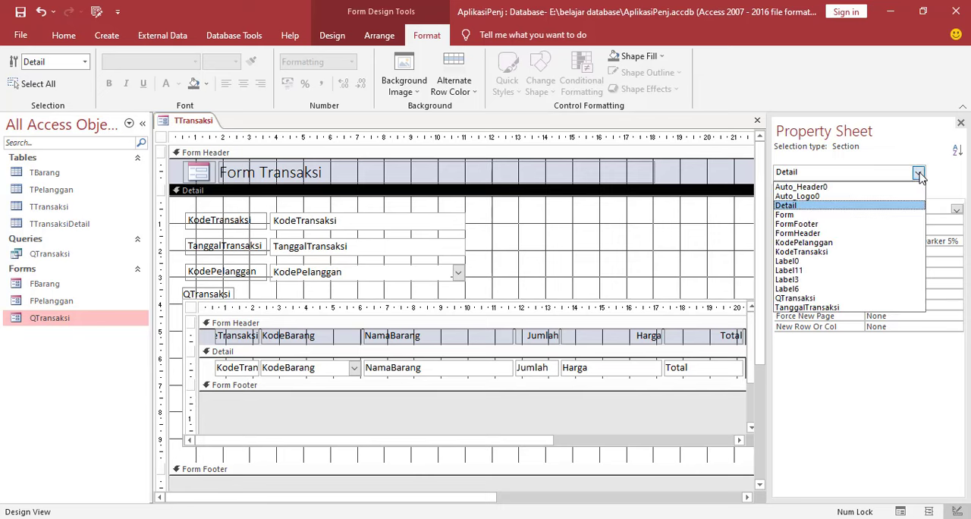
click(786, 215)
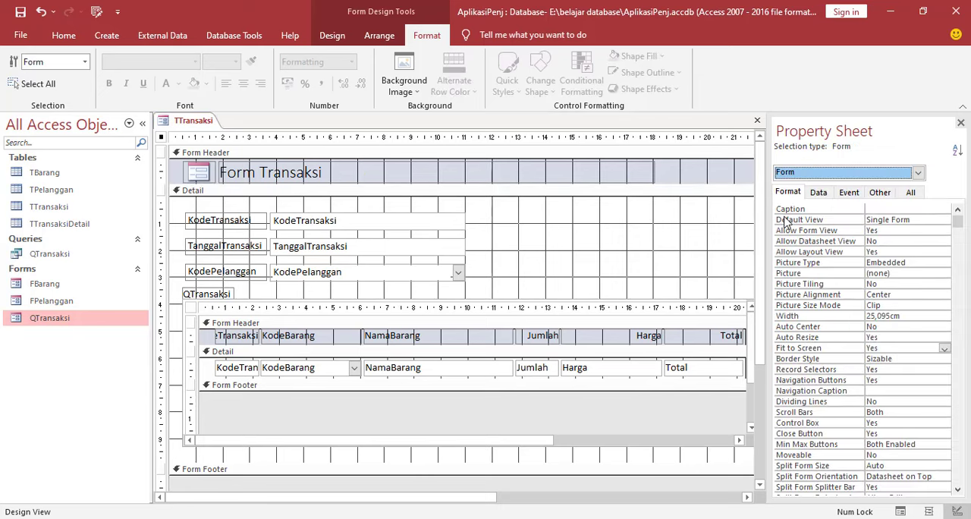
click(882, 192)
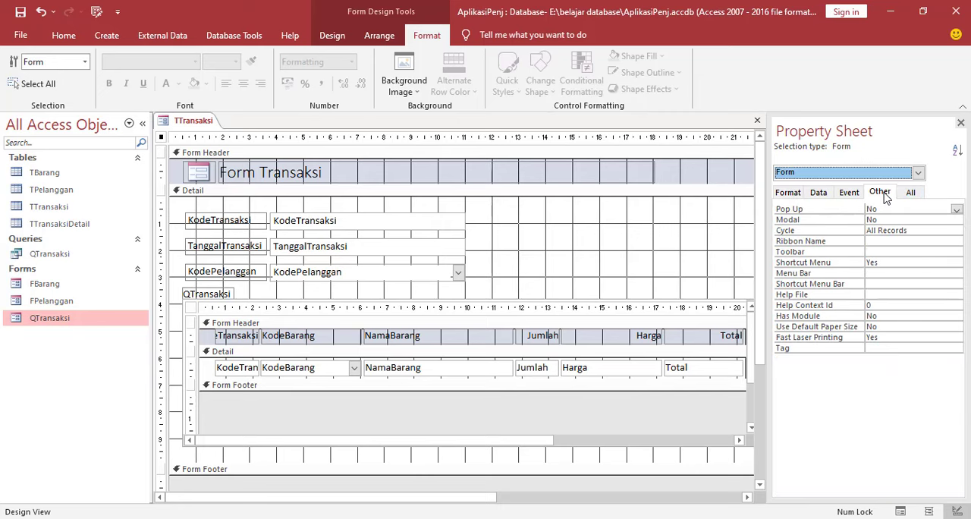
click(957, 209)
click(874, 219)
click(933, 220)
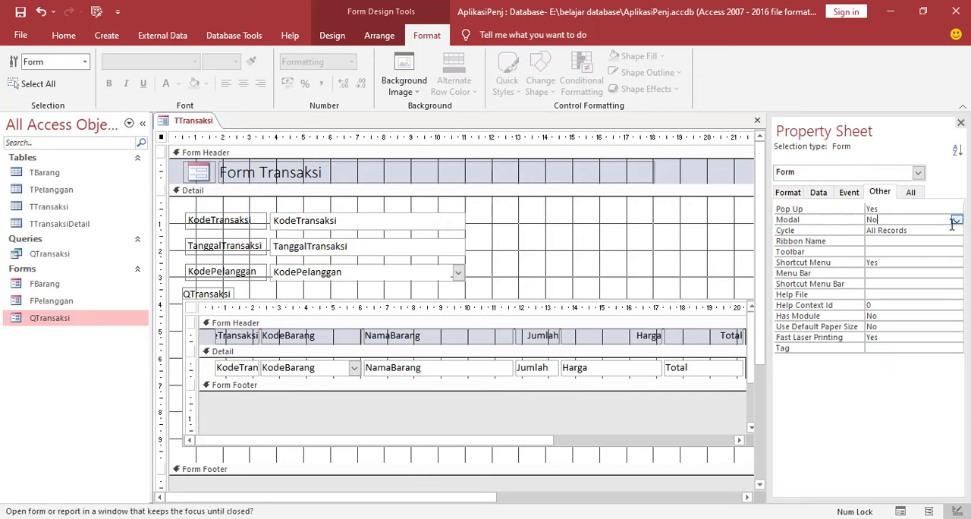
click(956, 220)
click(884, 231)
Set the form's Auto Center property to Yes.
click(789, 193)
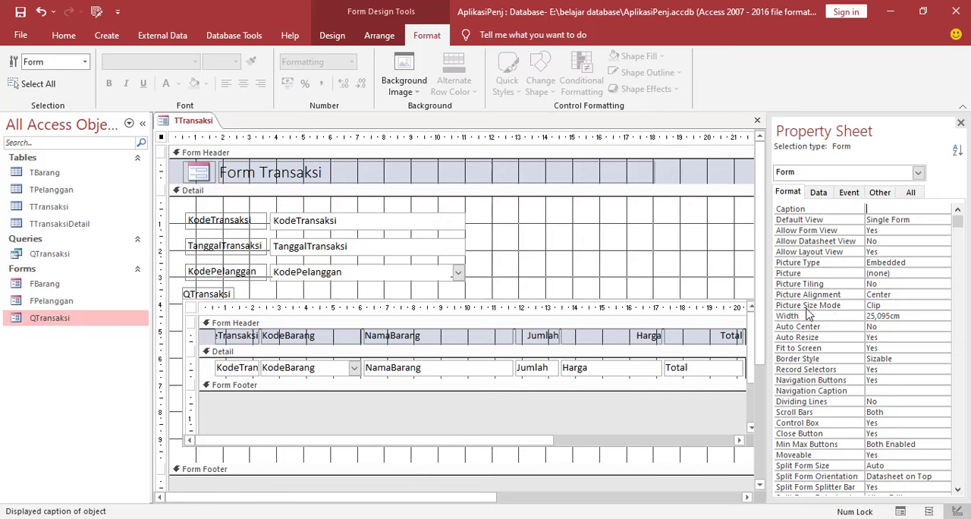
click(935, 327)
click(945, 327)
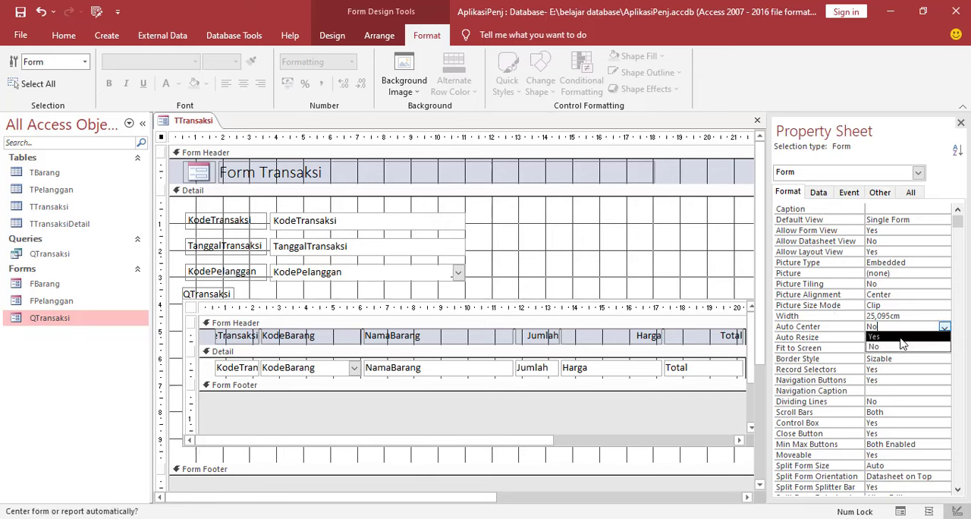
click(903, 337)
Set the form's Record Selectors and Navigation Buttons properties to No.
click(880, 370)
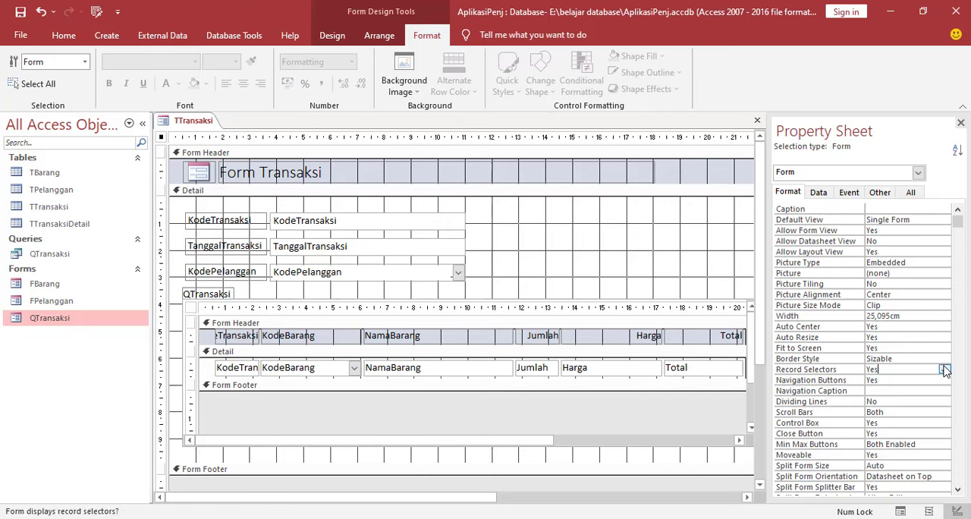
click(944, 370)
click(886, 387)
click(888, 379)
click(945, 380)
click(880, 401)
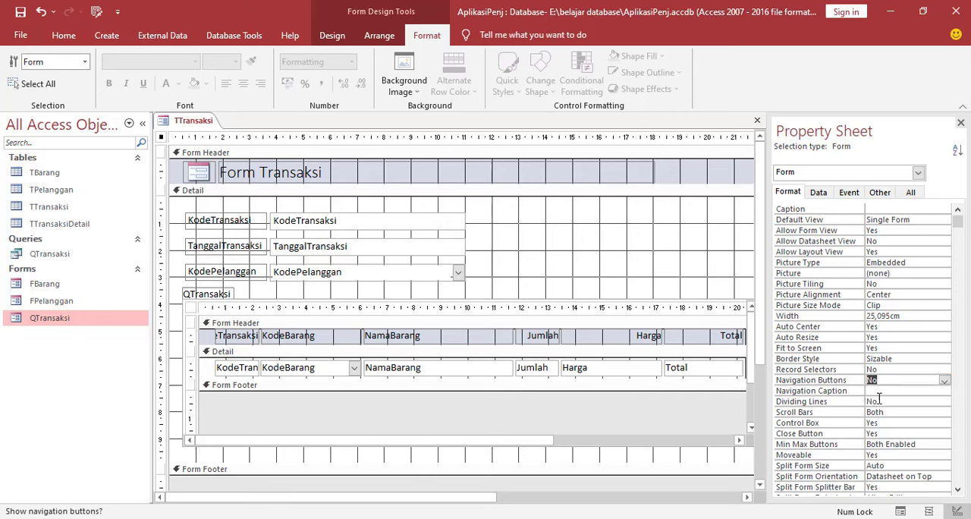
Extend the Detail section to about 11.3 cm high and paste the five command buttons from FBarang below the subform.
click(516, 232)
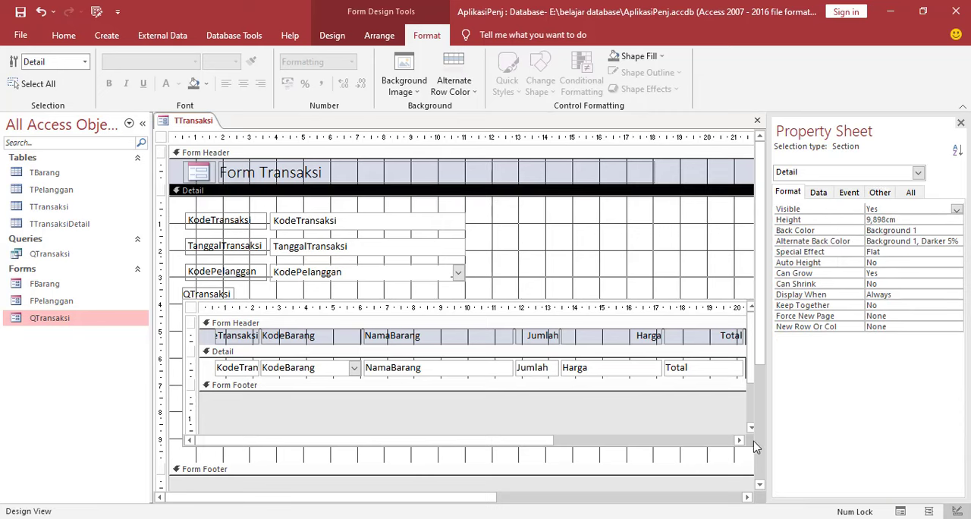
drag(768, 454, 827, 450)
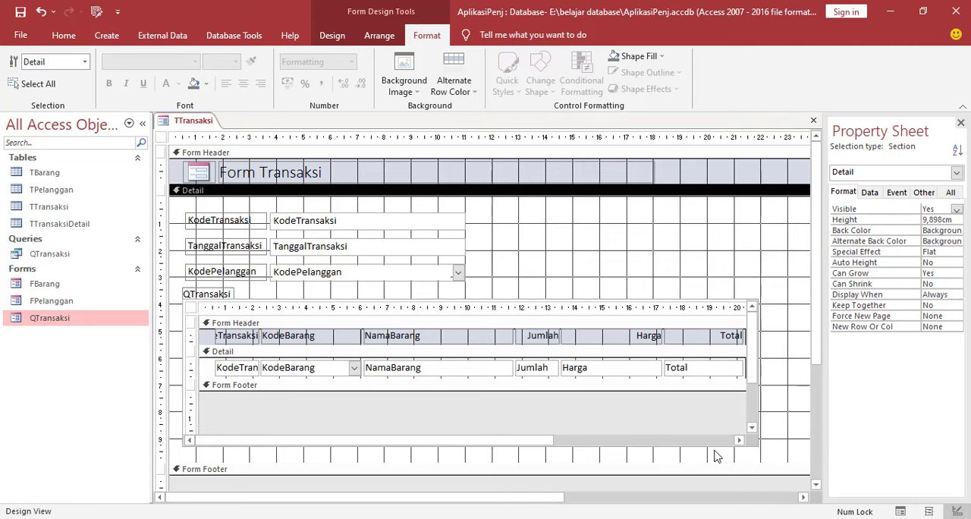
scroll(688, 398, down, 1)
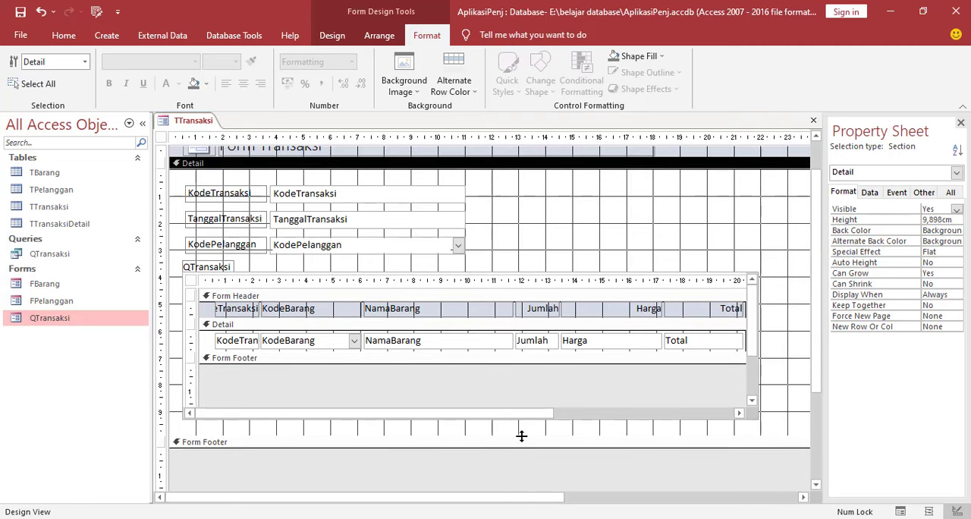
drag(522, 436, 524, 470)
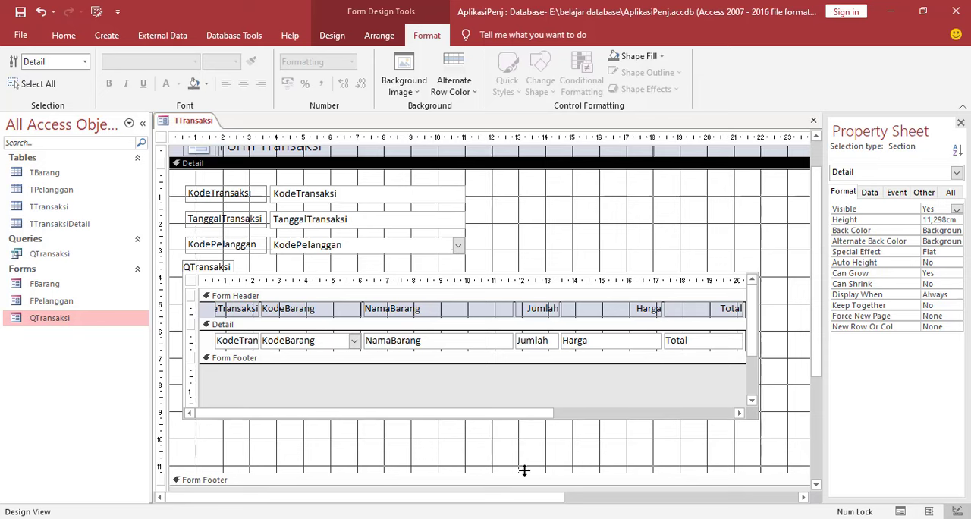
key(ctrl+v)
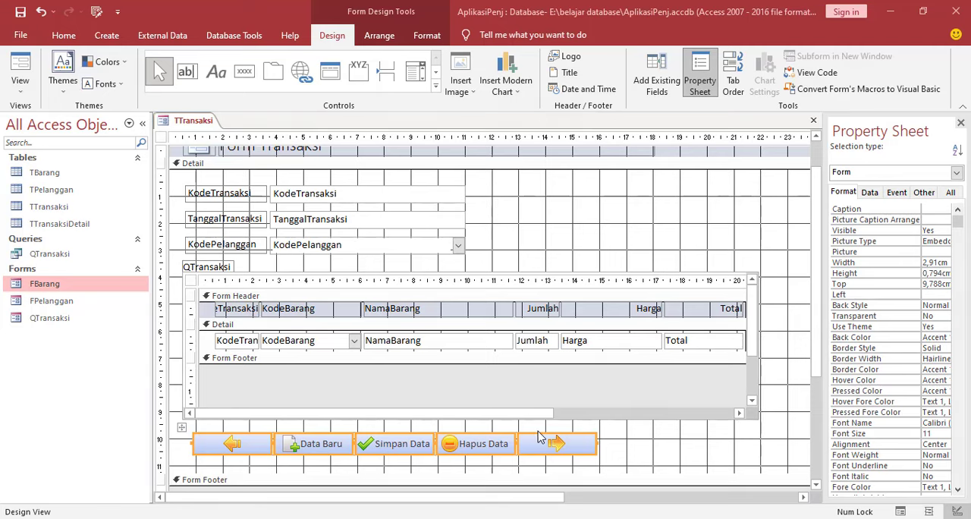
Save the form under the name FTransaksi.
scroll(696, 328, up, 1)
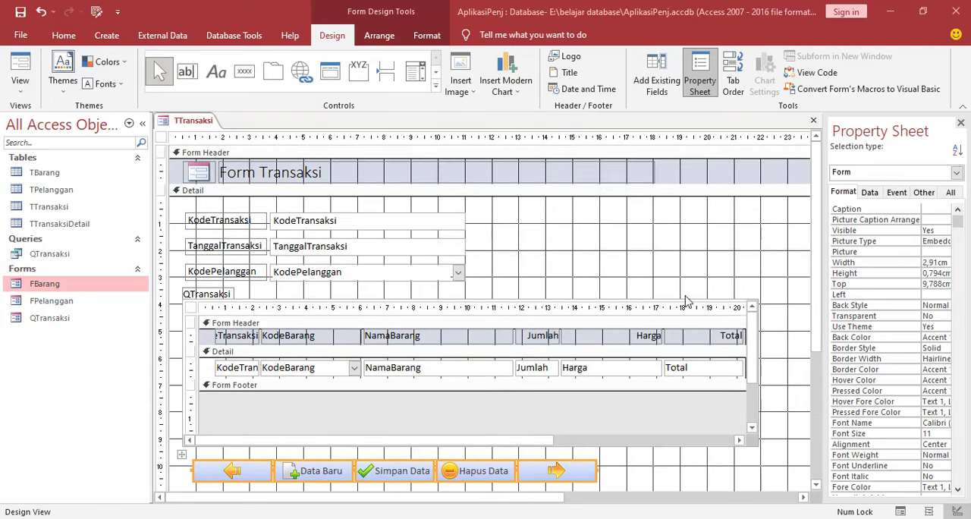
right_click(195, 123)
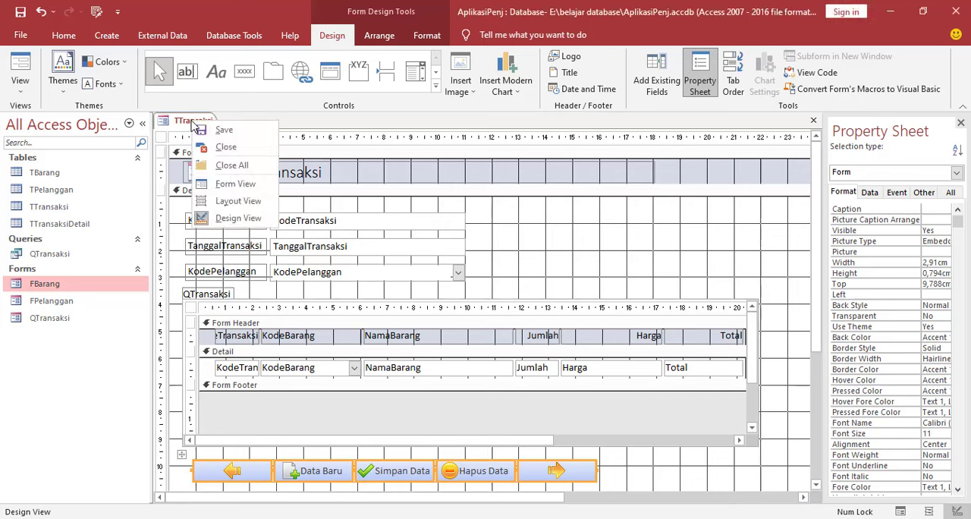
click(218, 131)
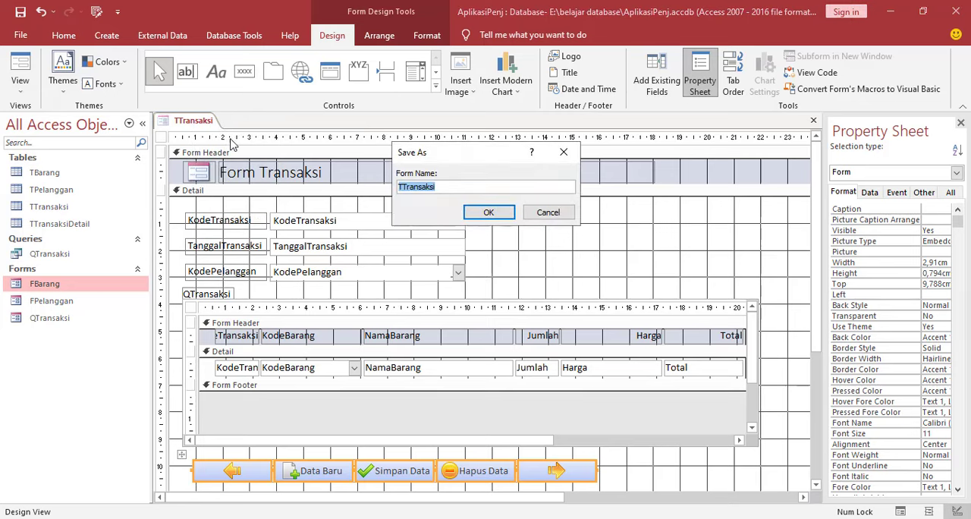
click(405, 187)
key(BackSpace)
text(F)
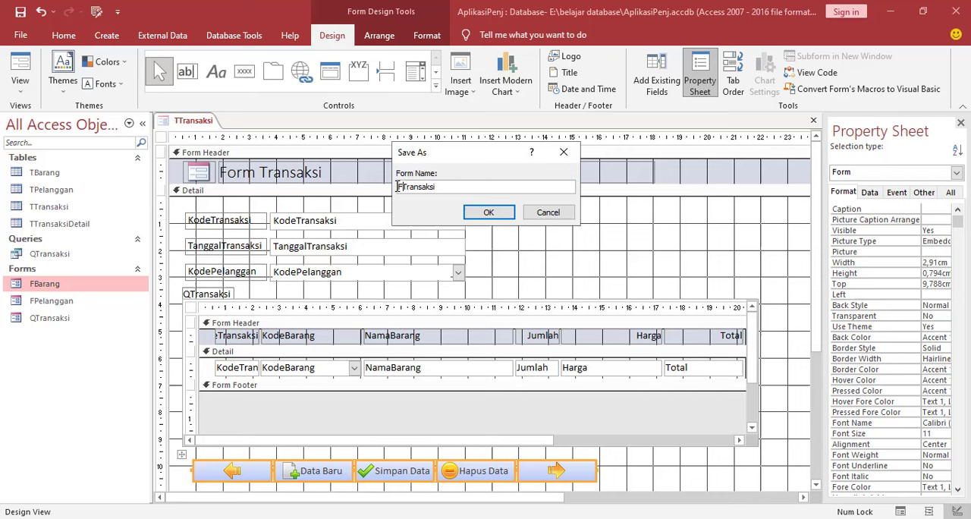
click(489, 212)
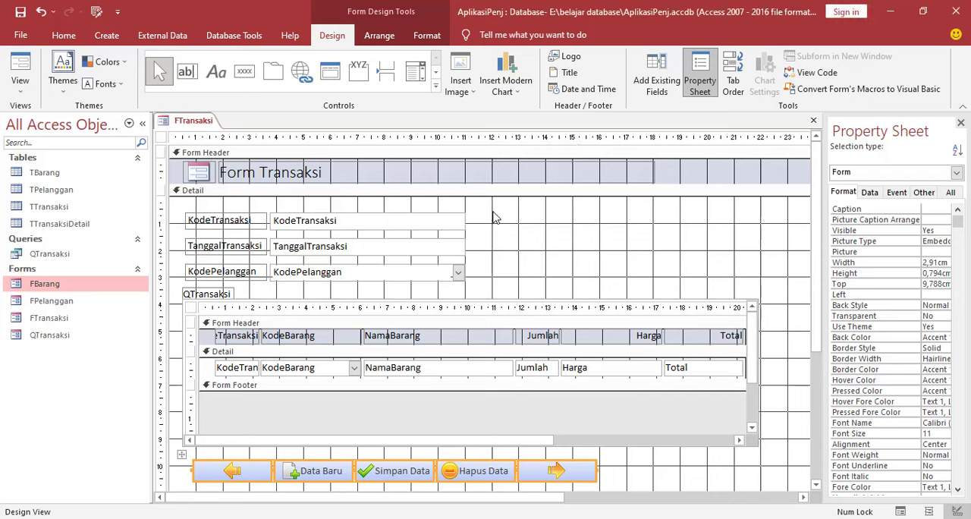
Open FTransaksi in Form View and move its pop-up window slightly higher.
right_click(182, 127)
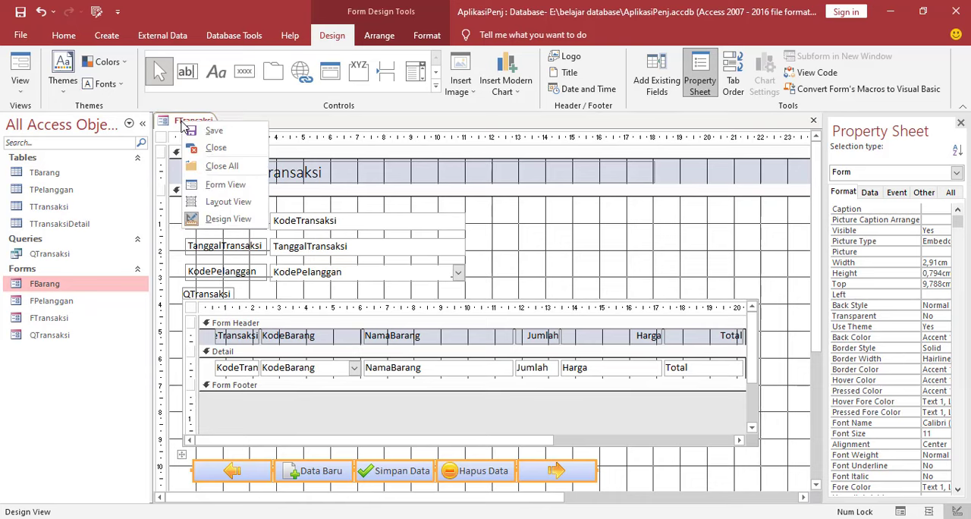
click(226, 185)
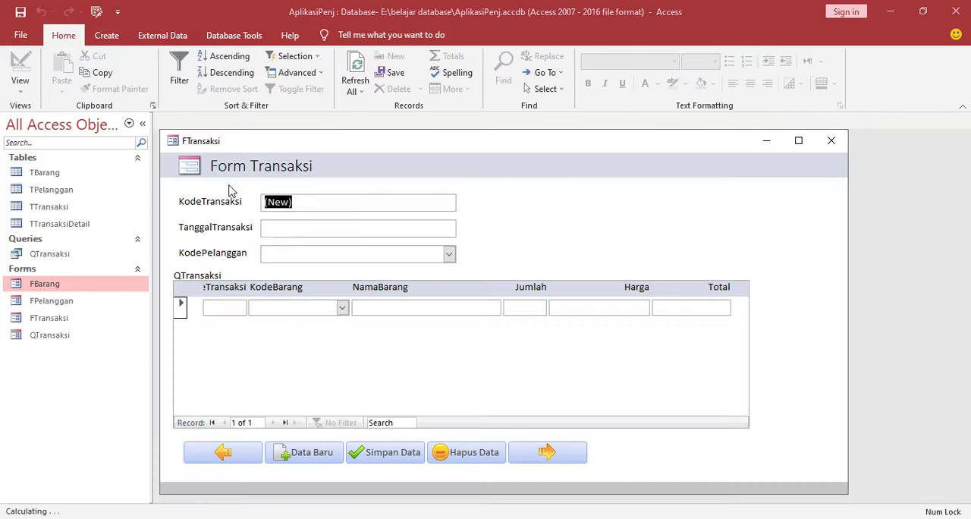
drag(445, 150, 448, 116)
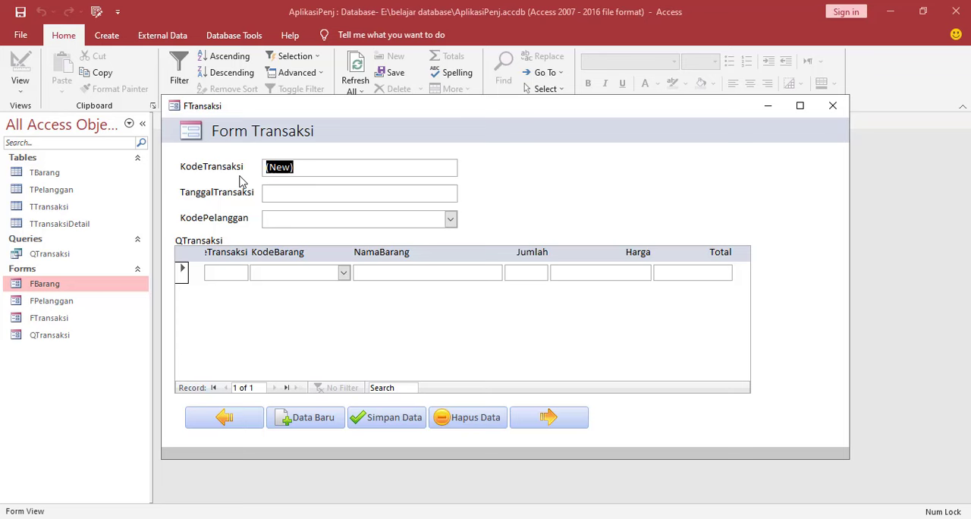
Start a transaction dated 09/06/2021 and choose the first customer for KodePelanggan.
click(286, 193)
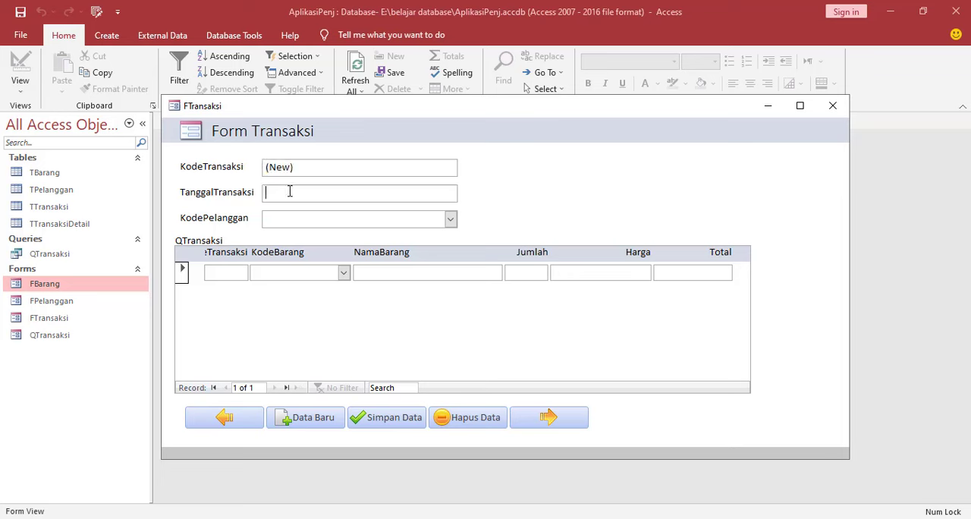
click(465, 191)
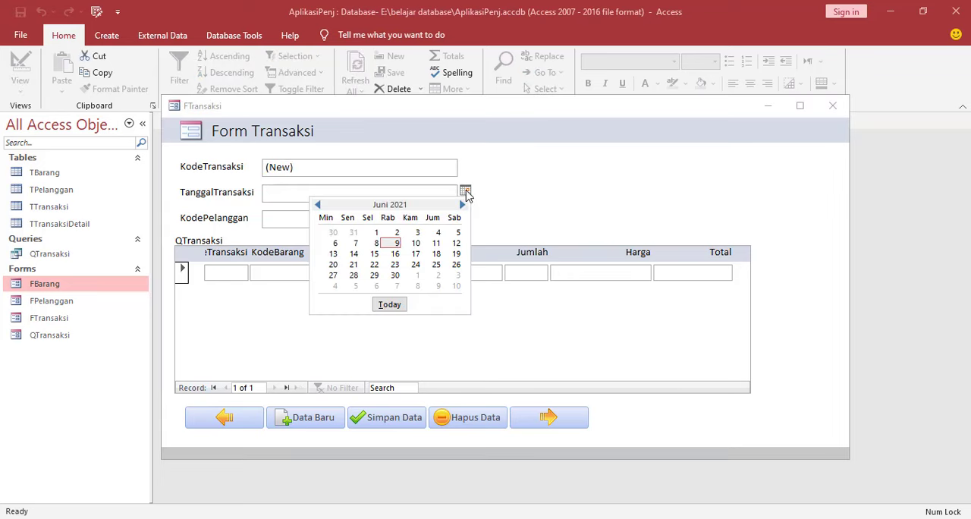
click(396, 245)
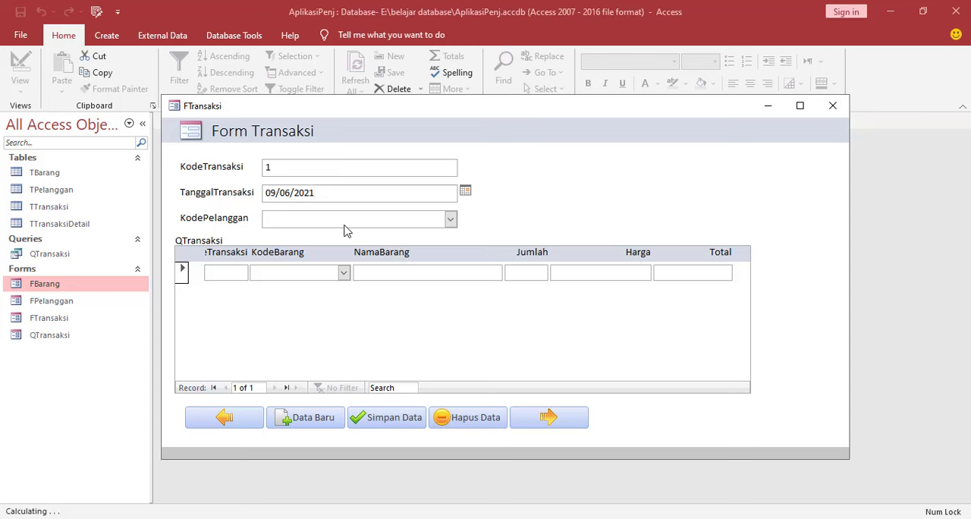
click(450, 219)
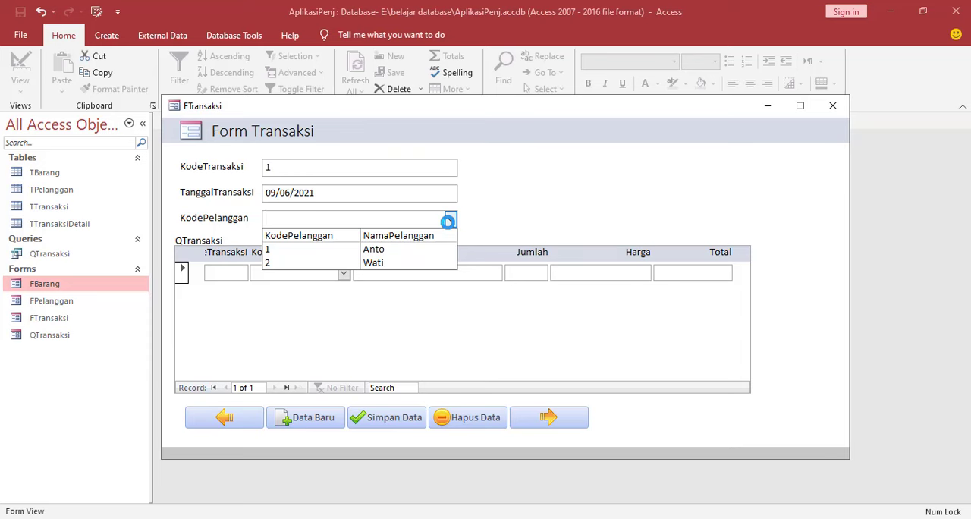
click(399, 258)
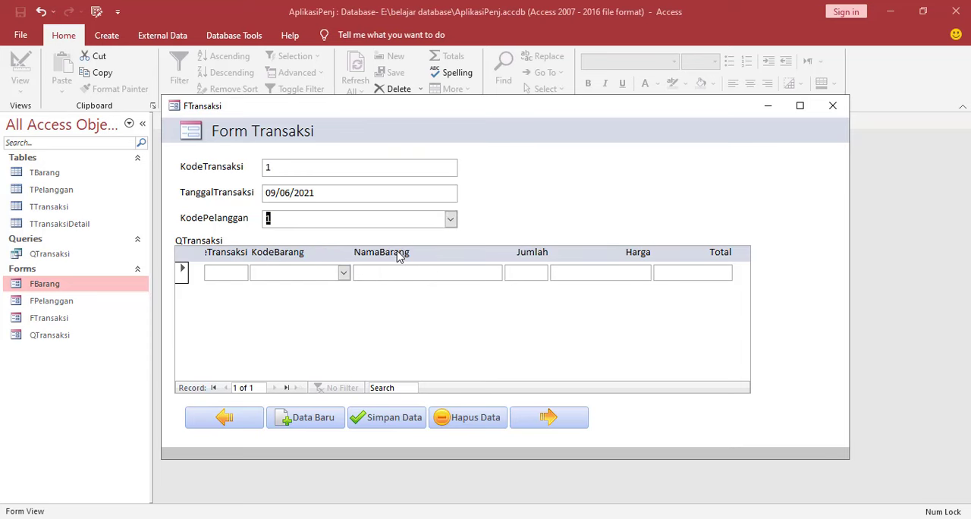
Add item 001 (Gula) with a Jumlah of 12 as the first line in the QTransaksi subform.
click(274, 270)
click(342, 272)
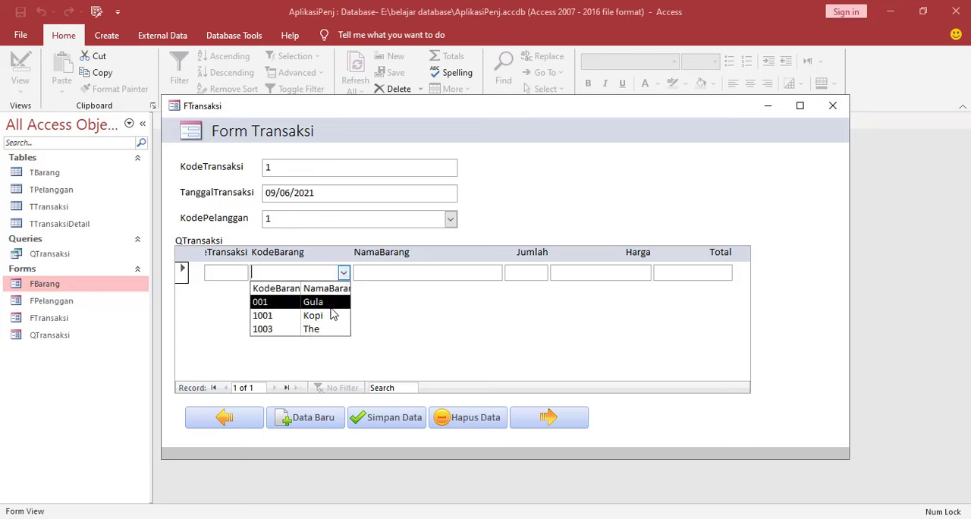
click(331, 307)
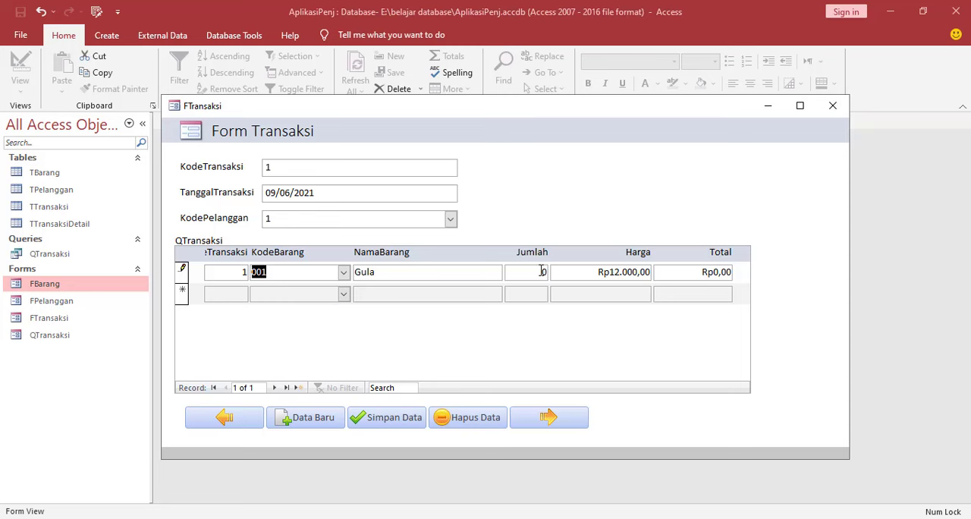
drag(542, 271, 552, 271)
Add item 1001 (Kopi) with a Jumlah of 3 as the second line in the QTransaksi subform.
click(323, 297)
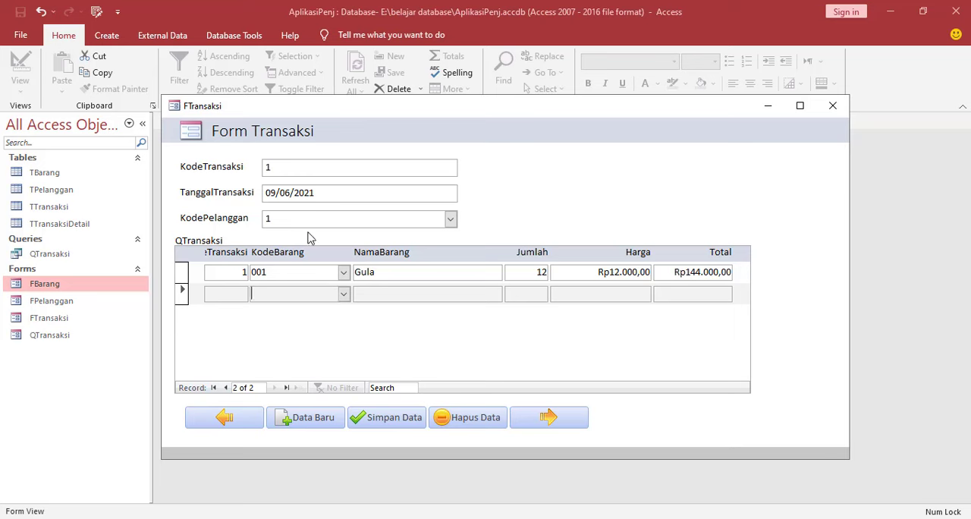
click(344, 295)
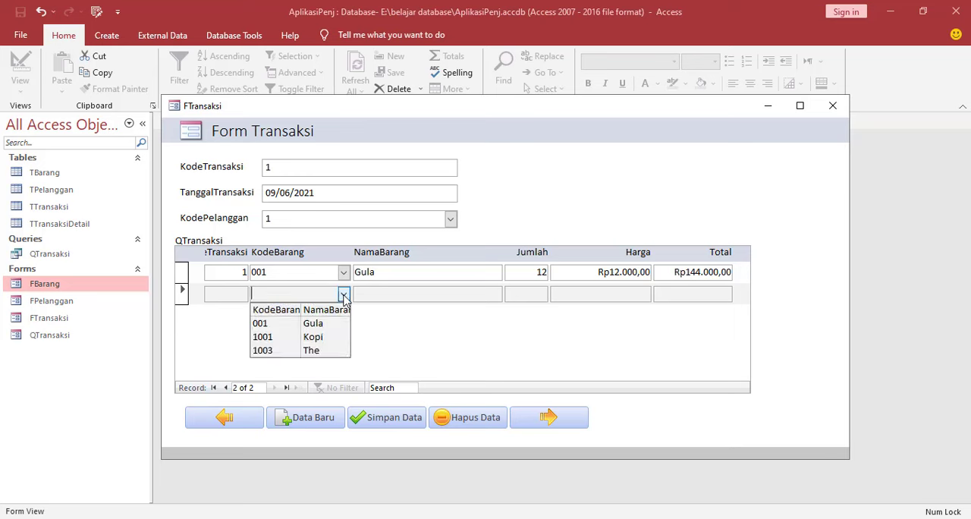
click(331, 337)
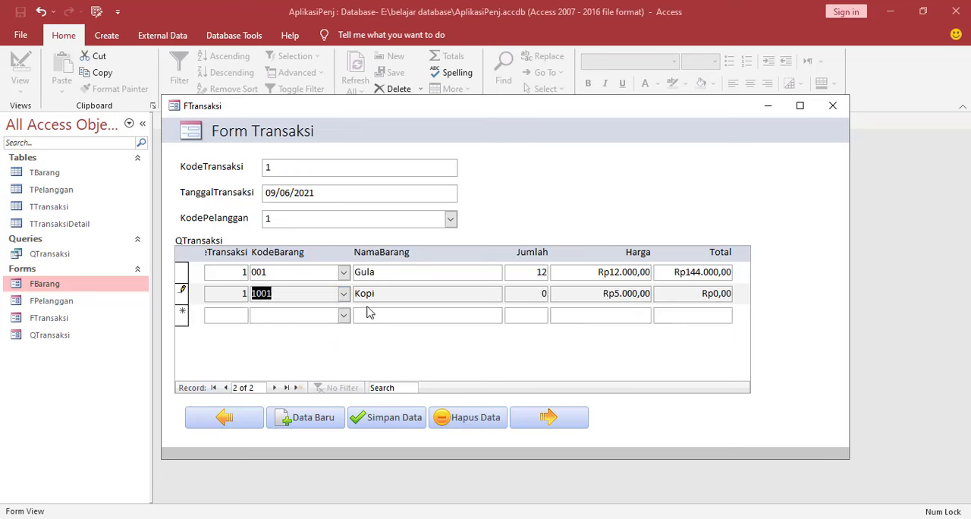
click(543, 294)
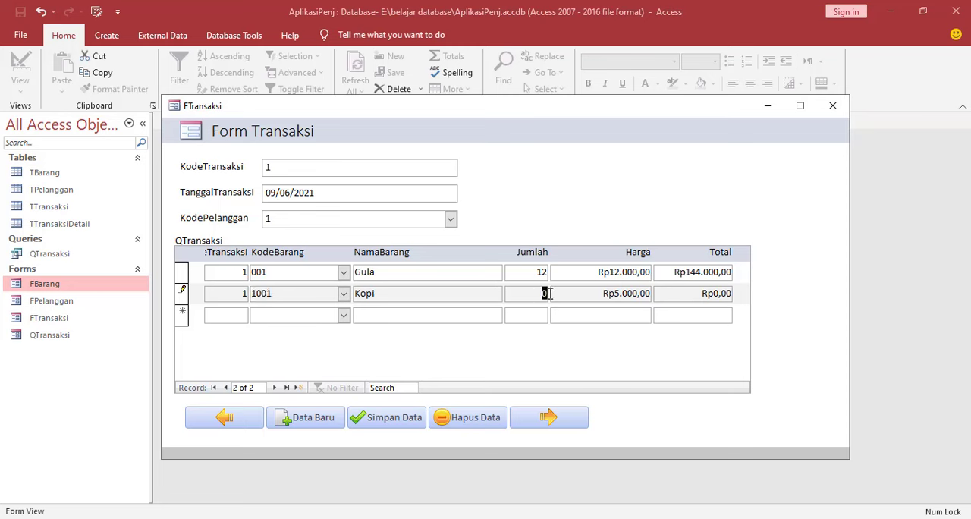
text(3)
click(575, 297)
Save the transaction, bring up a blank new record, and close the FTransaksi form.
click(386, 422)
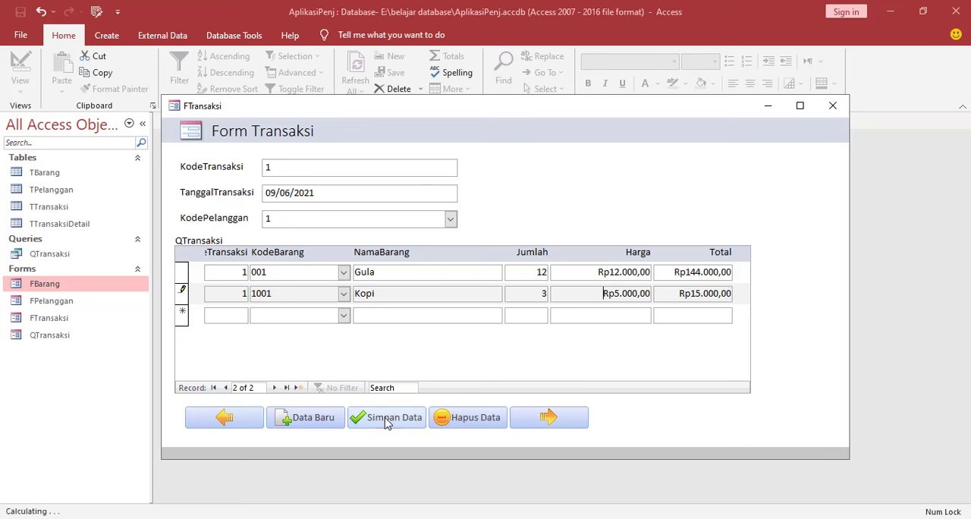
click(298, 425)
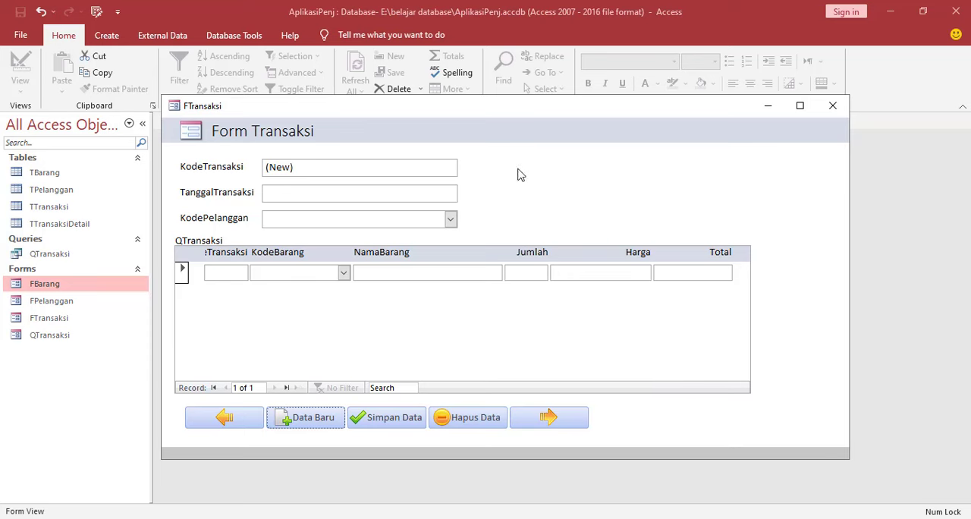
click(833, 106)
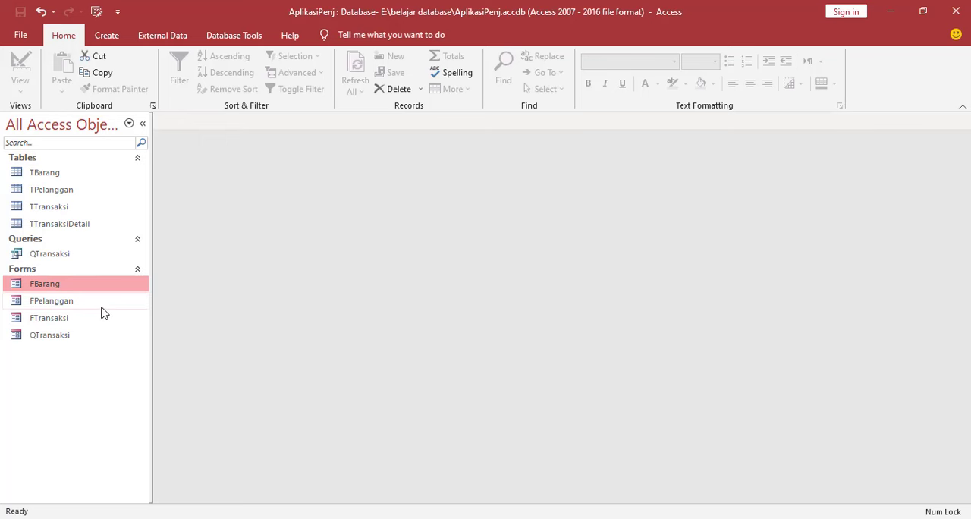
Open the QTransaksi form in Design View and set Visible to No for the KodeTransaksi text box and its header label.
right_click(44, 344)
click(82, 186)
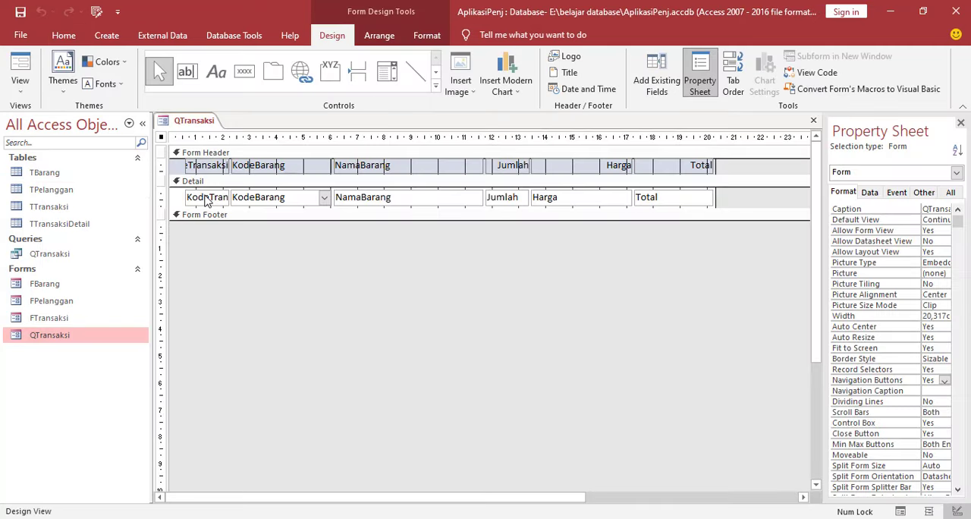
click(206, 198)
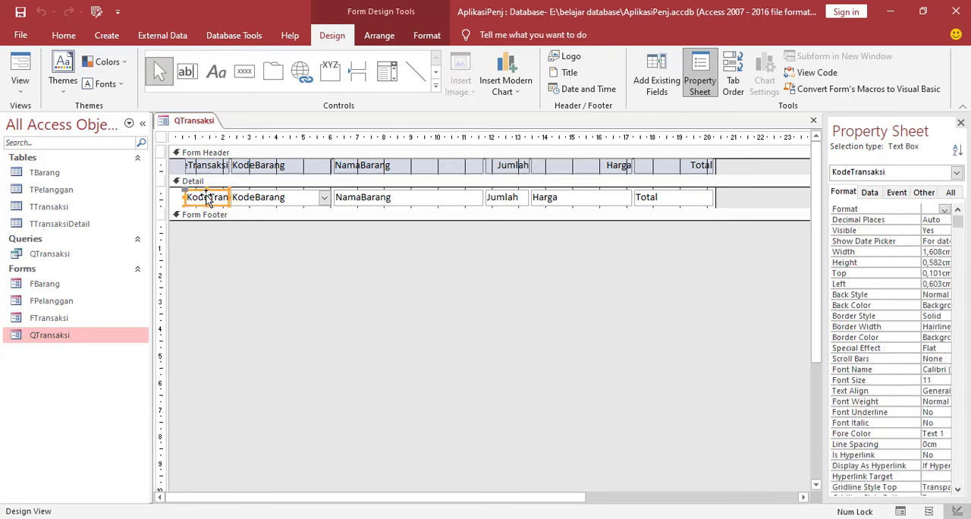
shift+click(210, 169)
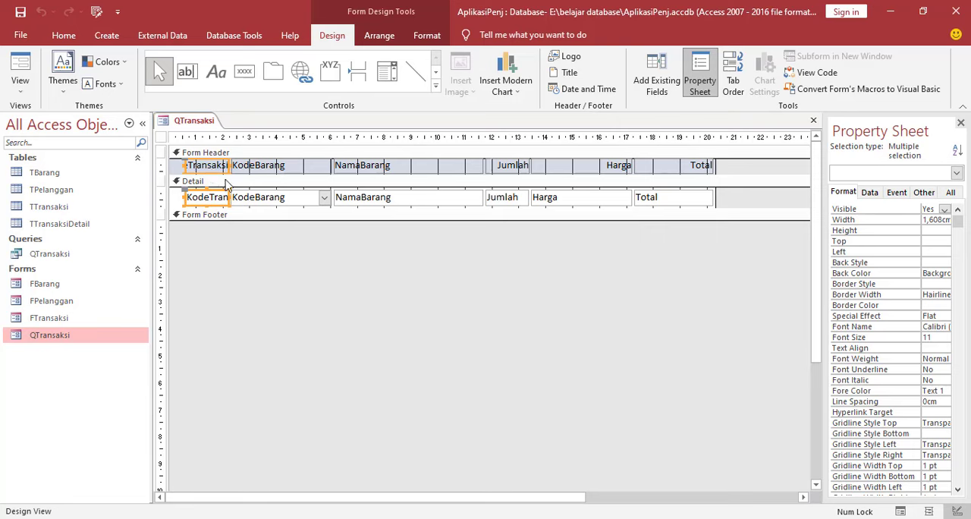
drag(822, 225, 774, 225)
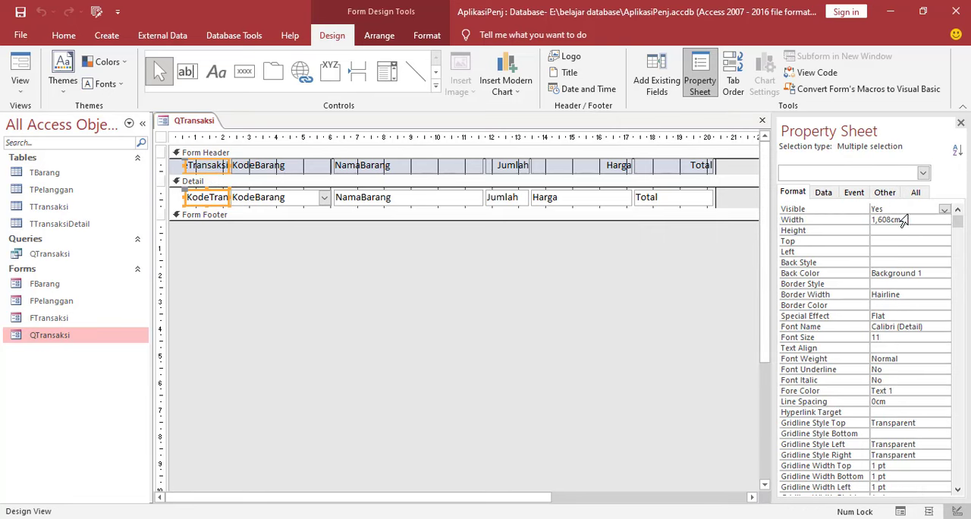
click(945, 210)
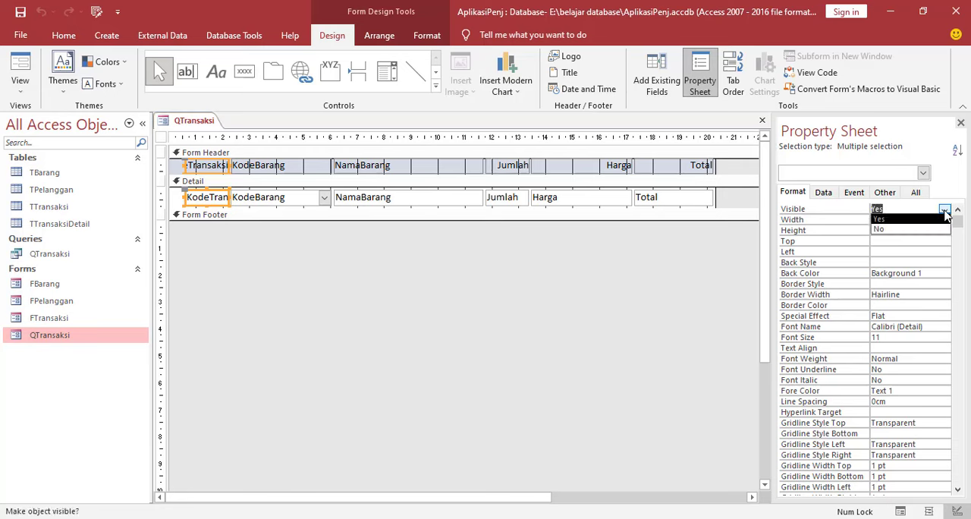
click(885, 230)
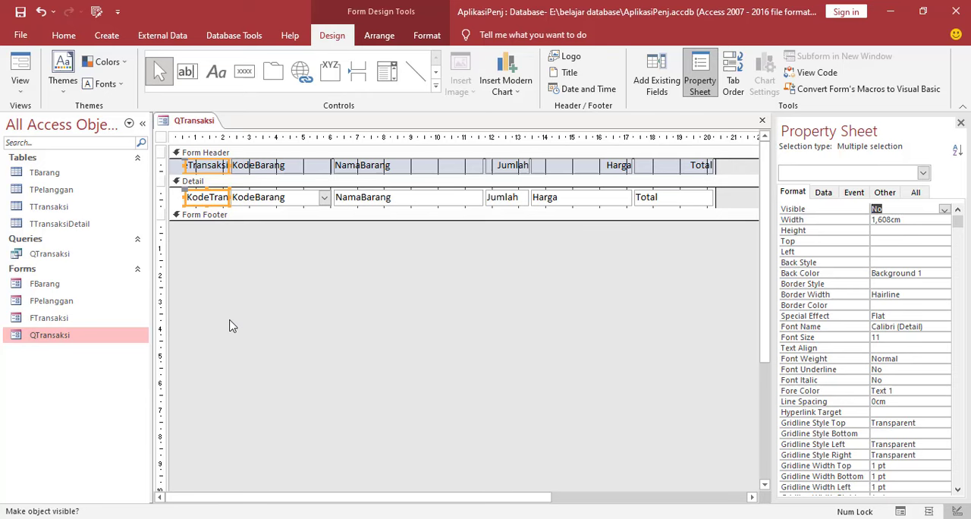
Set Record Selectors and Navigation Buttons to No for the whole QTransaksi form.
click(305, 306)
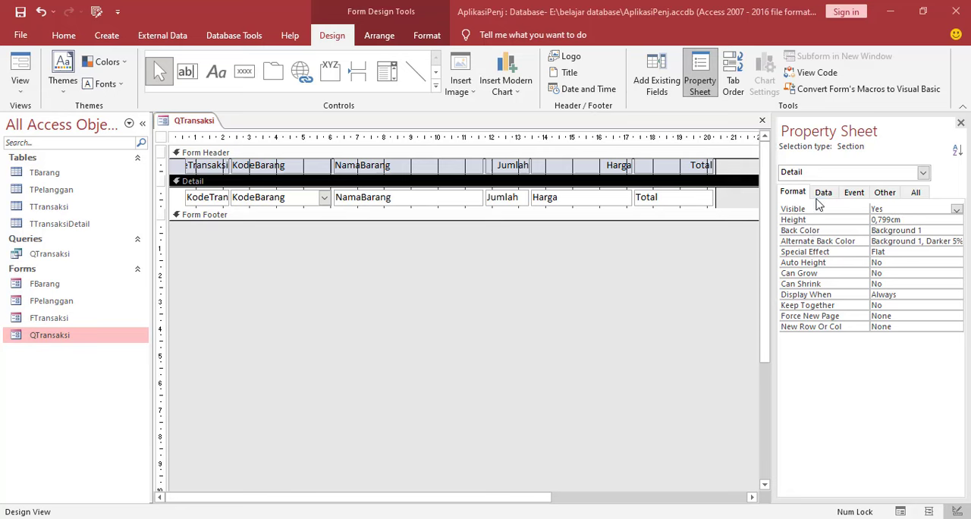
click(924, 173)
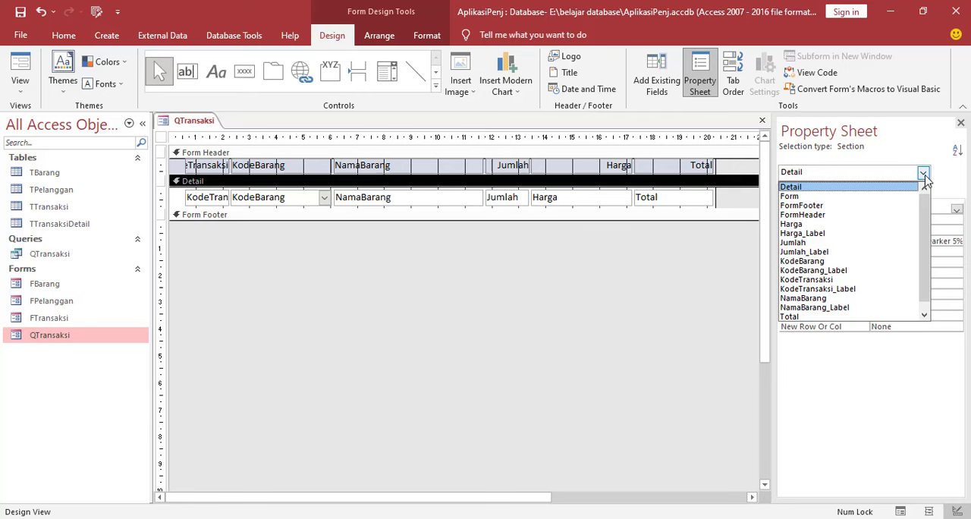
click(810, 198)
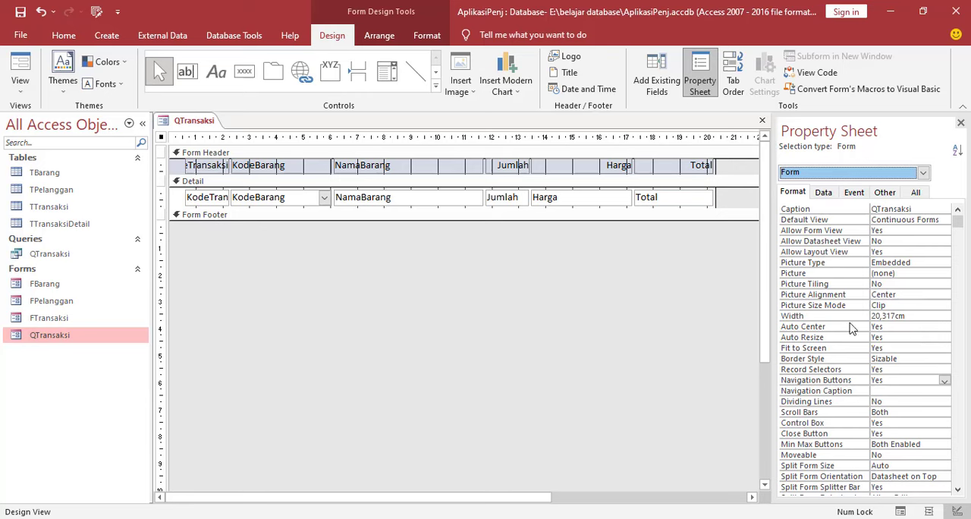
click(898, 370)
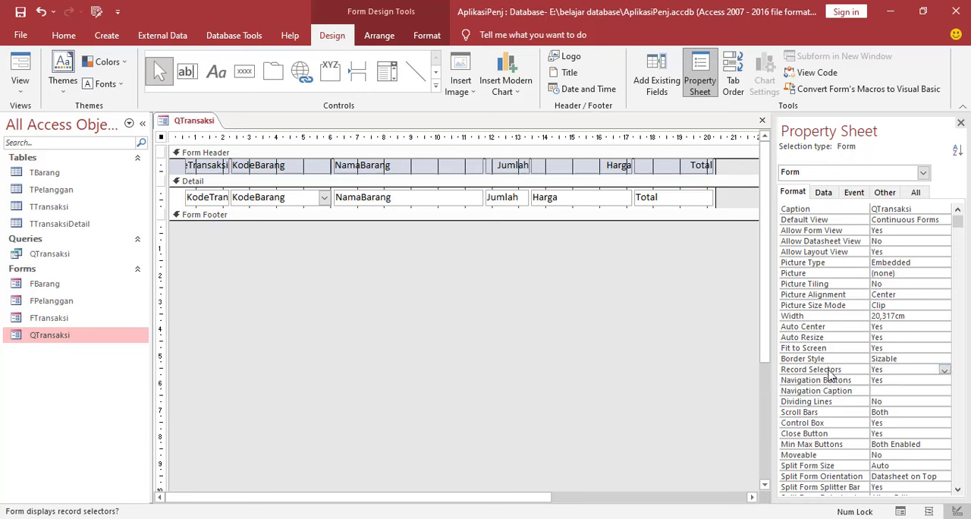
click(945, 370)
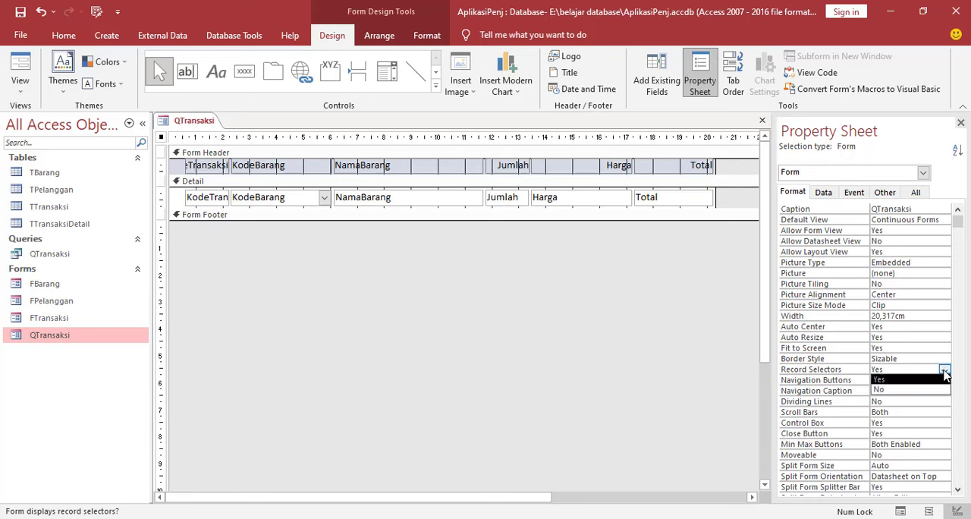
click(878, 391)
click(919, 380)
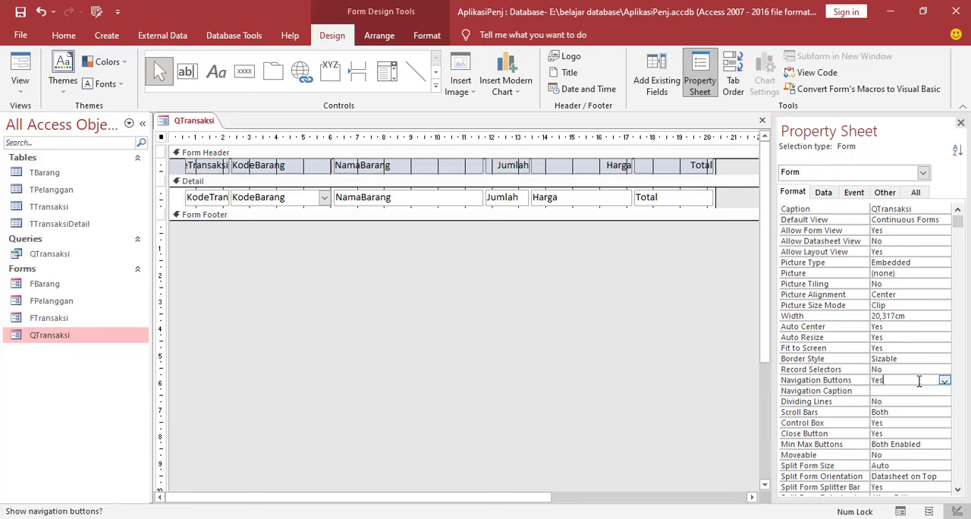
click(945, 380)
click(878, 401)
Set the QTransaksi form's Pop Up and Modal properties to Yes.
click(881, 196)
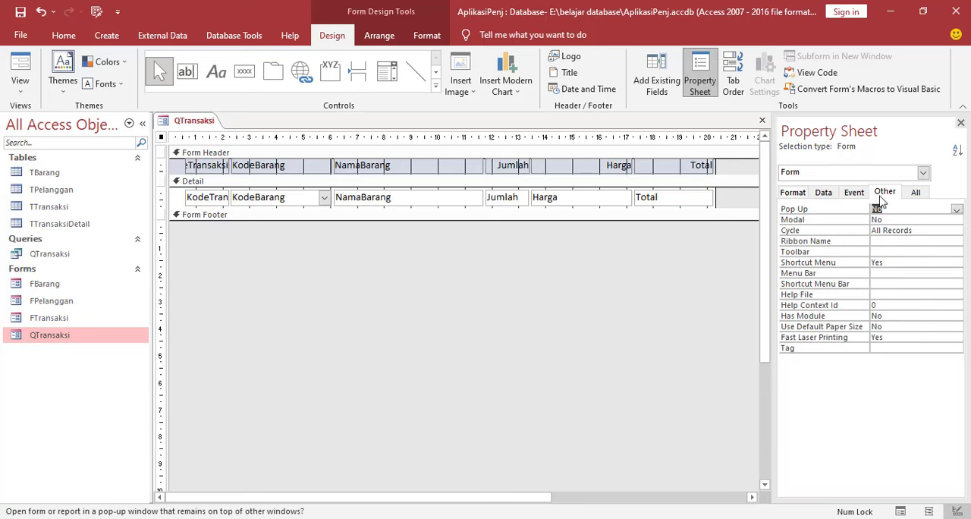
click(957, 210)
click(910, 219)
click(910, 219)
click(957, 220)
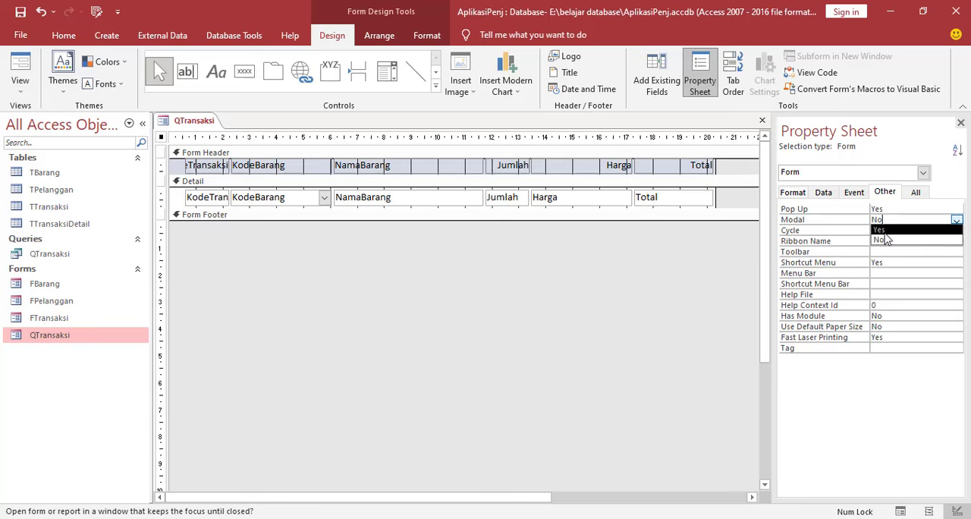
click(887, 230)
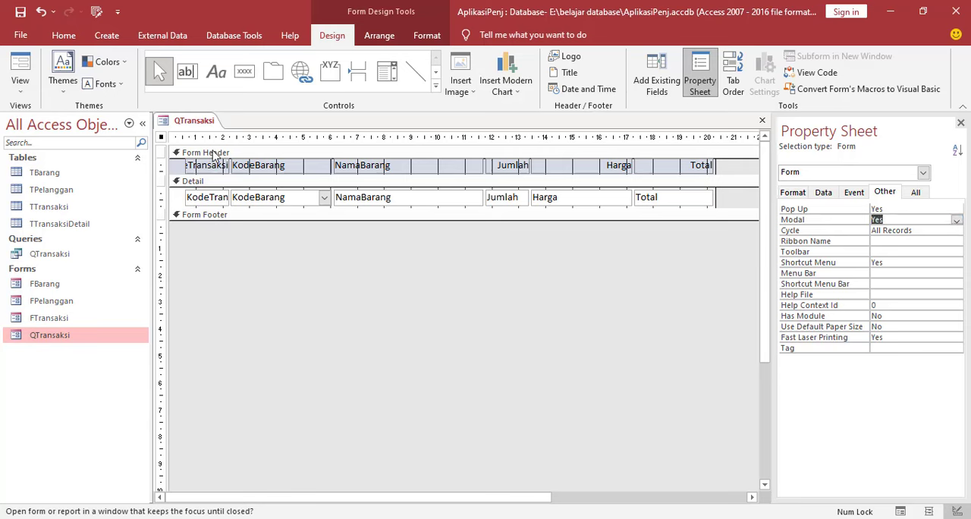
Expand the Form Footer section of QTransaksi to a height of about 2.3 cm.
click(503, 222)
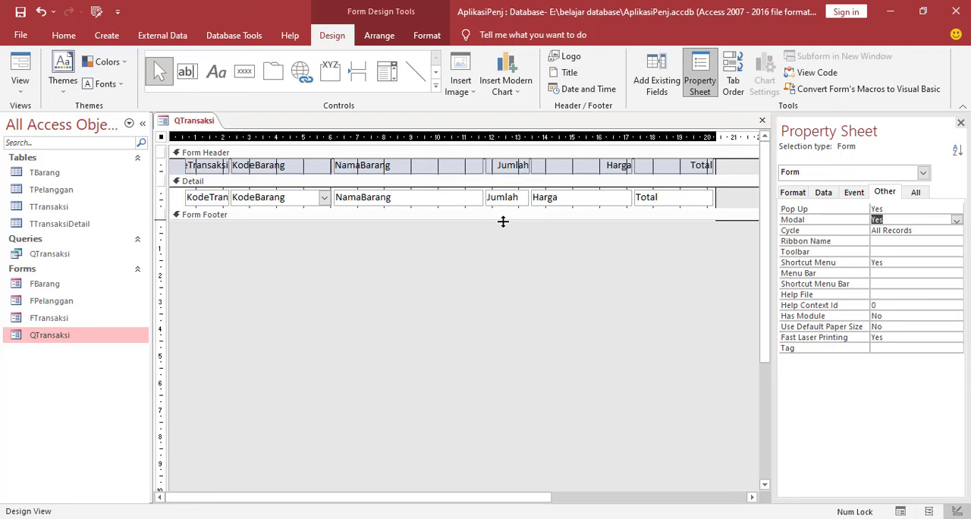
drag(503, 222, 497, 267)
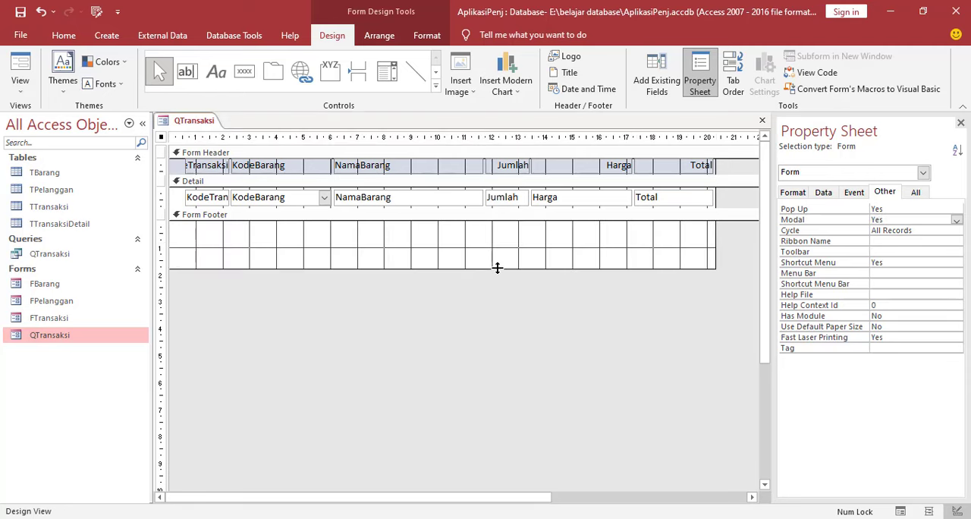
click(458, 217)
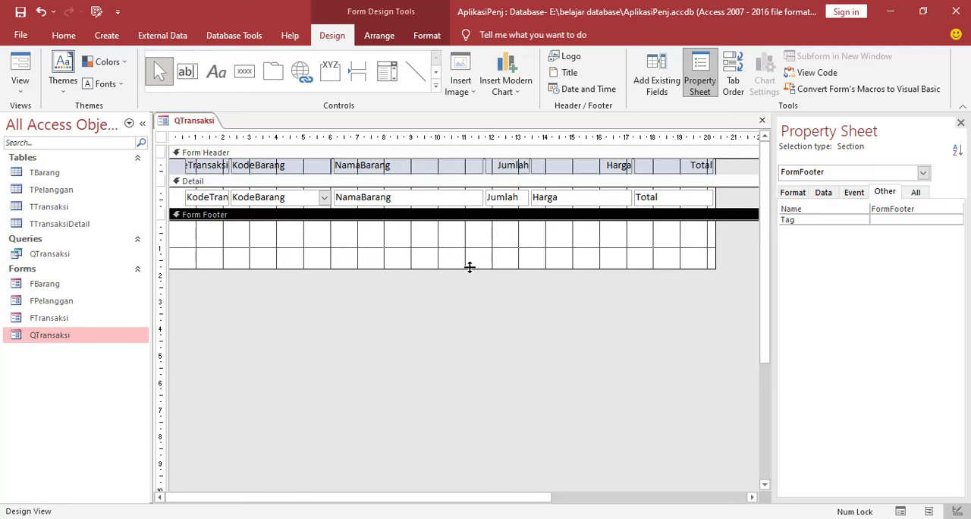
drag(469, 267, 468, 283)
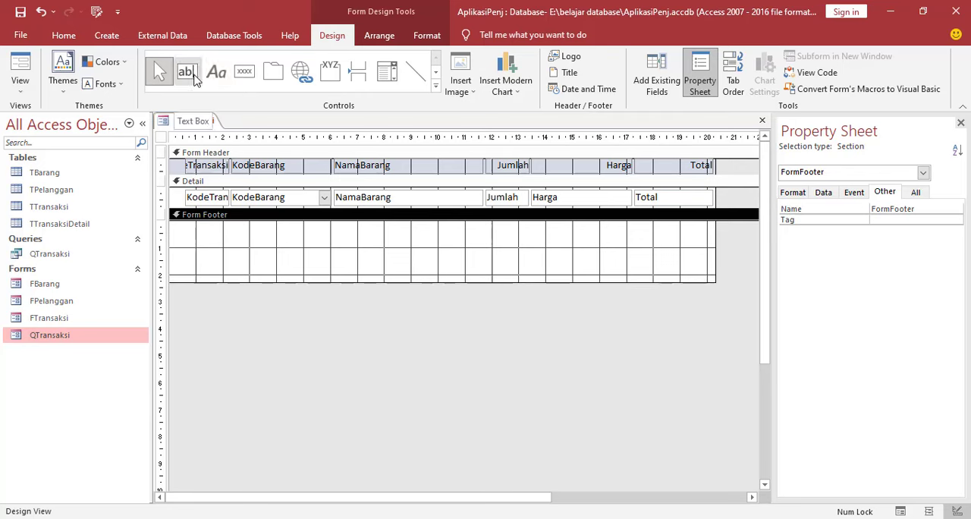
Add an unbound text box about 4 cm wide to the Form Footer, aligning its right edge with the Total field.
click(187, 73)
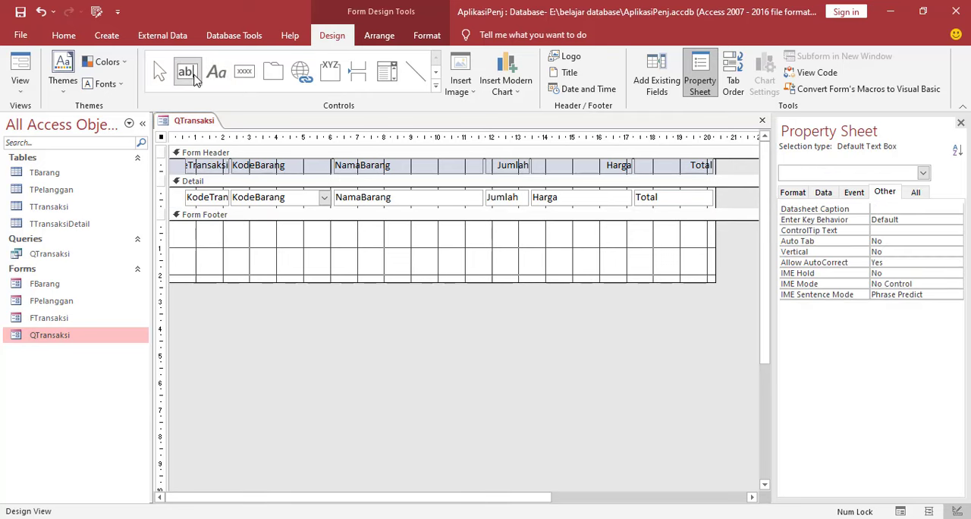
click(193, 79)
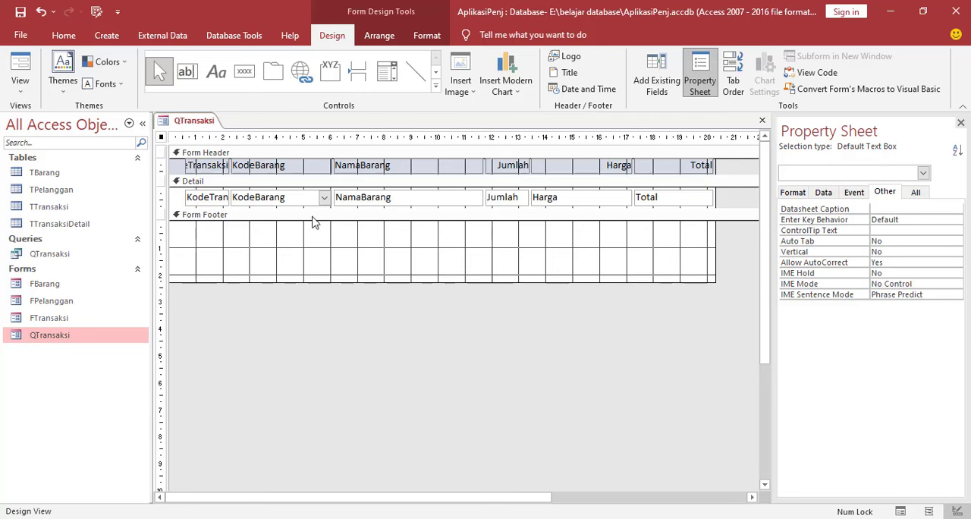
click(186, 72)
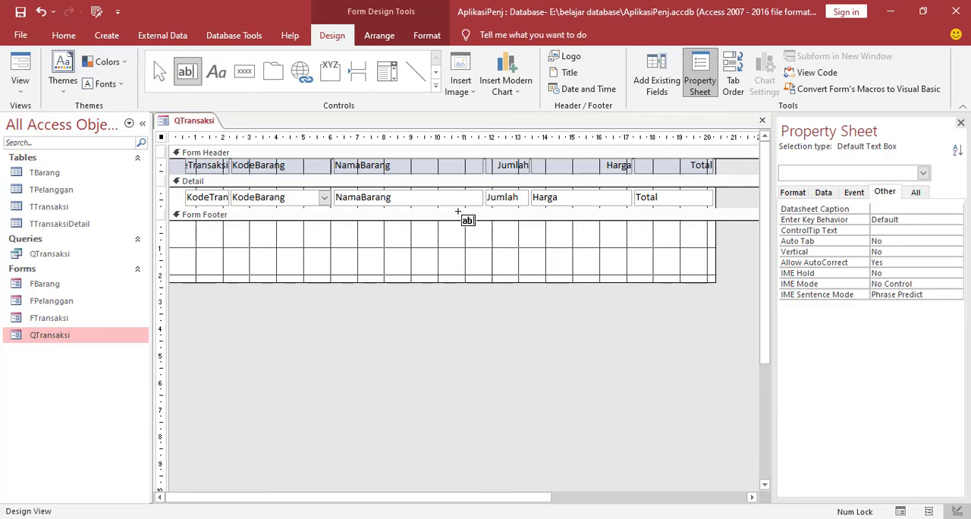
drag(590, 228, 700, 242)
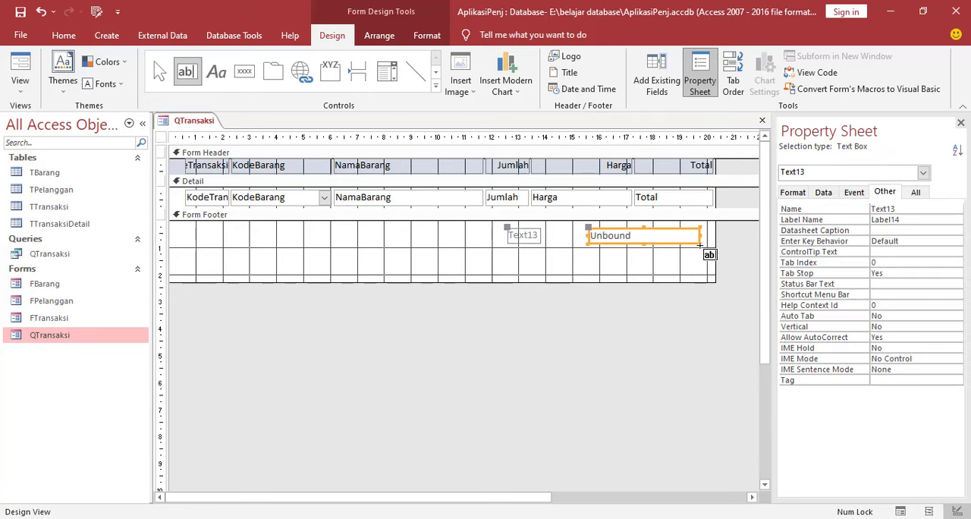
click(658, 260)
drag(659, 241, 673, 236)
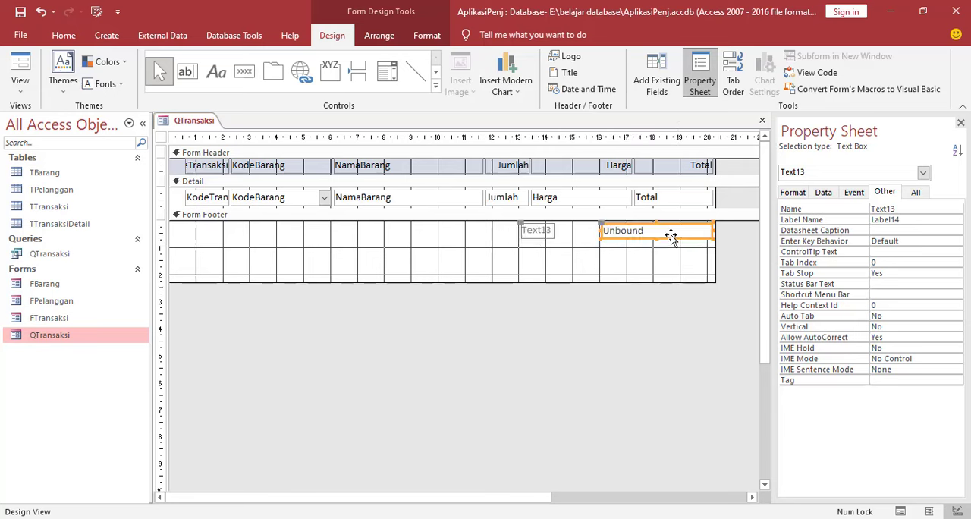
Change the caption of the new footer text box's label to "Total Belanja".
click(540, 232)
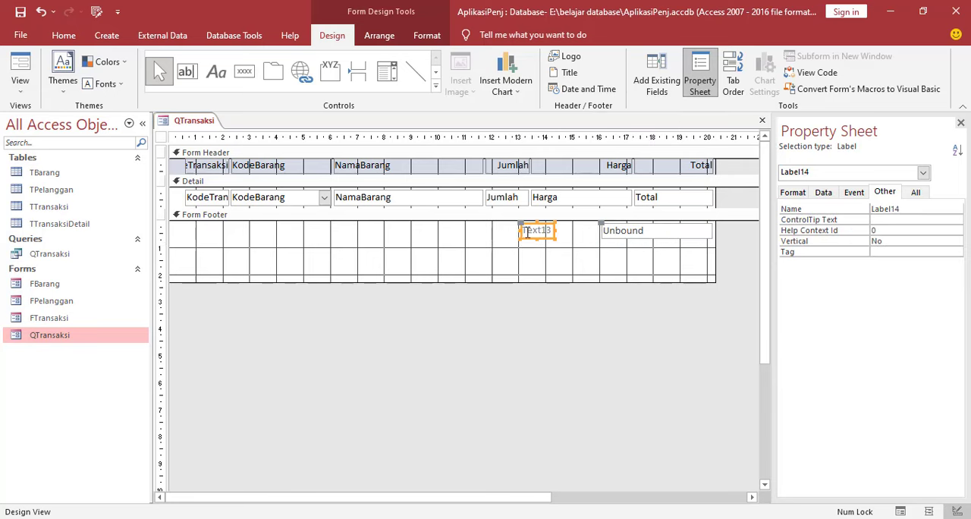
click(527, 232)
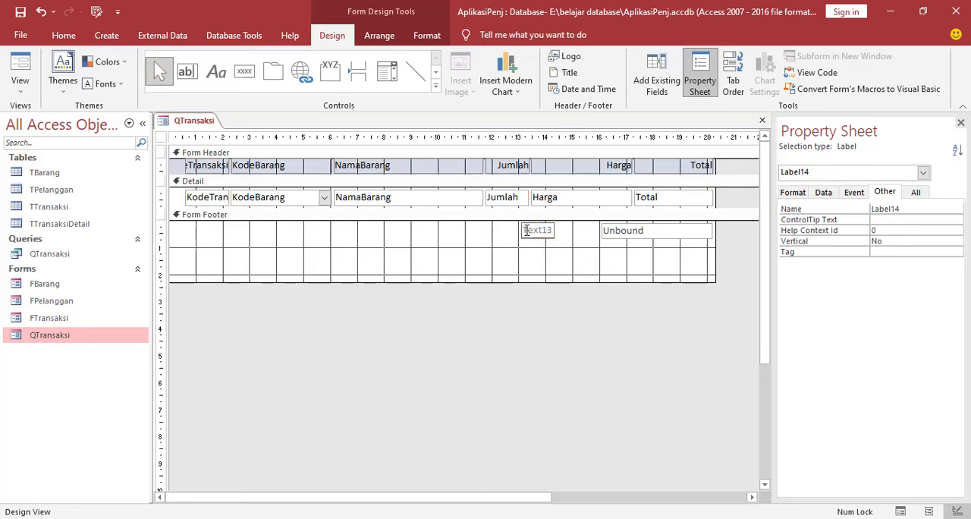
drag(529, 232, 548, 231)
key(BackSpace)
text(otal Belanja)
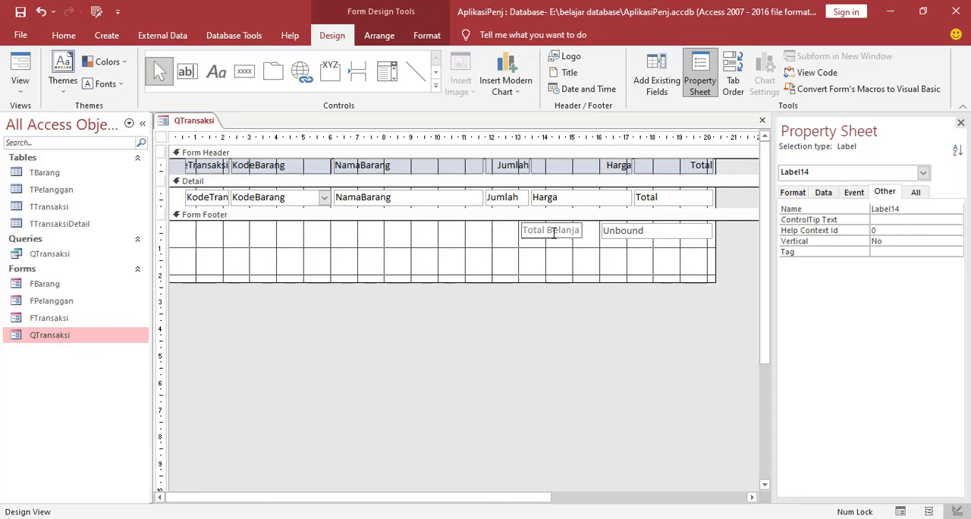
Format the Total Belanja label and its unbound text box in the Form Footer with black, bold text.
click(577, 272)
click(559, 232)
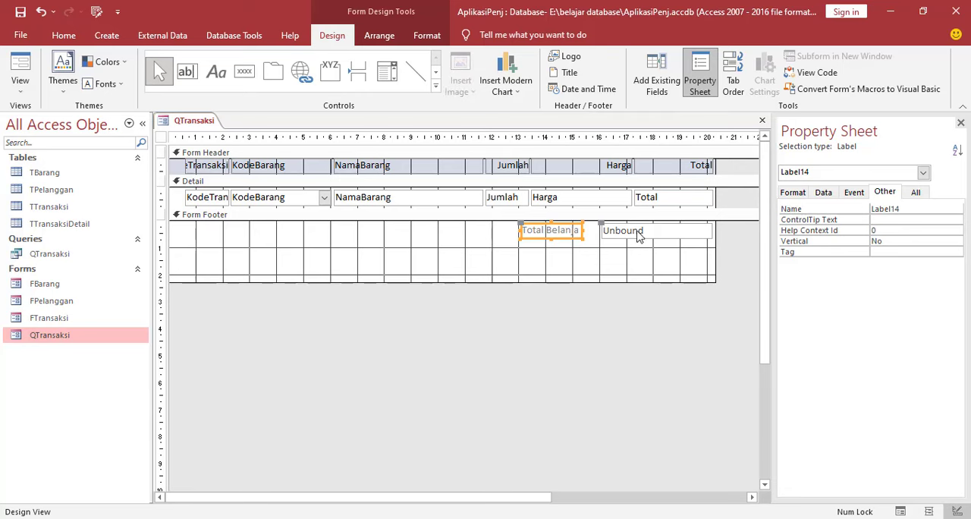
shift+click(639, 237)
click(427, 36)
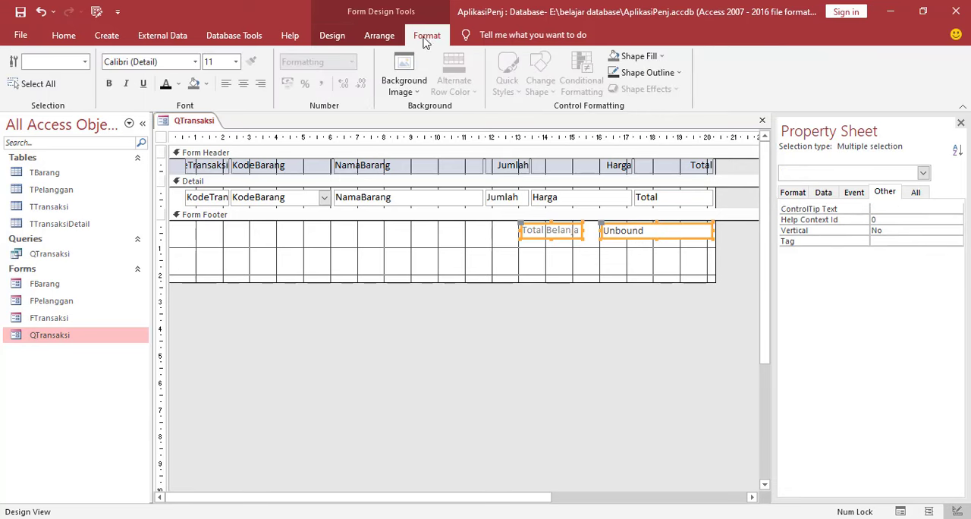
click(167, 85)
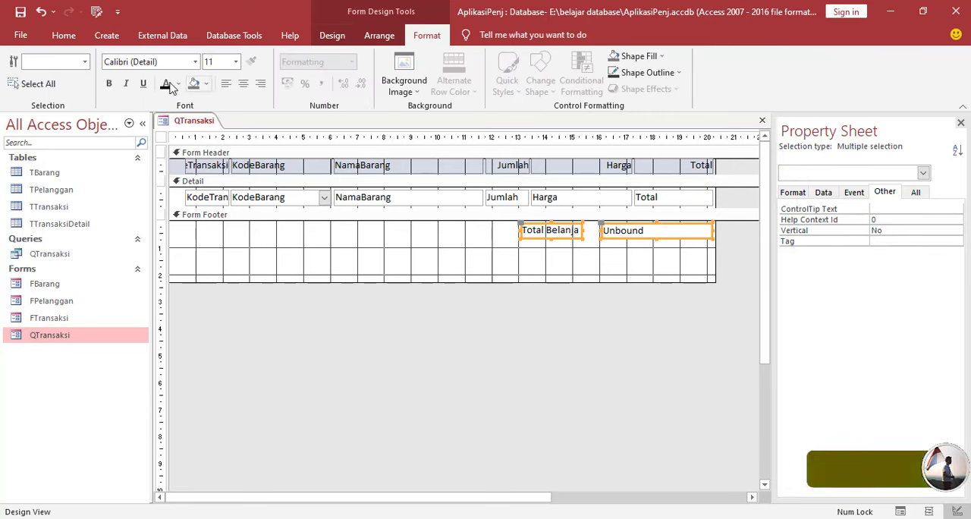
click(109, 84)
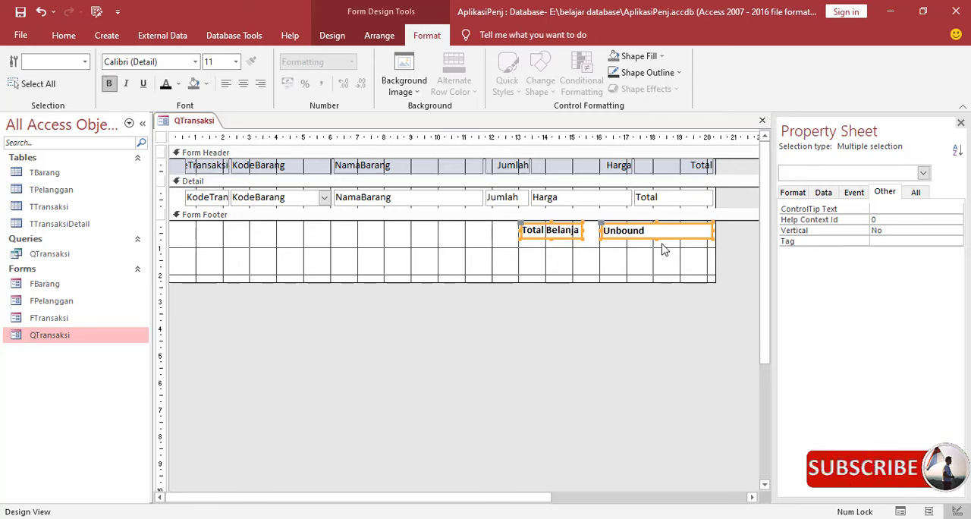
Increase the height of the Total Belanja label and its text box to about 0.8 cm each.
drag(657, 240, 657, 247)
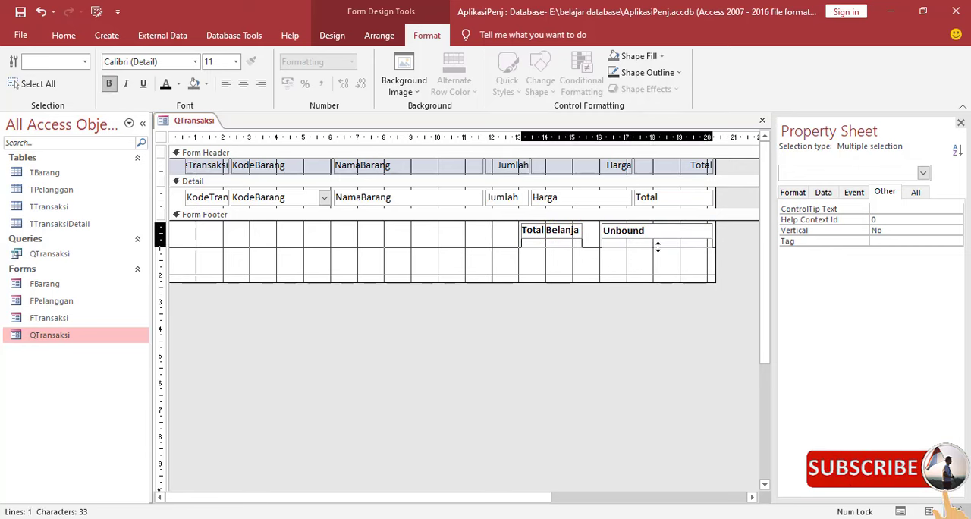
click(565, 259)
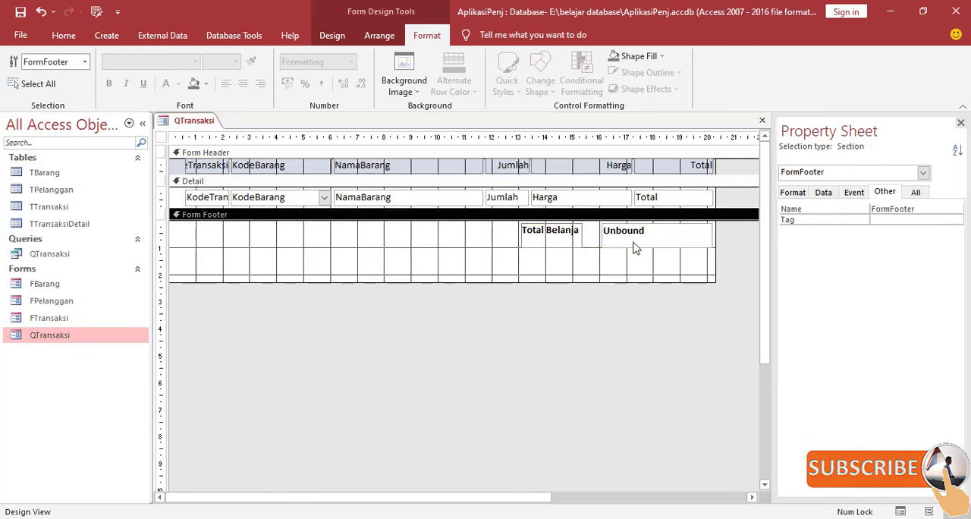
click(642, 238)
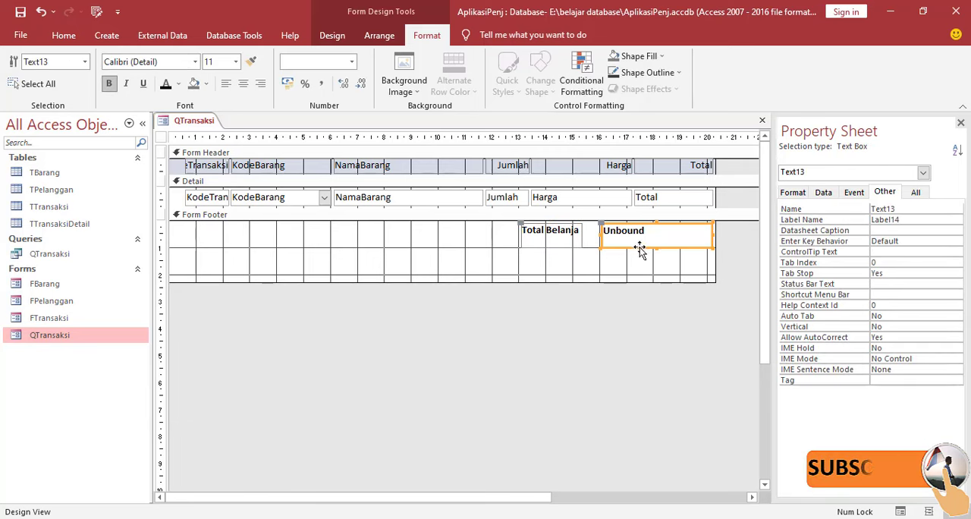
click(657, 245)
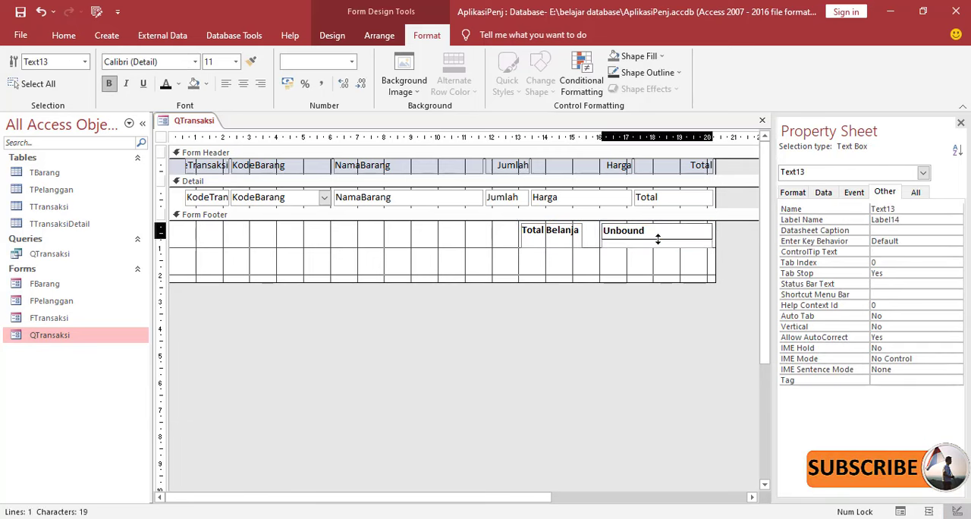
click(582, 252)
click(559, 252)
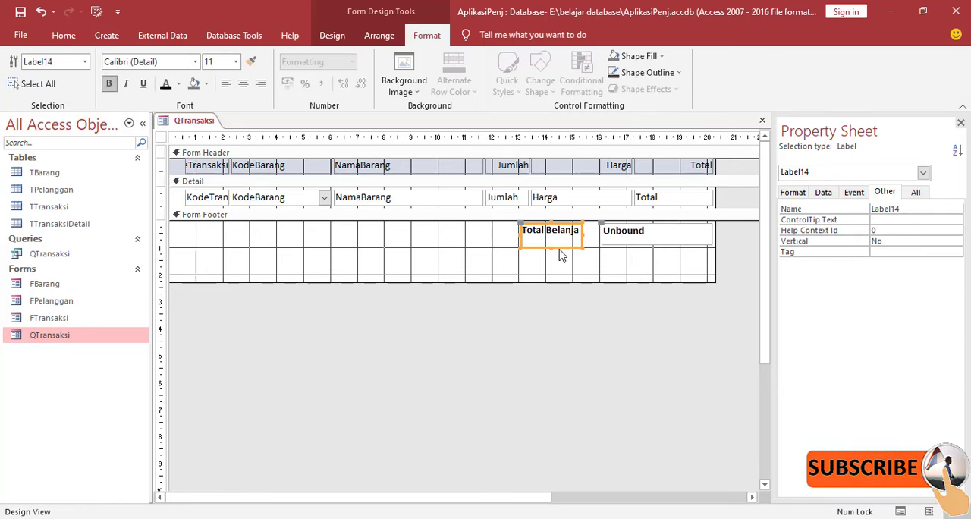
click(554, 241)
click(577, 257)
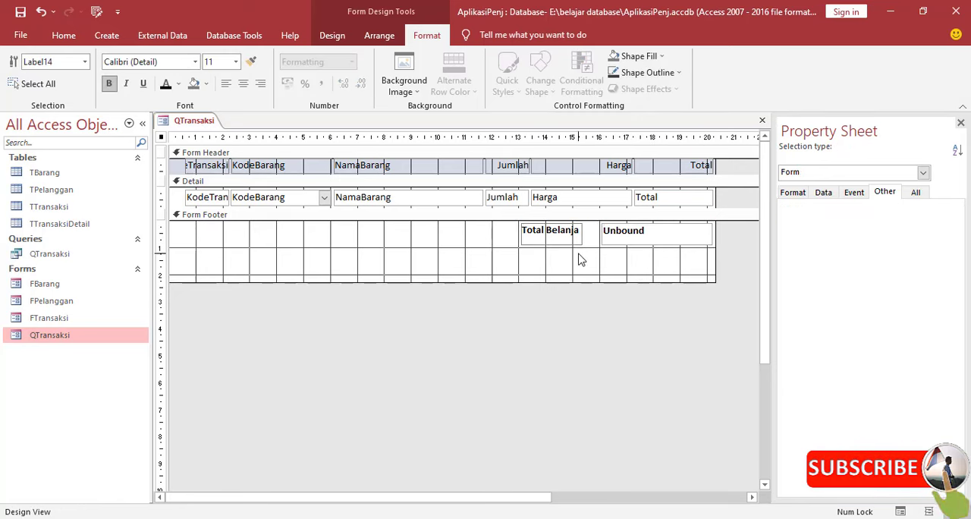
Rename the unbound footer text box beside the Total Belanja label to txttotalbelanja.
click(630, 241)
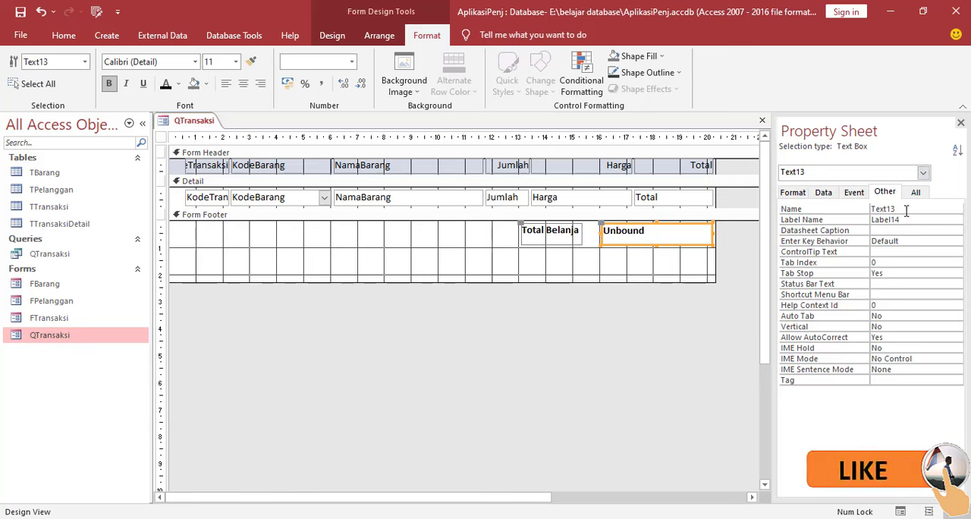
drag(896, 209, 867, 209)
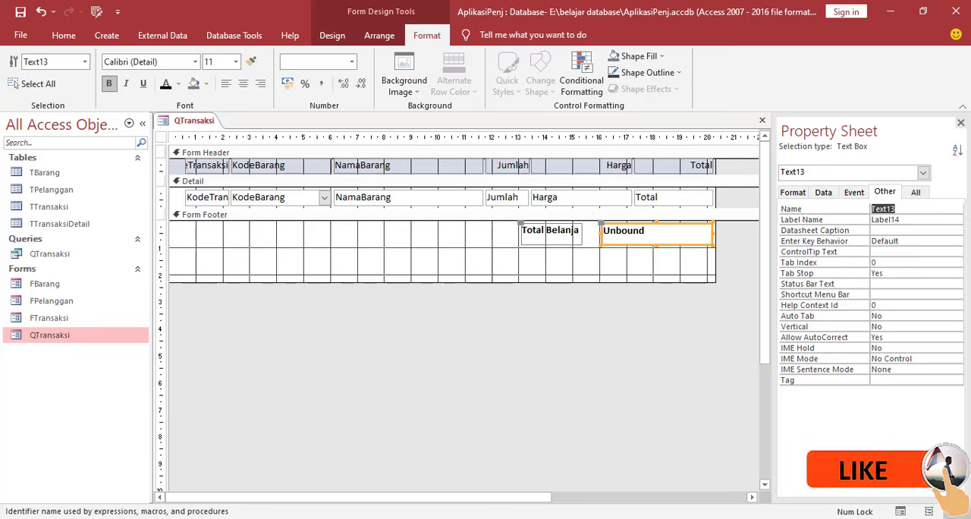
text(txt)
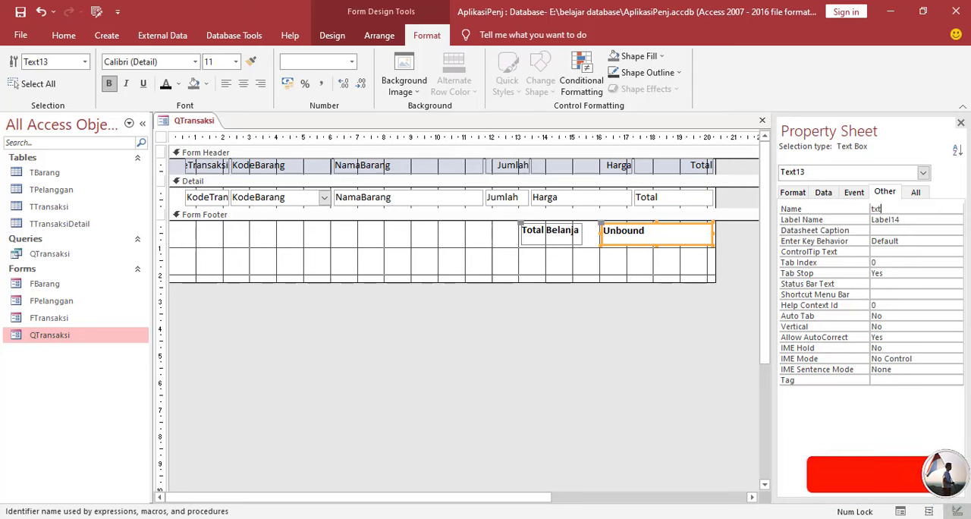
text(tota)
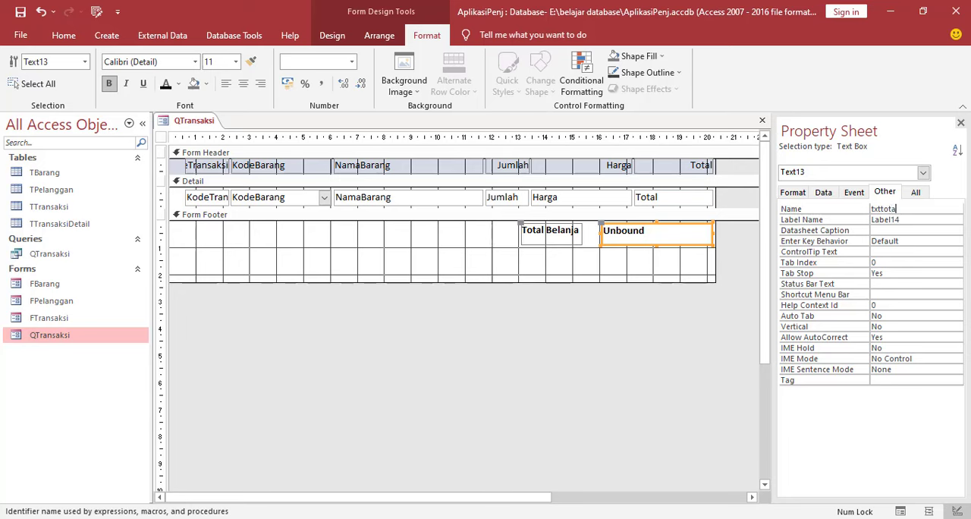
text(l)
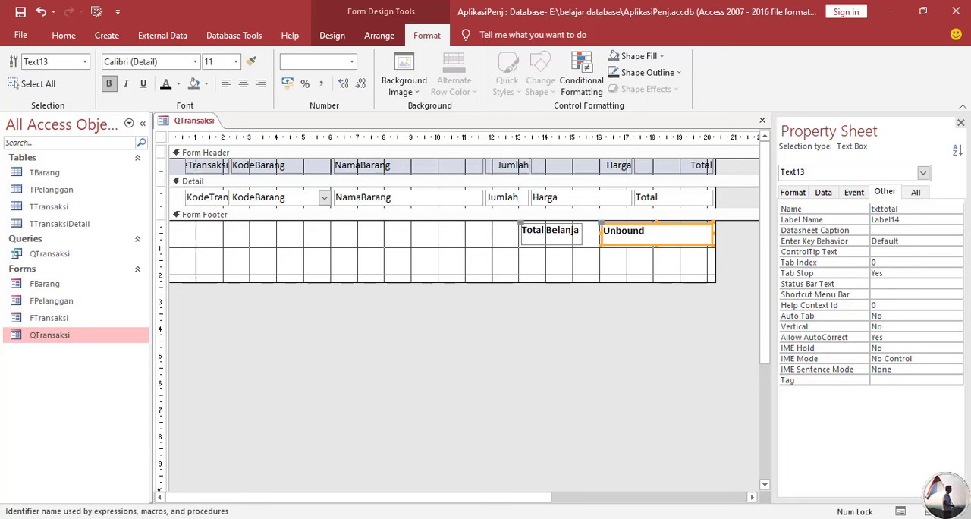
text(bela)
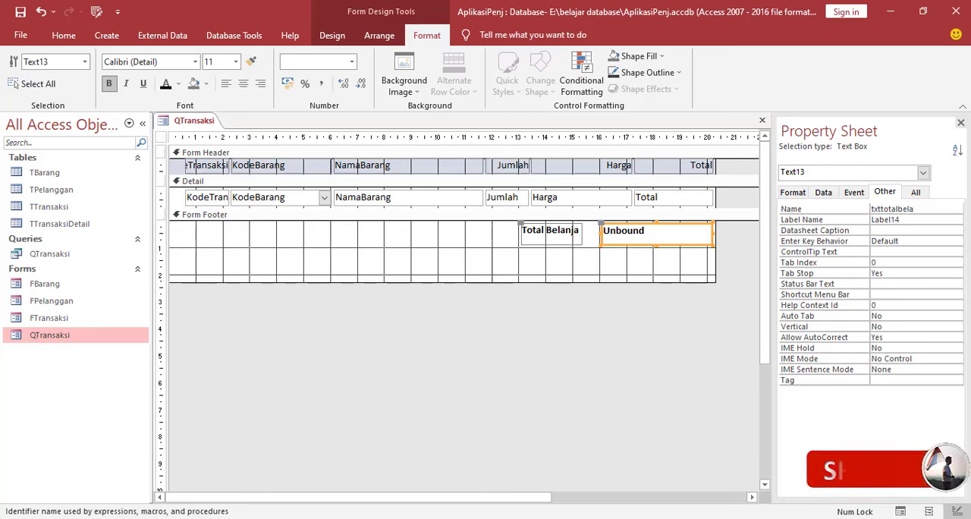
text(nja)
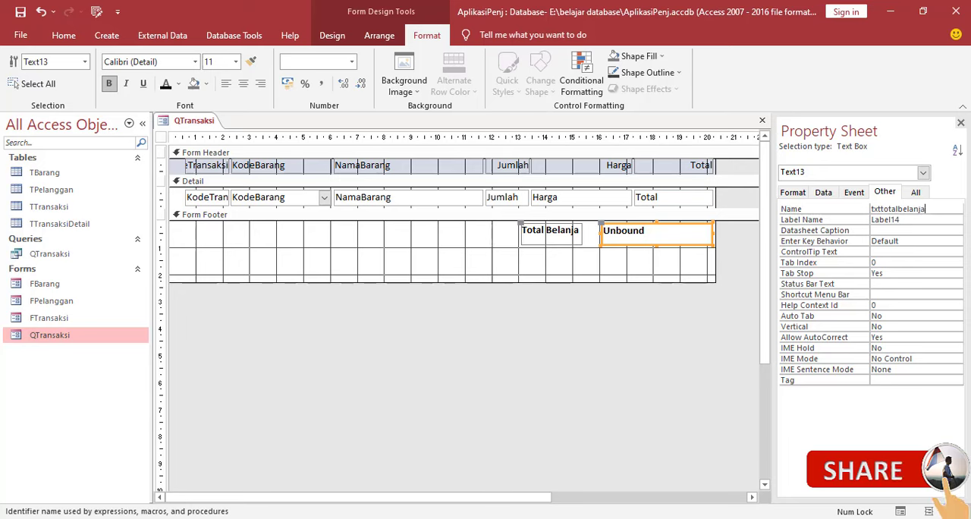
Build the expression =Sum([Total]) as the control source of the txttotalbelanja text box.
click(825, 194)
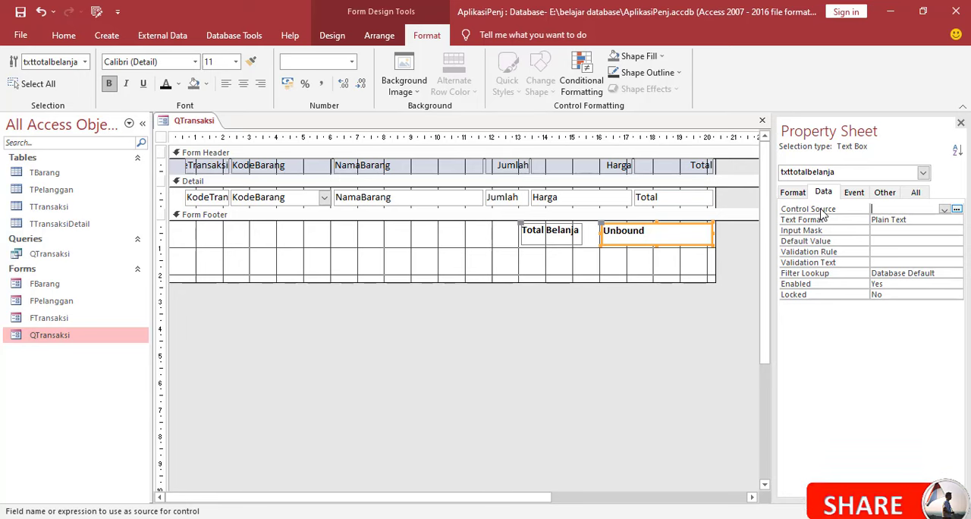
click(956, 211)
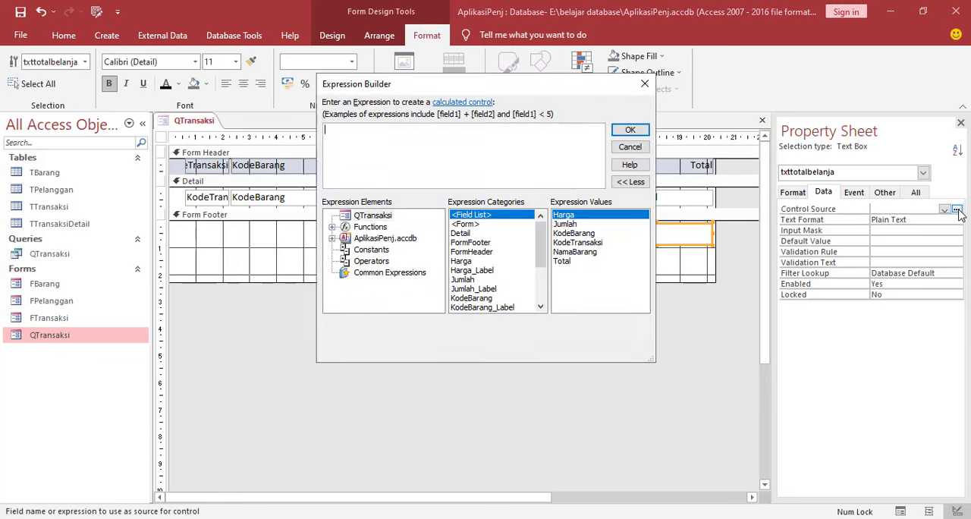
drag(564, 200, 575, 266)
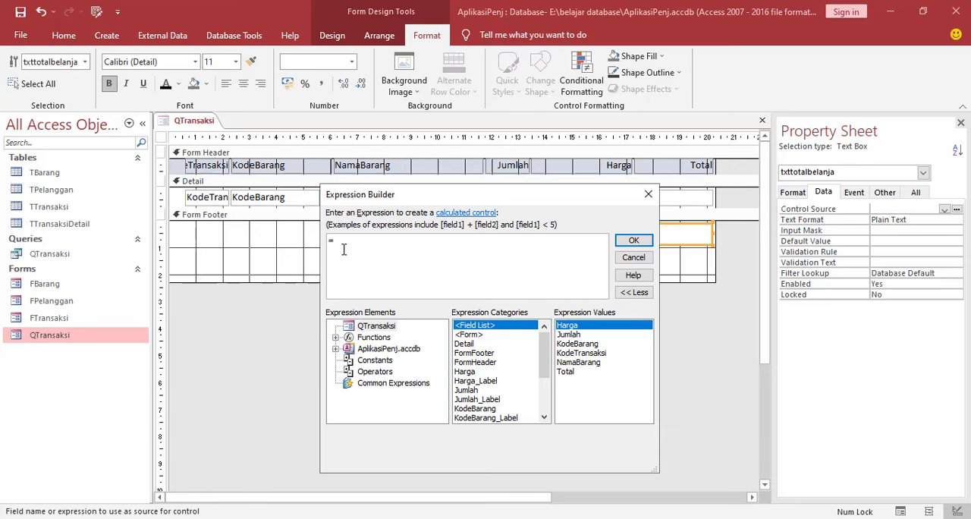
text(su)
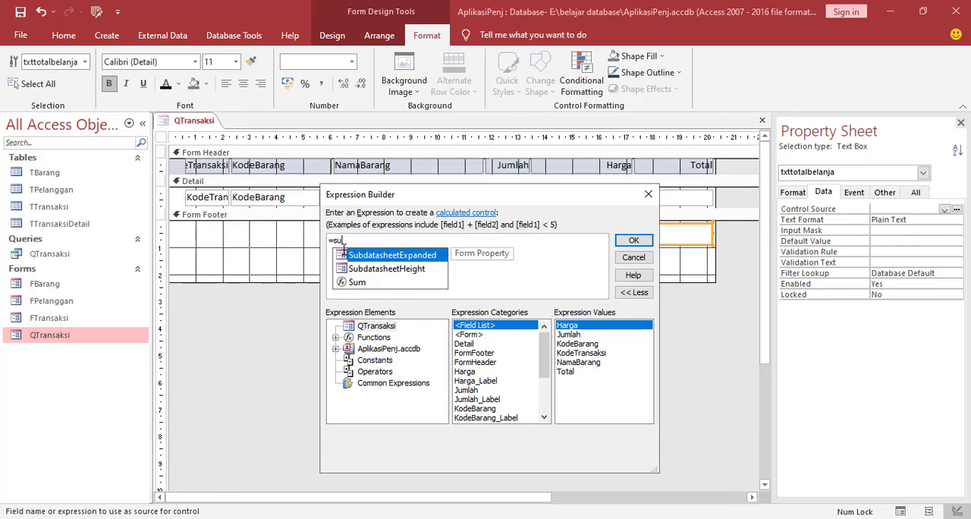
double_click(367, 281)
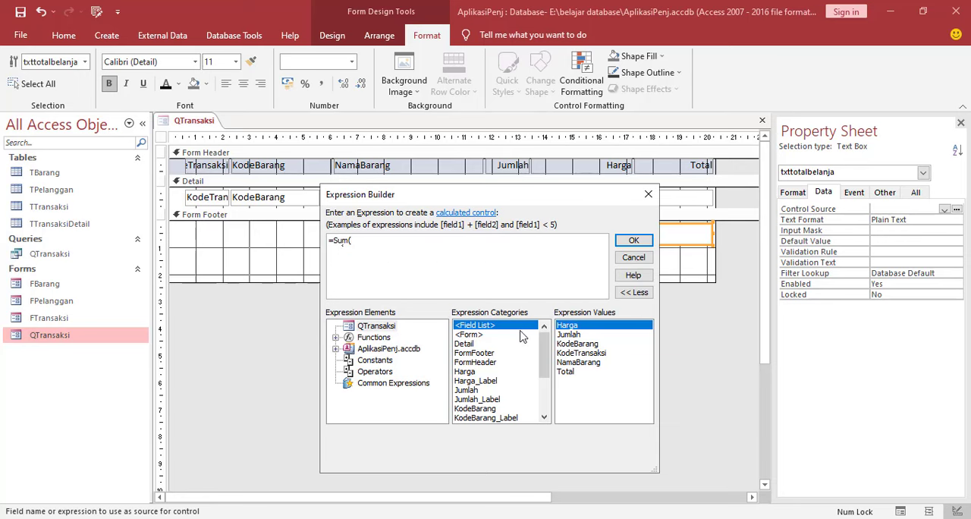
double_click(566, 372)
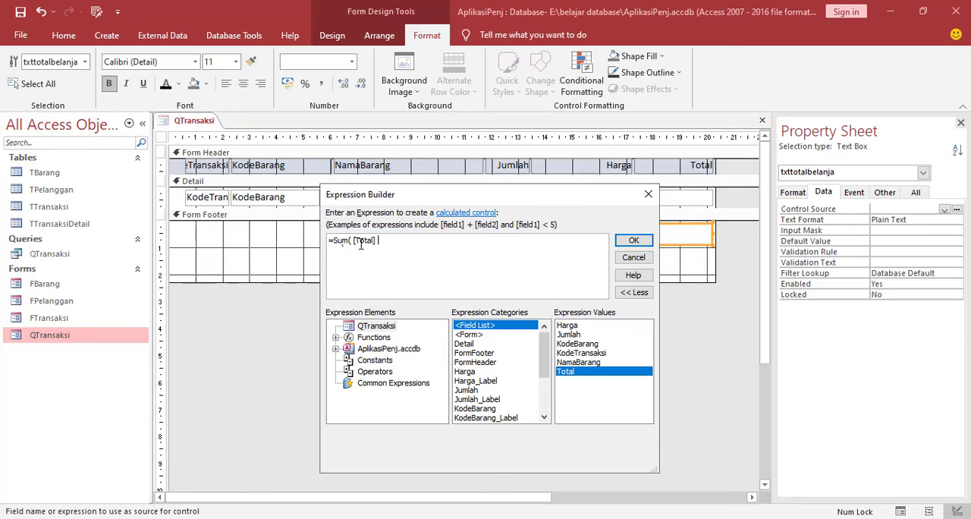
click(384, 258)
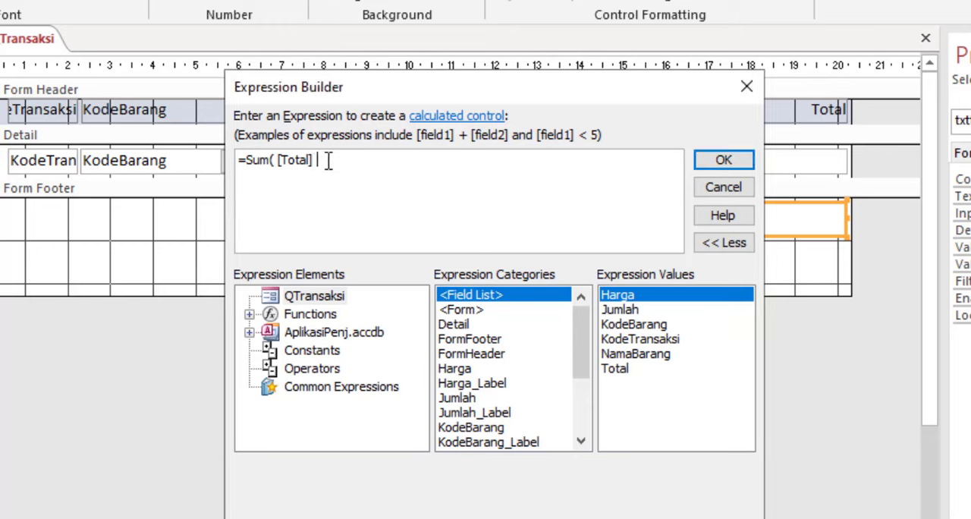
key(BackSpace)
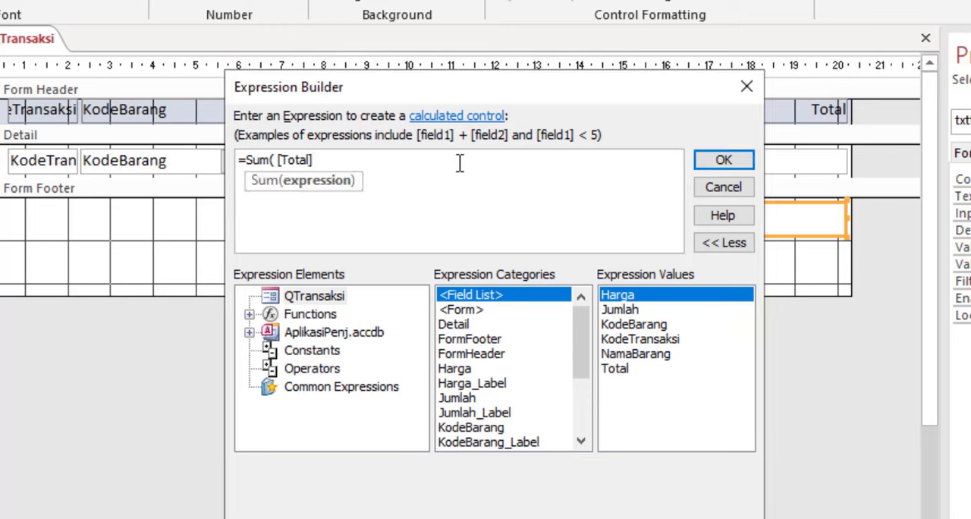
text())
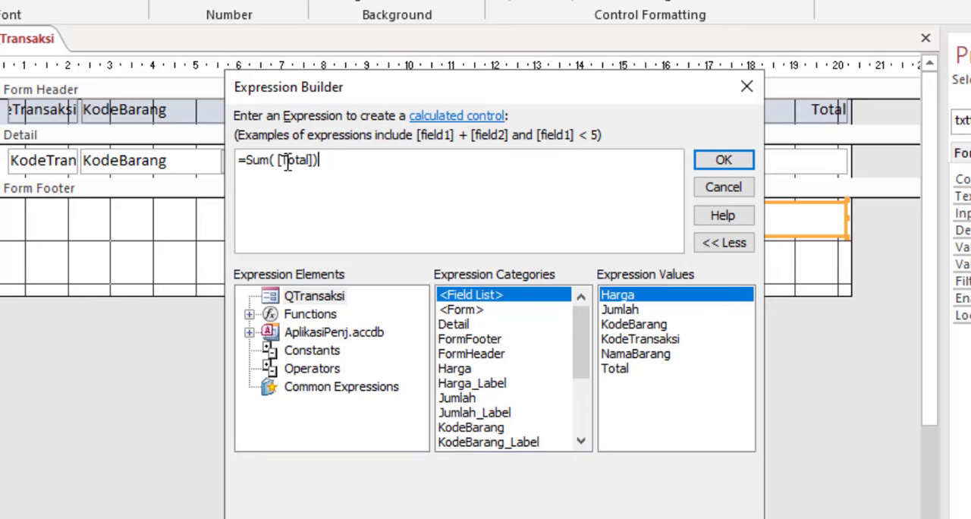
key(BackSpace)
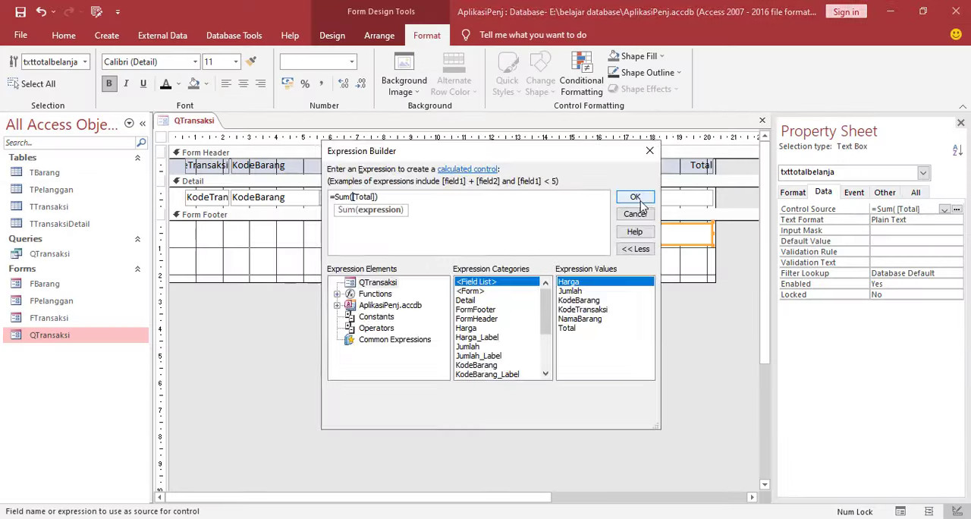
click(732, 167)
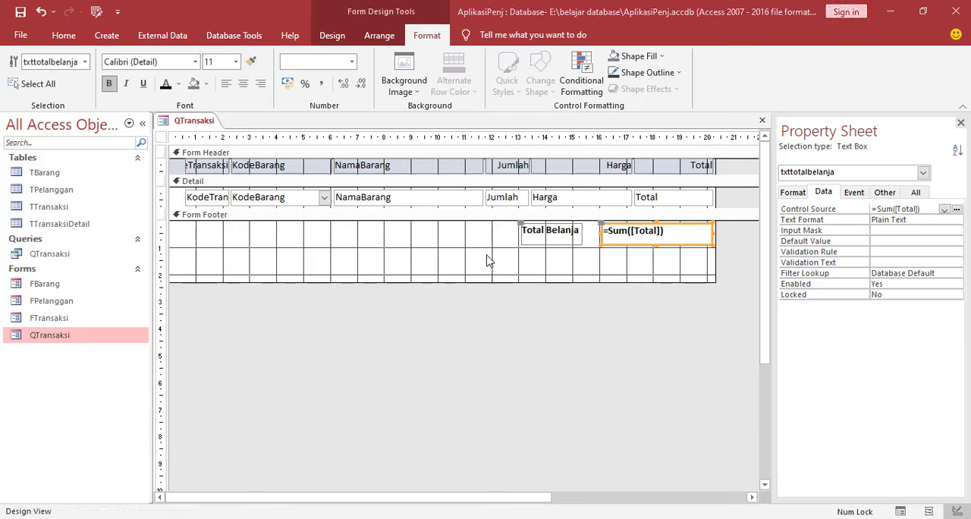
Add a second unbound text box about 4 cm wide to the Form Footer, below the Total Belanja field.
click(333, 35)
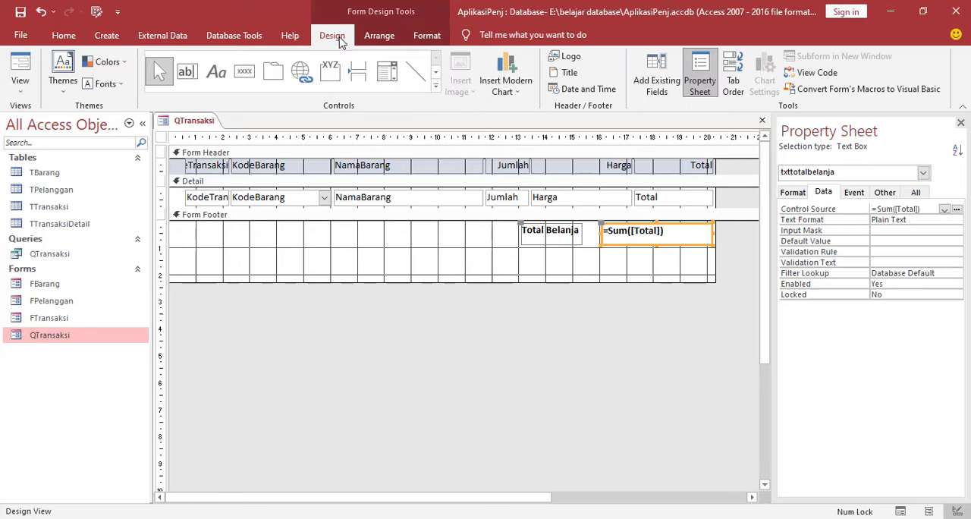
click(186, 71)
mouse_move(599, 255)
mouse_down()
mouse_move(611, 265)
mouse_move(705, 272)
mouse_up()
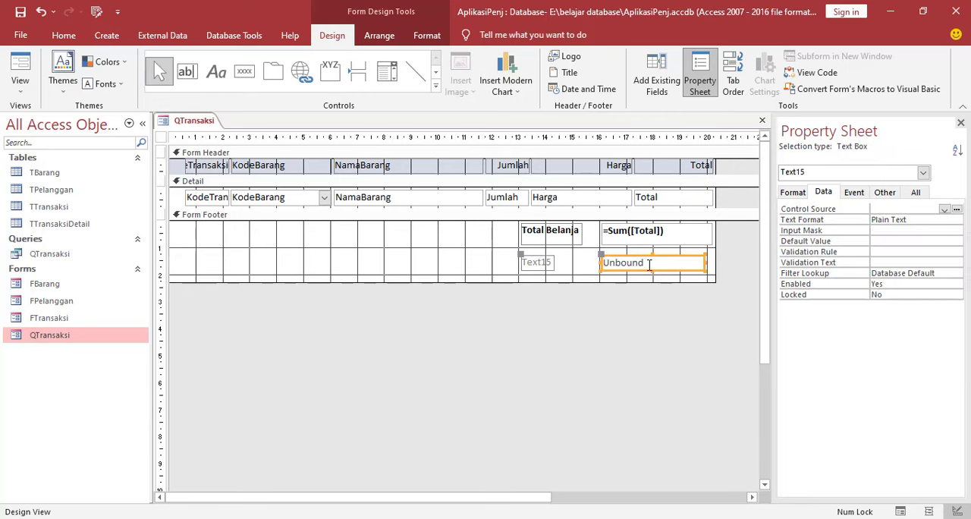
Change the second footer text box's label caption to "Bayar" and move the pair up close beneath the Total Belanja row.
click(548, 264)
drag(525, 264, 559, 267)
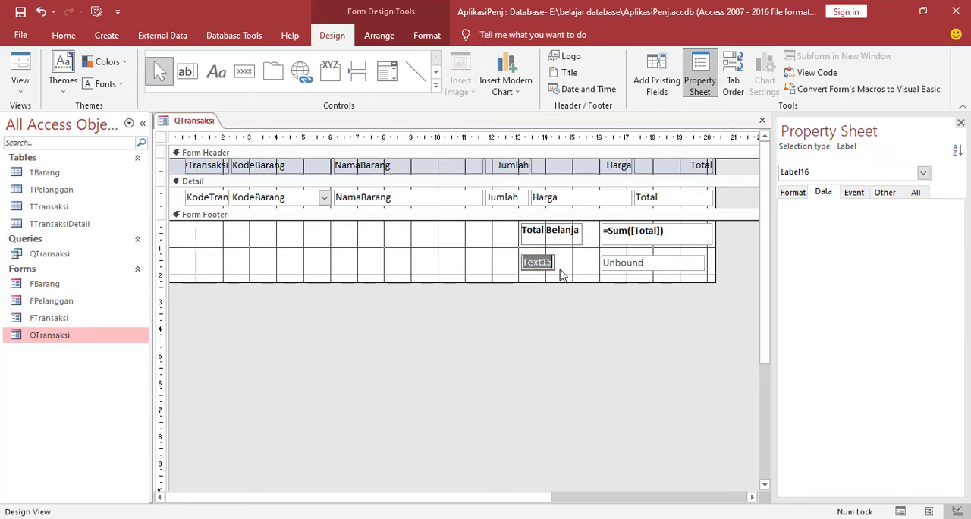
text(Bayar)
click(490, 262)
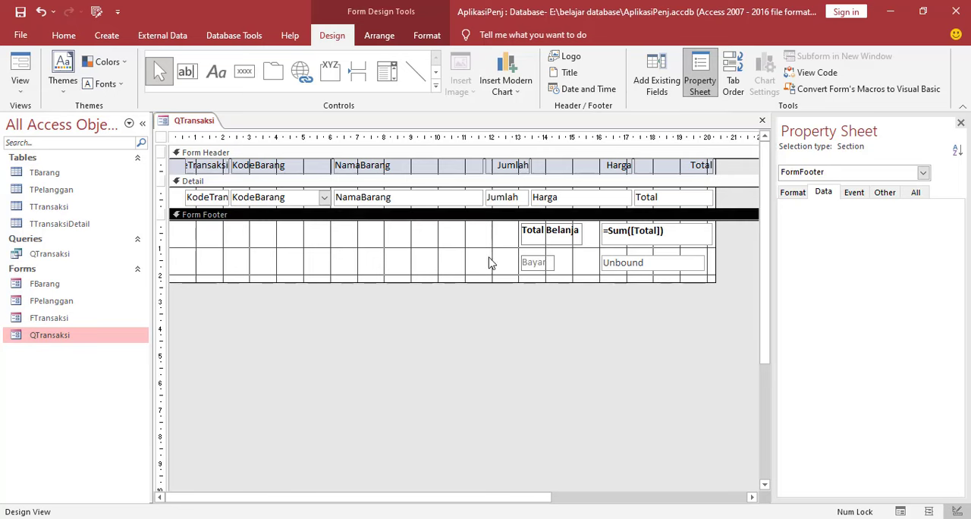
click(623, 272)
drag(623, 272, 623, 267)
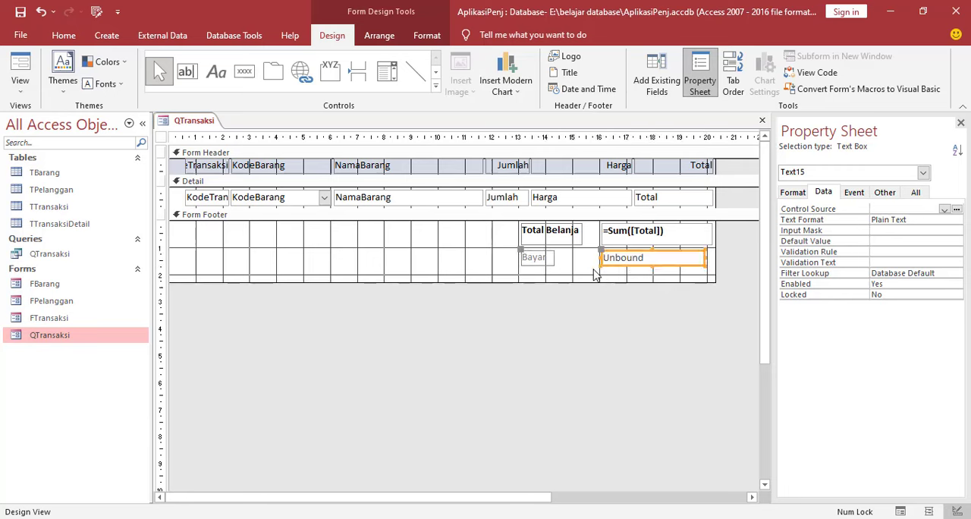
Make the Bayar label and its unbound text box bold with black font color.
shift+click(541, 262)
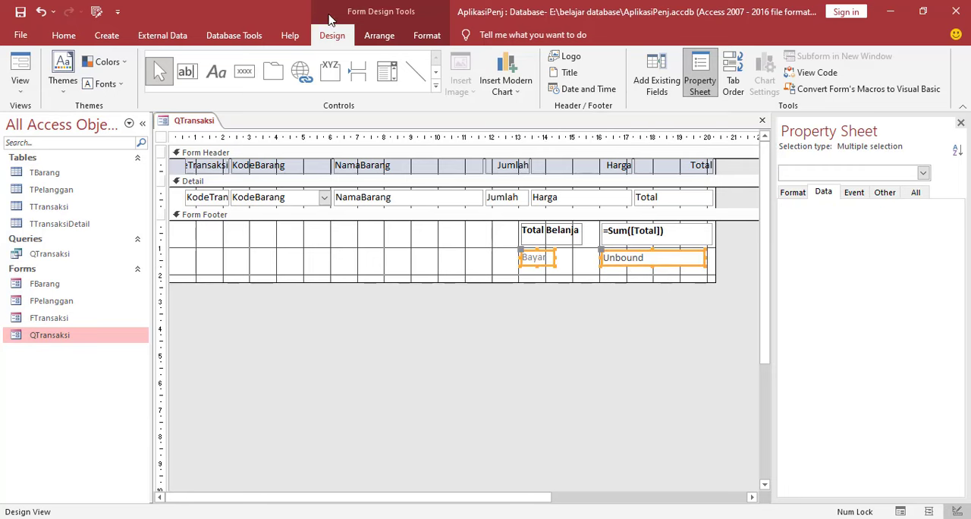
click(421, 36)
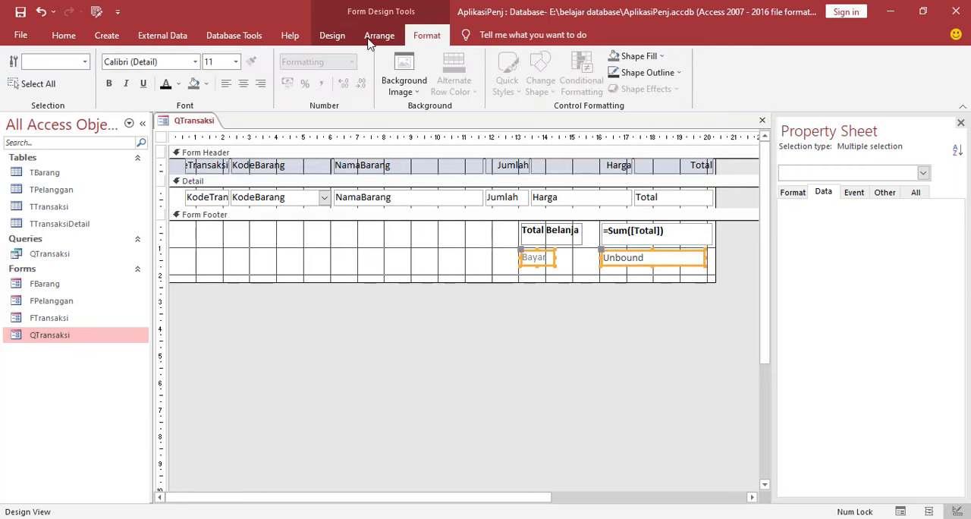
click(108, 84)
click(166, 87)
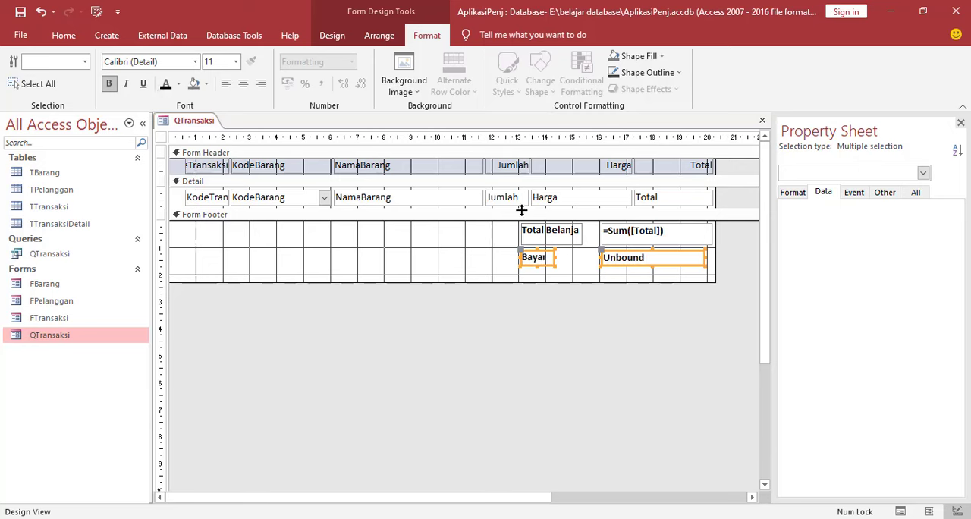
click(431, 264)
Enlarge the Bayar text box slightly so its size roughly matches the Total Belanja text box above it.
click(654, 262)
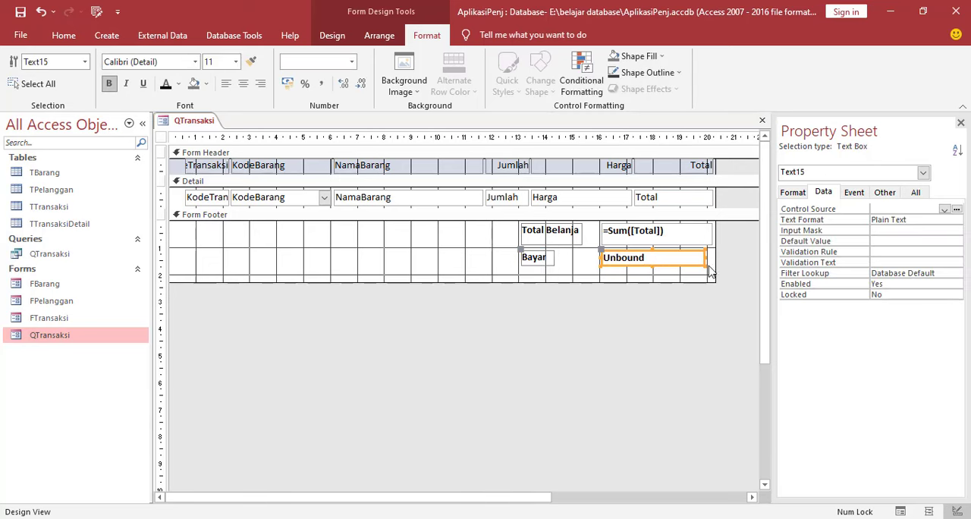
drag(705, 260, 656, 269)
click(659, 262)
click(594, 270)
Rename the unbound text box beside the Bayar label to txtbayar.
click(624, 260)
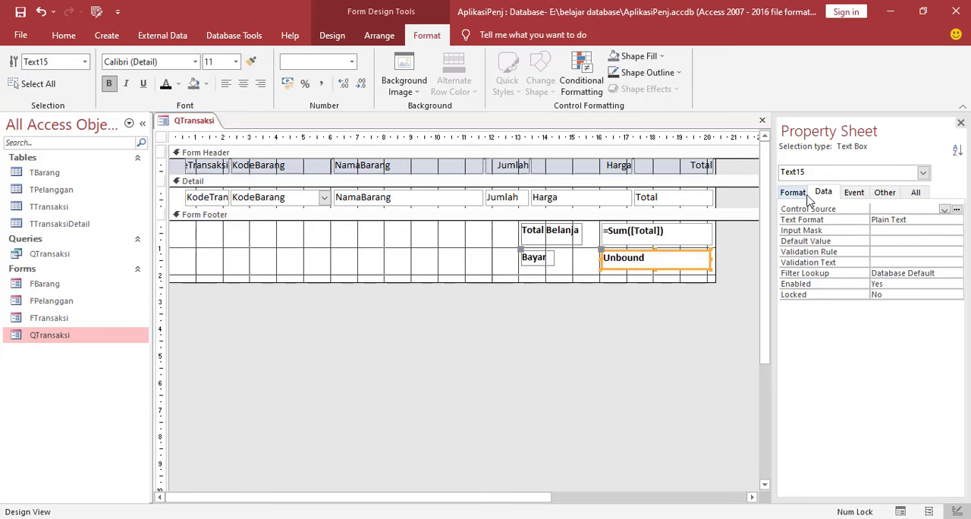
click(862, 196)
click(884, 196)
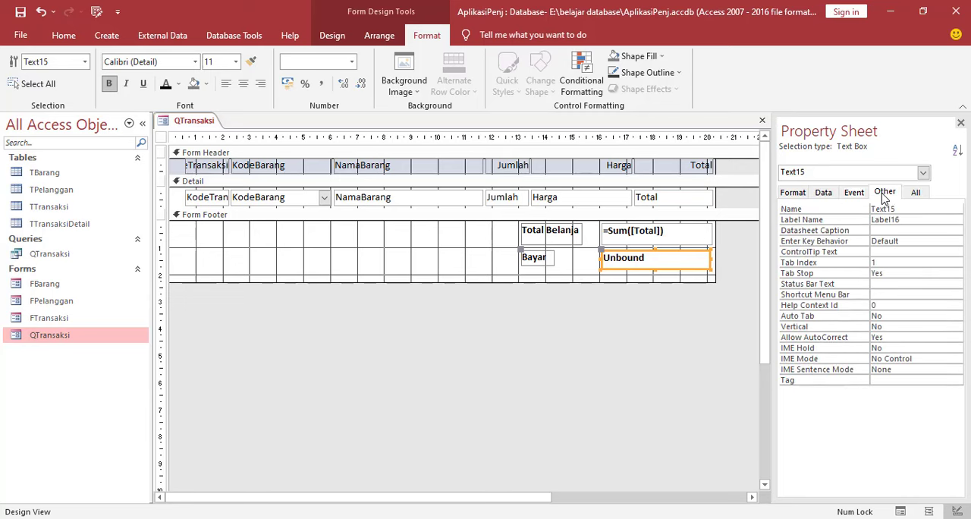
drag(901, 210, 872, 210)
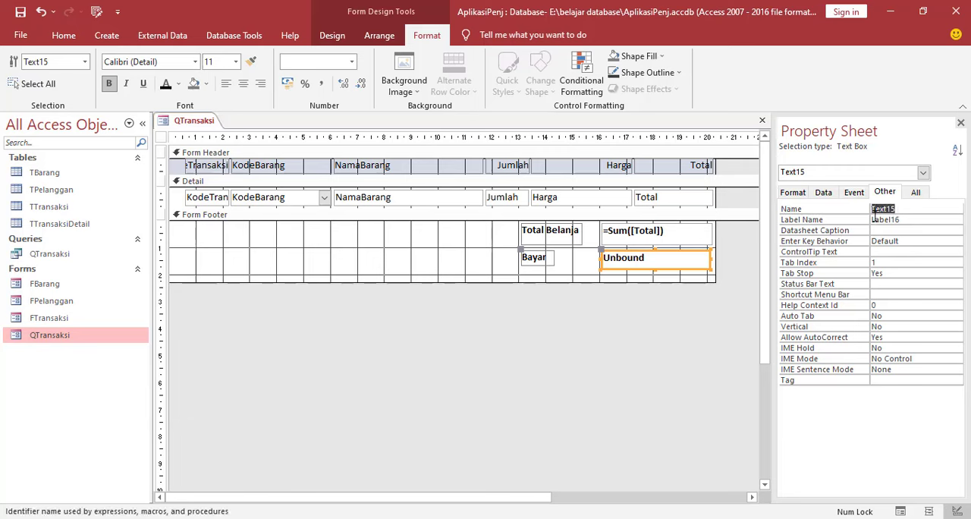
text(txtbayar)
Extend the Form Footer to about 3.5 cm high and add a third unbound text box about 4 cm wide, aligned beneath the Bayar row.
drag(556, 282, 558, 314)
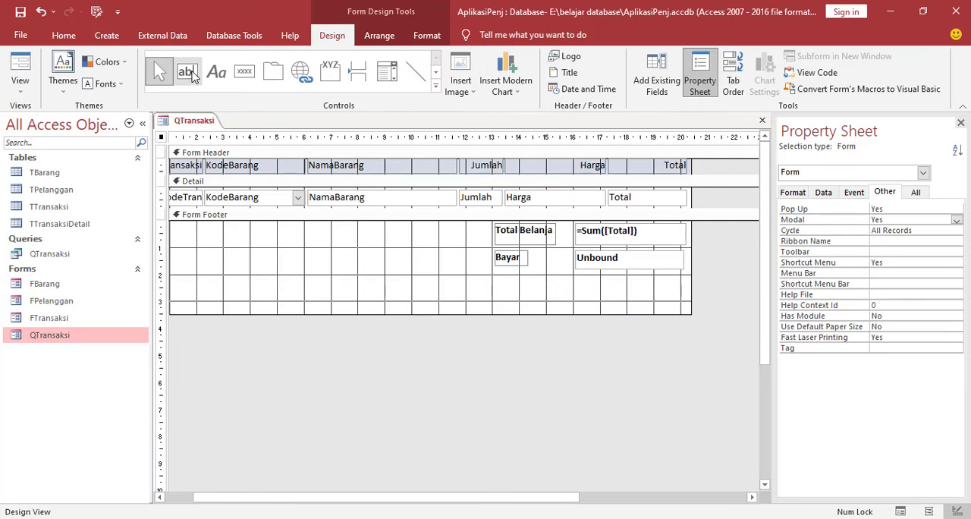
click(186, 71)
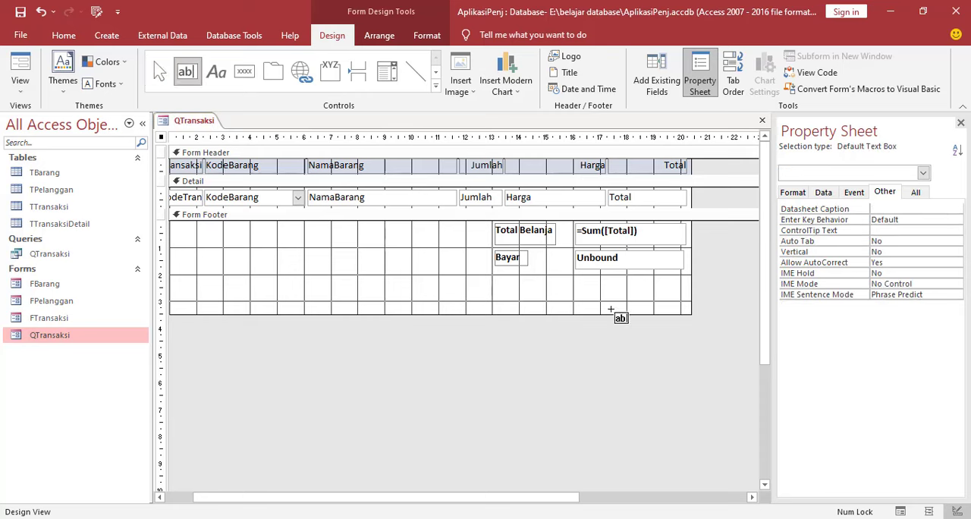
drag(543, 278, 657, 295)
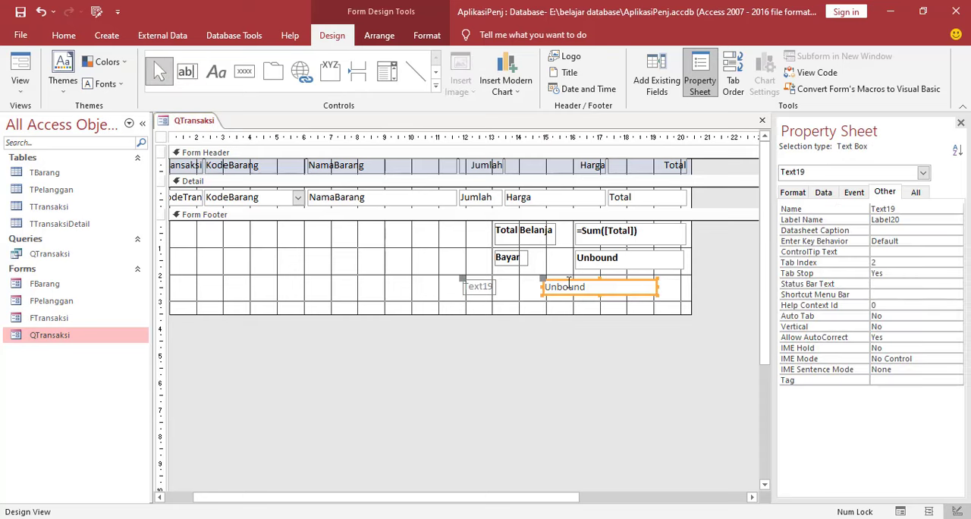
click(529, 297)
click(568, 283)
drag(569, 283, 597, 280)
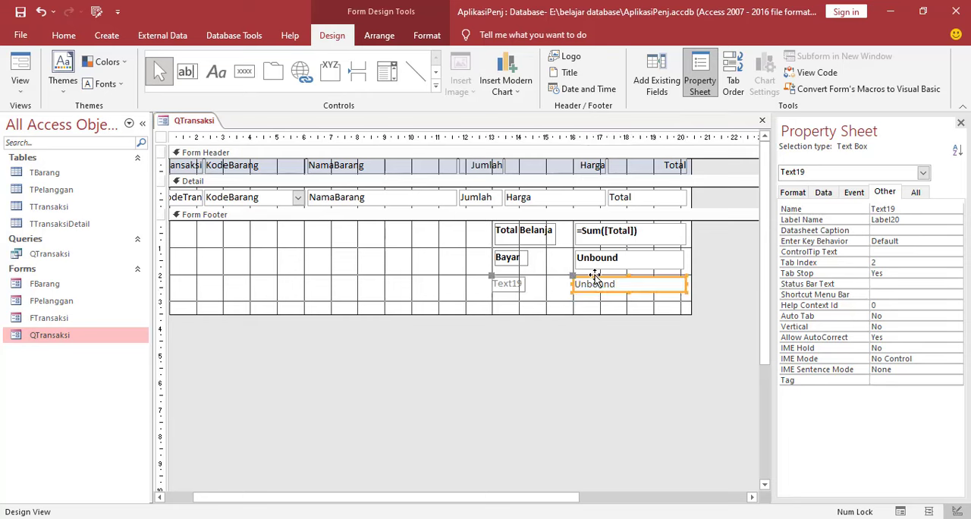
Give the third footer text box and its label a black font color and bold formatting.
shift+click(510, 285)
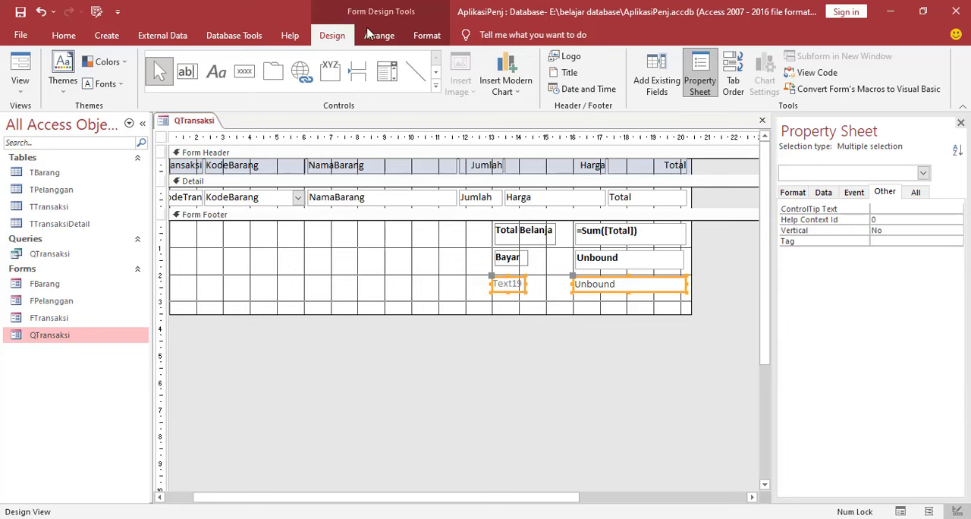
click(427, 35)
click(165, 85)
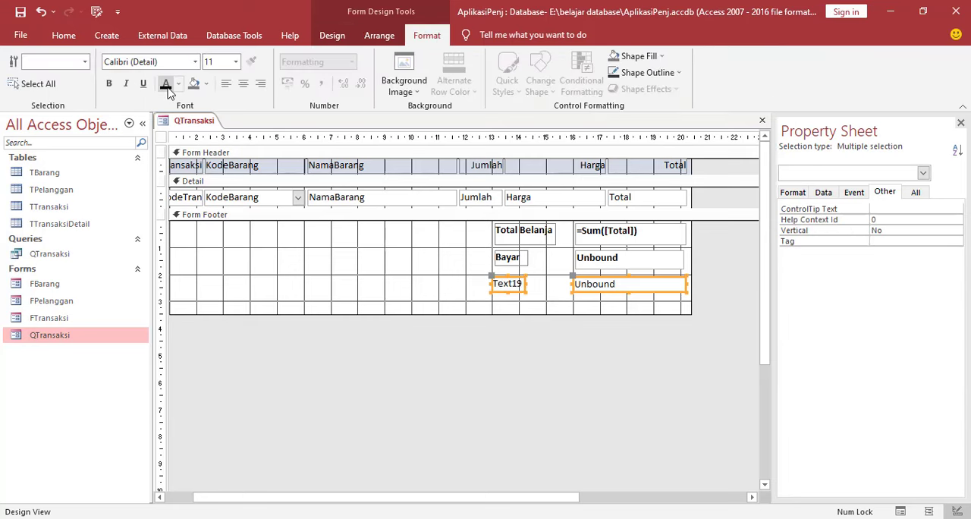
click(109, 84)
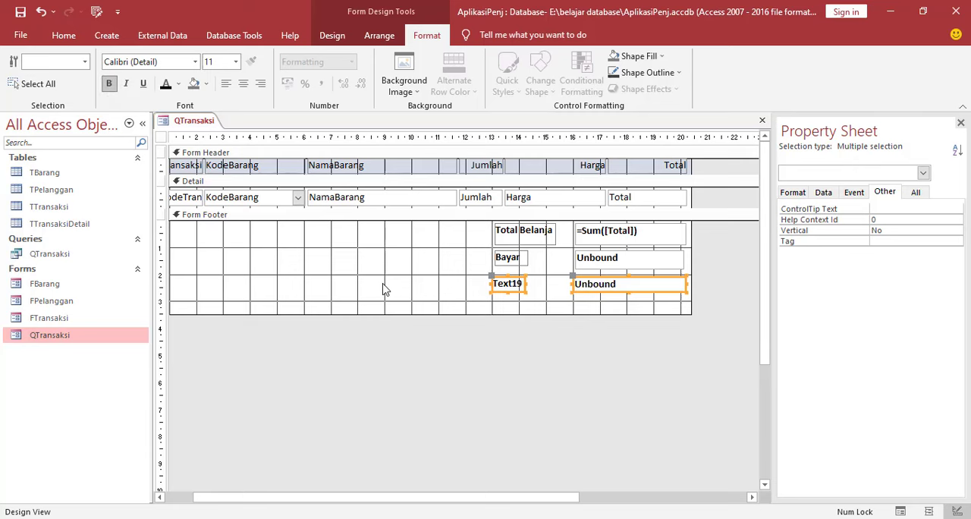
click(388, 288)
Rename the third footer text box to txtkembali.
click(602, 290)
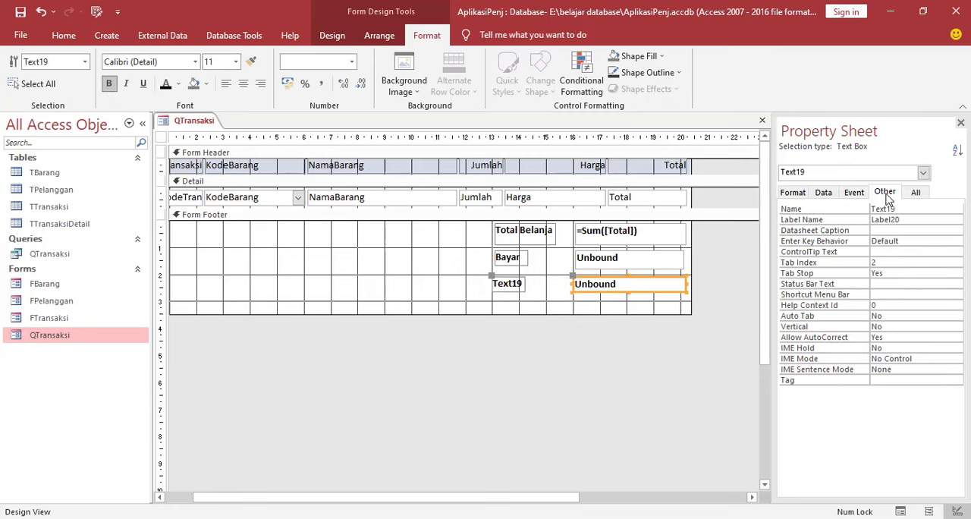
click(849, 209)
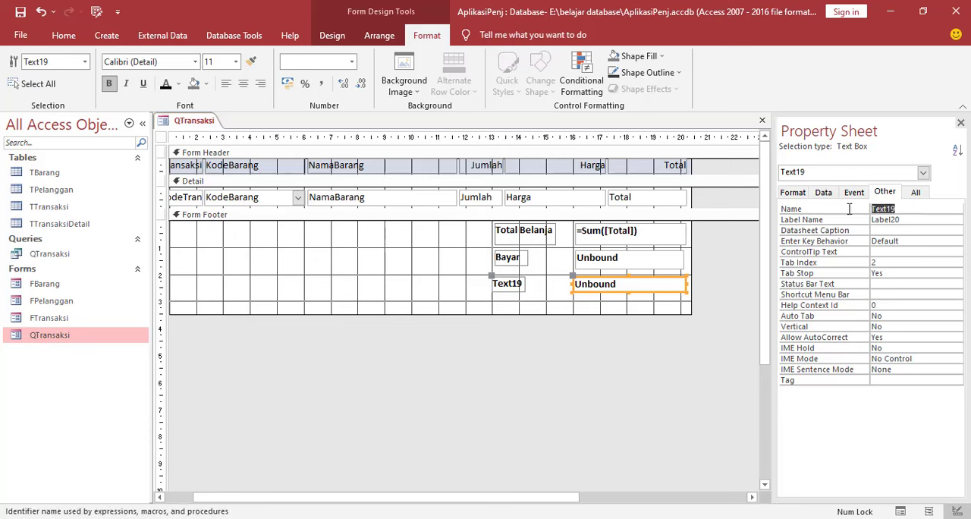
text(txtkembali)
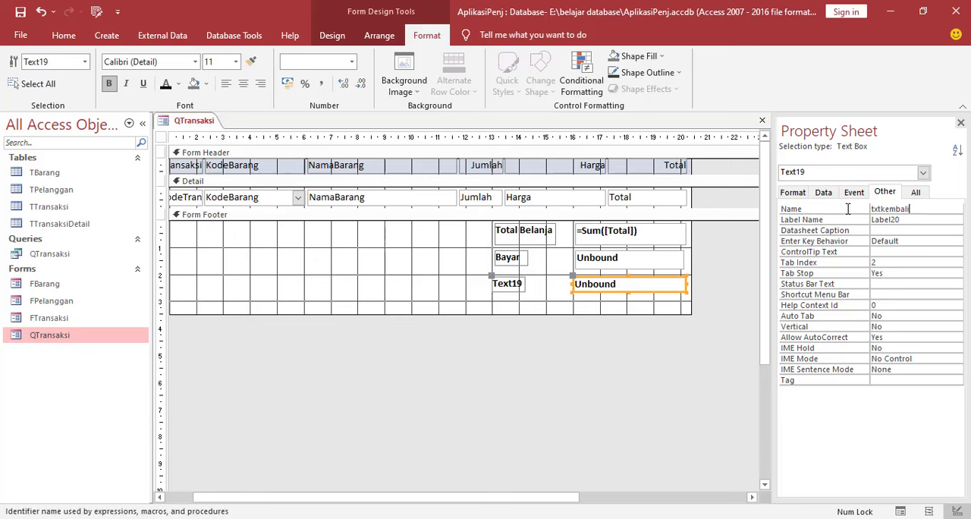
Change the caption of the txtkembali text box's label to "Kembalian".
click(502, 285)
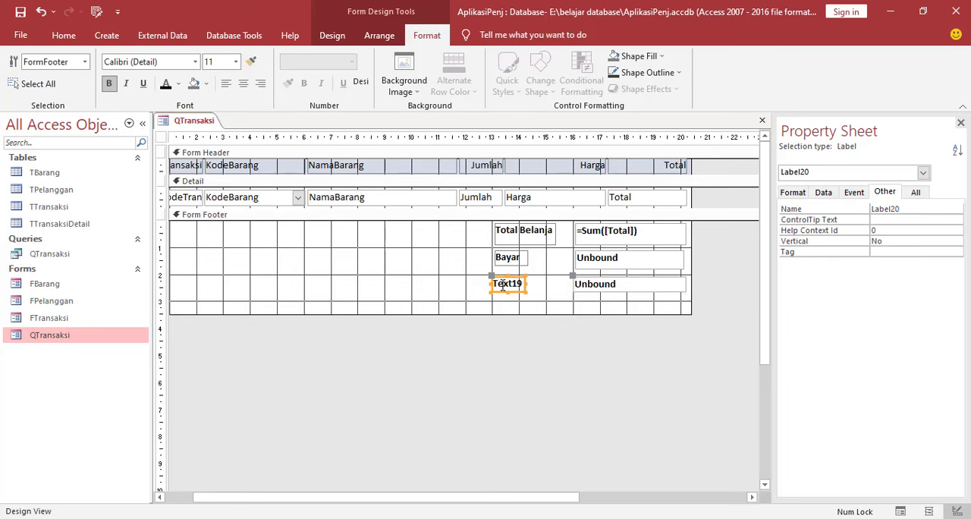
click(500, 286)
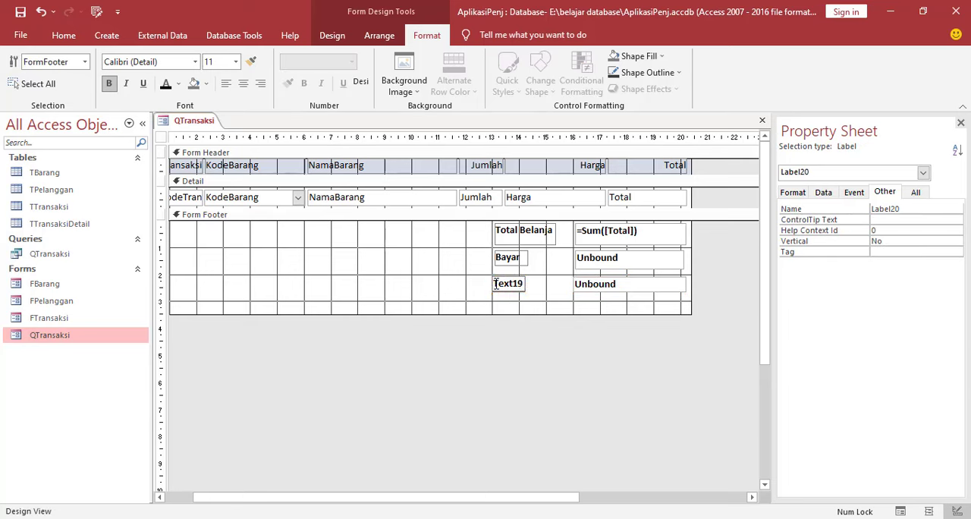
drag(494, 285, 523, 285)
text(Kembalian)
click(462, 285)
Arrange the Total Belanja, Bayar and Kembalian labels and text boxes in a stacked layout.
drag(463, 228, 699, 313)
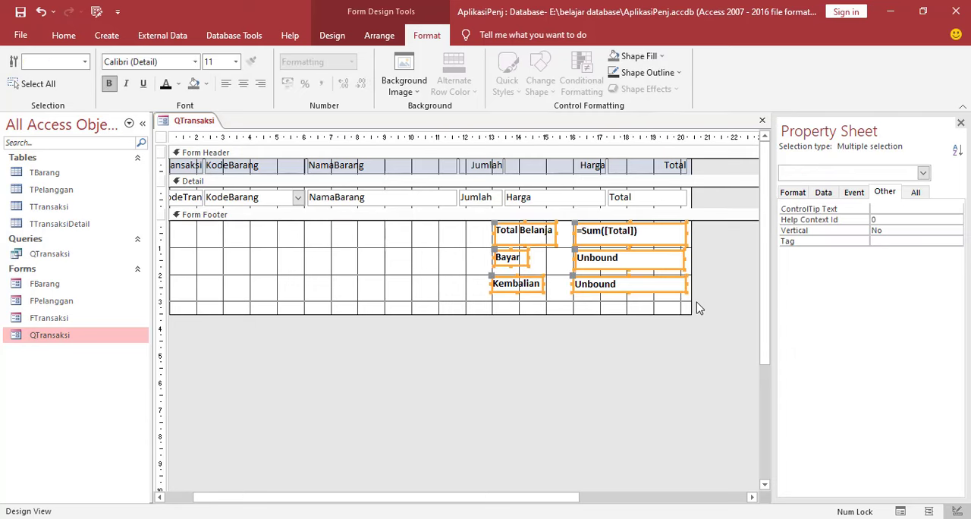
click(379, 36)
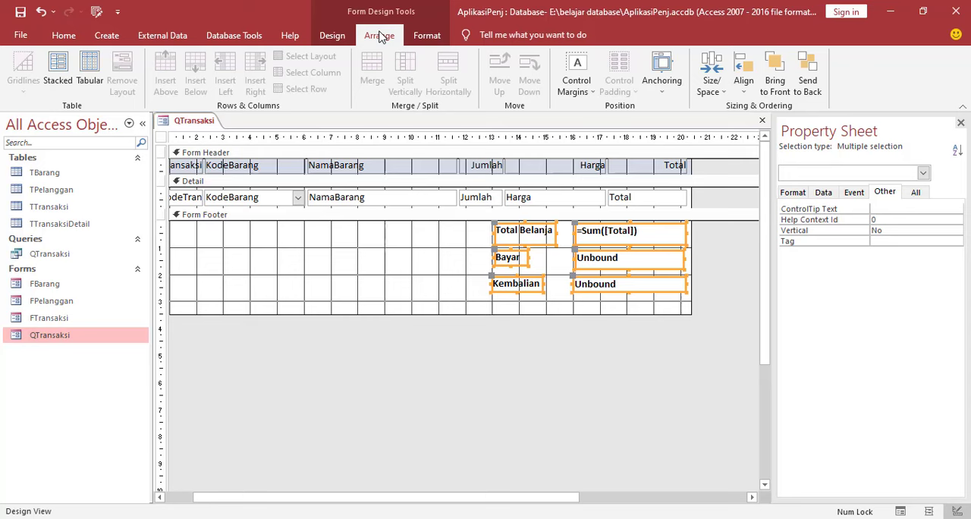
click(59, 72)
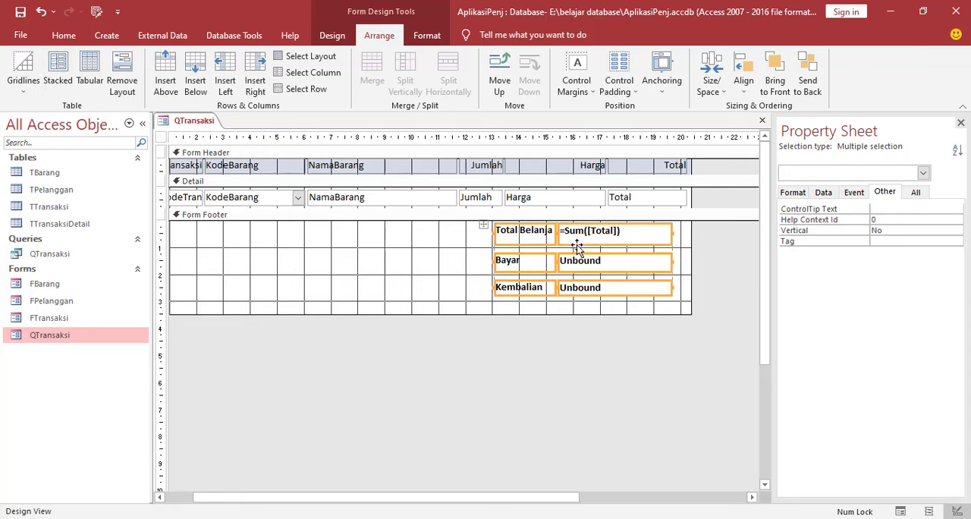
click(425, 245)
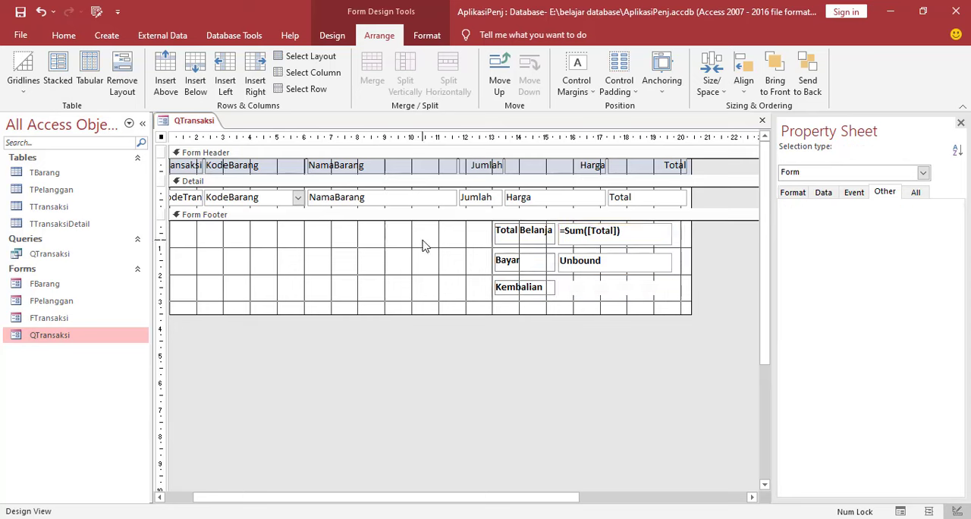
Reduce the height of the Total Belanja row slightly in the stacked footer layout.
click(597, 247)
click(609, 240)
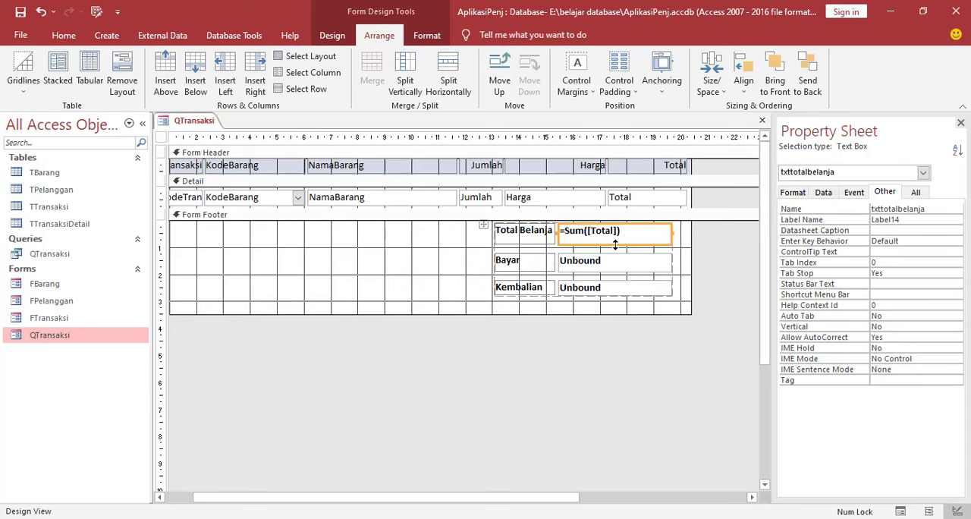
drag(616, 245, 617, 242)
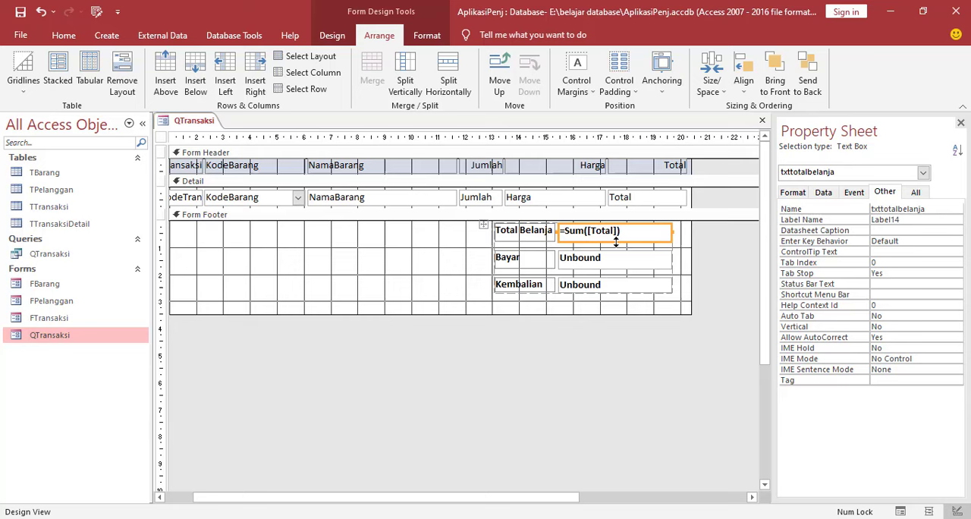
Shift the stacked layout so its right edge lines up with the Total column, and shorten the Form Footer to about 3 cm.
click(483, 225)
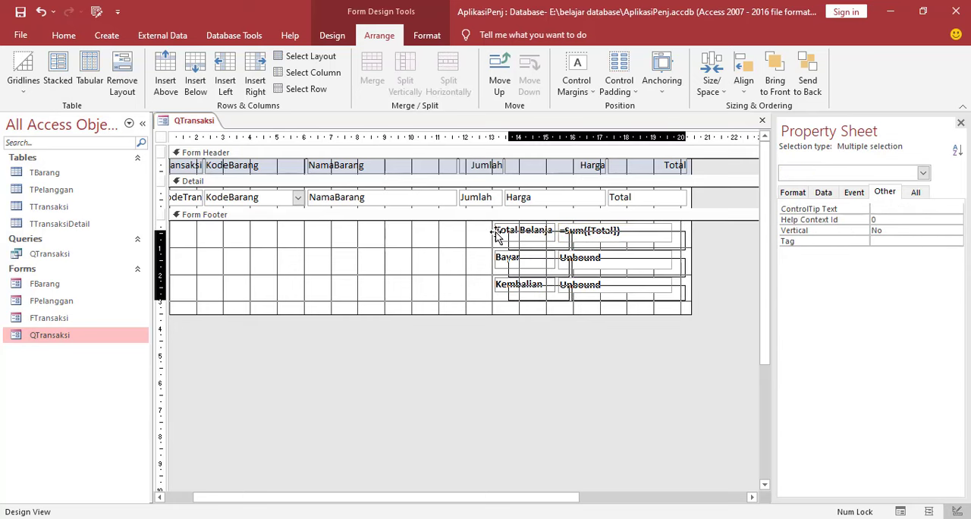
drag(497, 236, 498, 236)
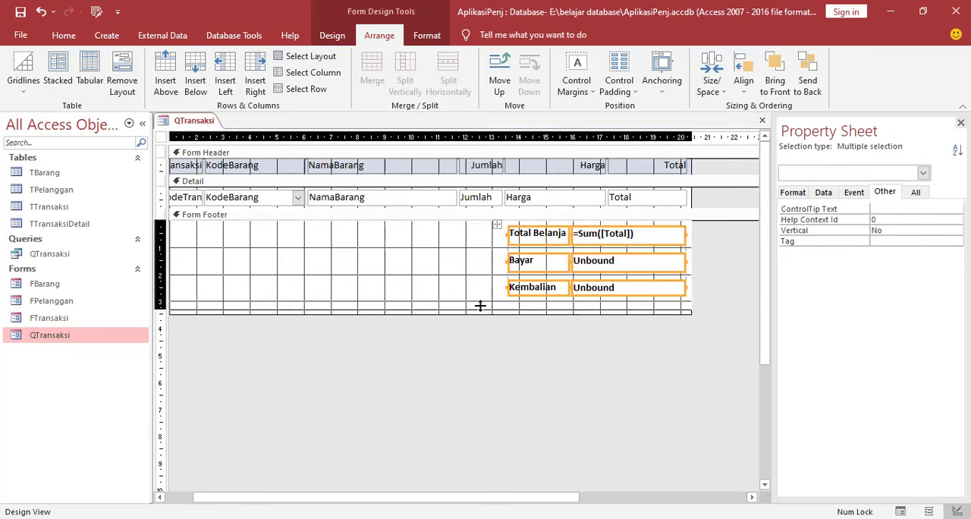
drag(481, 305, 481, 302)
click(477, 337)
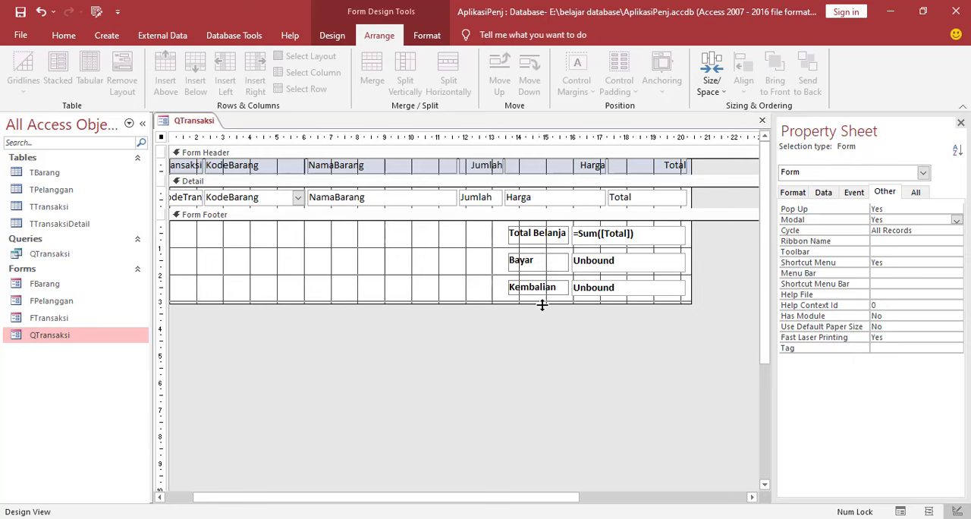
Use the Expression Builder to set the Control Source of the Kembalian text box to =[txtbayar]-[txttotalbelanja].
click(607, 294)
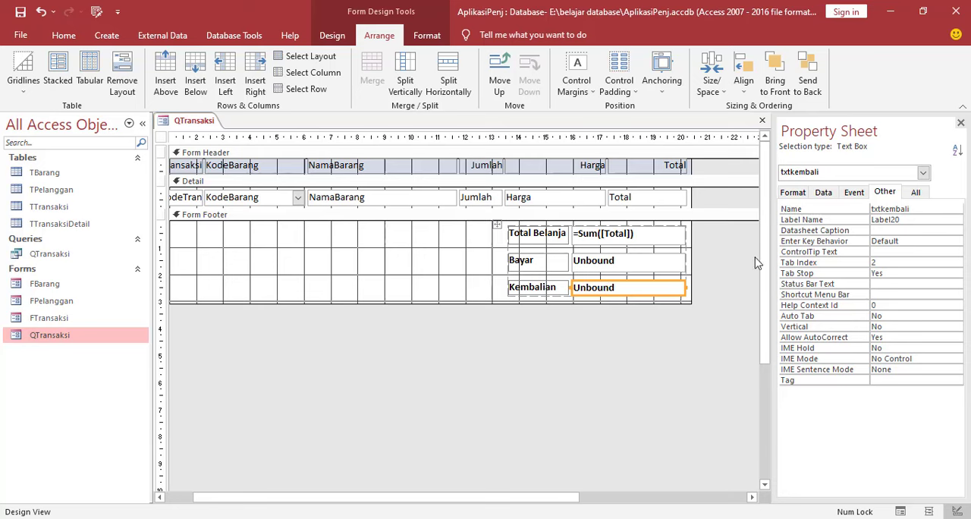
click(823, 193)
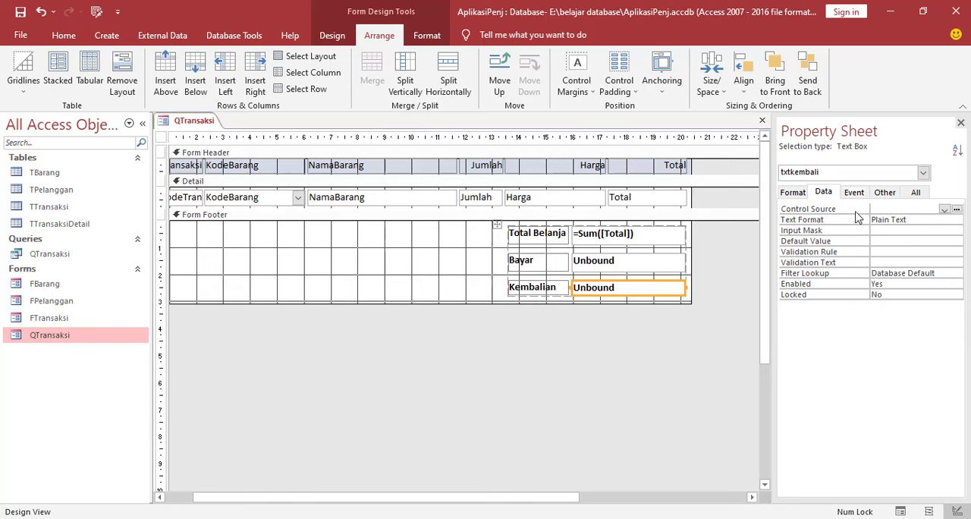
click(957, 210)
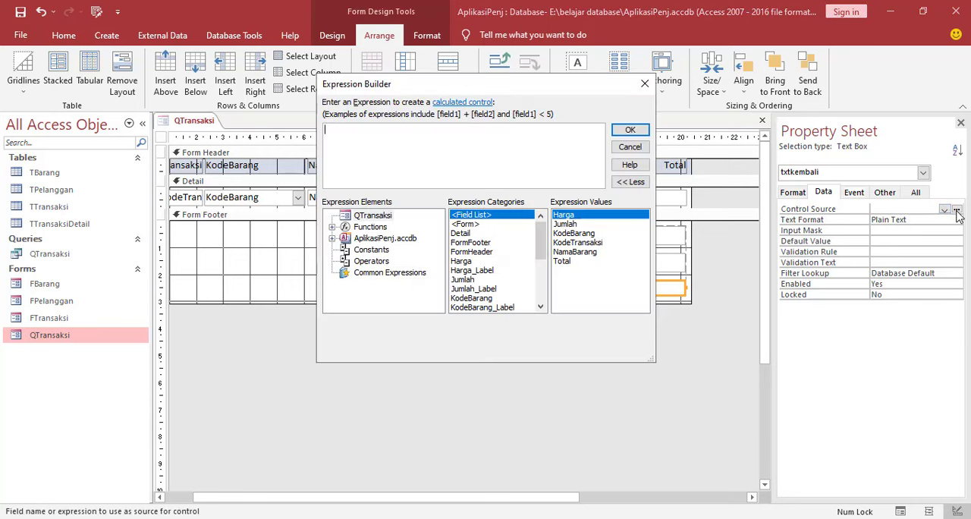
drag(570, 148, 572, 314)
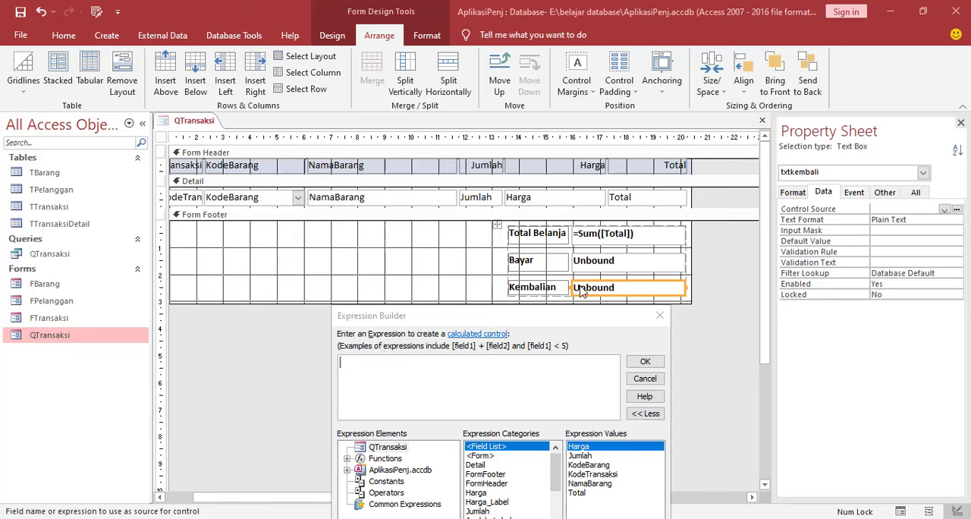
click(605, 266)
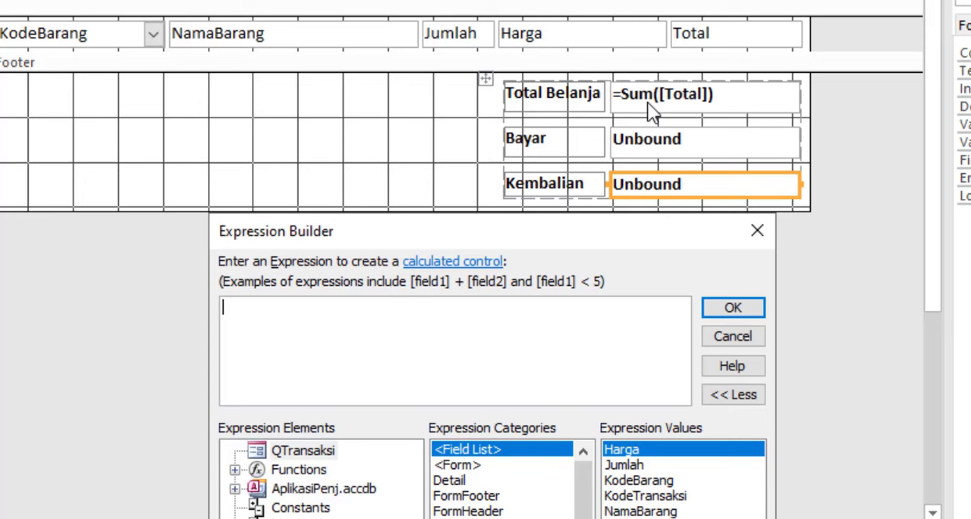
text(=txt)
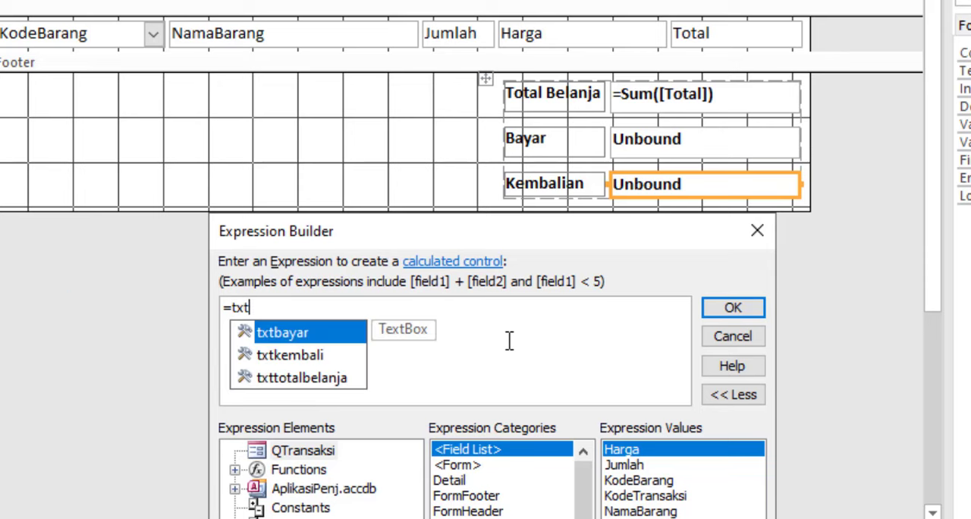
double_click(276, 334)
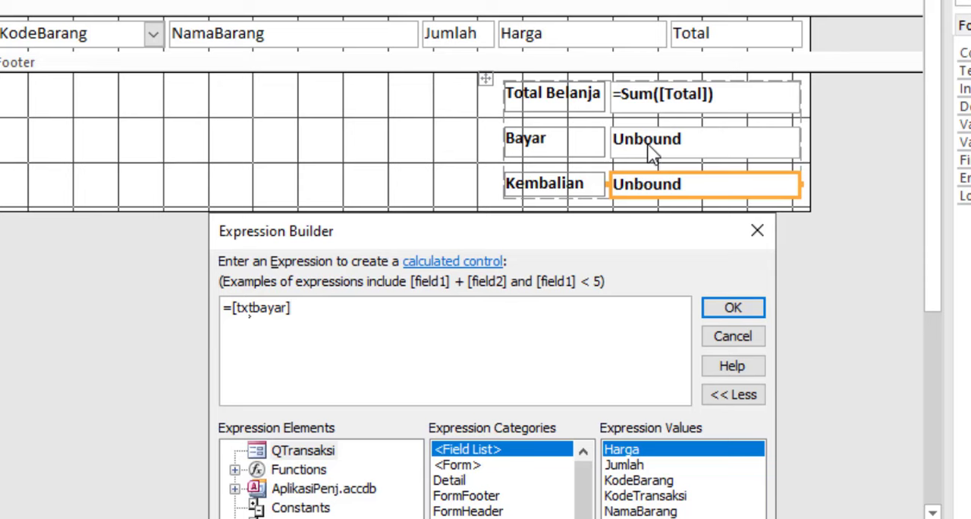
text(-txt)
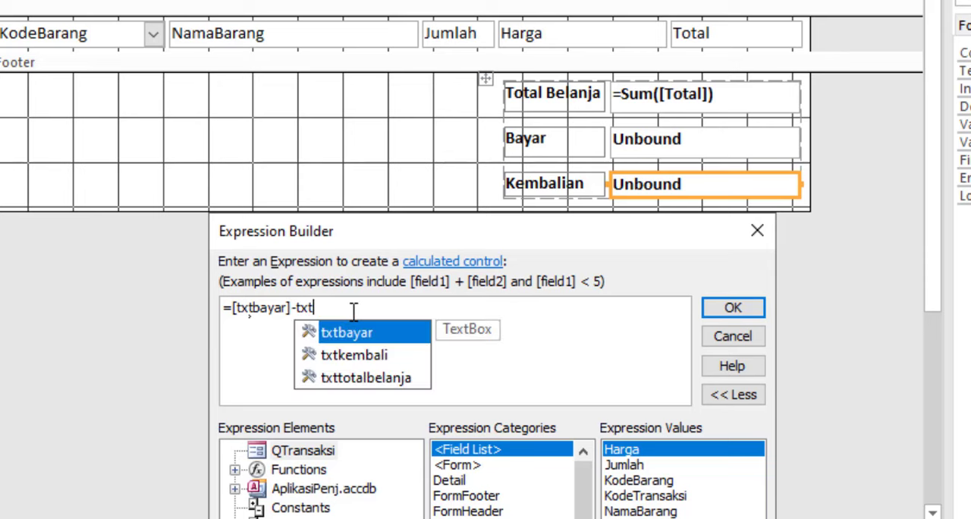
click(365, 378)
click(363, 377)
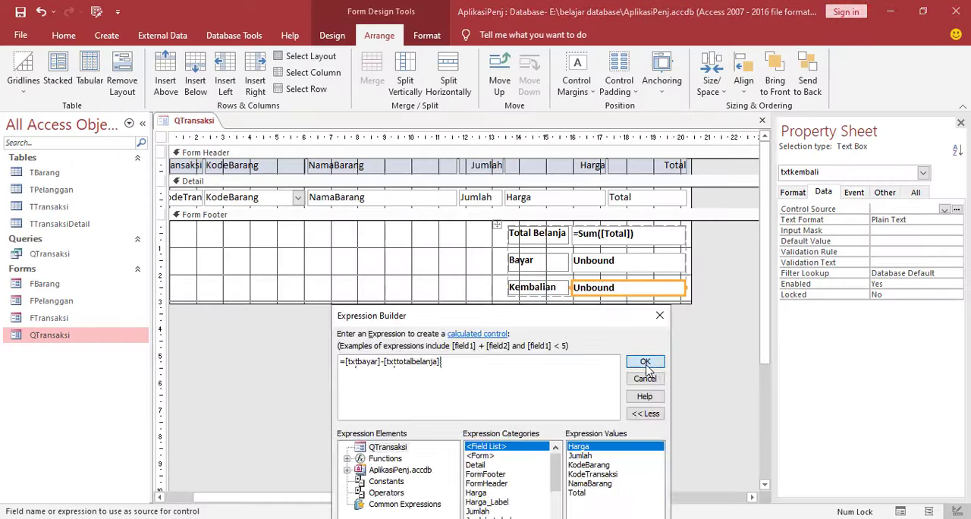
click(733, 309)
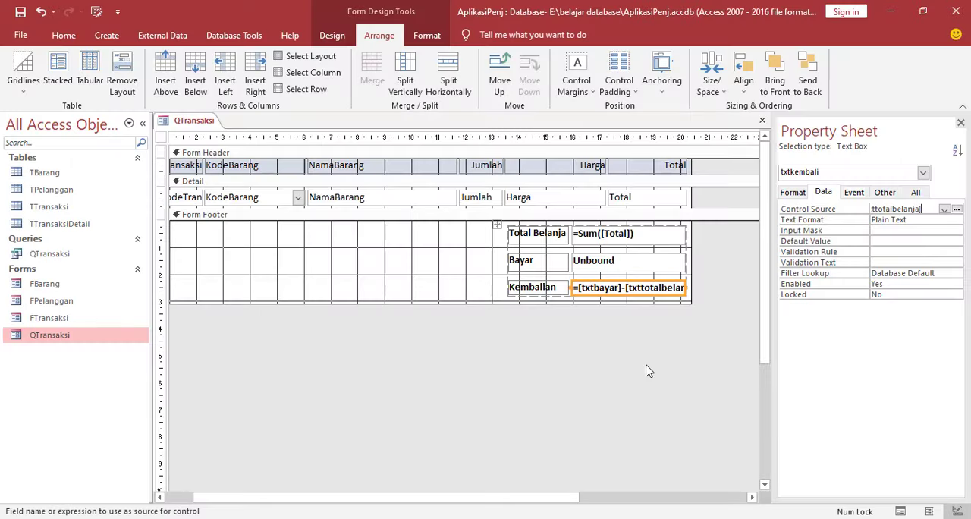
Save the QTransaksi form design and close all open objects.
right_click(198, 123)
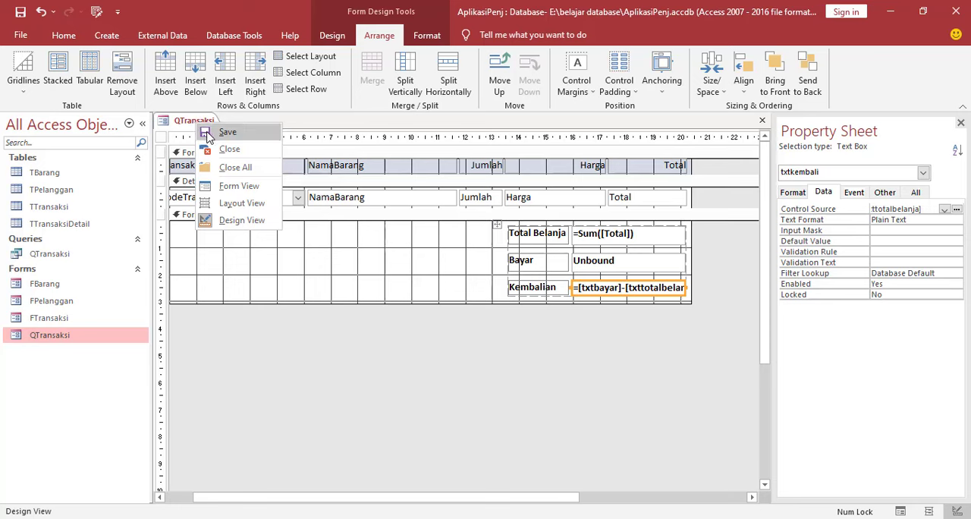
click(208, 135)
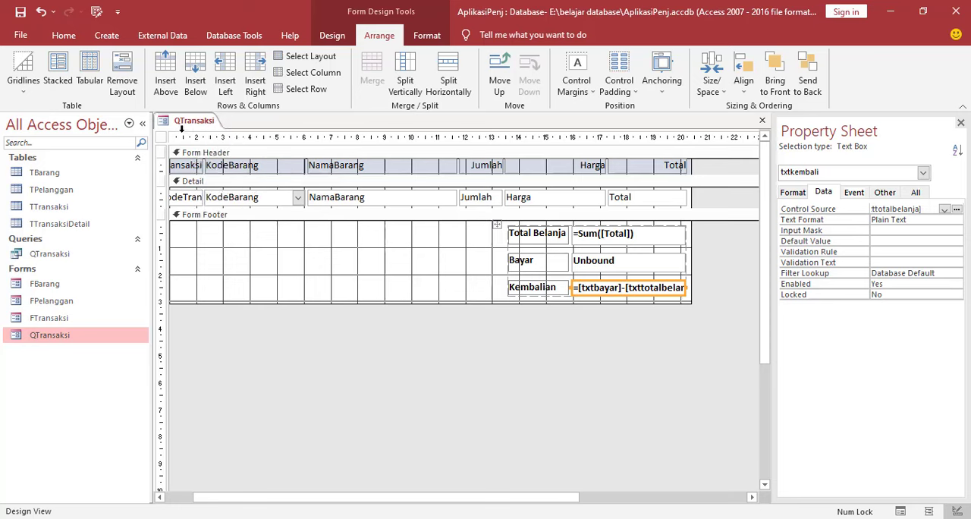
right_click(182, 128)
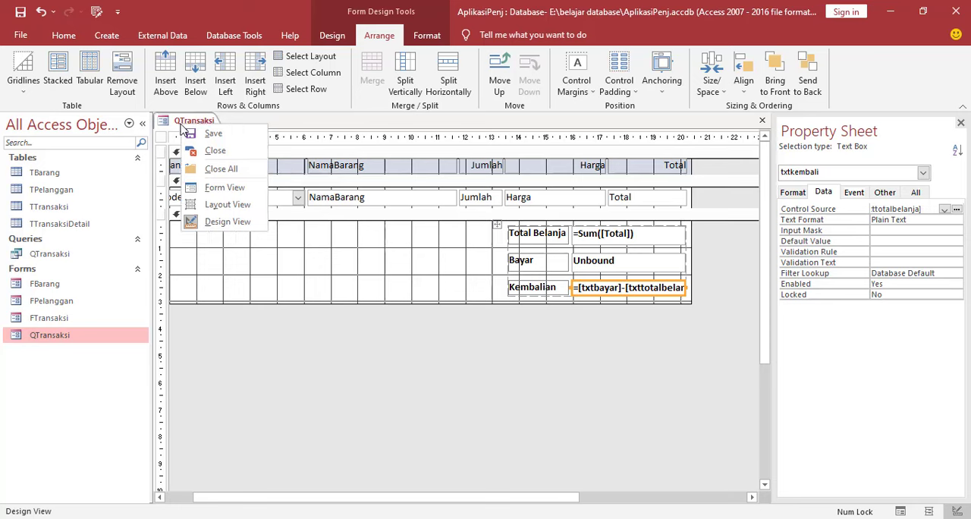
click(213, 168)
Open the FTransaksi form in Design View and delete the QTransaksi label above the subform.
click(63, 324)
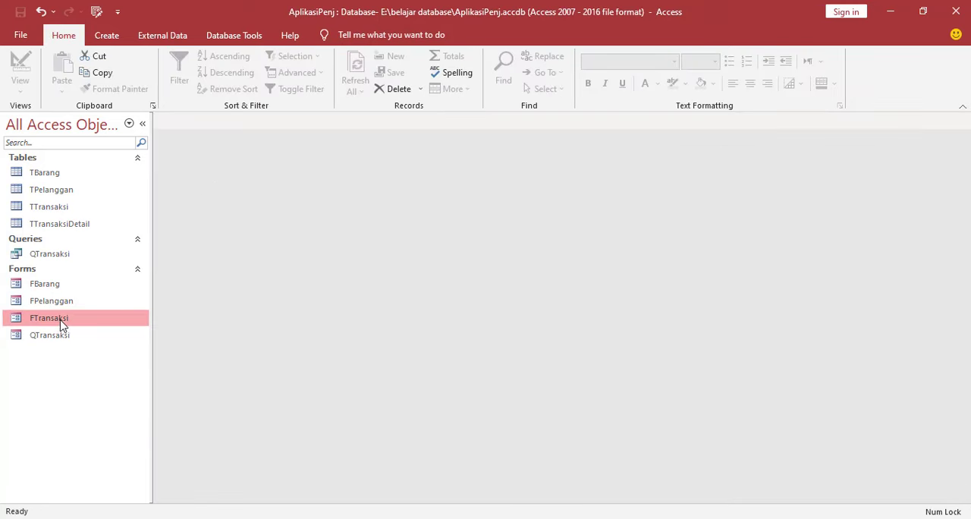
right_click(63, 324)
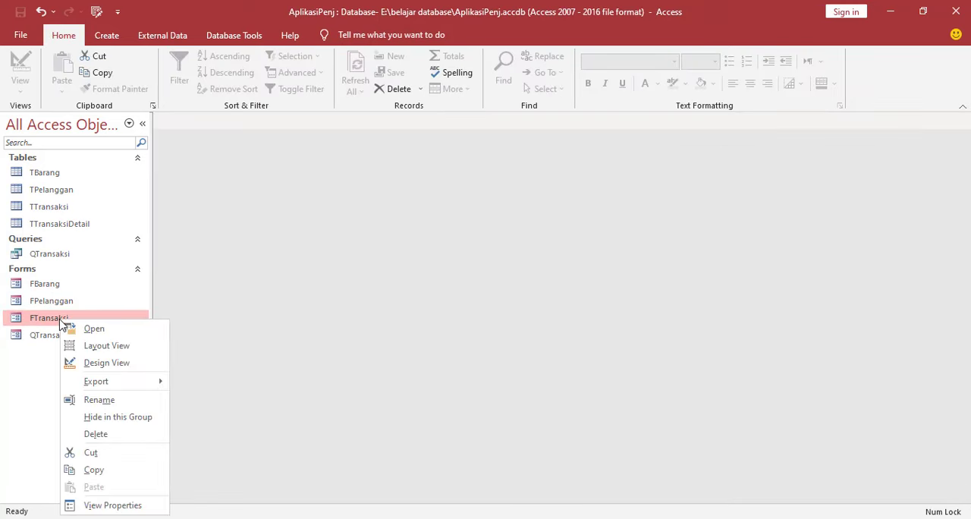
click(83, 364)
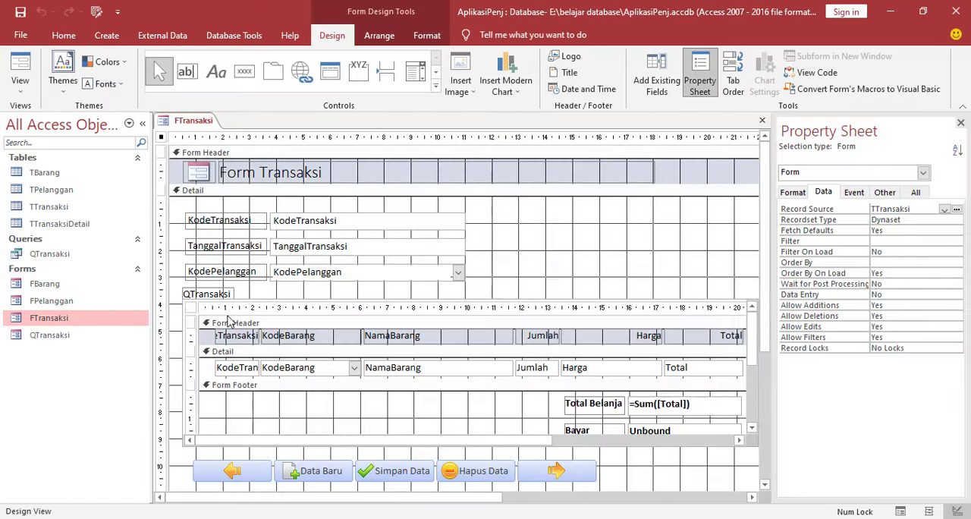
click(219, 296)
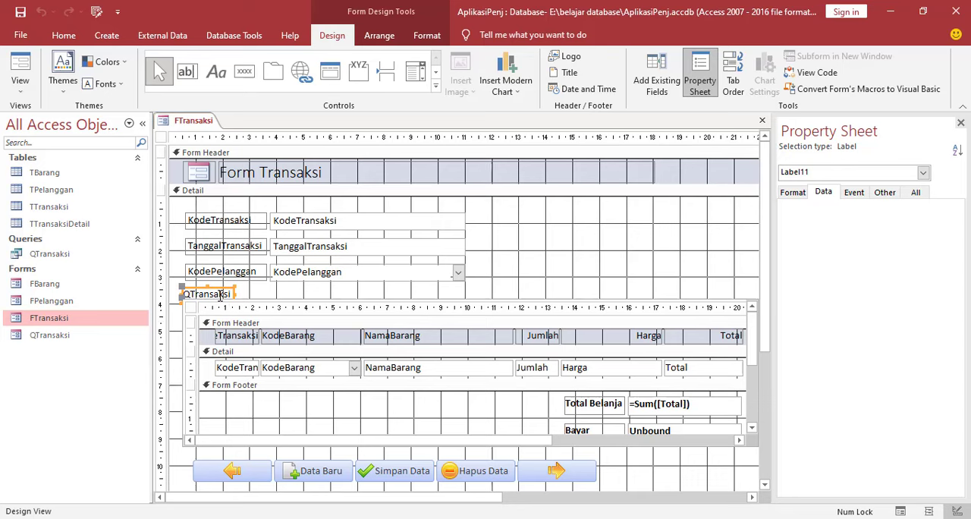
key(Delete)
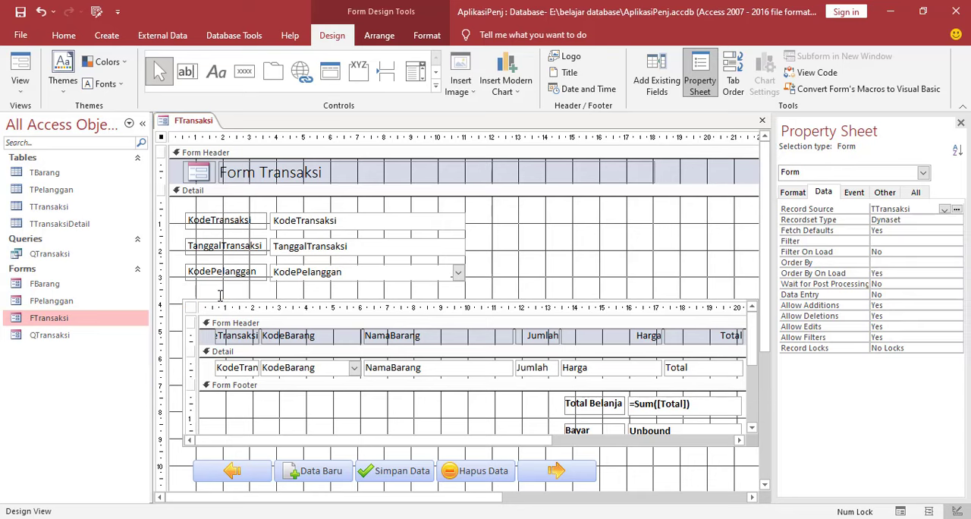
Switch the FTransaksi form to Form View and move its window slightly higher.
right_click(191, 122)
click(193, 126)
right_click(194, 126)
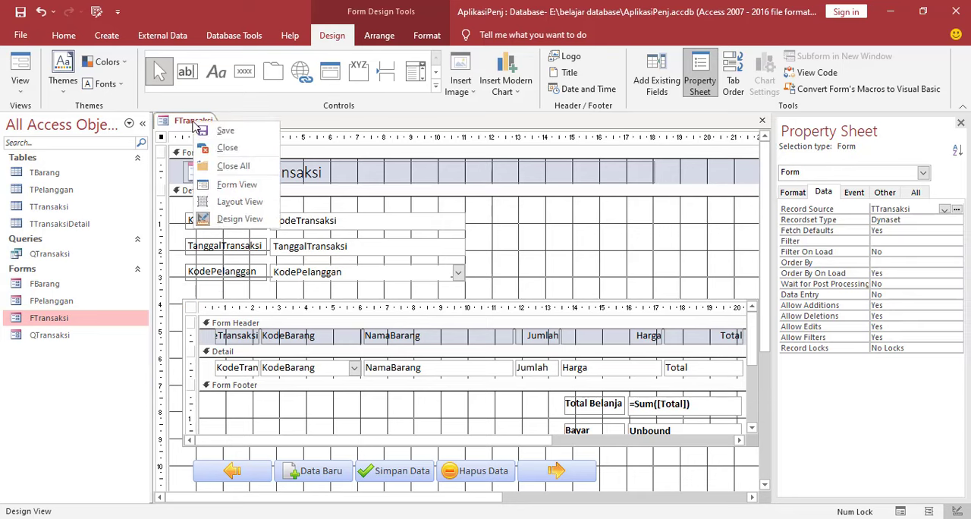
click(221, 189)
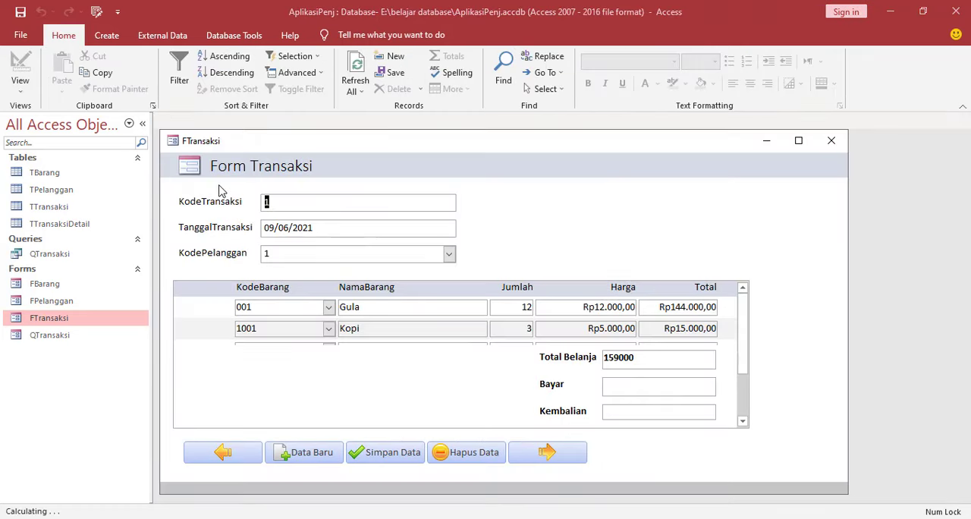
drag(427, 144, 431, 108)
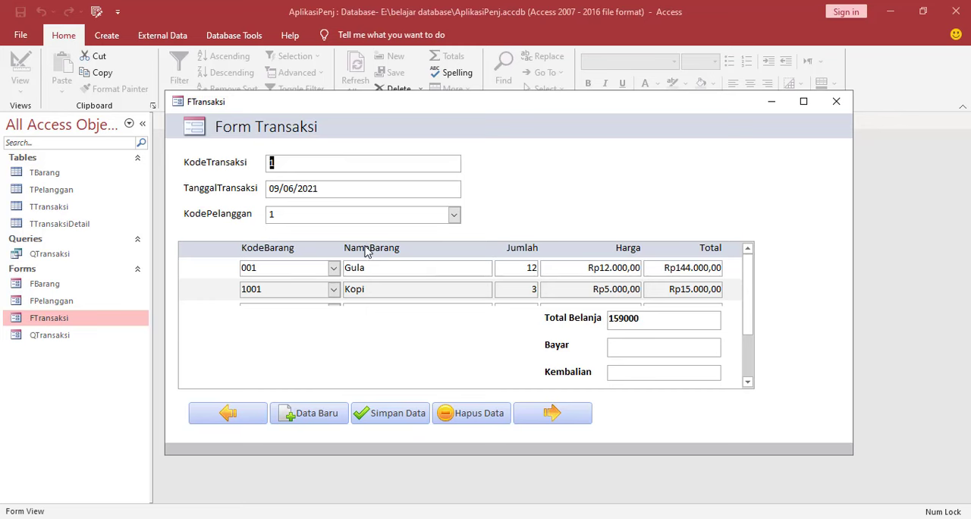
Start a new transaction record dated 09/06/2021 and set KodePelanggan to 2.
click(317, 416)
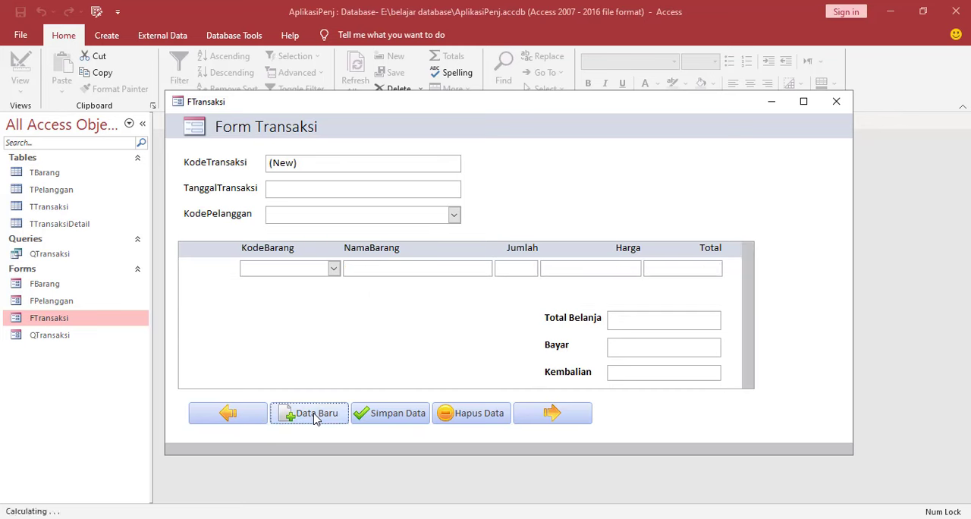
click(290, 185)
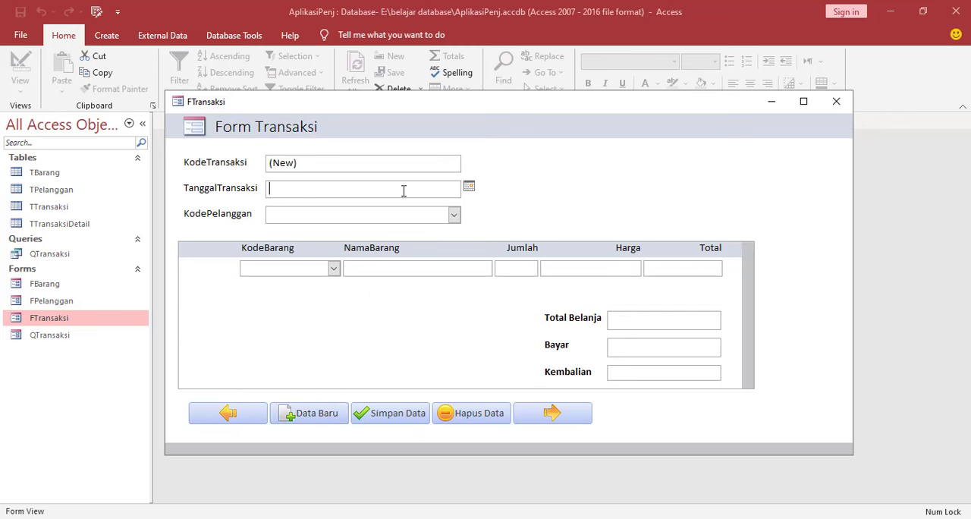
click(469, 186)
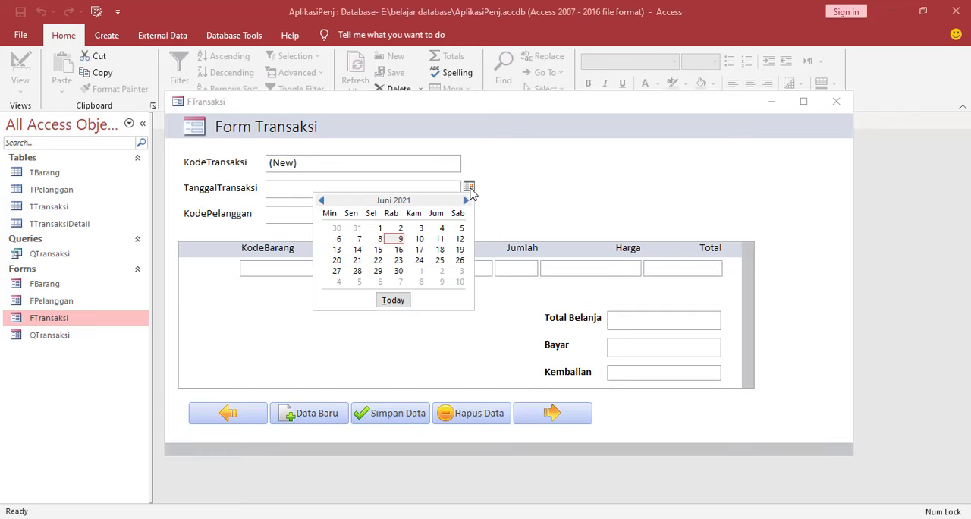
click(401, 240)
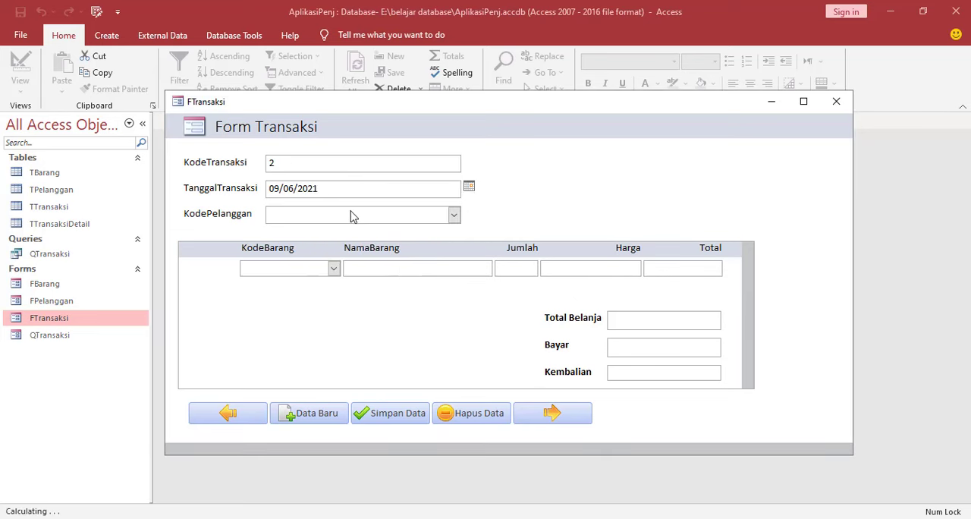
click(454, 215)
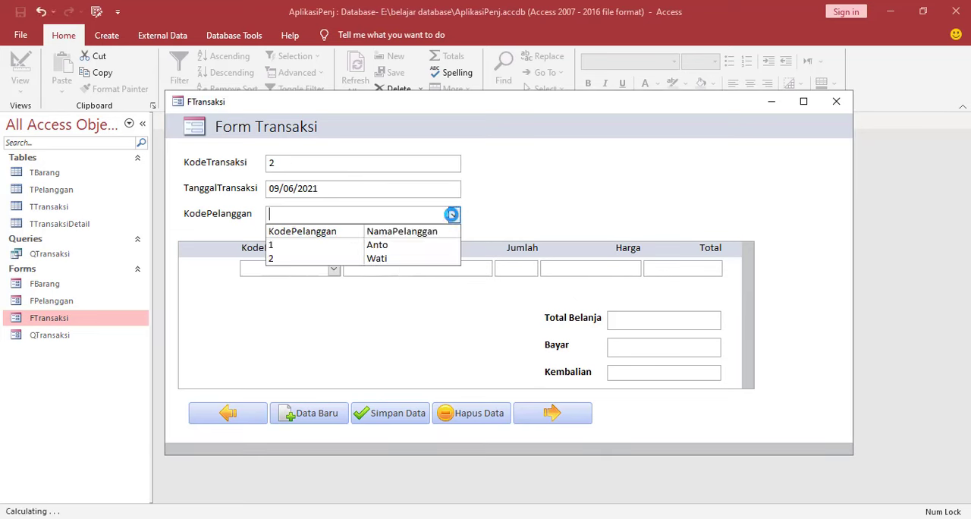
click(411, 259)
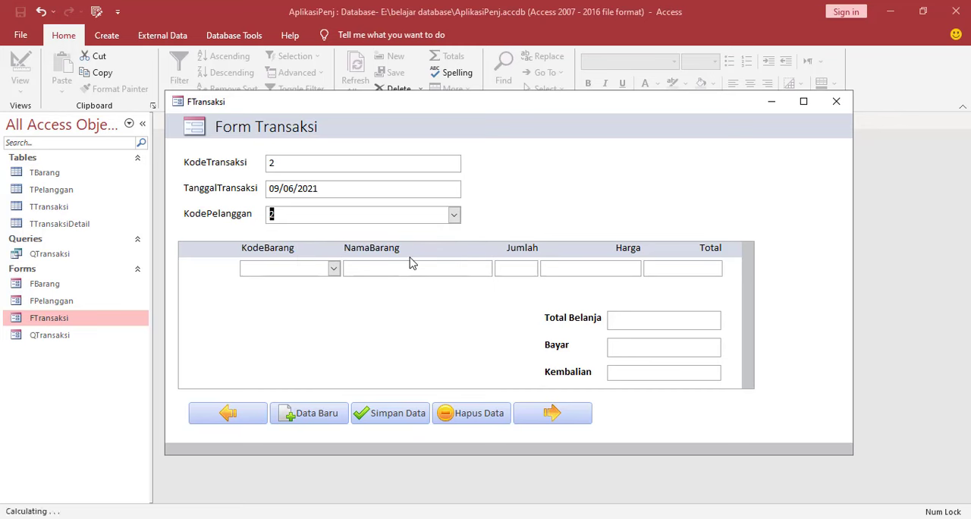
Enter item 001 (Gula) with a Jumlah of 2 in the first row of the subform.
click(333, 269)
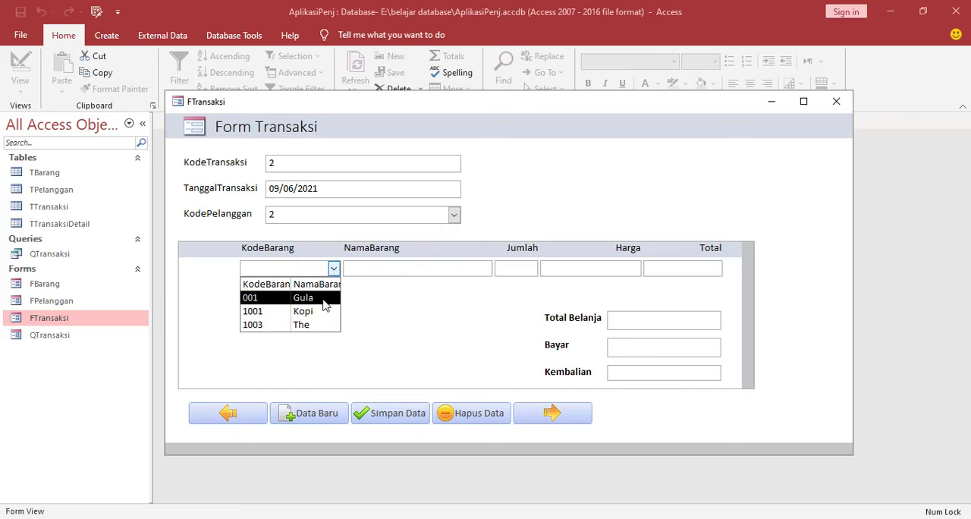
click(324, 302)
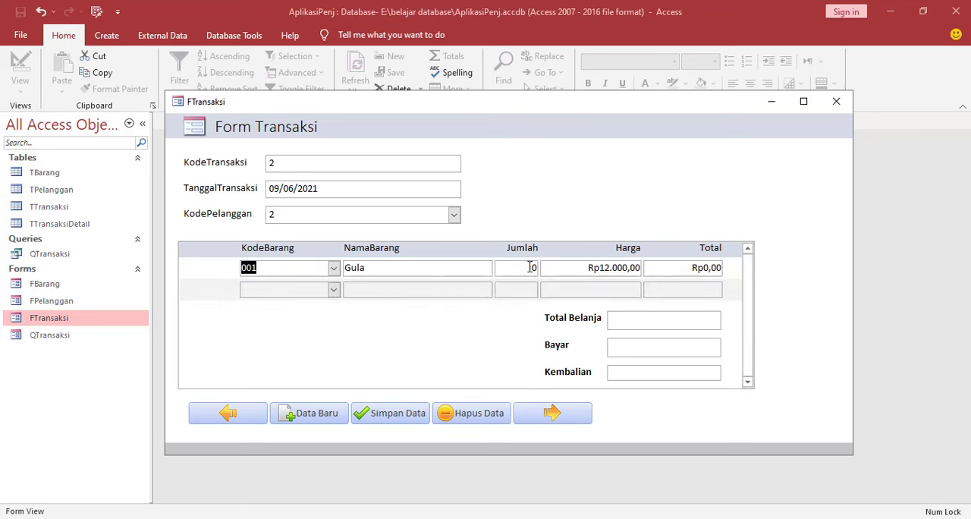
click(533, 267)
text(2)
click(670, 269)
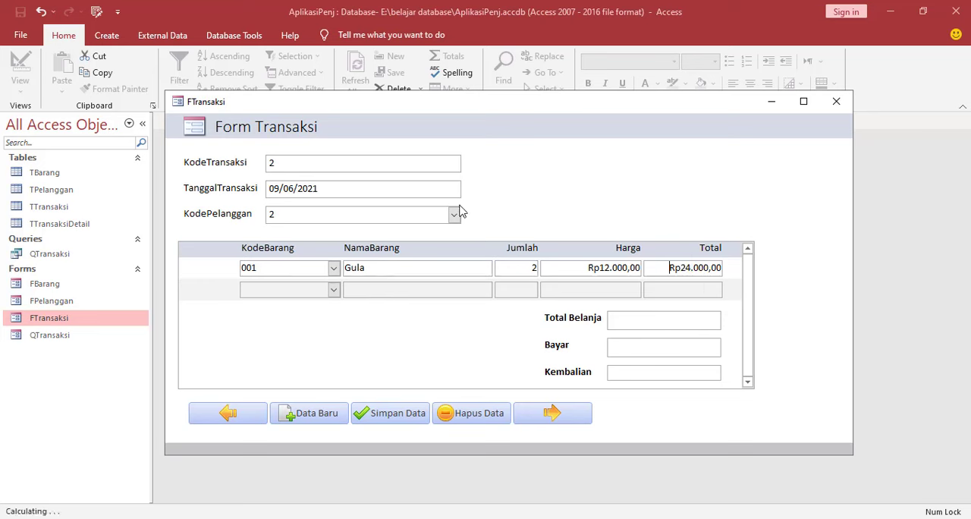
Add item 1001 (Kopi) with a Jumlah of 2 in the second row of the subform.
click(333, 290)
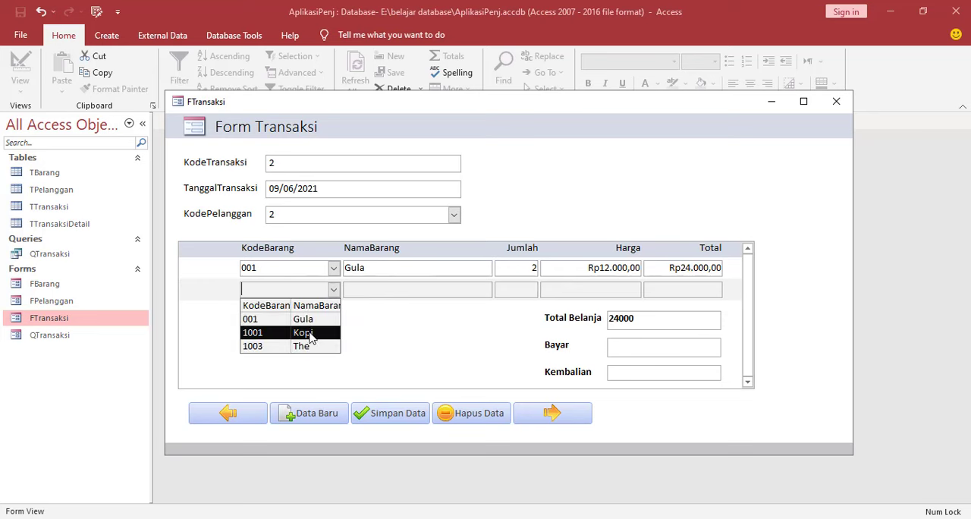
click(310, 334)
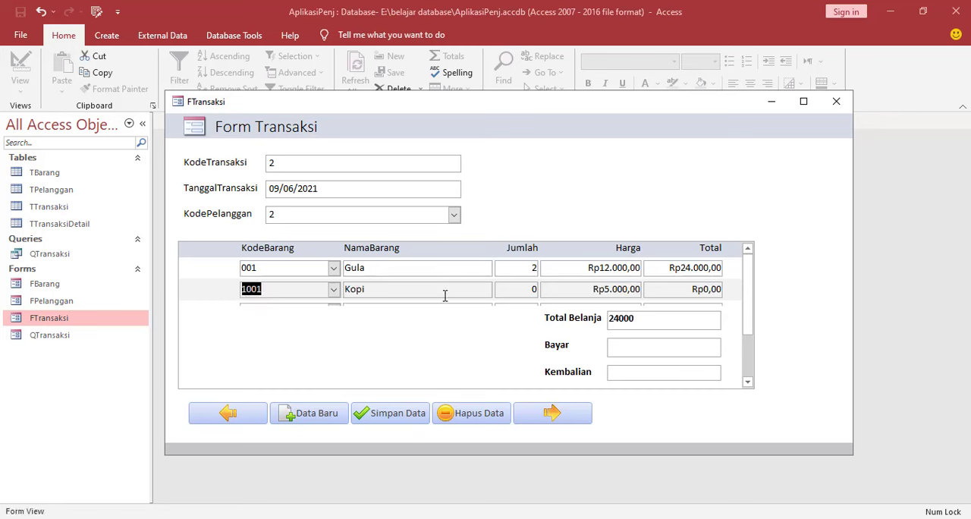
click(532, 289)
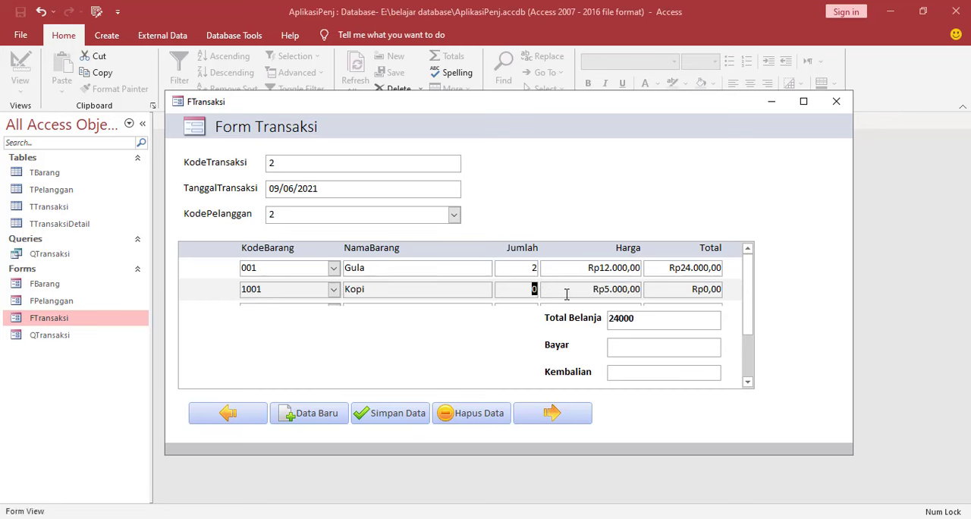
text(2)
click(671, 294)
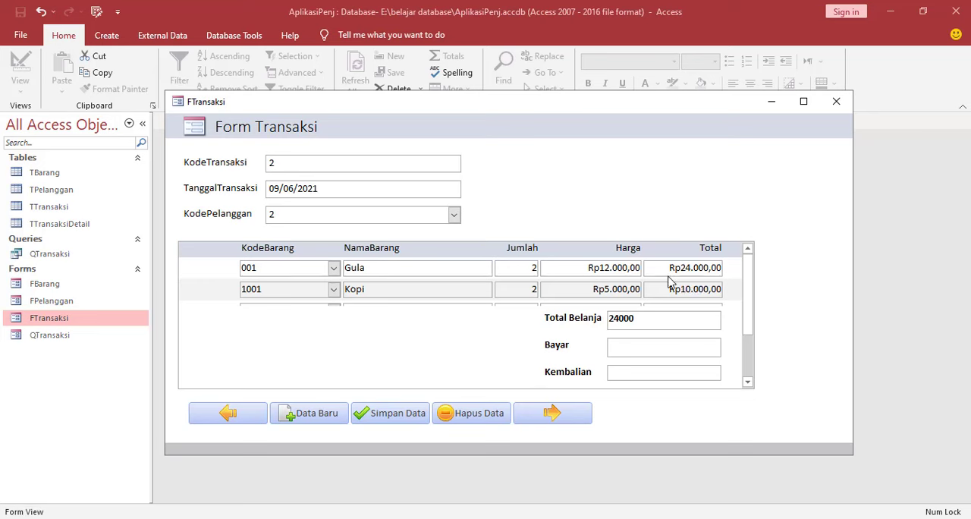
Add item 1003 (The) with a Jumlah of 1 in the third row of the subform.
scroll(668, 282, down, 1)
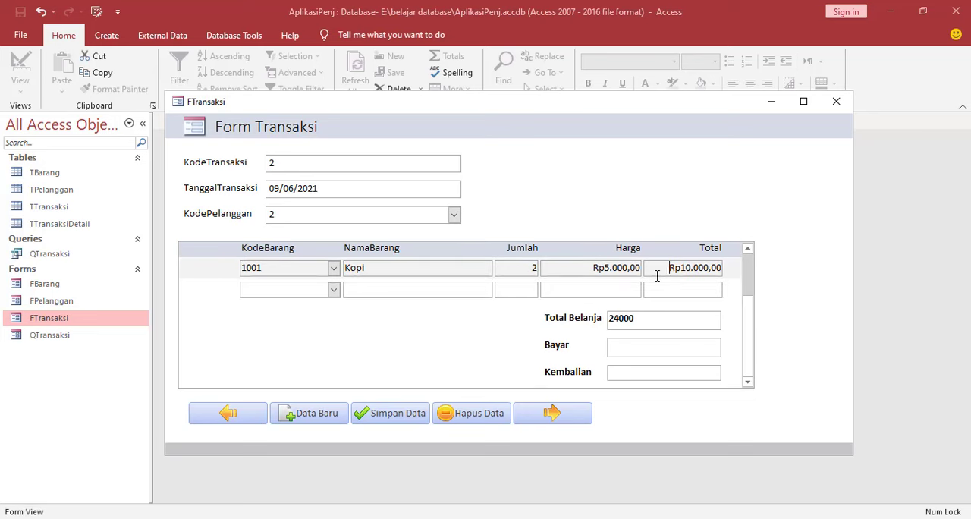
click(335, 290)
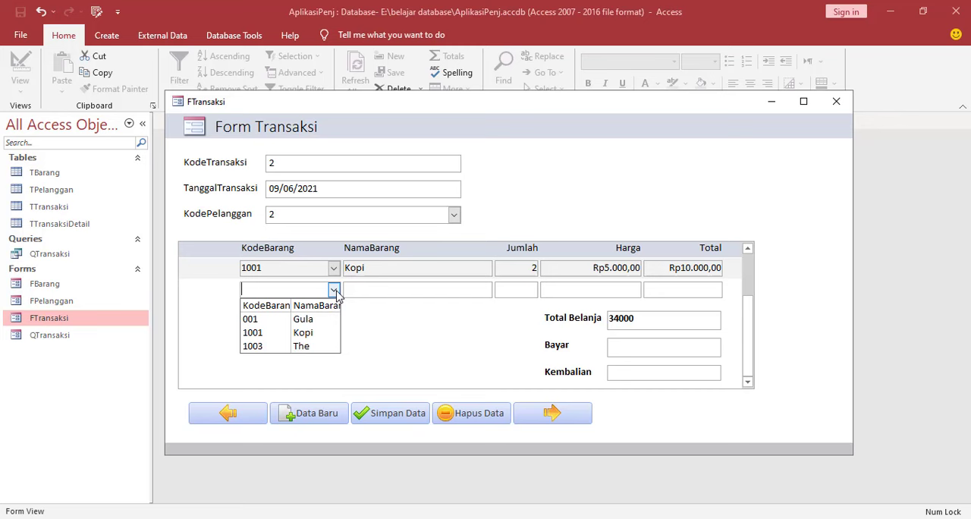
click(315, 347)
click(529, 289)
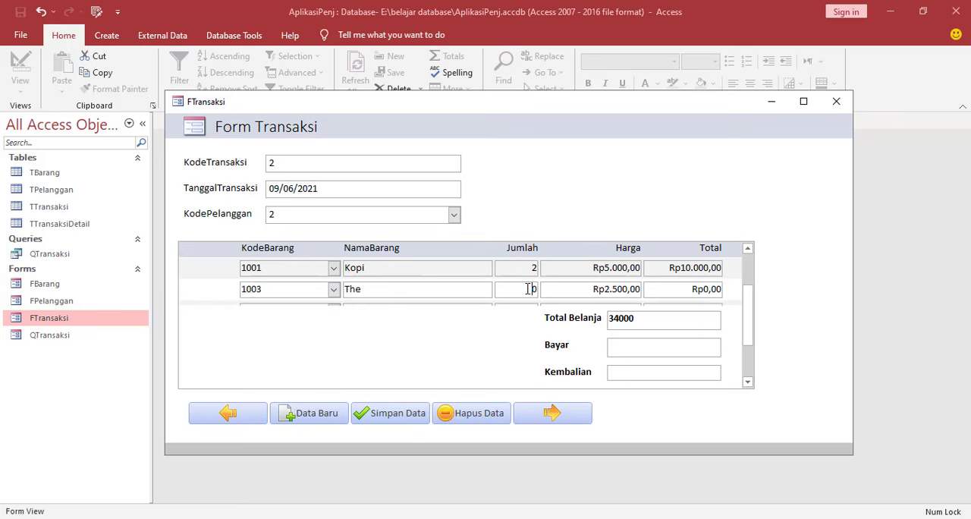
double_click(529, 289)
text(1)
click(677, 289)
Enter a payment of 50000 in the Bayar field and check the calculated Kembalian.
scroll(686, 301, up, 1)
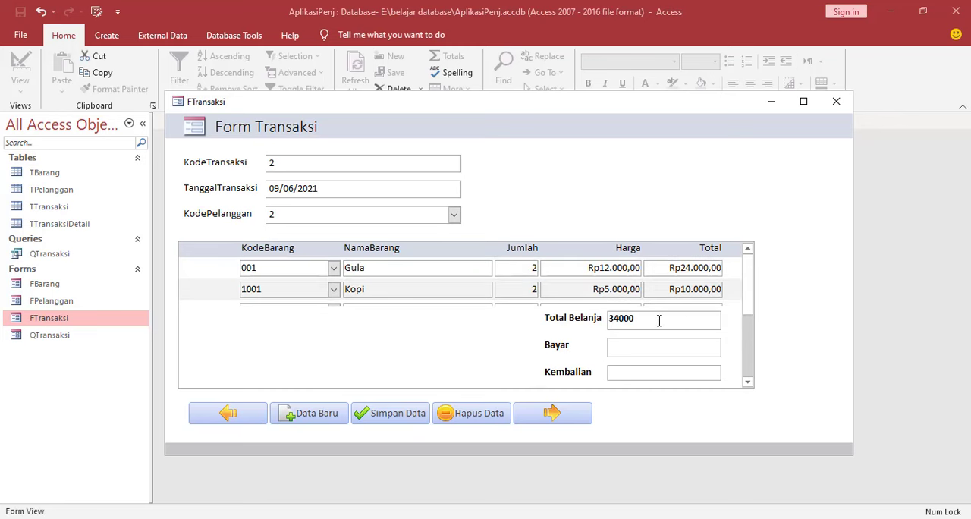
click(663, 343)
text(50000)
click(631, 372)
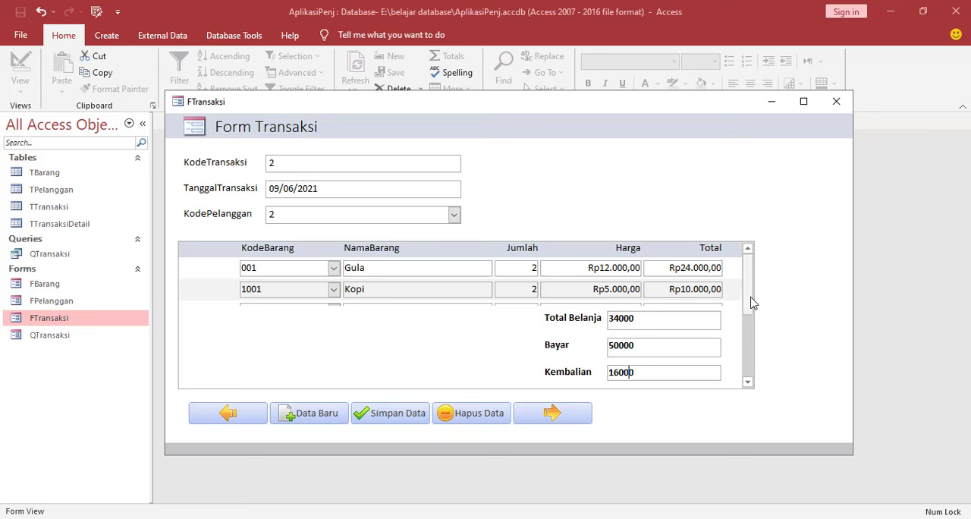
drag(751, 304, 748, 265)
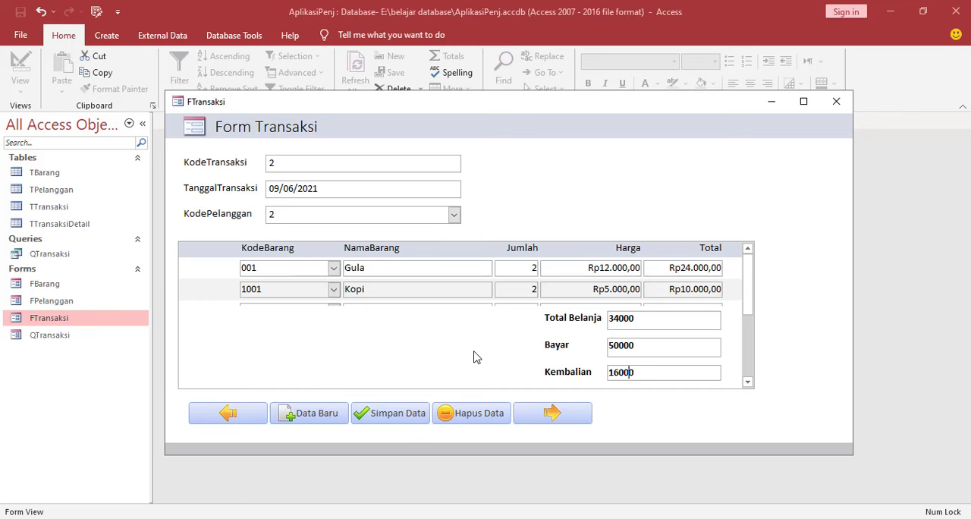
Save the transaction and open a new blank record in the transaction form.
click(420, 423)
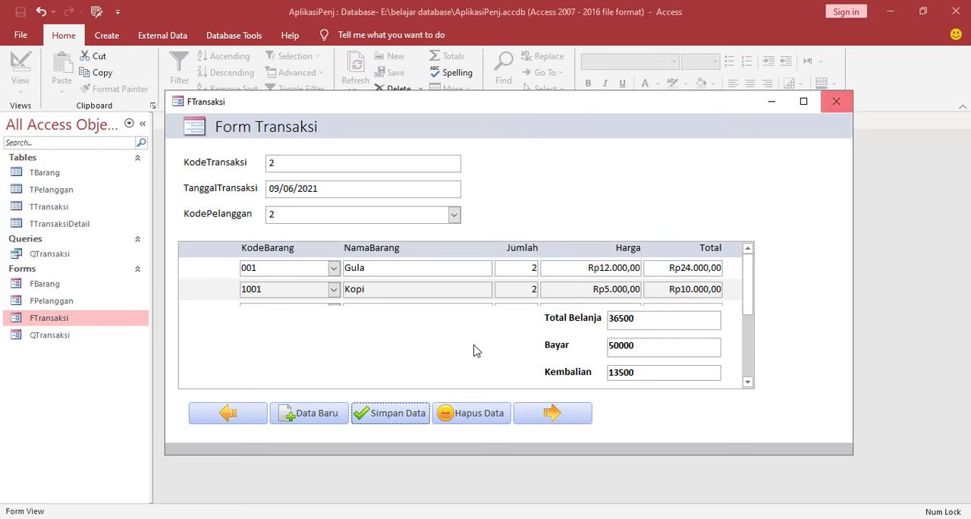
click(313, 414)
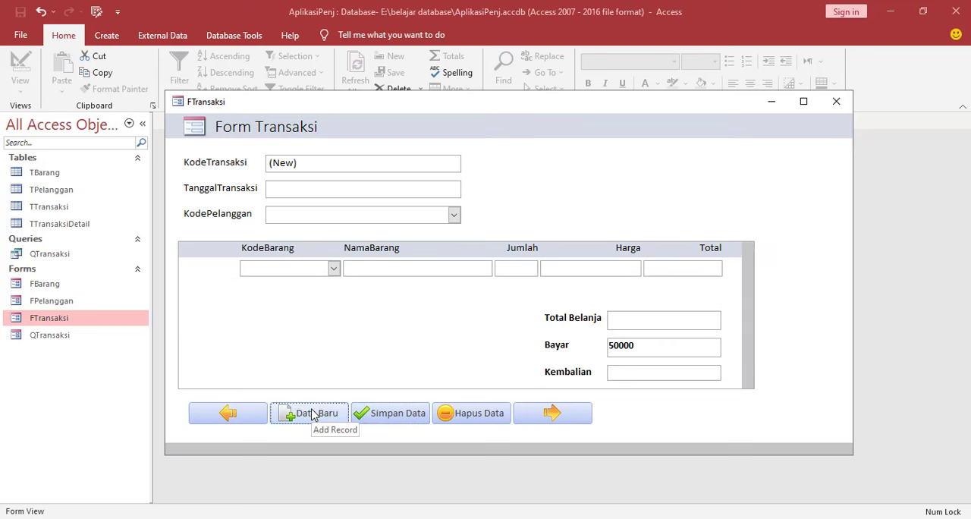
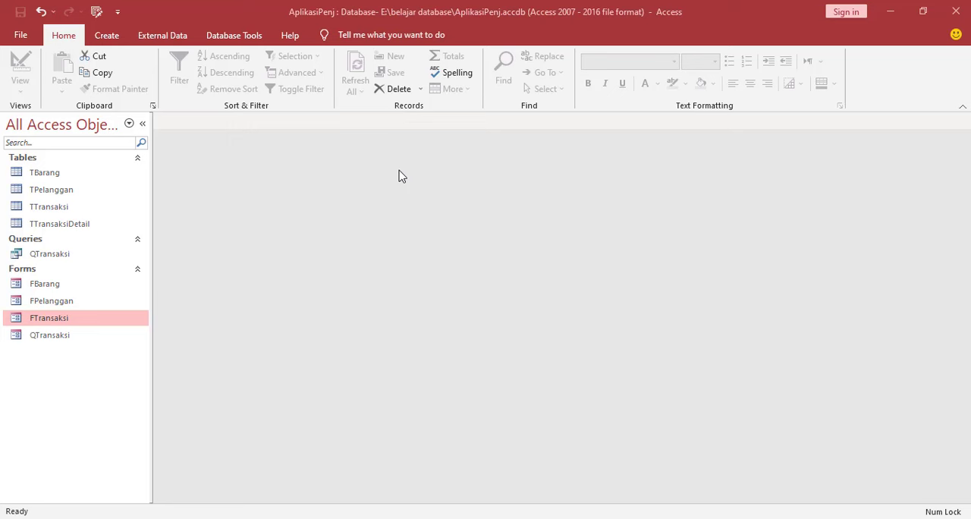
Create a new blank form and switch it to Design View.
click(107, 36)
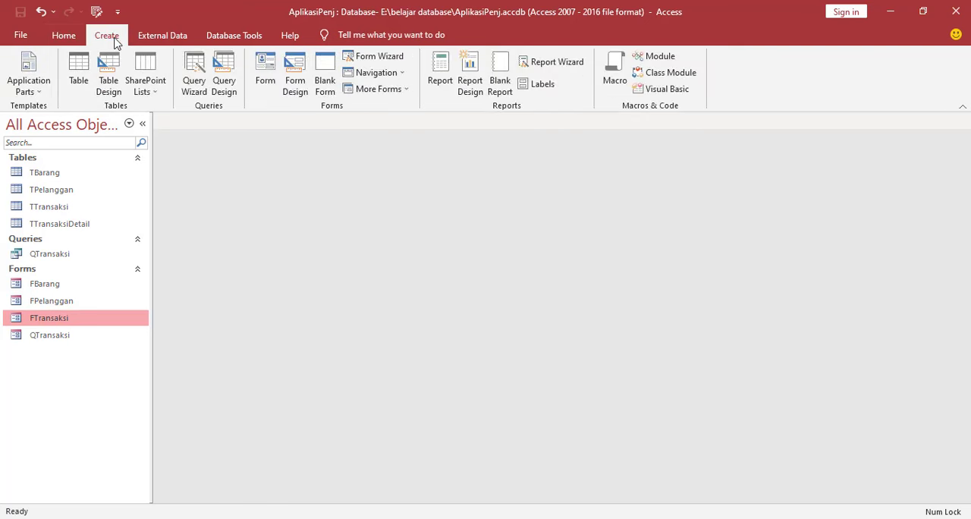
click(334, 73)
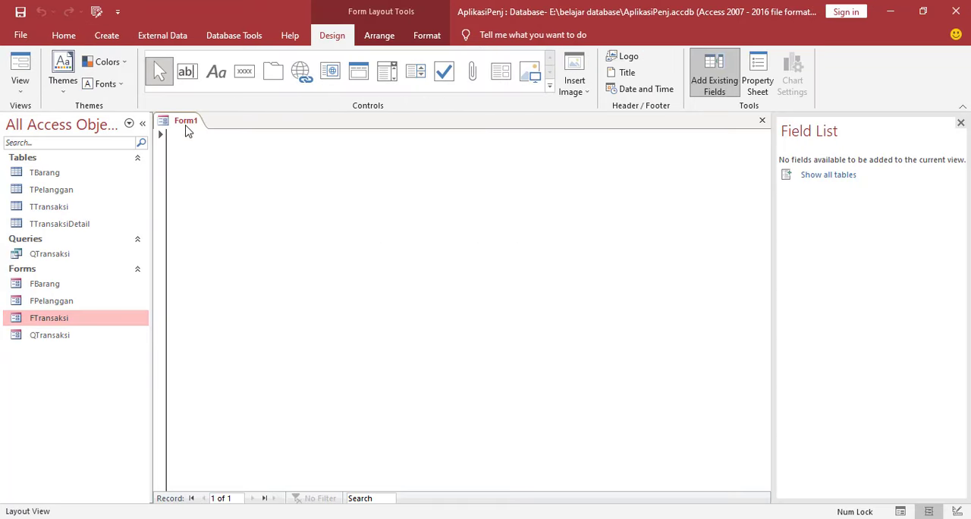
right_click(186, 126)
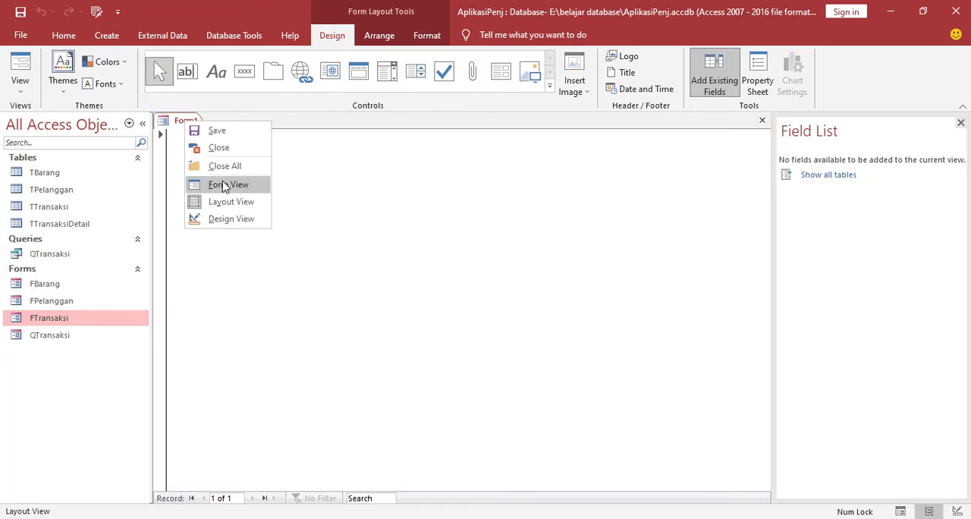
click(222, 187)
right_click(183, 121)
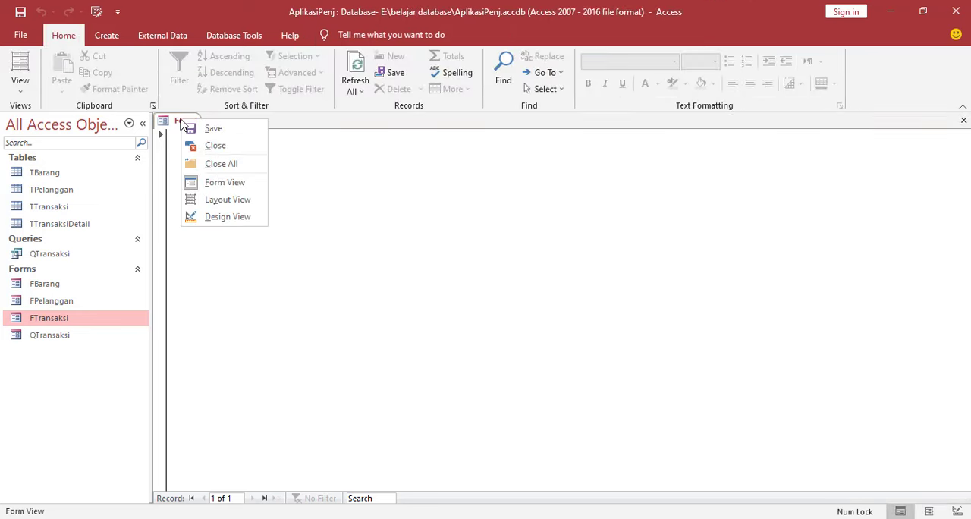
click(224, 218)
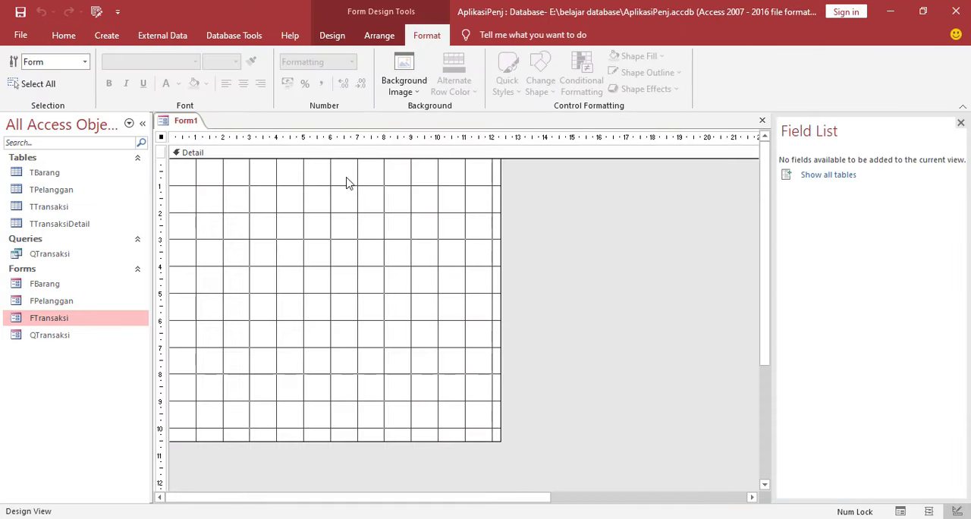
Set the new form's Pop Up and Modal properties to Yes.
click(391, 39)
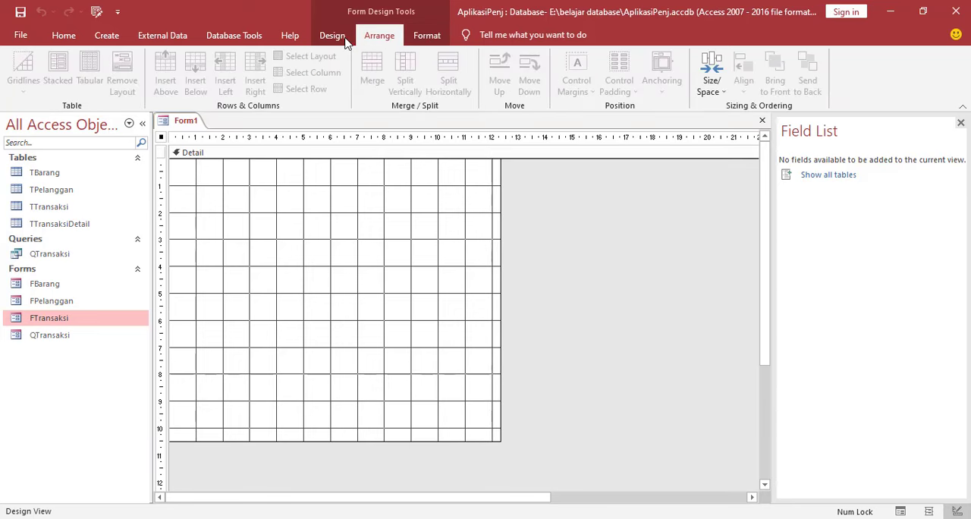
click(343, 39)
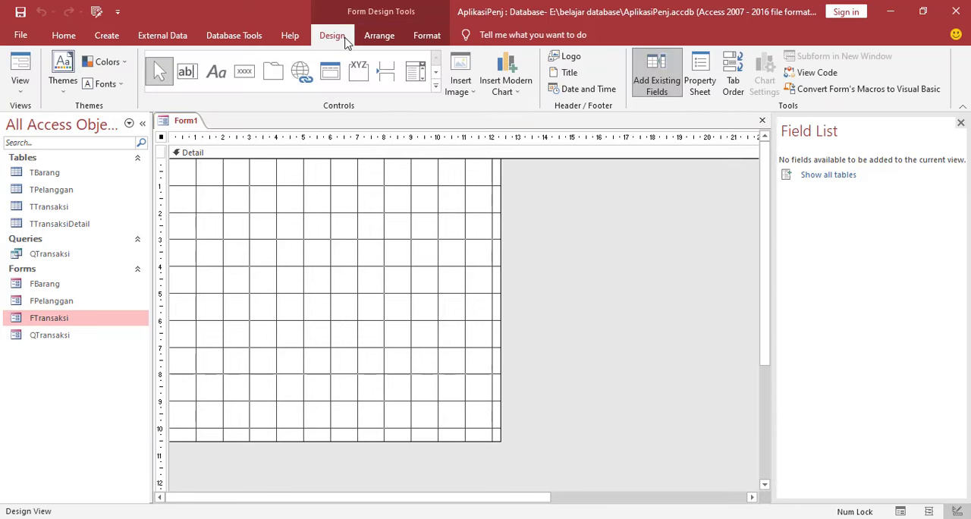
click(700, 80)
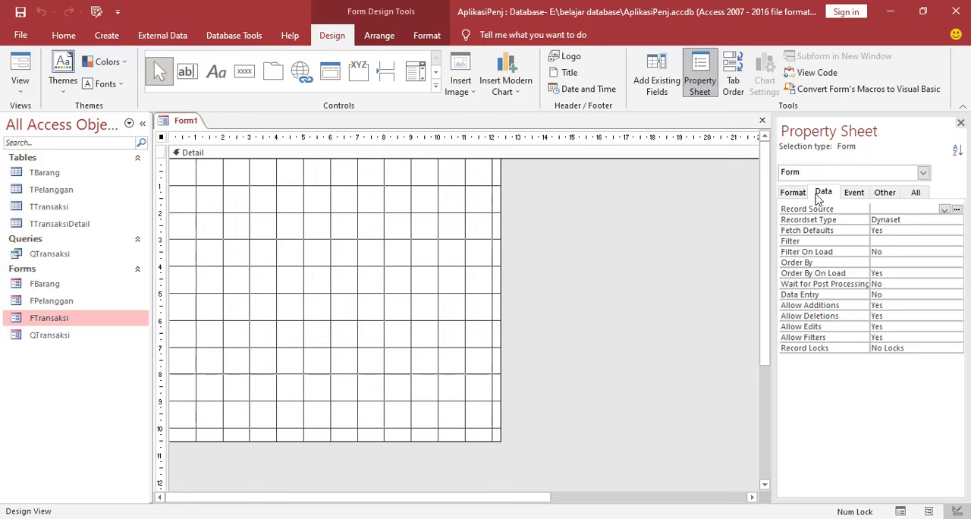
click(923, 173)
click(873, 199)
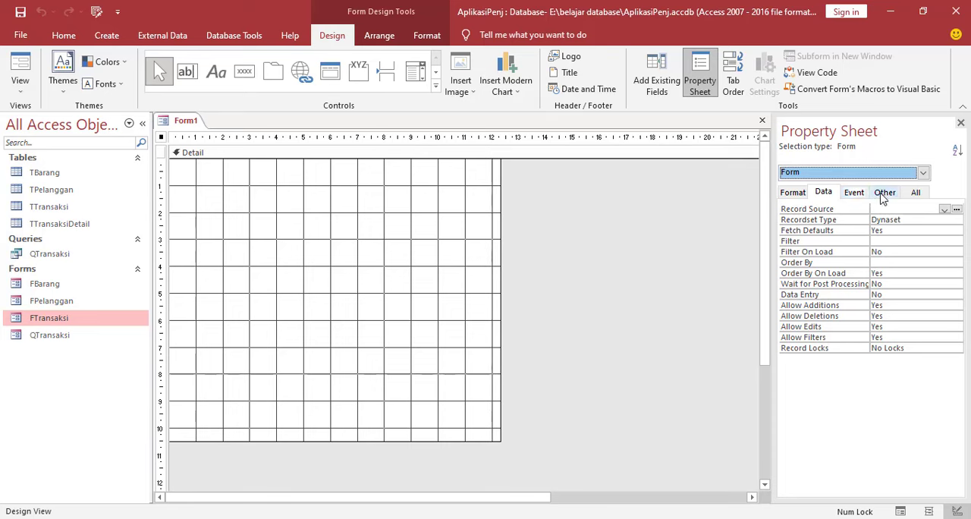
click(885, 194)
click(901, 209)
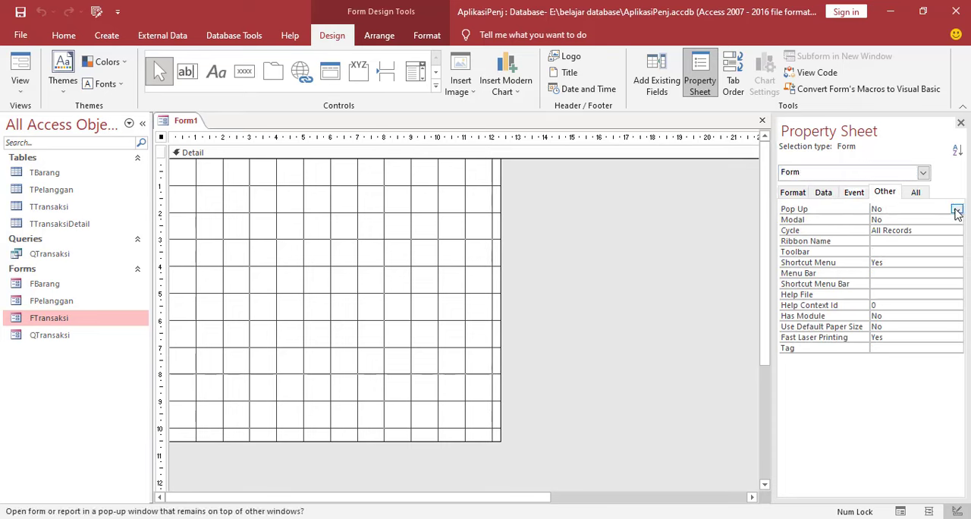
click(957, 210)
click(906, 219)
click(893, 219)
click(957, 220)
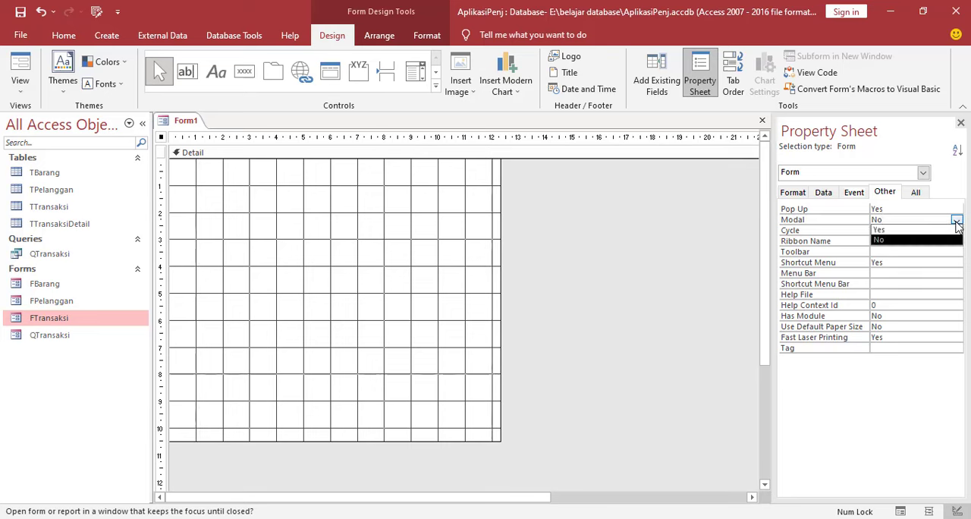
click(905, 231)
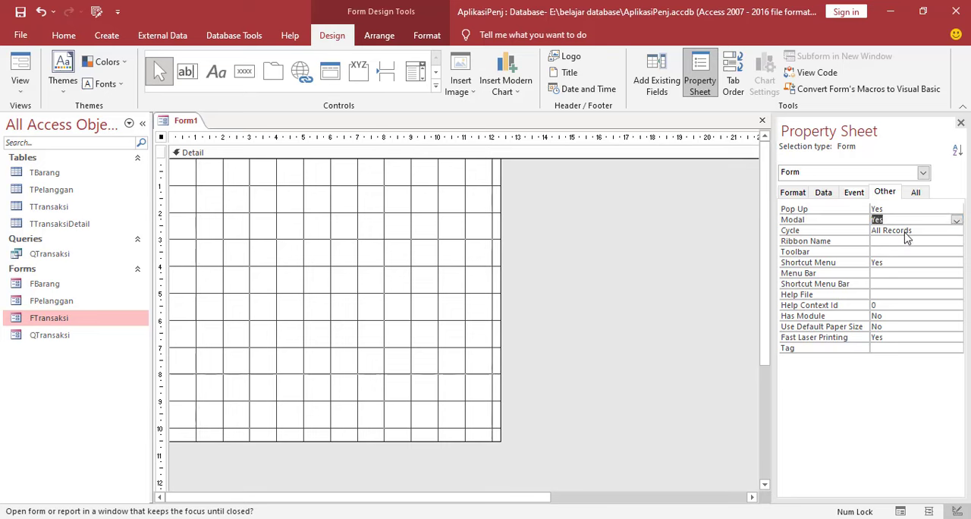
Set the form's Auto Center property to Yes.
click(794, 194)
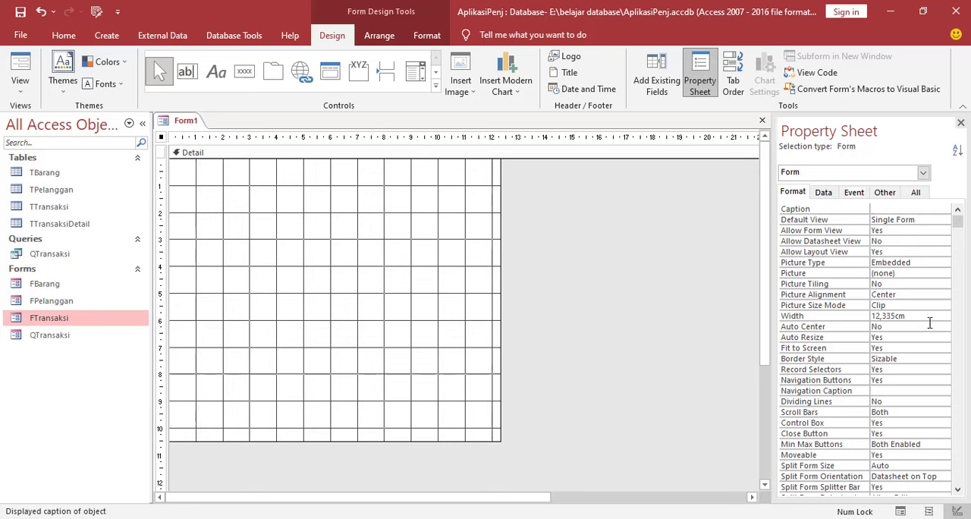
click(895, 326)
click(944, 327)
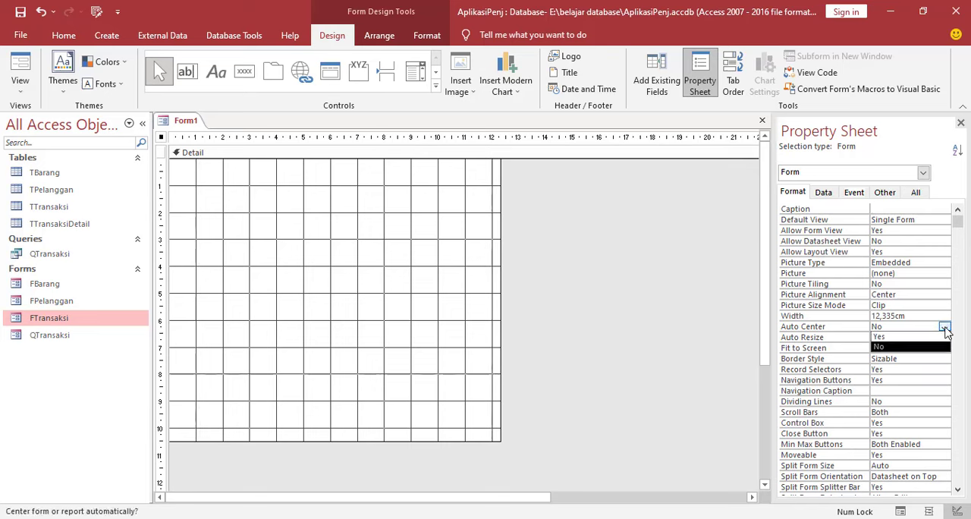
click(897, 339)
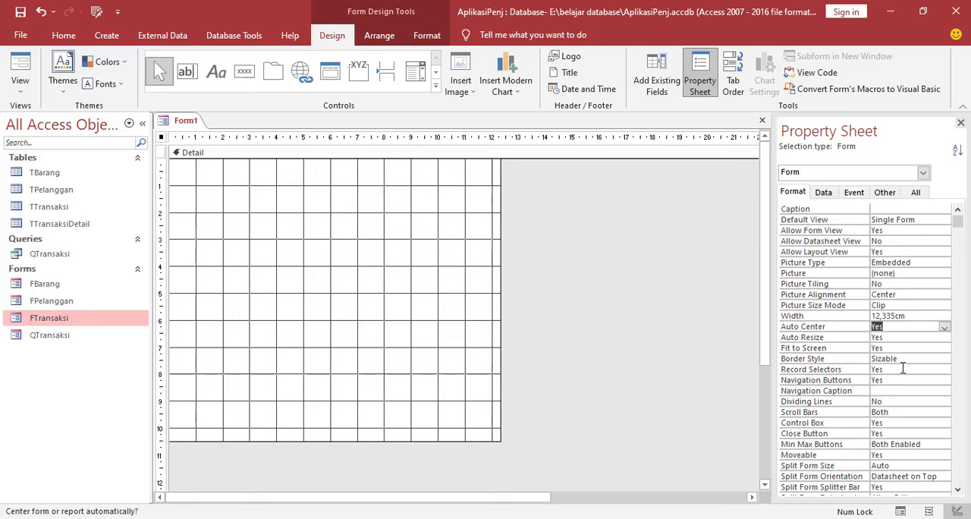
Set the form's Record Selectors and Navigation Buttons properties to No.
click(934, 370)
click(945, 370)
click(888, 395)
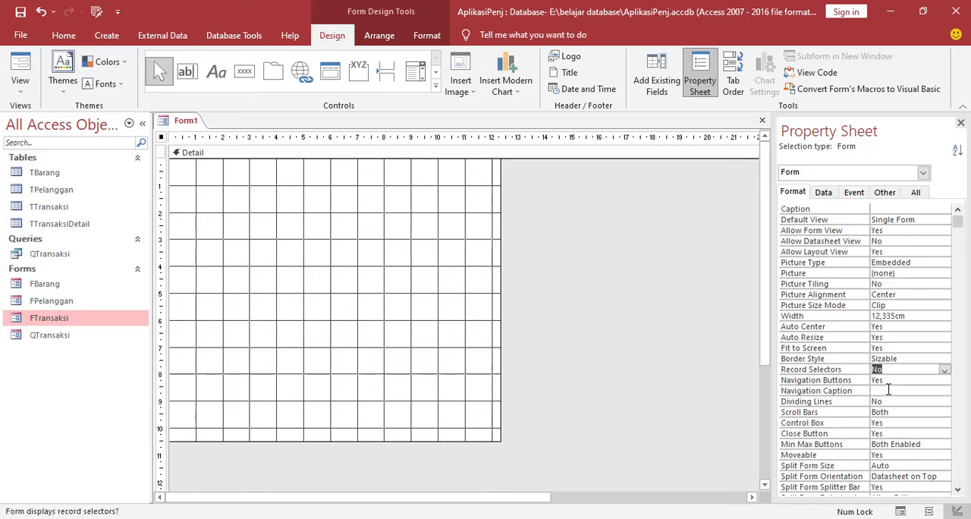
click(849, 380)
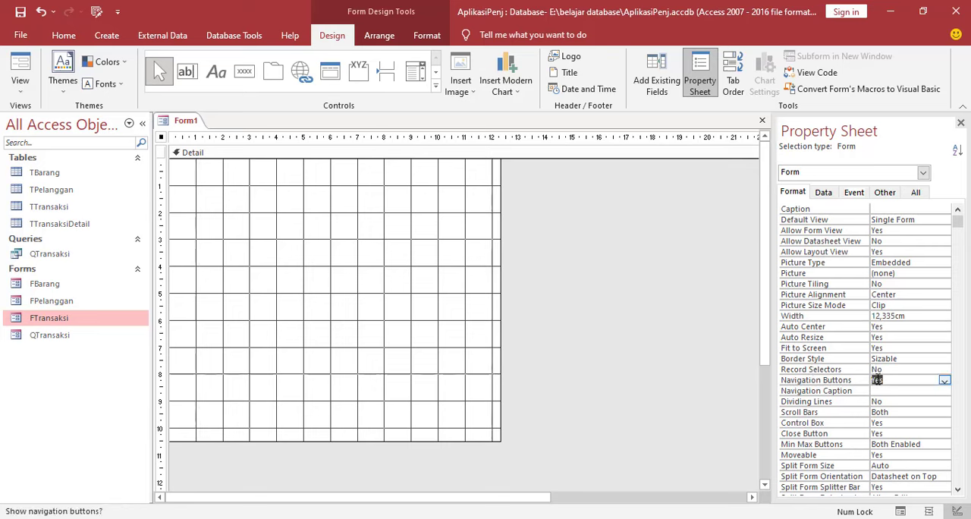
click(945, 379)
click(886, 399)
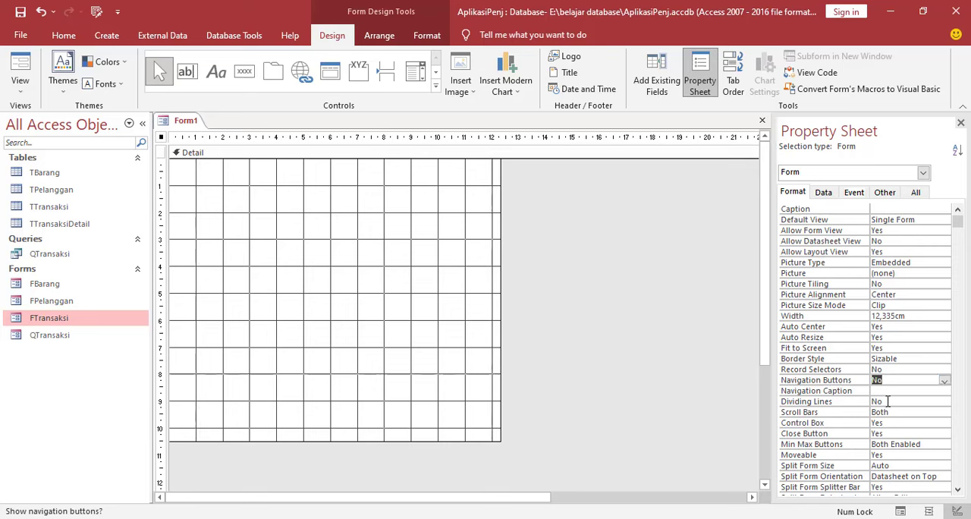
Build an On Load macro for the form with the MaximizeWindow action, and save and close it.
click(851, 193)
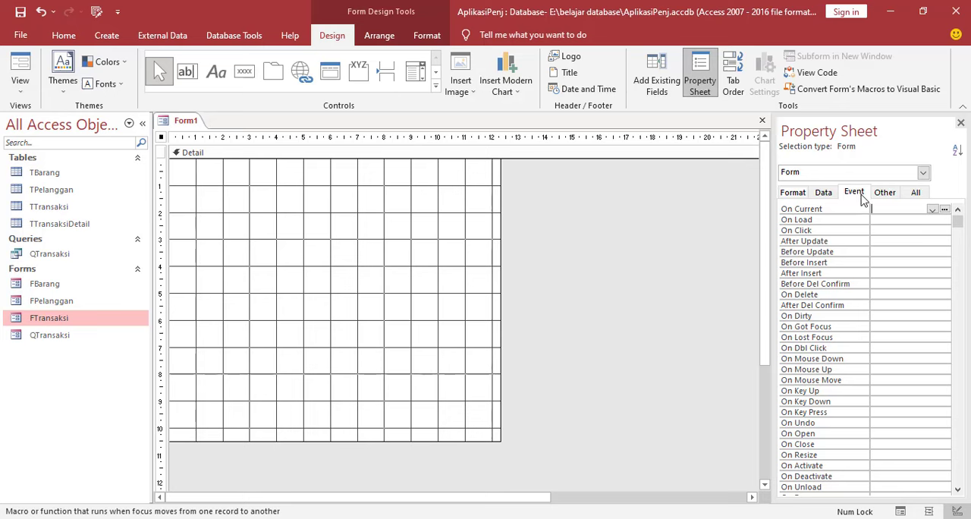
click(809, 221)
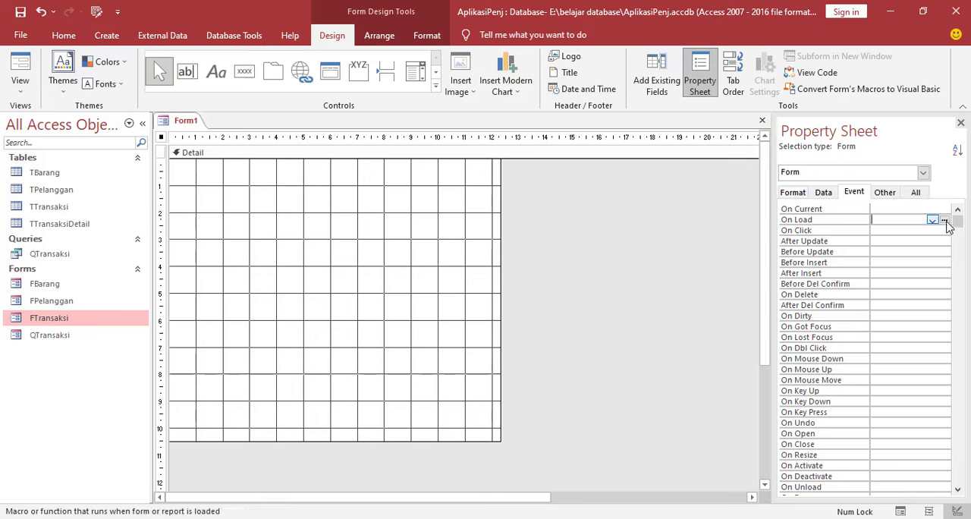
click(944, 220)
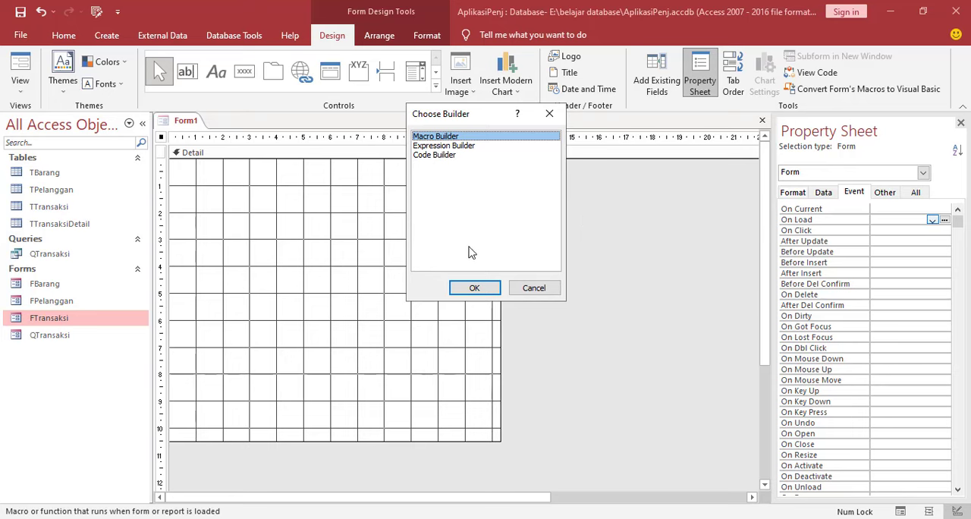
click(474, 288)
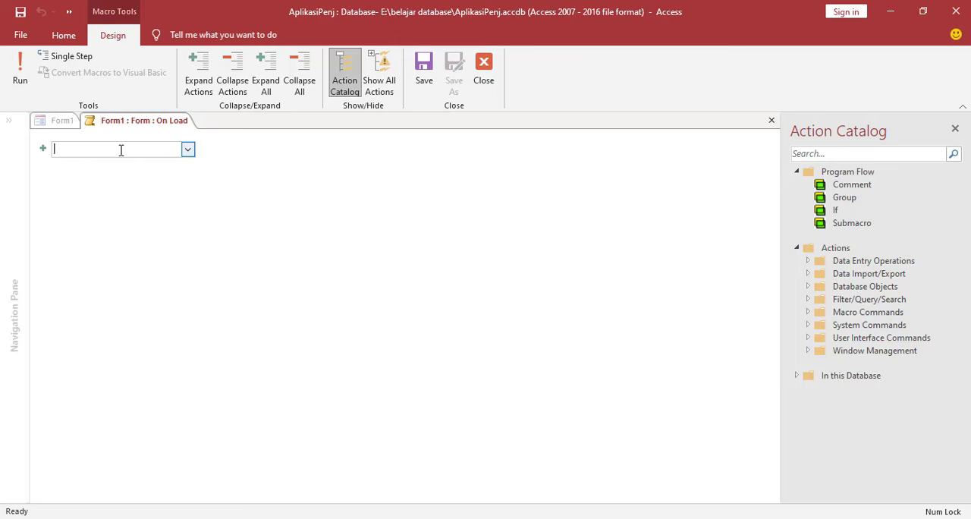
text(MaximizeWindow)
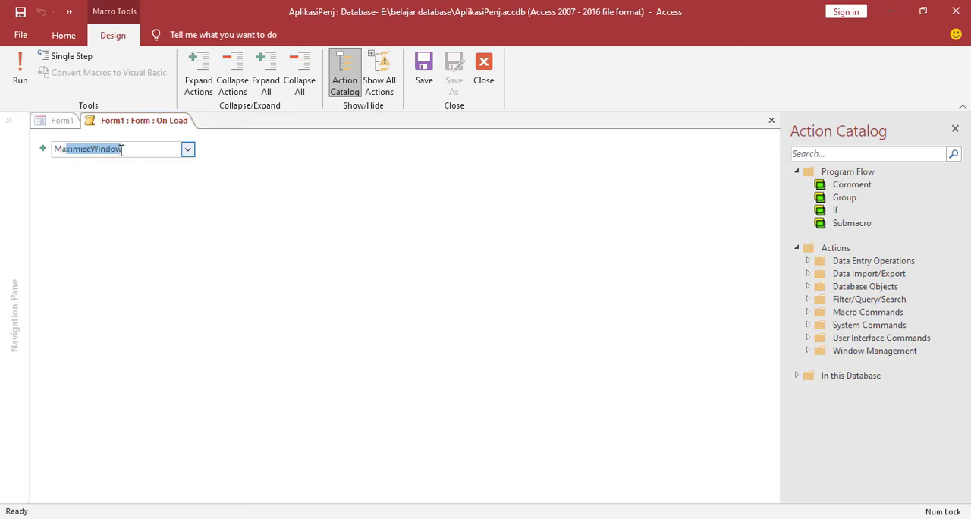
key(Return)
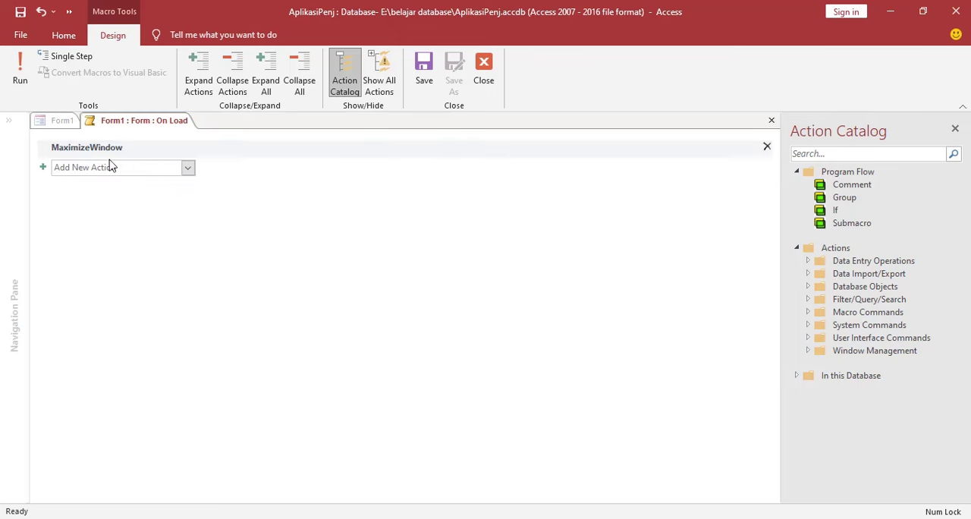
right_click(156, 121)
click(184, 130)
right_click(173, 122)
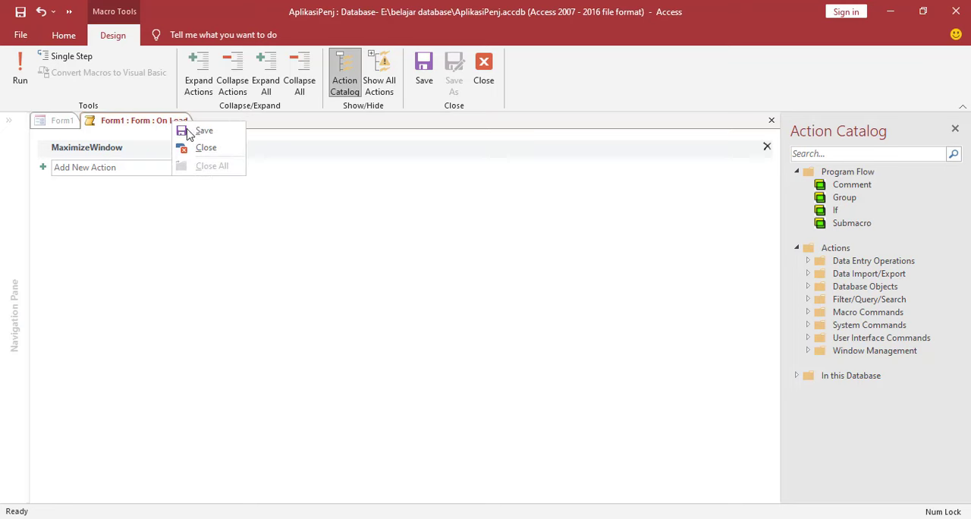
click(200, 148)
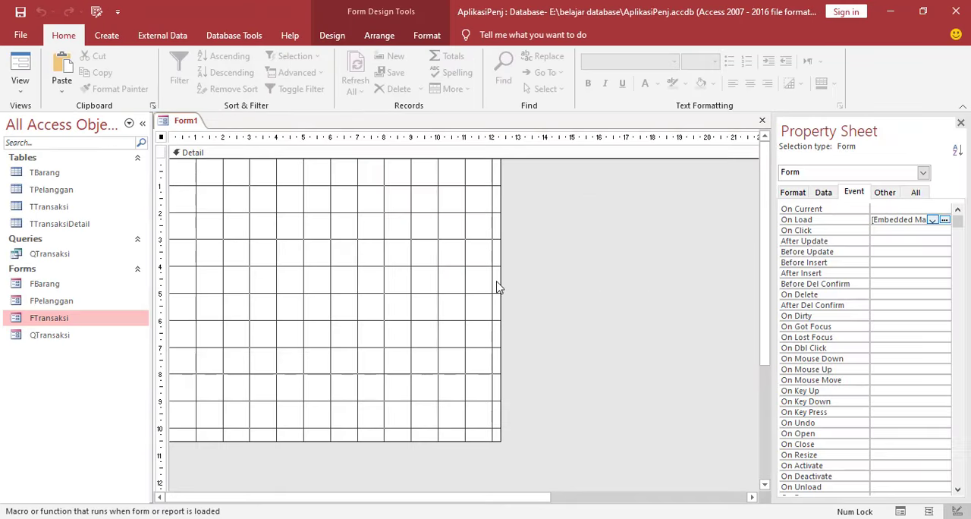
Set the Detail section's Back Color to the standard green #9DBB61.
click(923, 174)
click(911, 185)
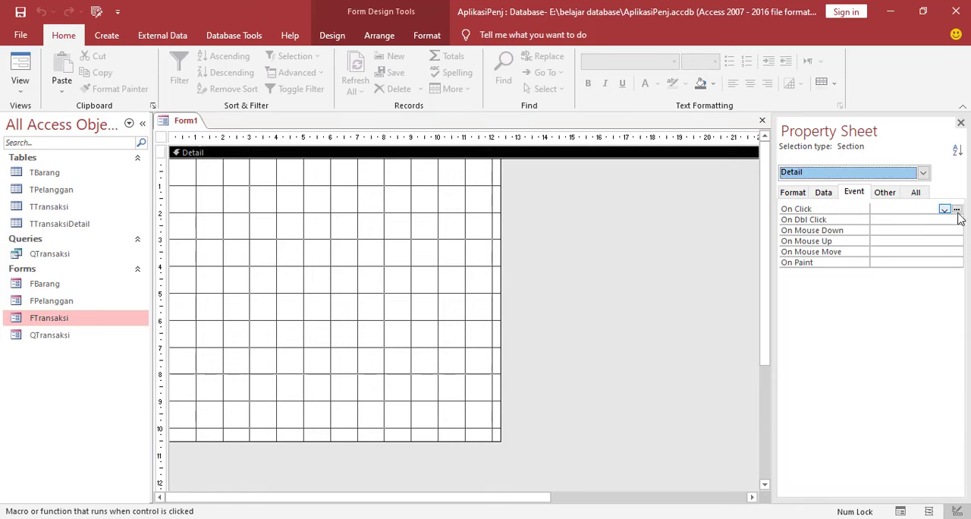
click(794, 194)
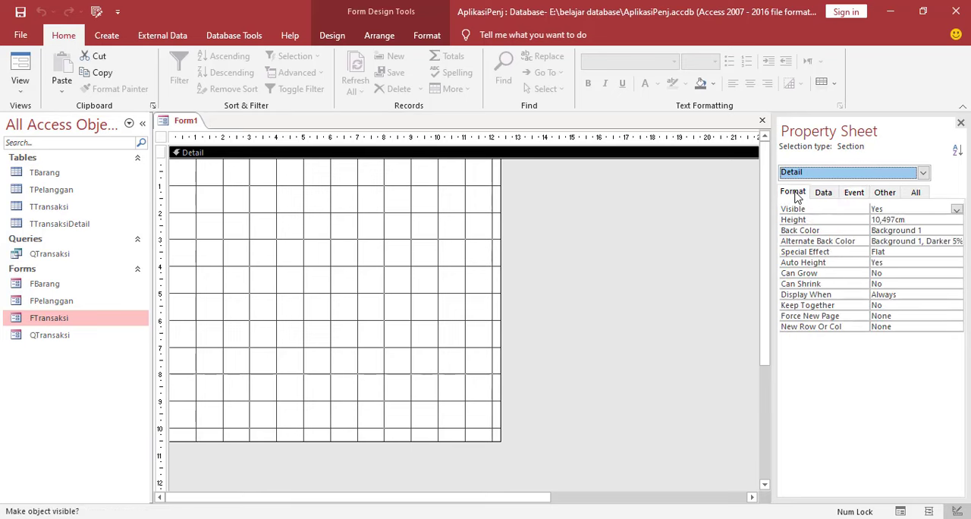
click(934, 230)
click(957, 231)
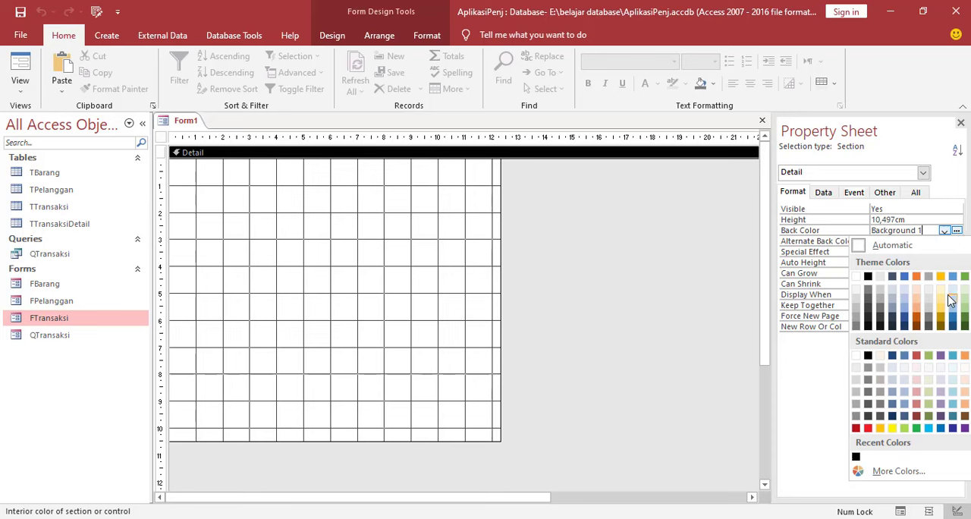
click(929, 357)
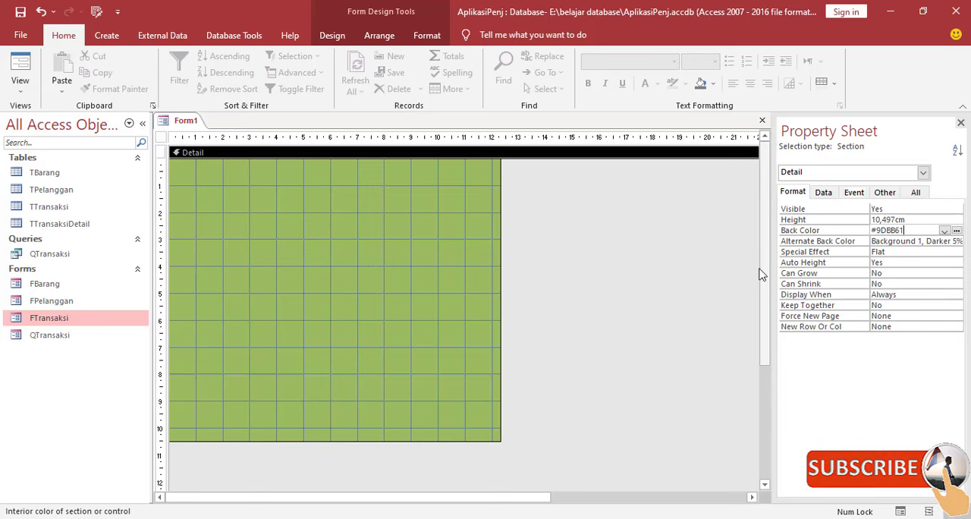
Add the Page Header/Footer sections to the form and collapse the Page Footer to zero height.
right_click(367, 218)
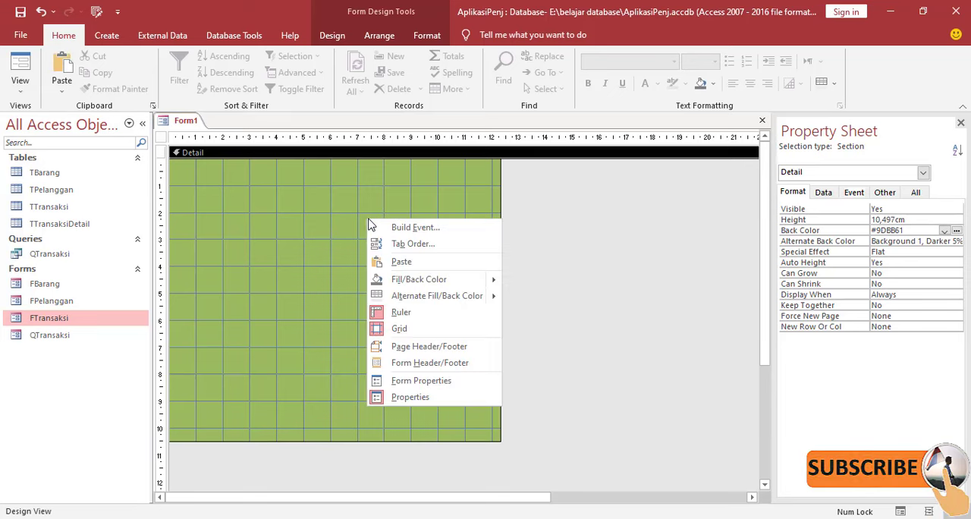
click(440, 351)
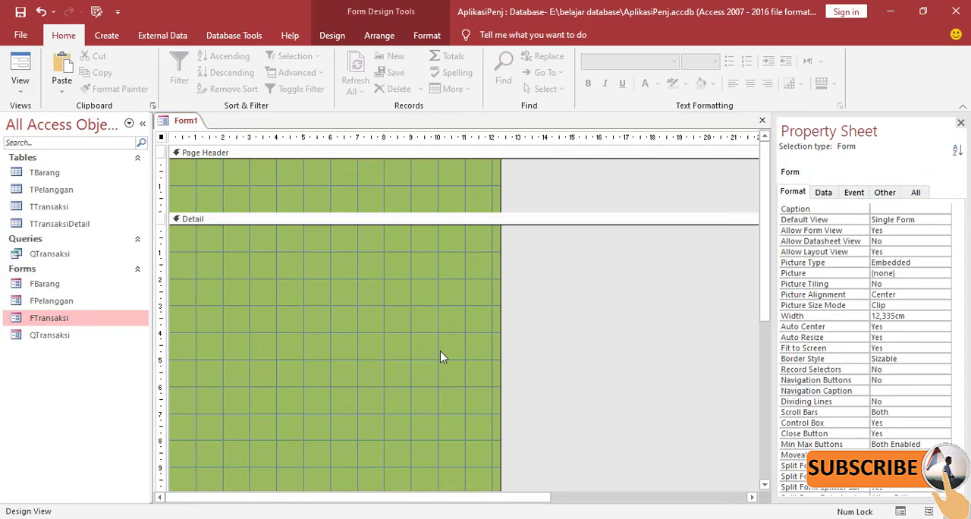
scroll(360, 251, down, 3)
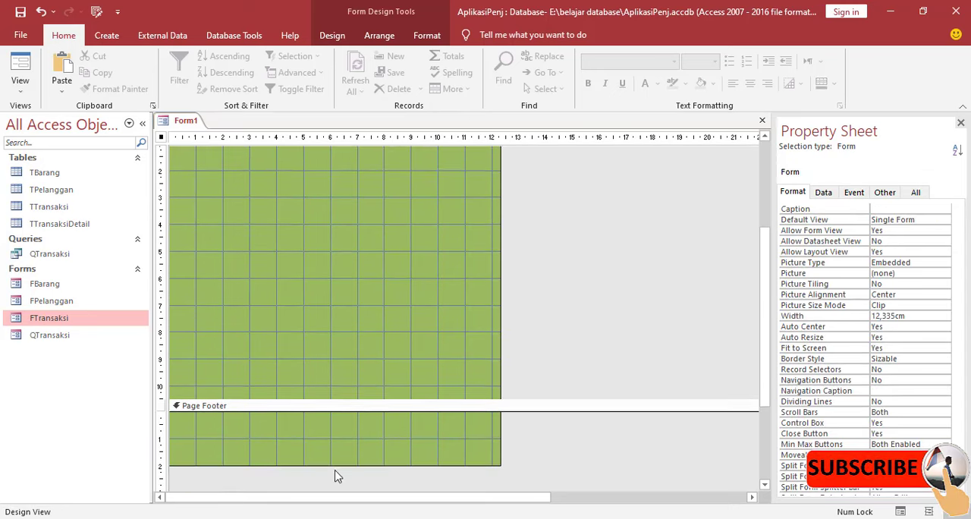
drag(336, 464, 337, 407)
Increase the Page Header section's height to about 2.4 cm.
scroll(336, 377, up, 3)
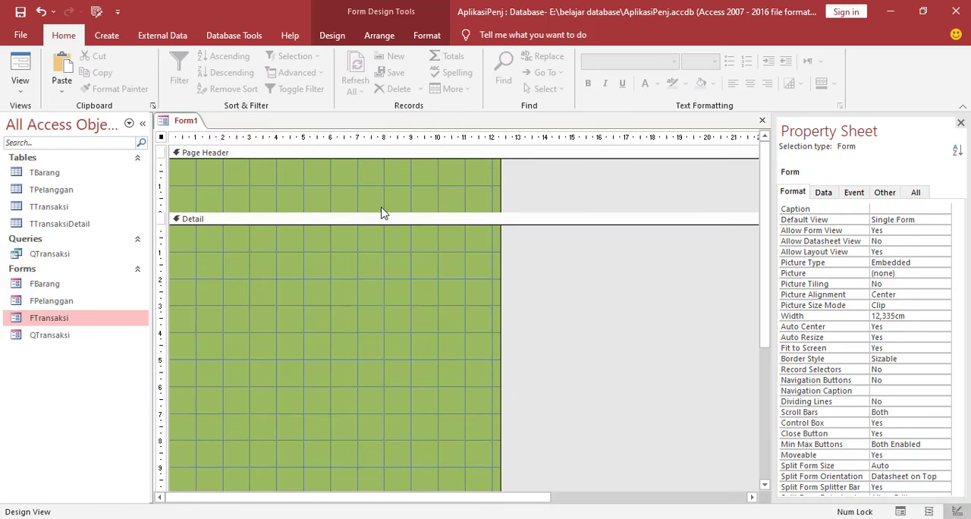
drag(382, 214, 380, 221)
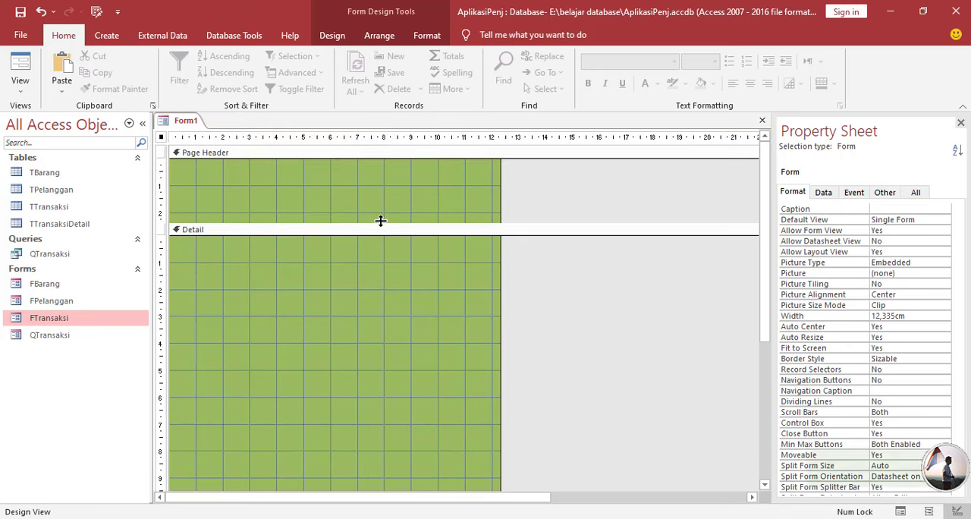
click(332, 36)
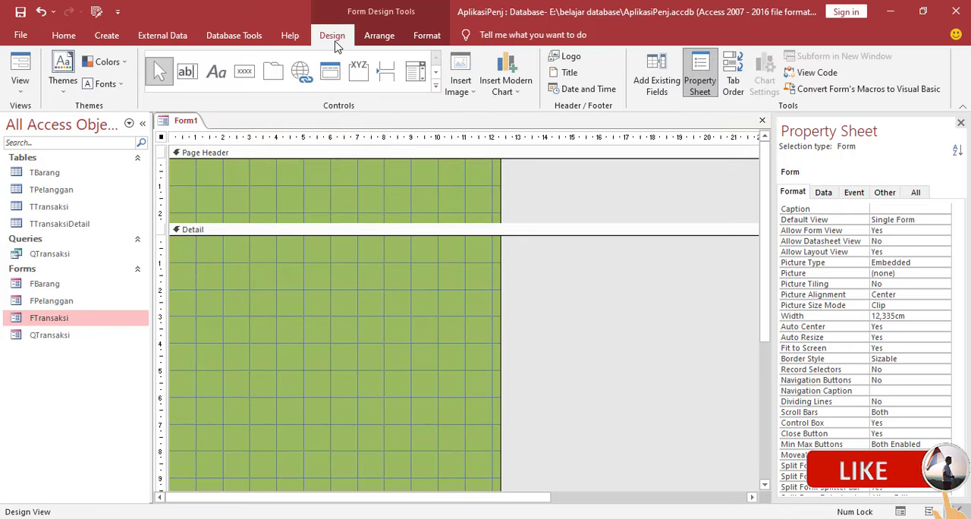
Add a label reading "Aplikasi Penjualan" to the Page Header and move it to the section's upper-left corner.
click(214, 76)
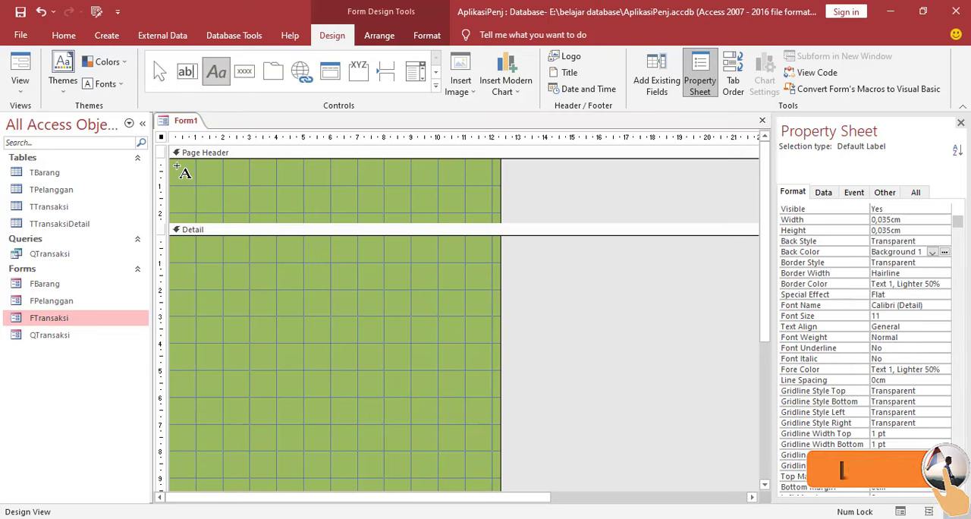
click(180, 172)
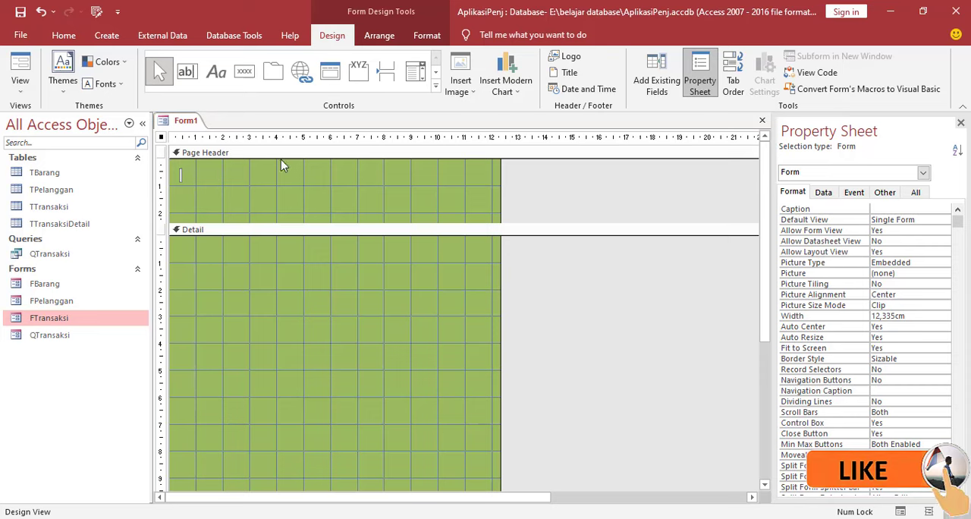
text(A)
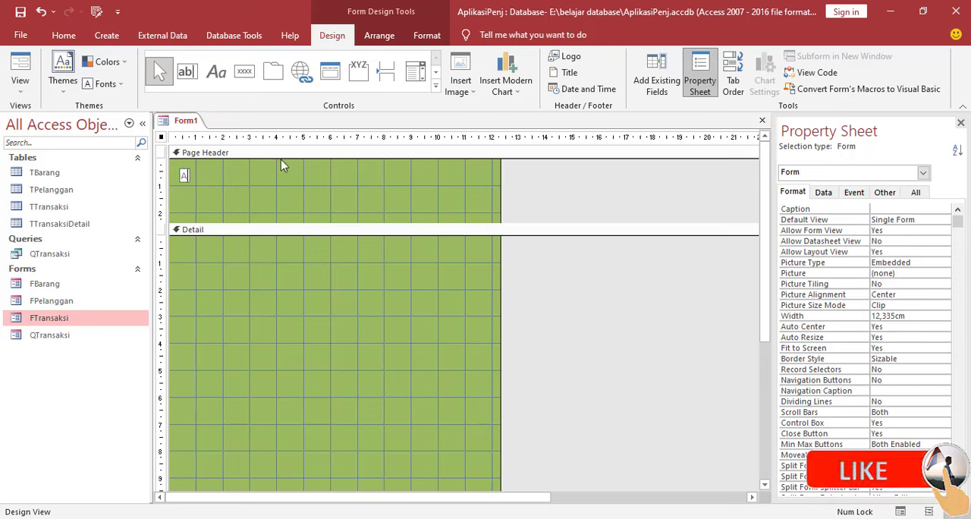
text(plikasi)
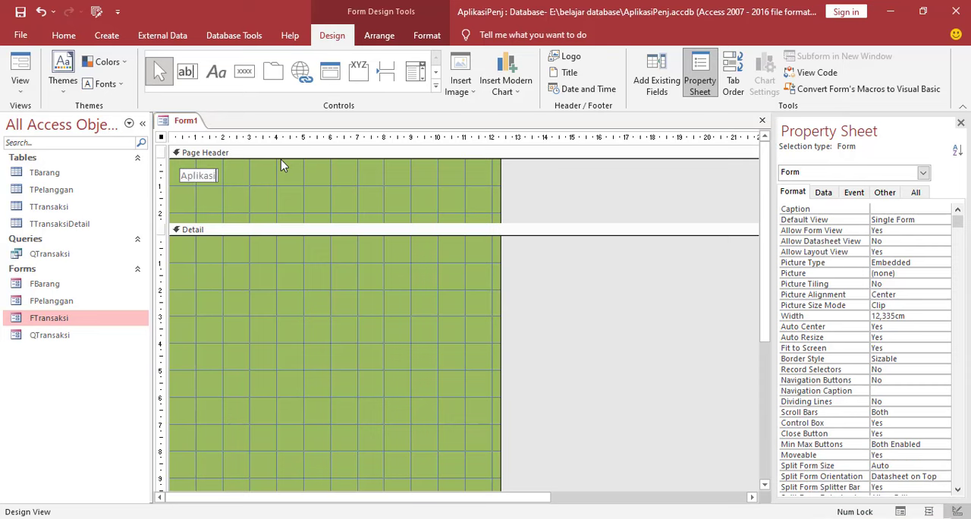
text( Penju)
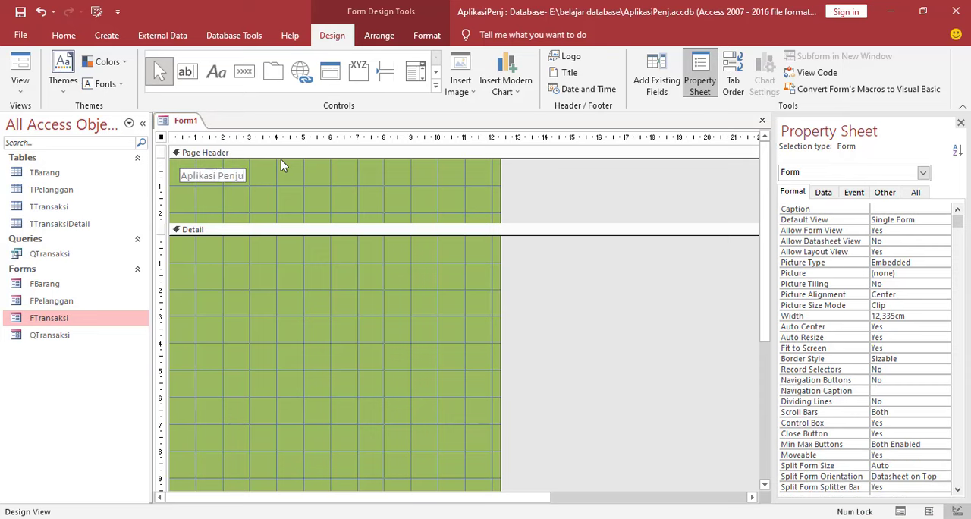
text(alan)
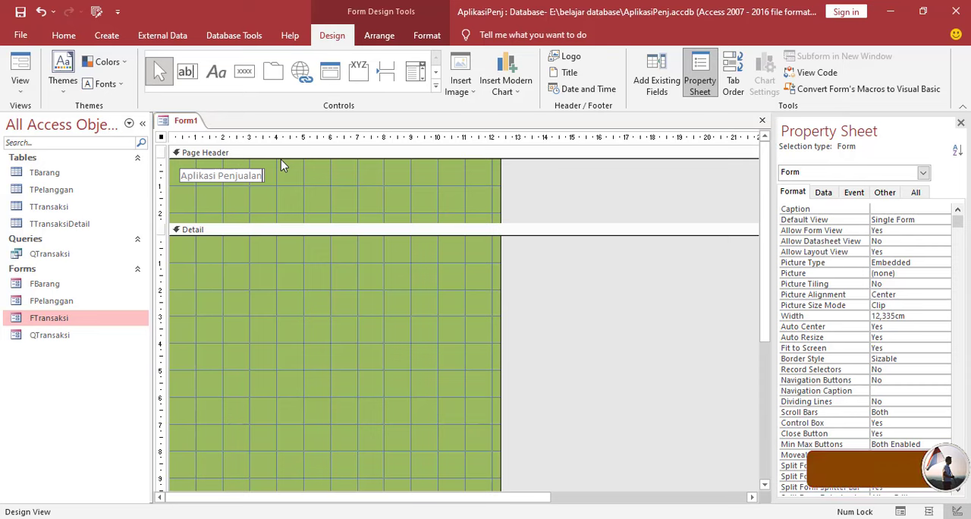
click(287, 174)
drag(255, 177, 243, 167)
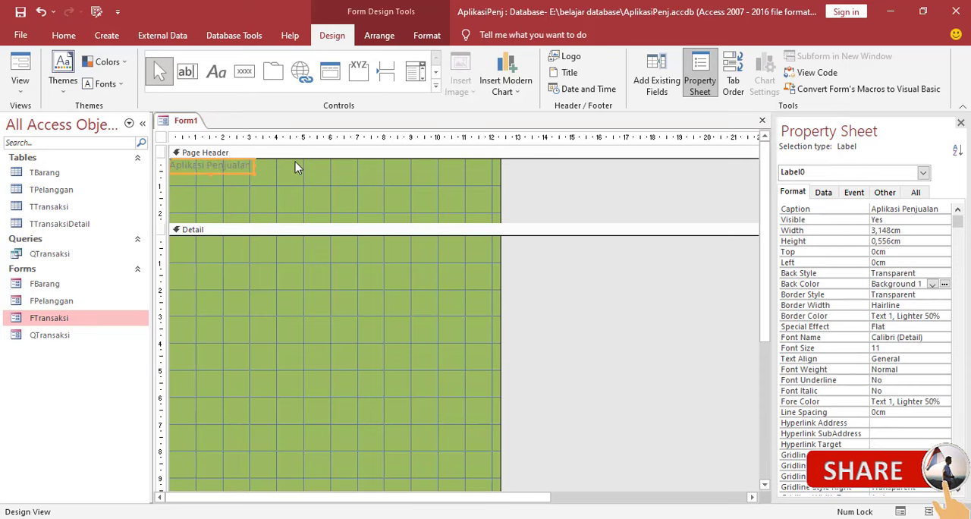
Format the "Aplikasi Penjualan" label in black, bold, 18-point text.
click(427, 34)
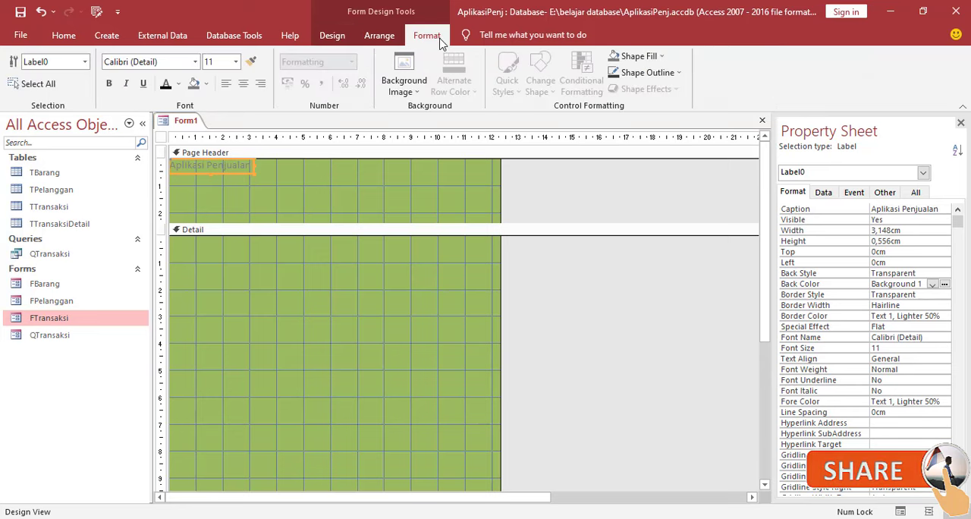
click(165, 84)
click(109, 83)
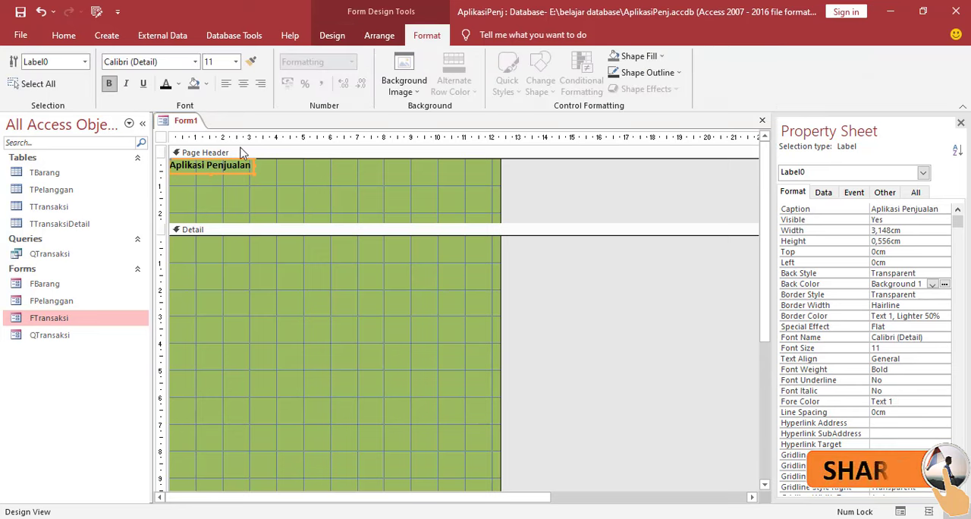
click(236, 61)
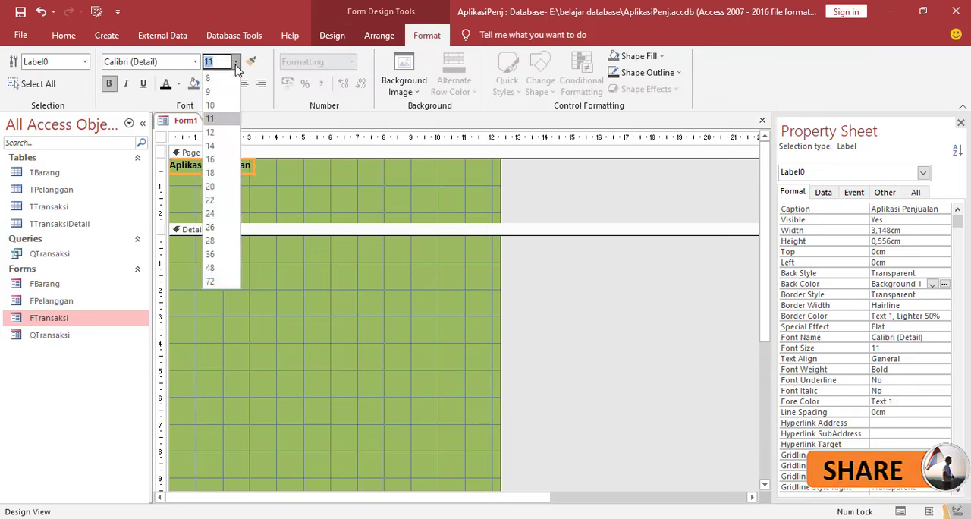
click(218, 173)
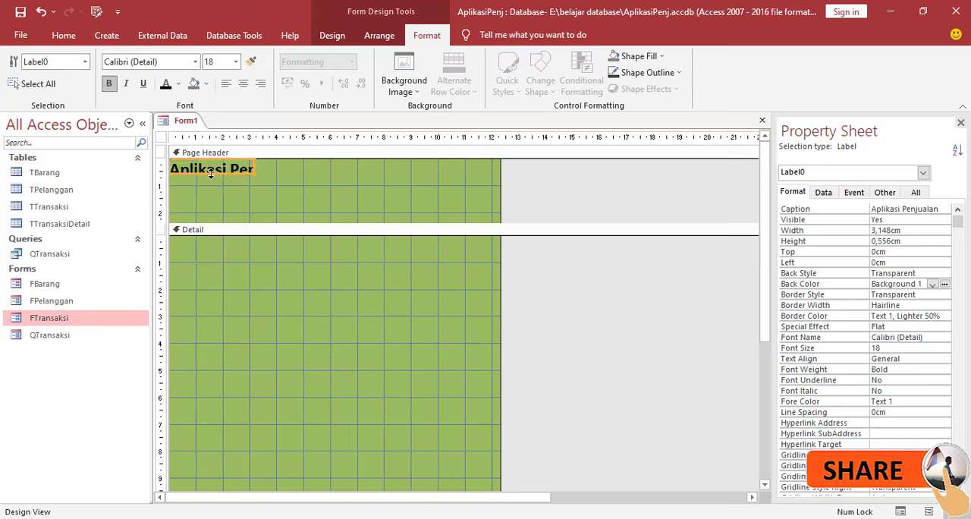
Enlarge the title label to about 10.1 × 1 cm and reduce the Page Header's height to about 1.1 cm.
drag(211, 173, 440, 170)
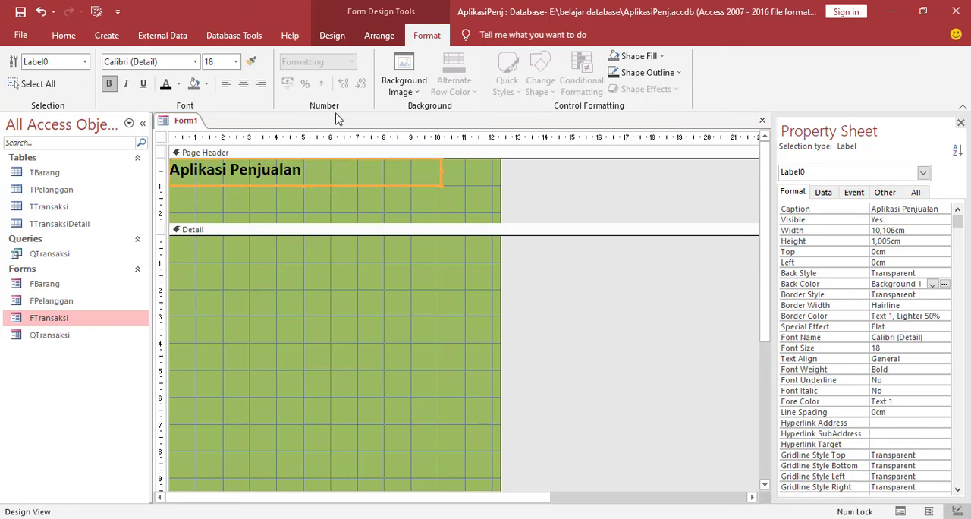
click(324, 224)
drag(324, 224, 331, 189)
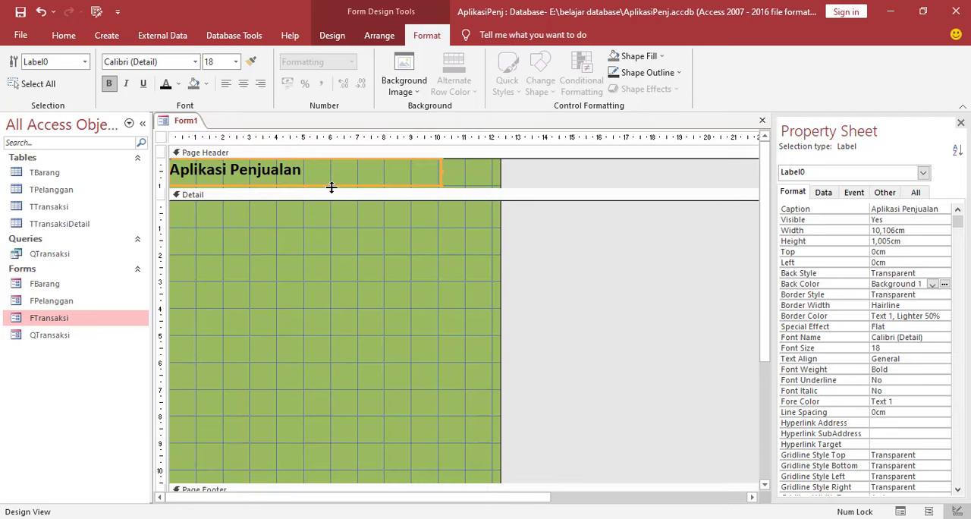
click(339, 241)
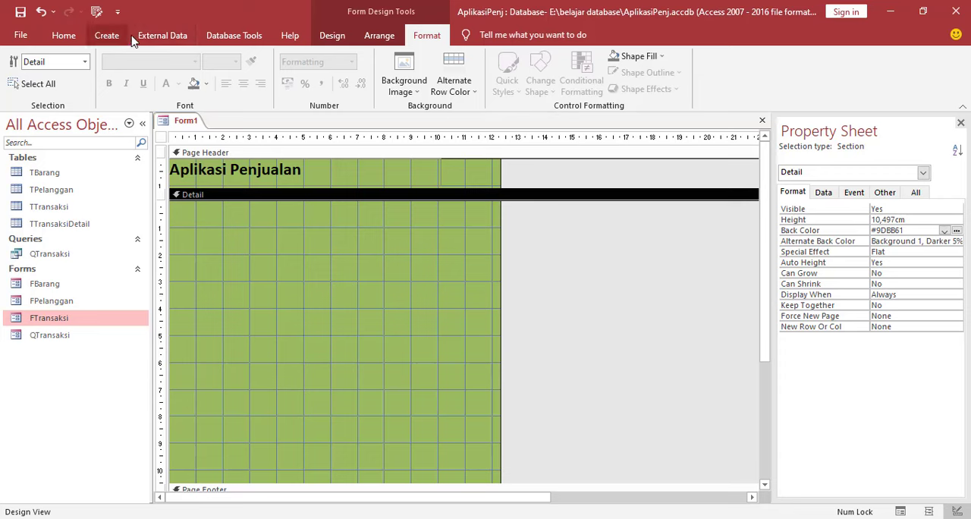
Draw a rectangle about 12.1 × 1.3 cm across the upper edge of the Detail section and fill it with white (Background 1).
click(332, 36)
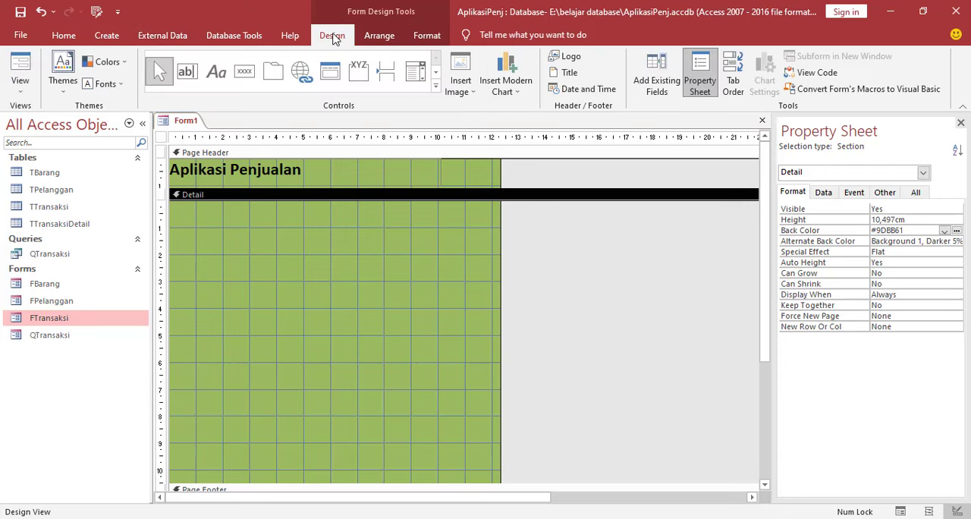
click(435, 85)
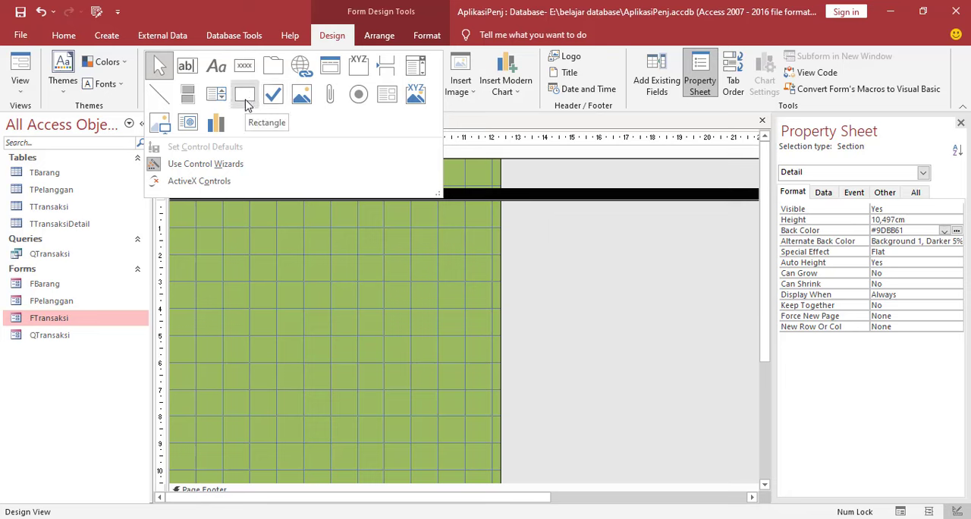
click(245, 97)
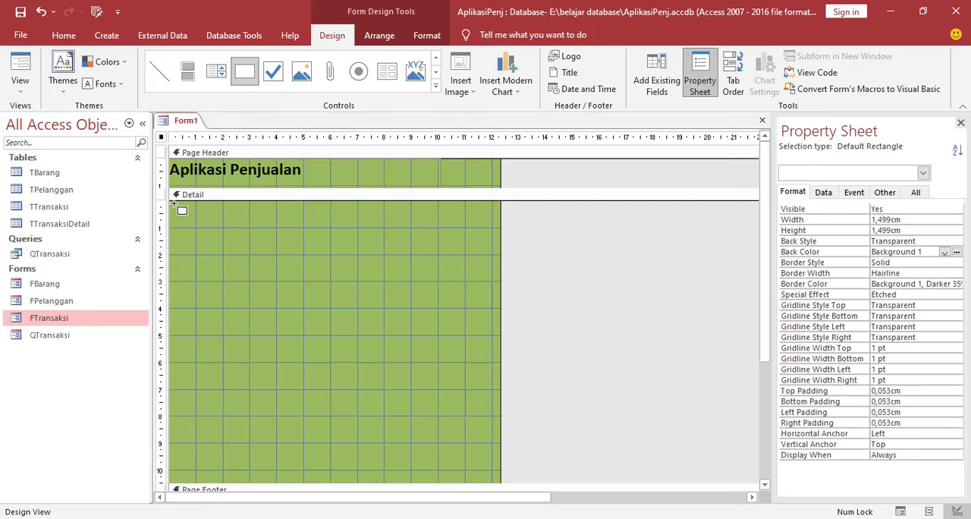
mouse_move(171, 203)
mouse_down()
mouse_move(196, 233)
mouse_move(497, 238)
mouse_up()
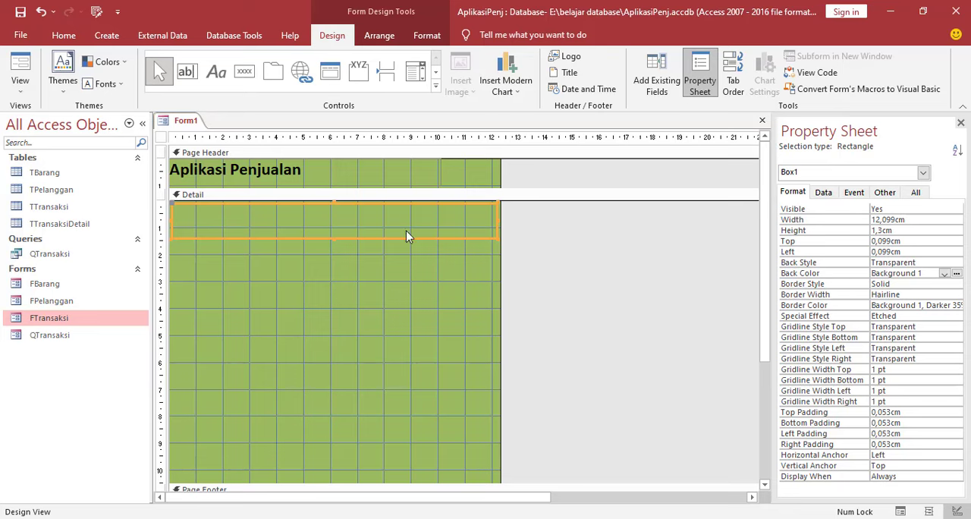
click(955, 275)
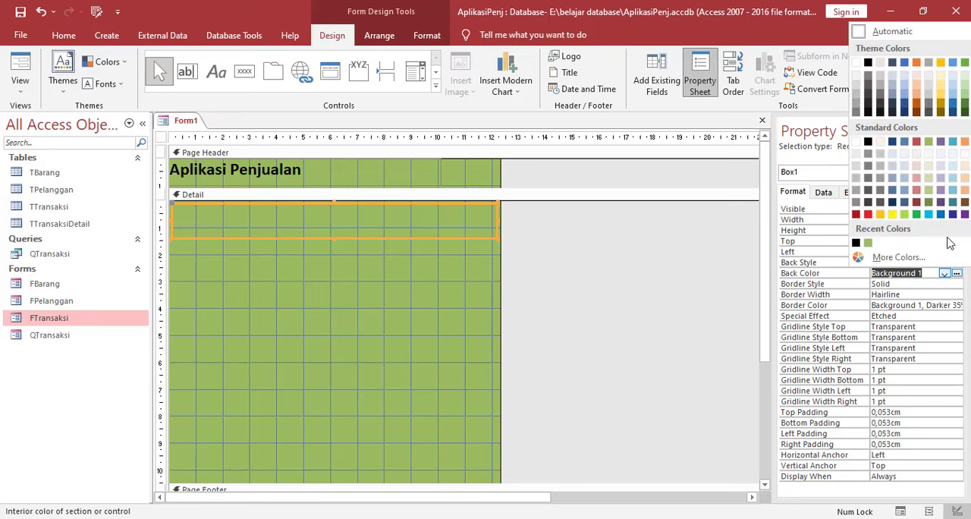
click(856, 63)
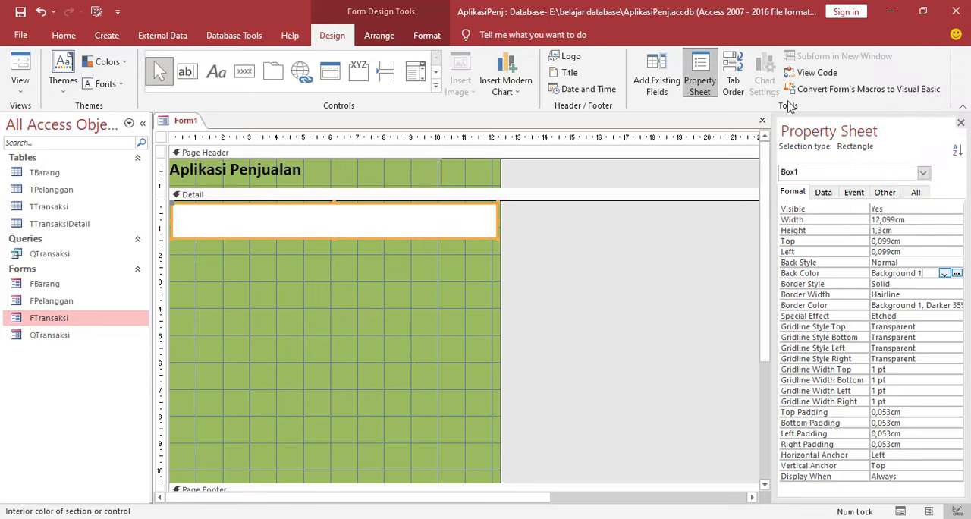
click(559, 265)
Set the white rectangle's Horizontal Anchor to Both and its Vertical Anchor to Top.
click(422, 229)
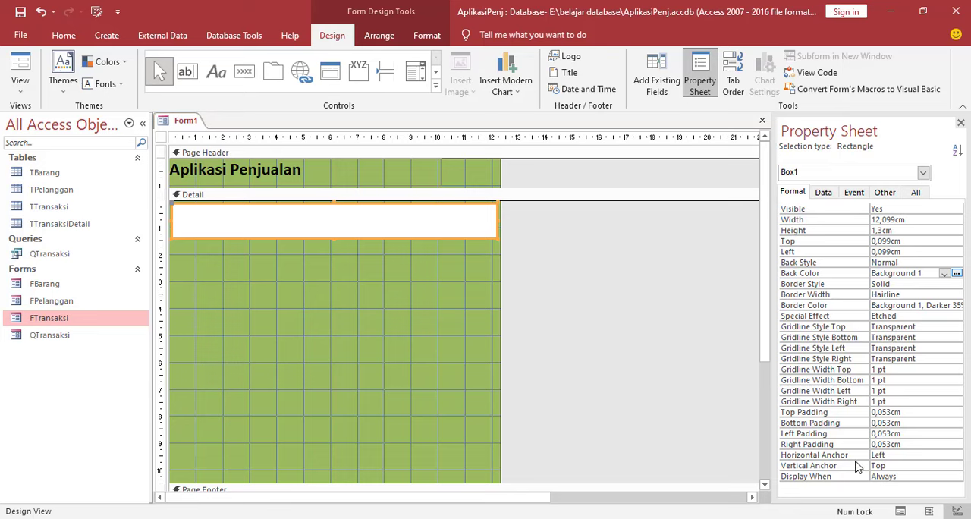
click(894, 454)
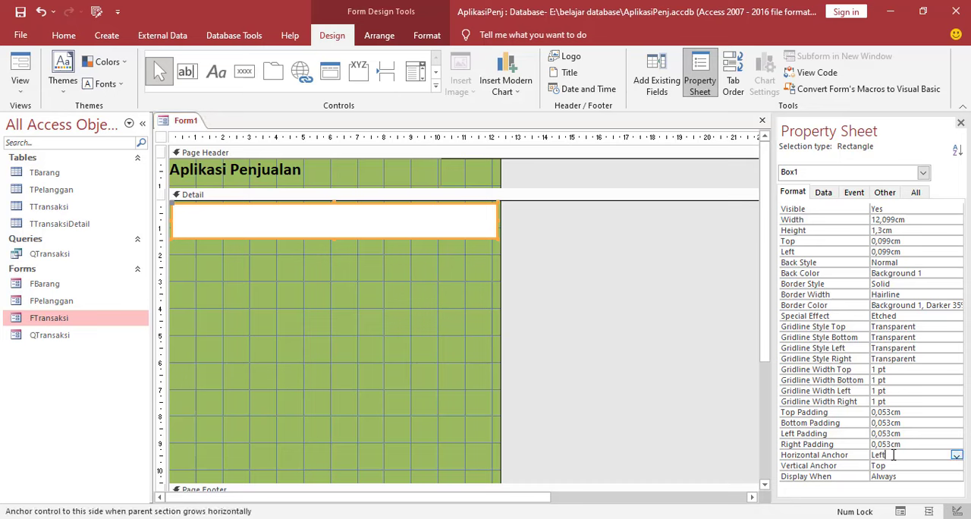
click(957, 456)
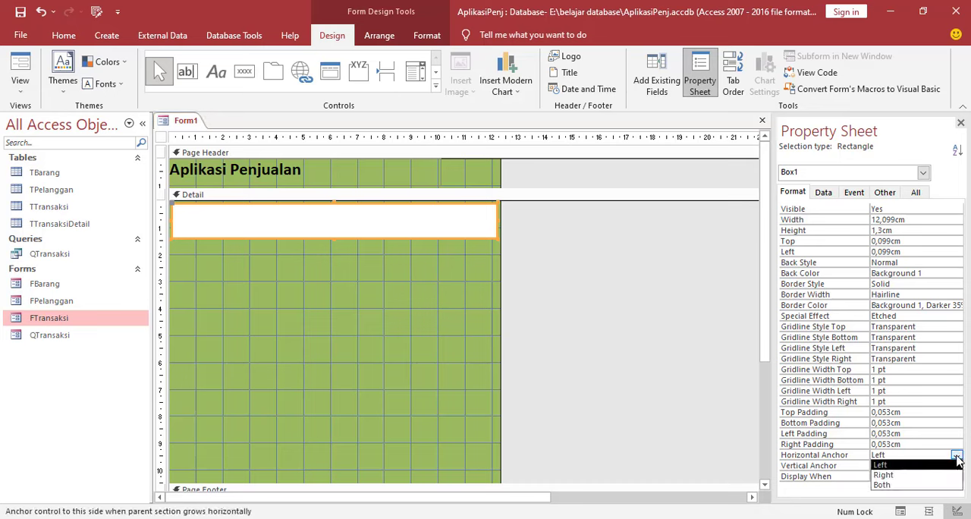
click(891, 487)
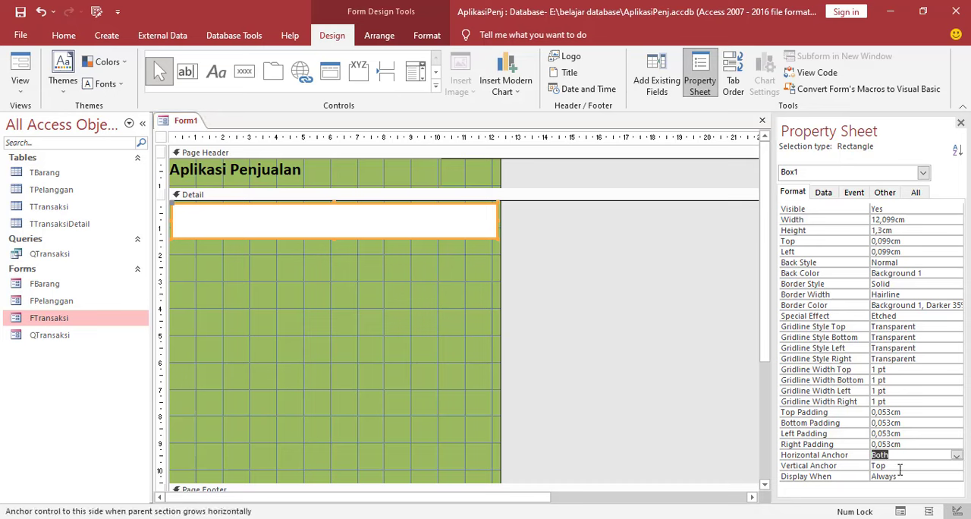
click(900, 466)
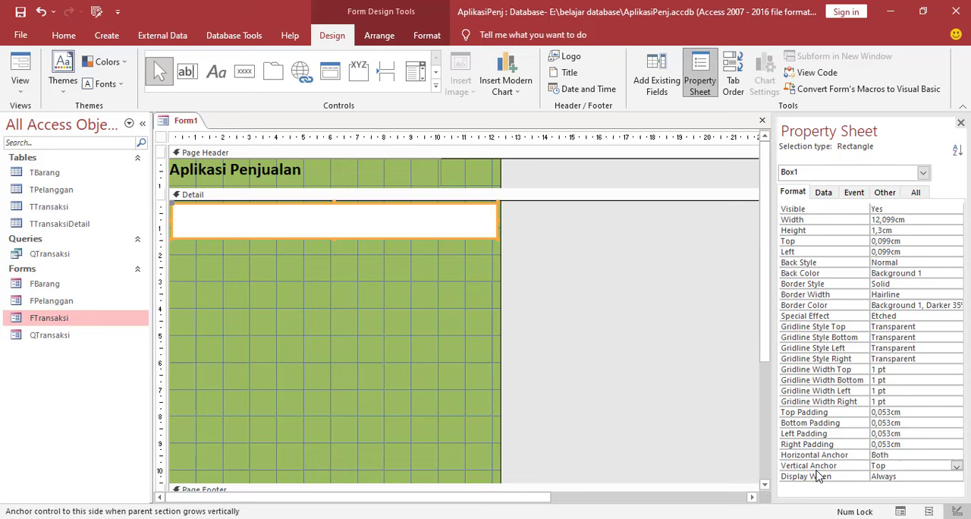
click(957, 467)
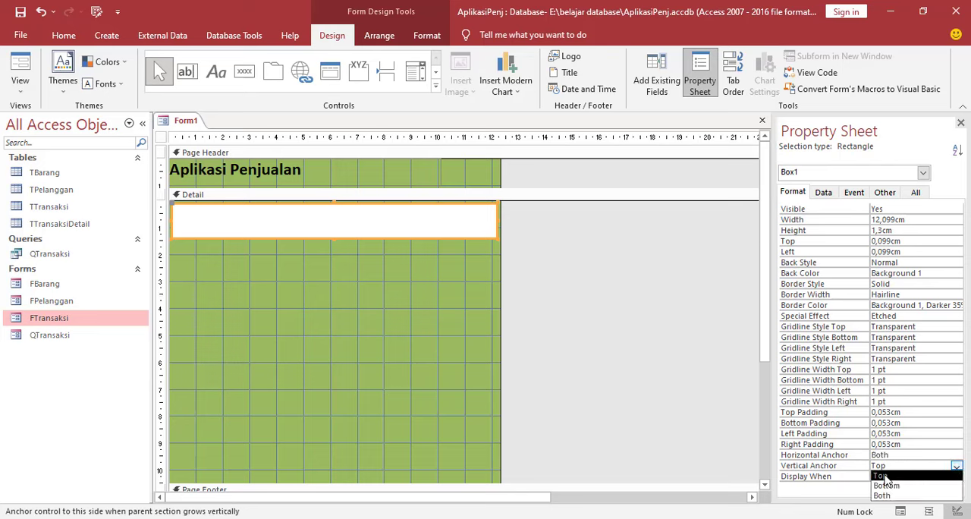
click(882, 477)
click(393, 291)
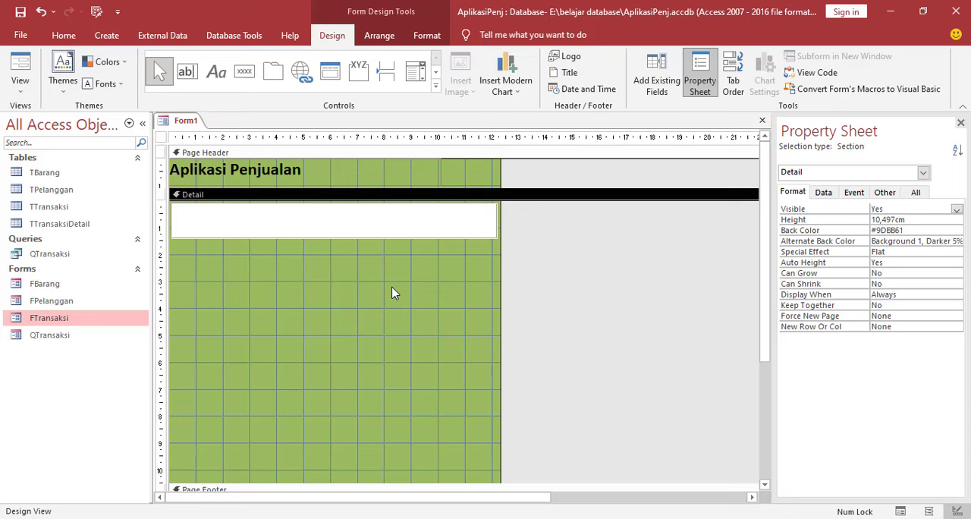
Align the white rectangle with the Detail section's upper-left corner and widen it to the full form width, about 12.3 cm.
click(364, 225)
drag(363, 222, 363, 220)
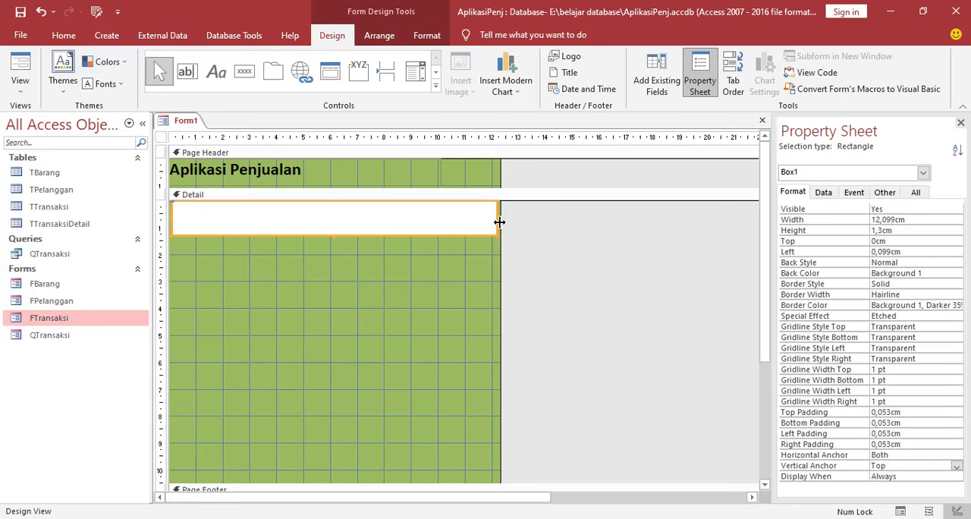
drag(498, 219, 502, 219)
click(419, 276)
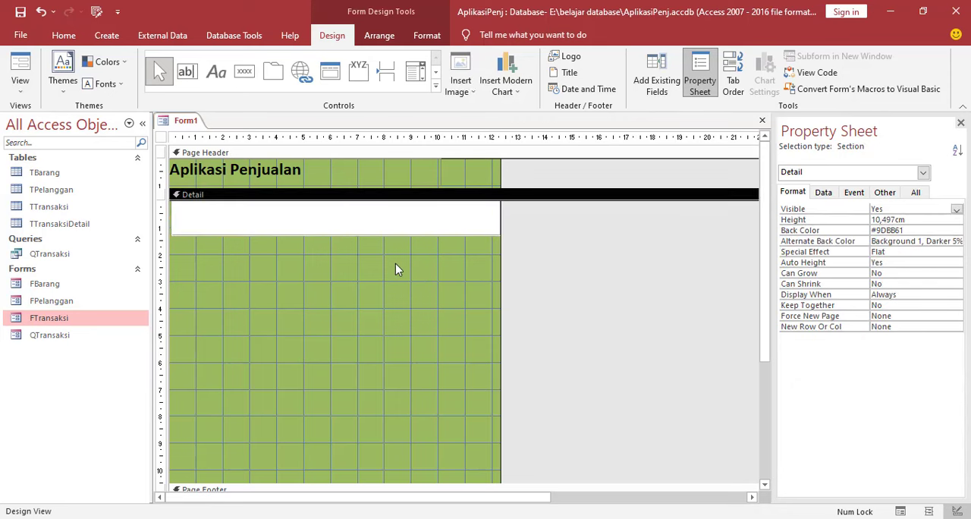
click(330, 220)
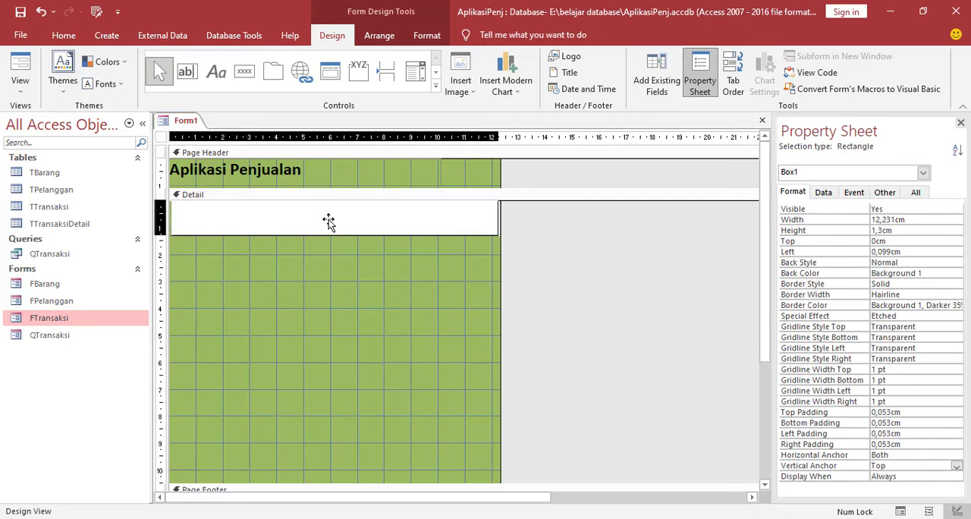
drag(319, 223, 318, 214)
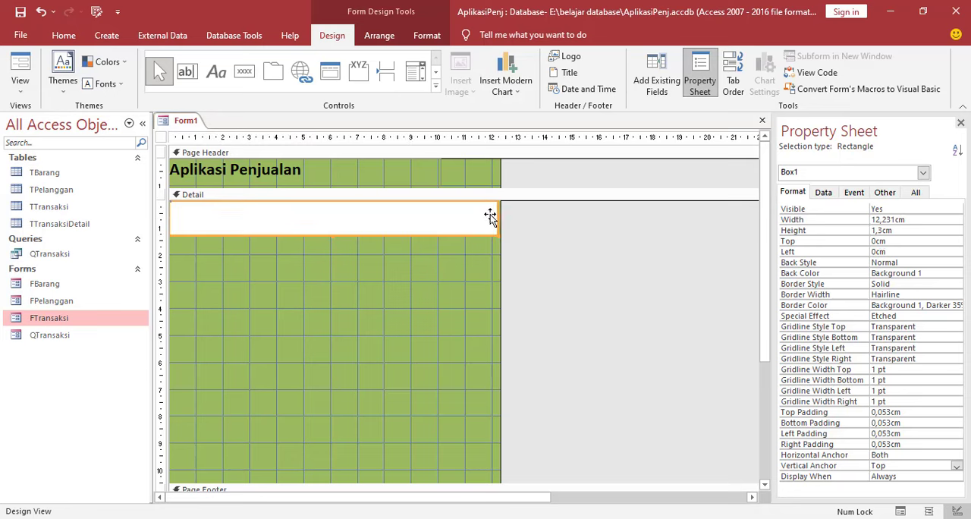
drag(498, 217, 501, 215)
Add a command button about 1.4 × 0.7 cm in the white bar that opens the FBarang form with all records.
click(244, 70)
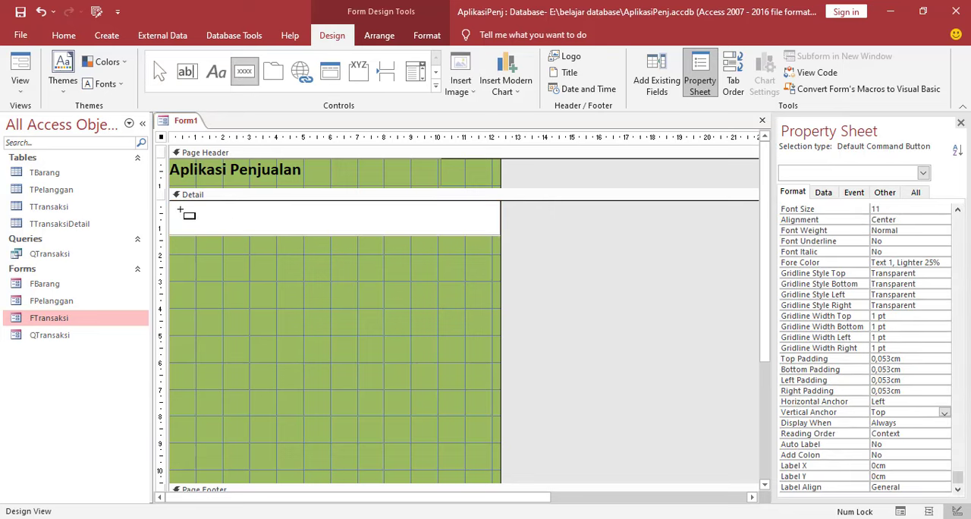
drag(180, 211, 219, 231)
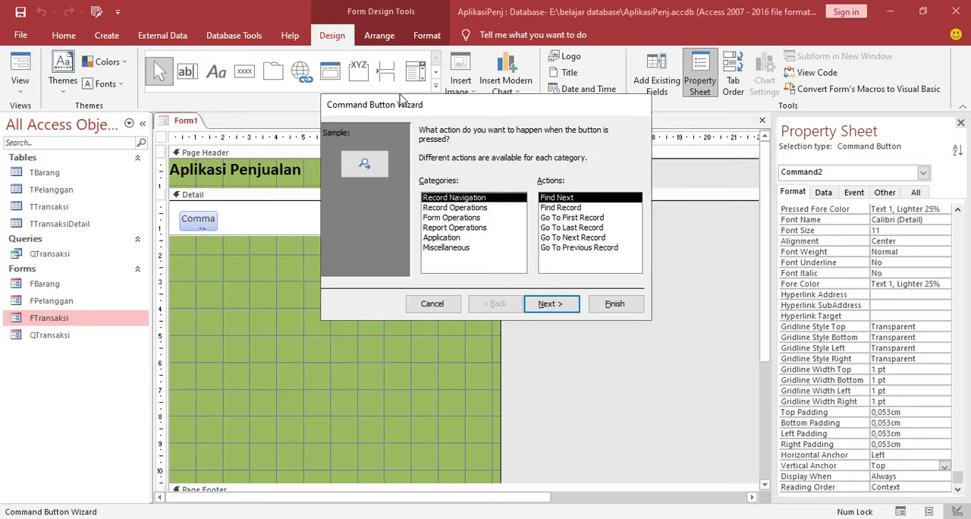
click(448, 218)
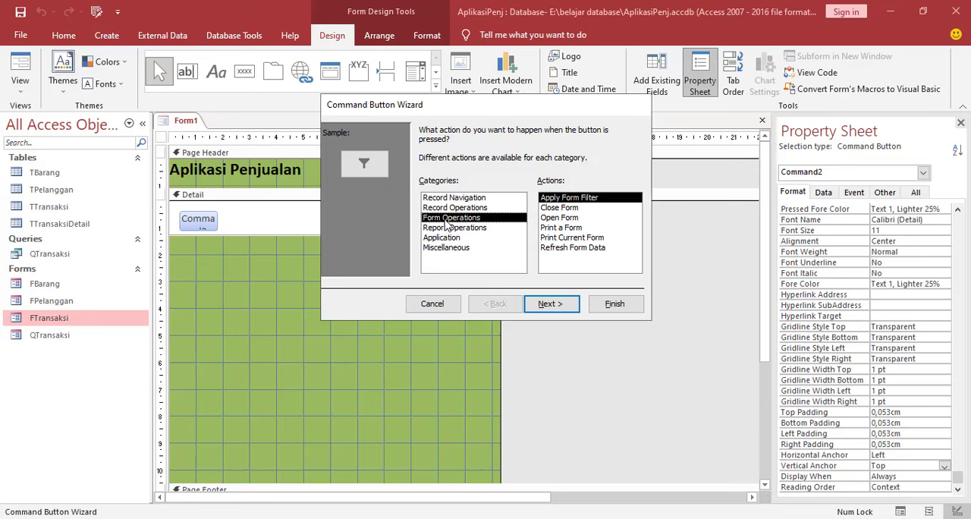
click(557, 218)
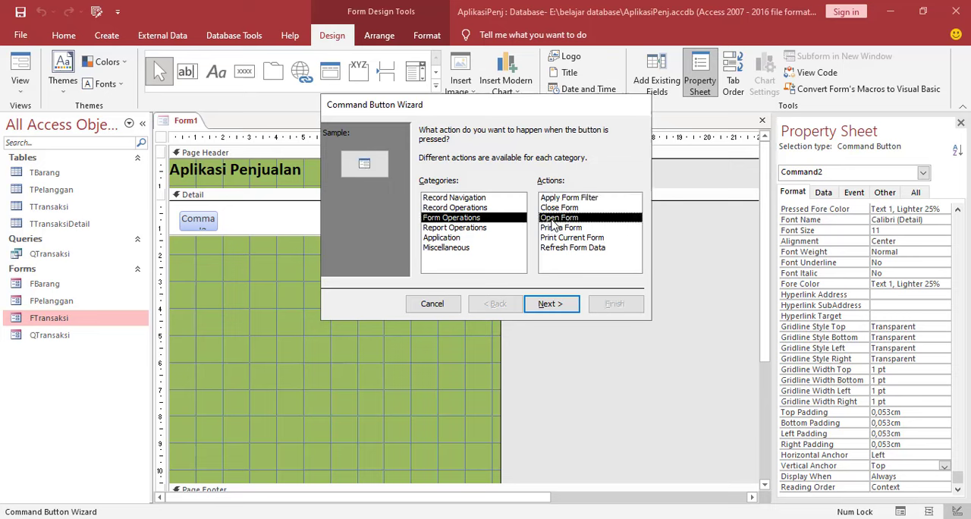
click(550, 304)
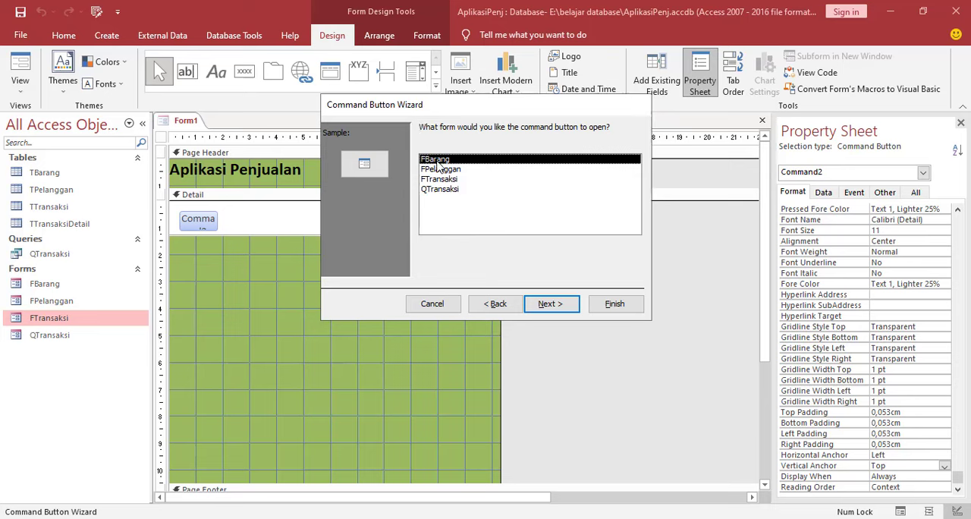
click(549, 307)
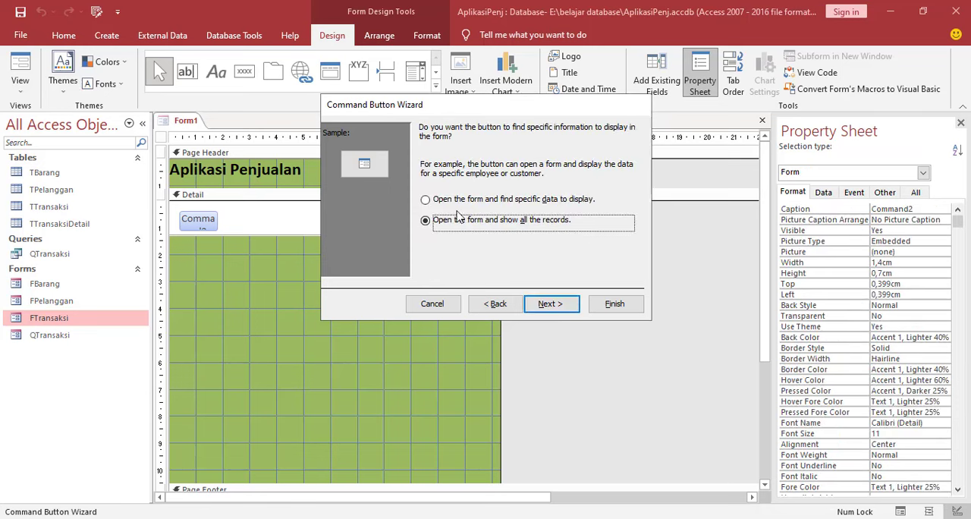
click(613, 304)
Increase the white rectangle's height to about 1.8 cm and enlarge the command button to about 1.3 × 1.2 cm.
click(388, 212)
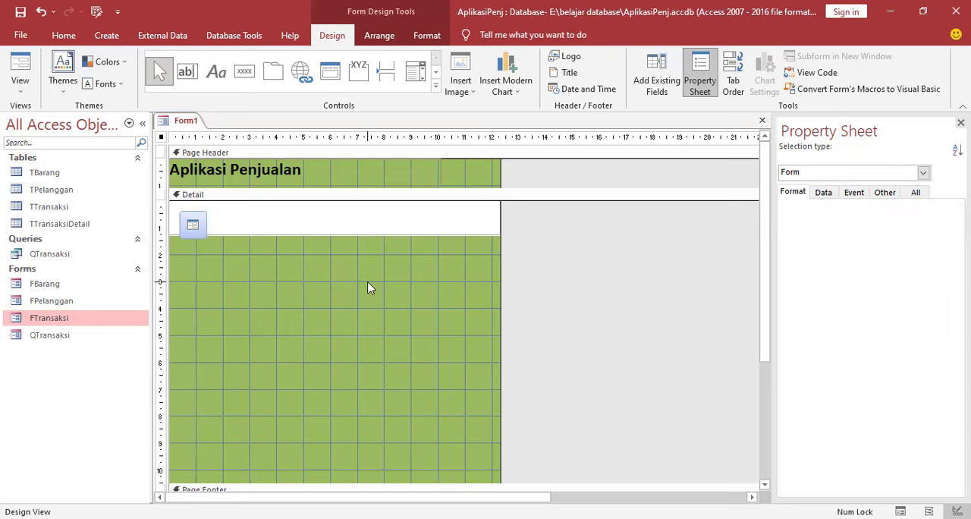
click(230, 287)
click(194, 221)
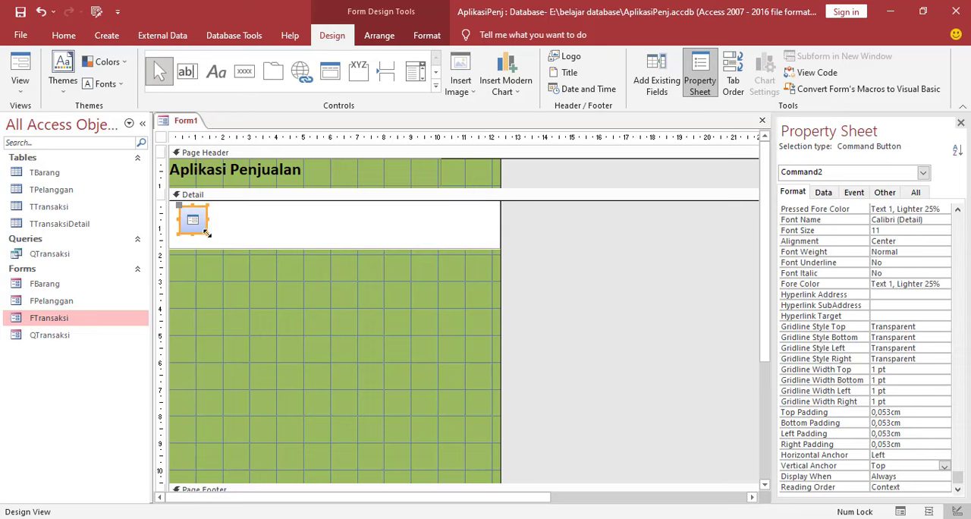
drag(207, 233, 217, 241)
Change the command button's caption to "Form Barang".
click(198, 227)
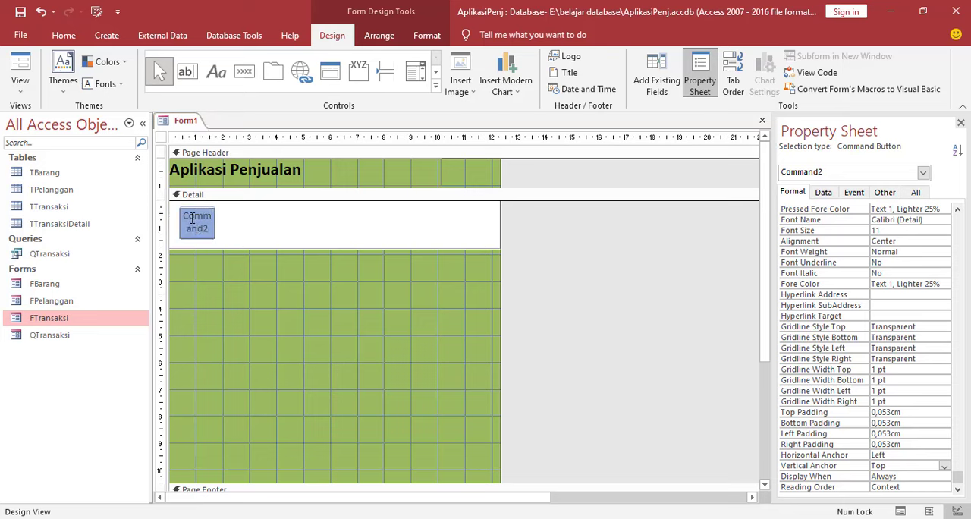
drag(185, 217, 211, 228)
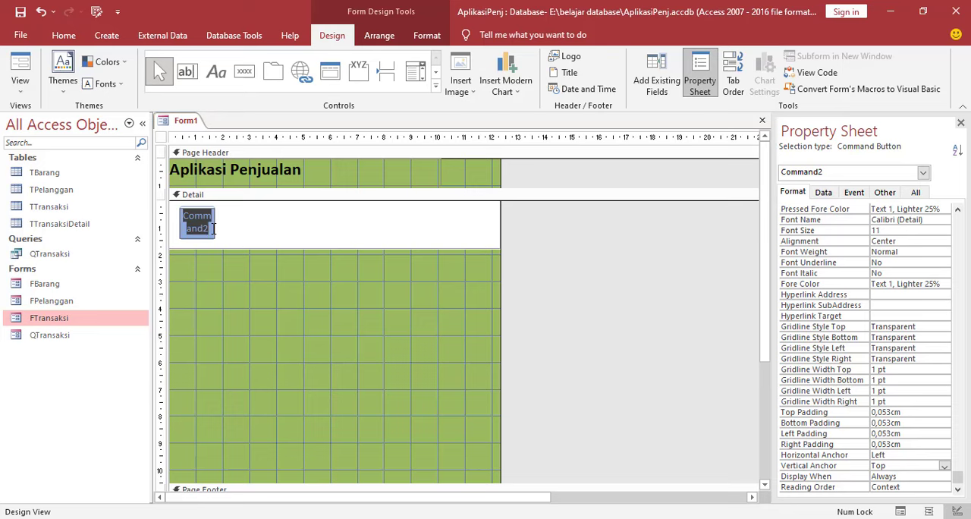
text(f)
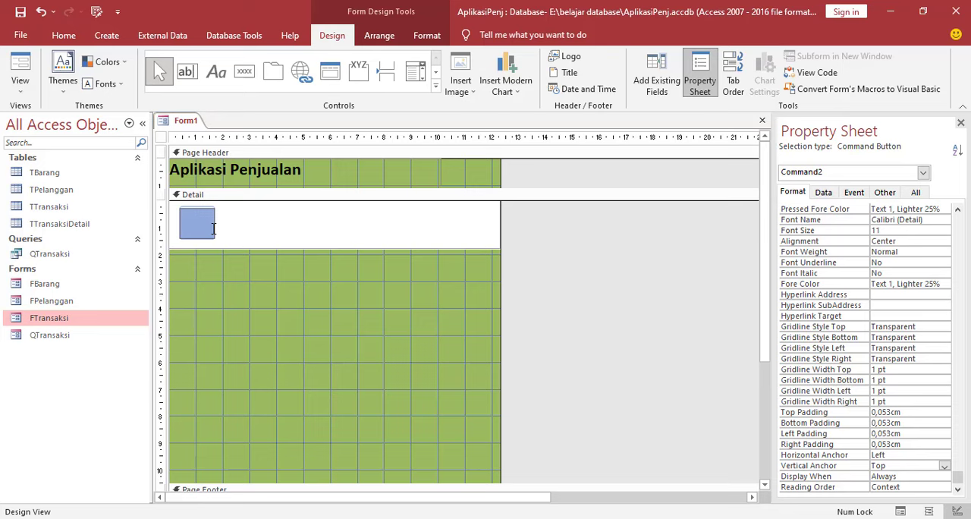
text(orm Barang)
click(224, 304)
Set the Form Barang button's Picture Caption Arrangement to Bottom and enlarge the button to about 1.8 × 1.7 cm.
click(191, 225)
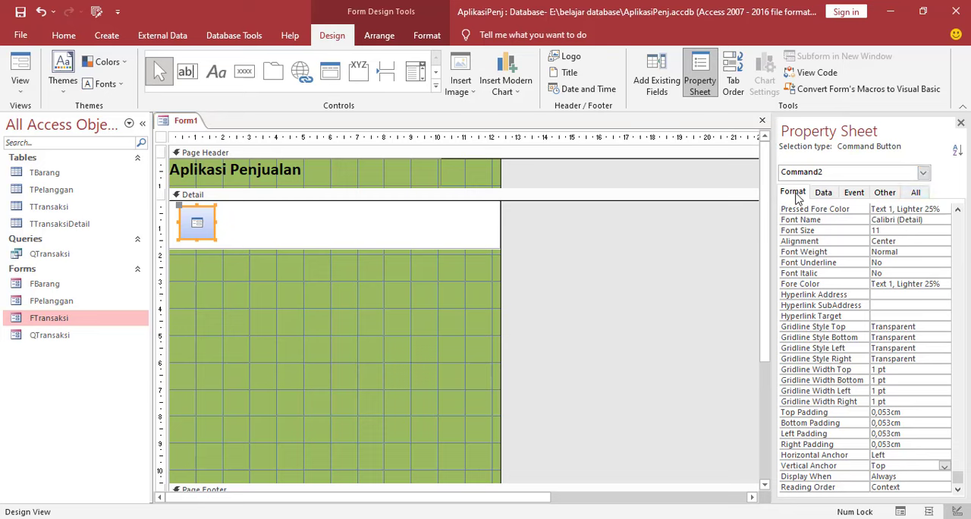
drag(958, 480, 964, 216)
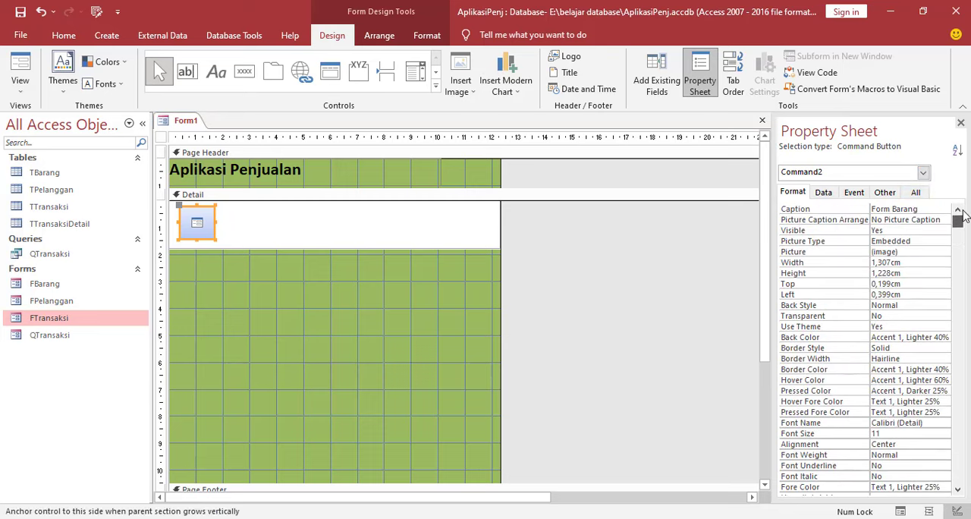
click(913, 219)
click(944, 220)
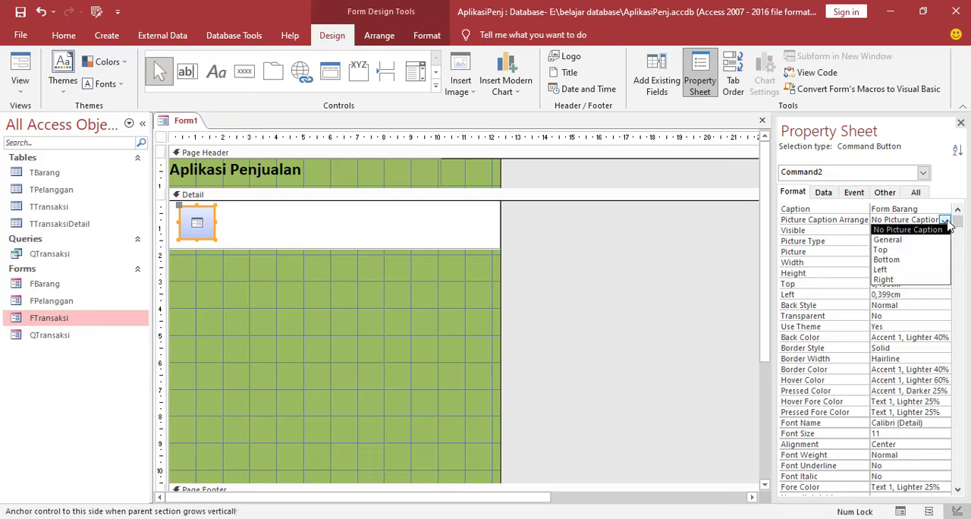
click(883, 261)
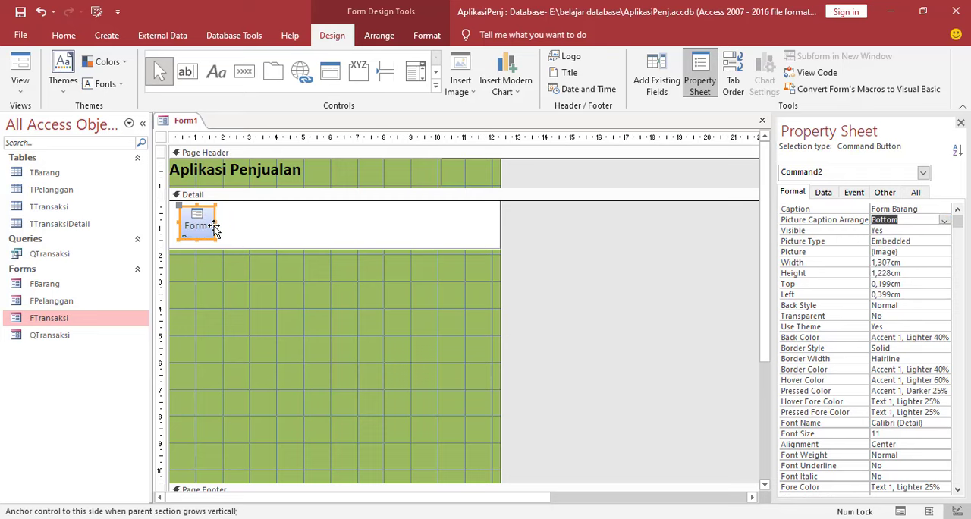
drag(216, 222, 228, 222)
click(323, 304)
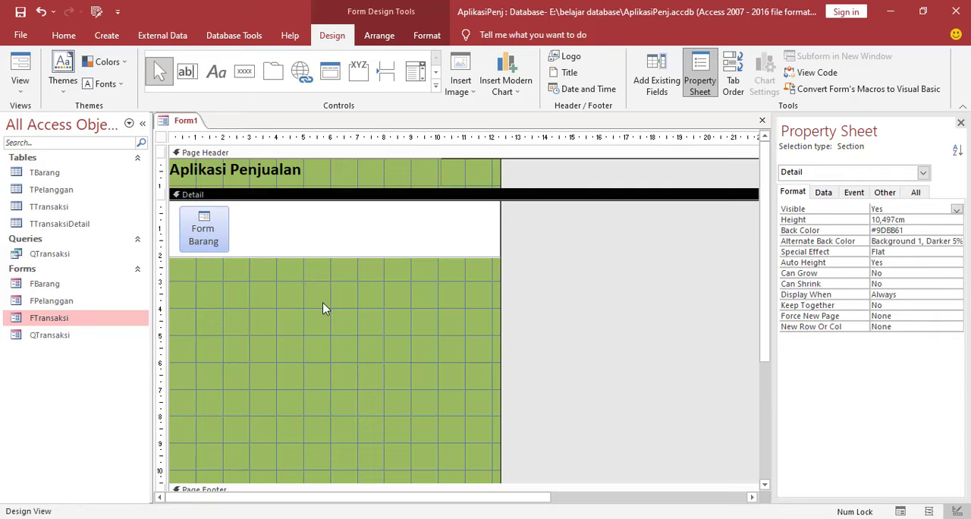
Replace the Form Barang button's picture with the folder_add image from the icon folder, browsing with the All Files filter.
click(205, 235)
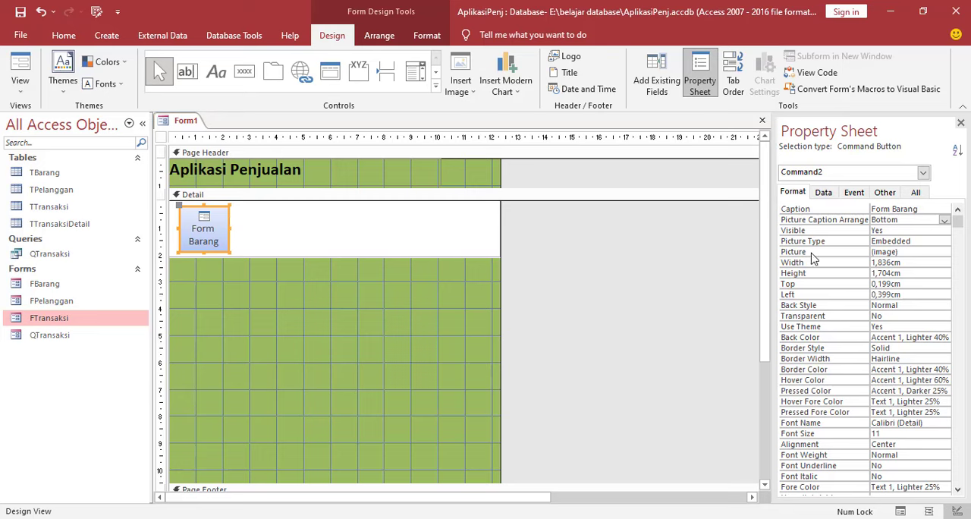
click(909, 252)
click(944, 252)
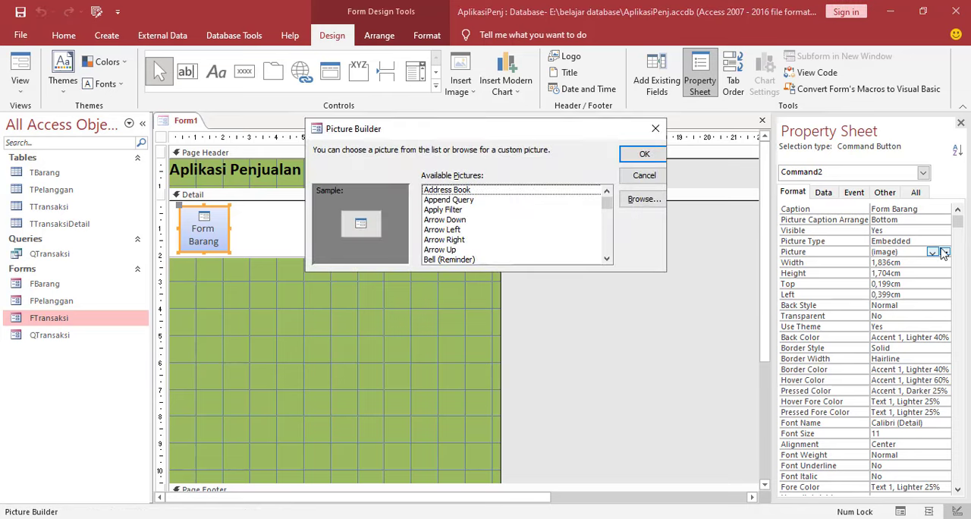
click(644, 200)
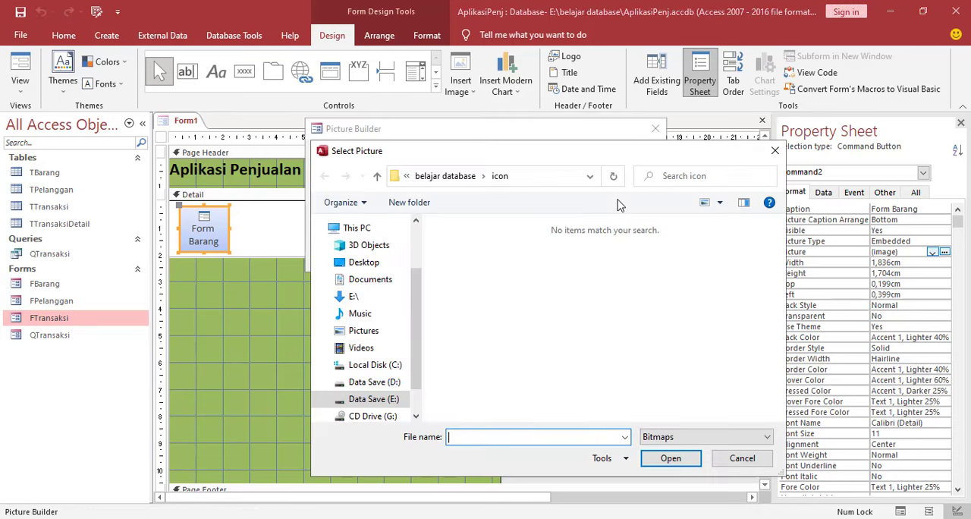
click(721, 437)
click(665, 471)
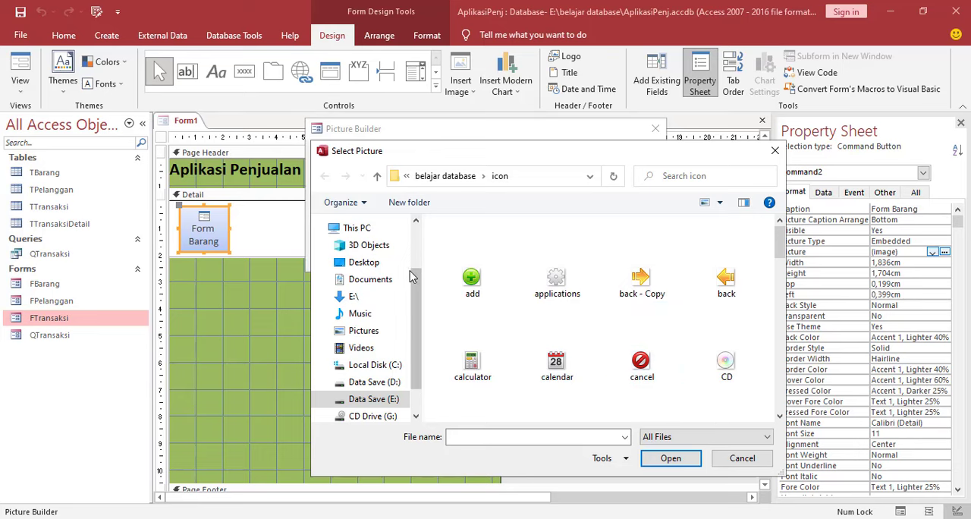
scroll(531, 323, down, 3)
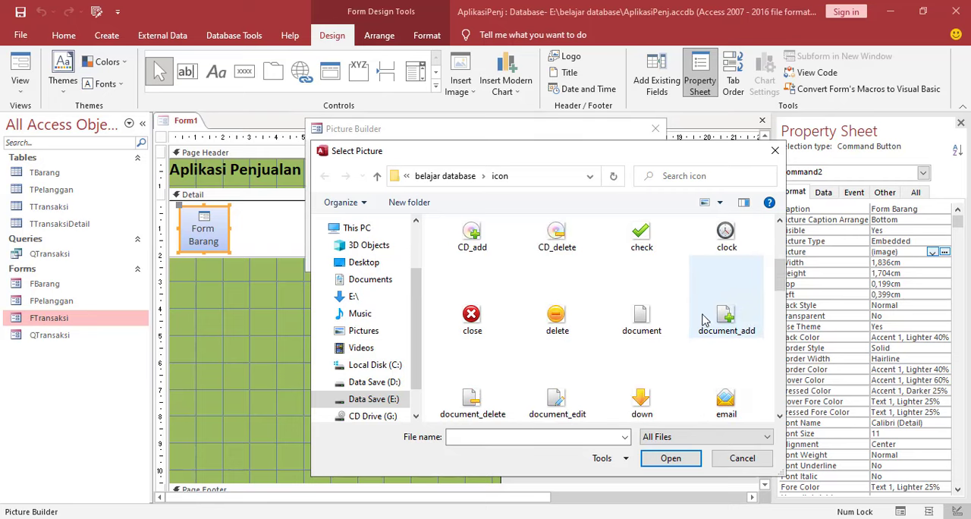
scroll(641, 326, down, 1)
click(472, 345)
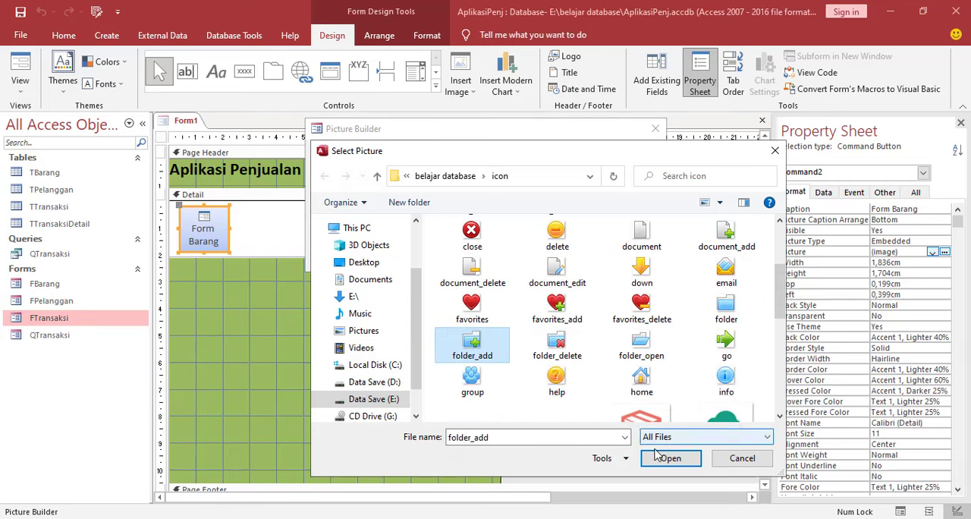
click(658, 458)
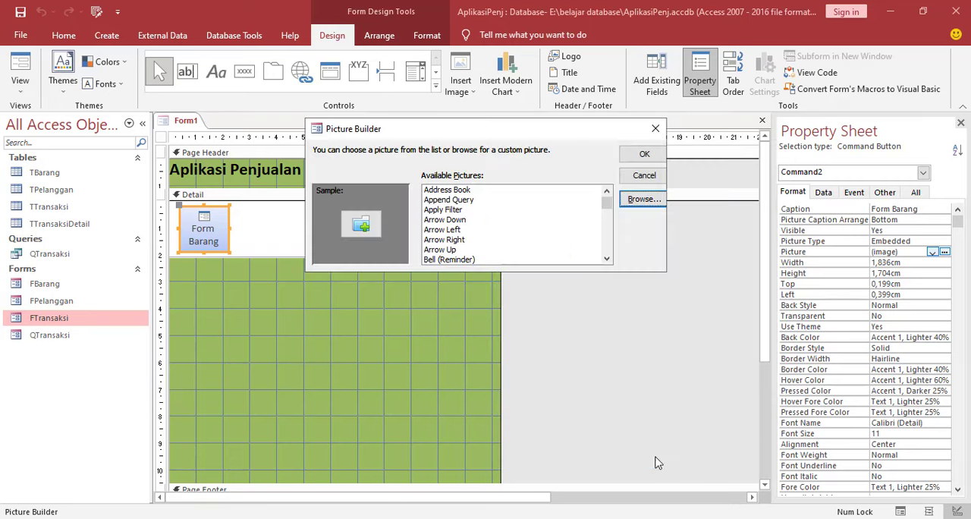
click(640, 158)
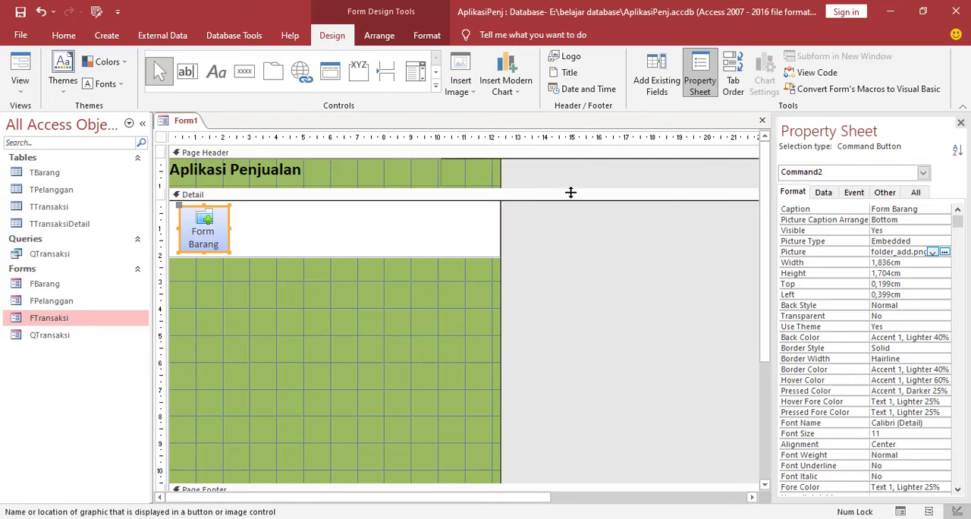
click(356, 330)
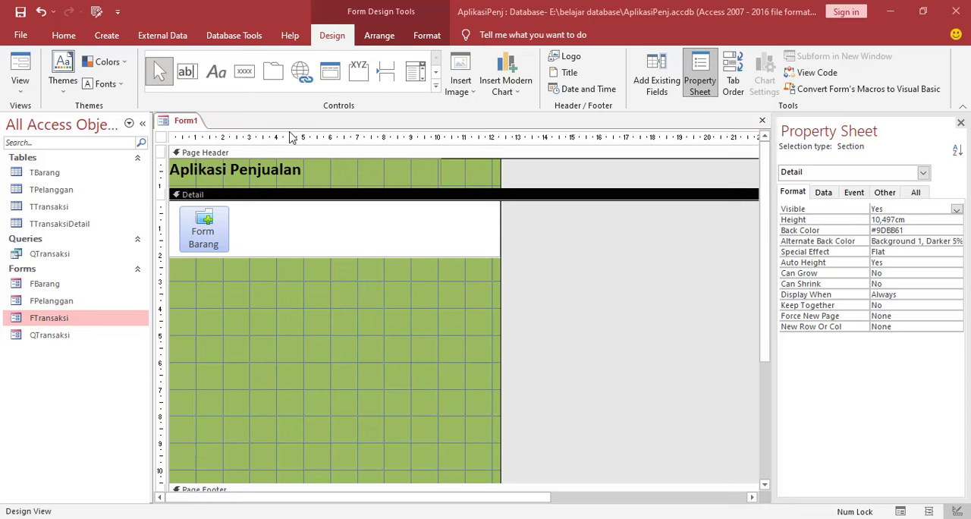
Add a second command button about 1.7 × 1.7 cm beside Form Barang that opens the FPelanggan form with all records.
click(244, 73)
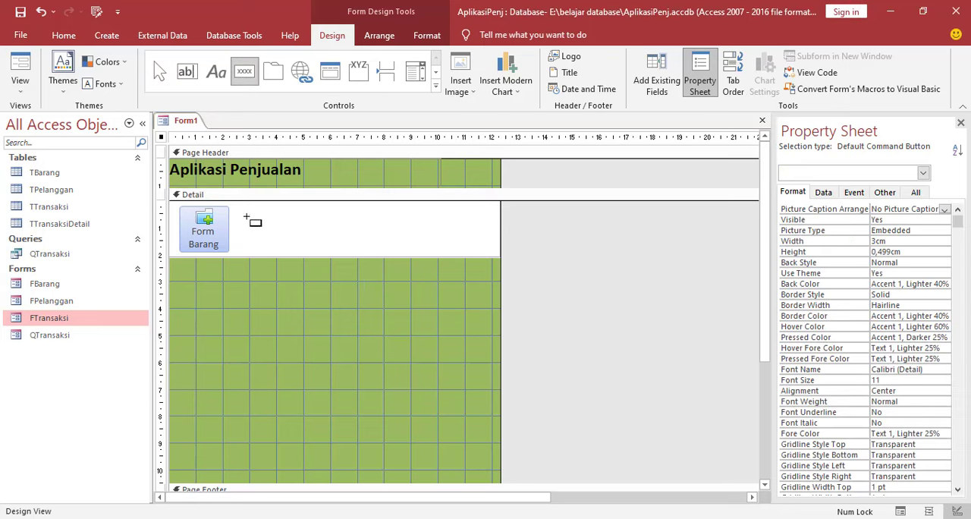
drag(239, 206, 283, 250)
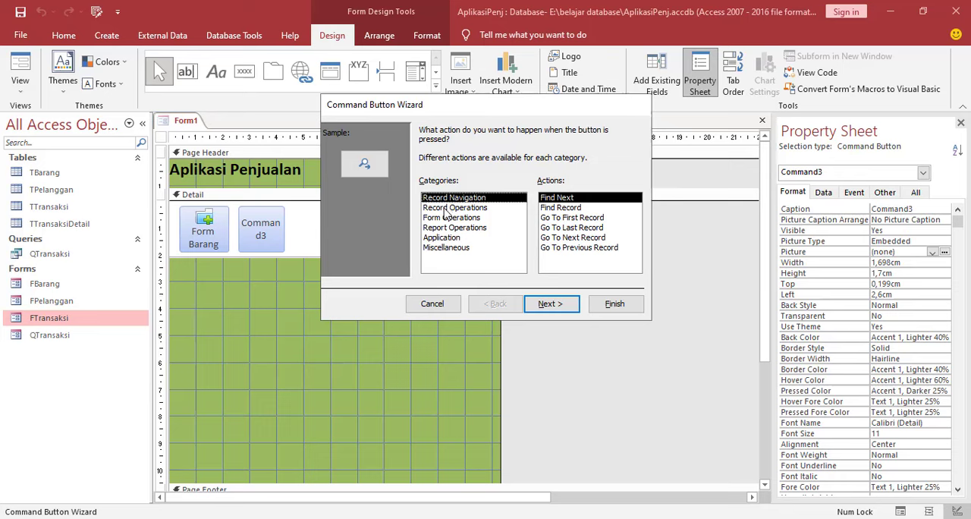
click(443, 218)
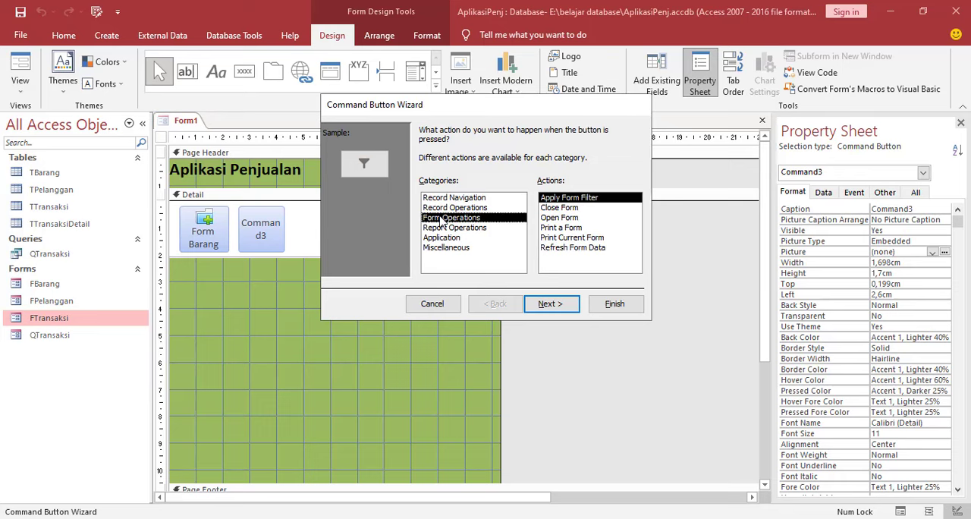
click(561, 219)
click(560, 305)
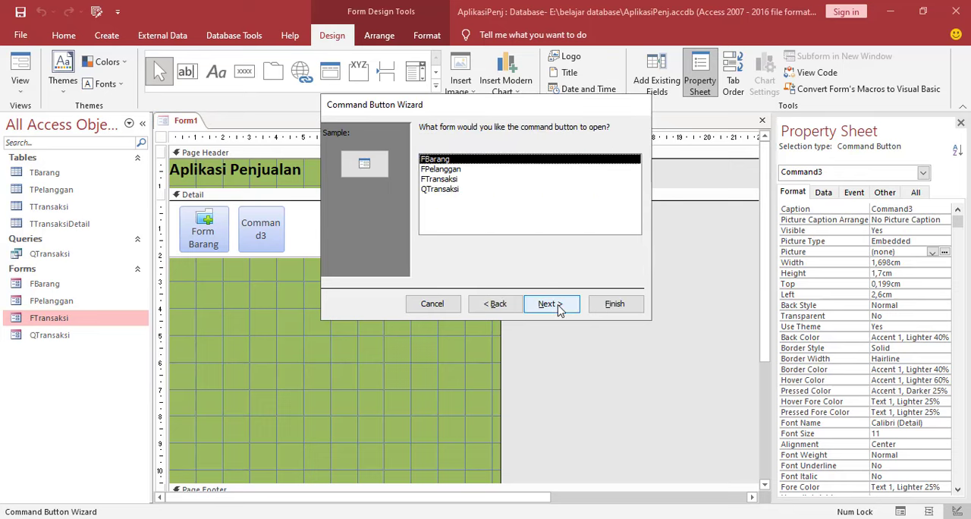
click(439, 171)
click(544, 305)
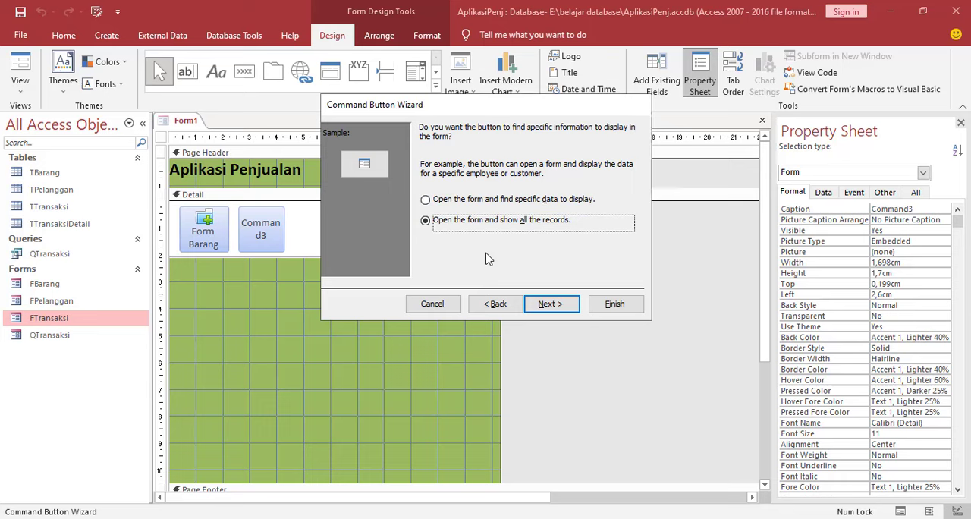
click(540, 305)
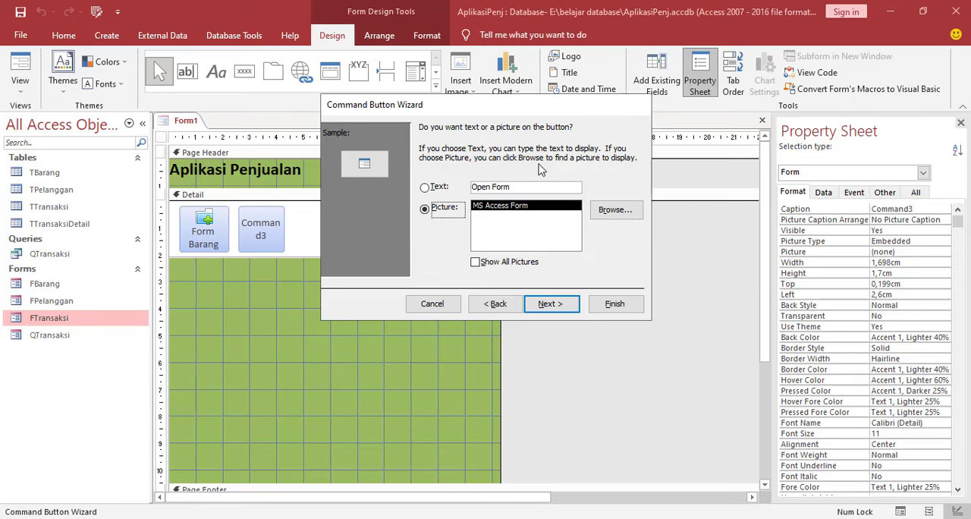
Use the user image from the icon folder, browsing with the All Files filter, as the FPelanggan button's picture and finish the wizard.
click(618, 210)
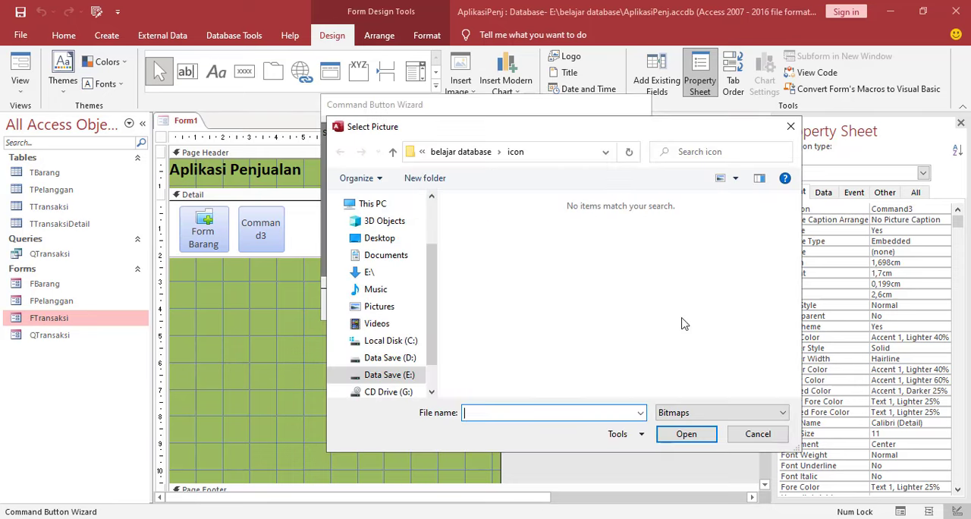
click(730, 415)
click(685, 448)
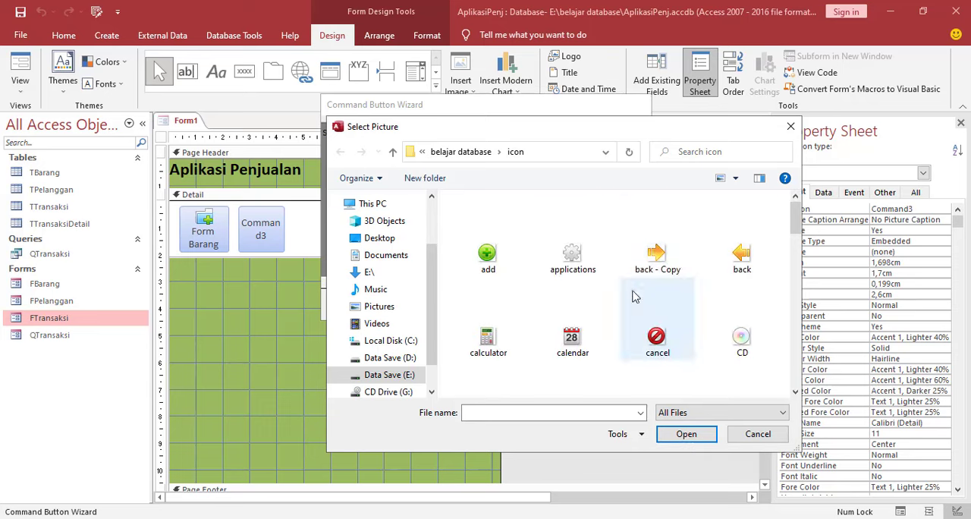
scroll(619, 273, down, 3)
scroll(619, 273, down, 2)
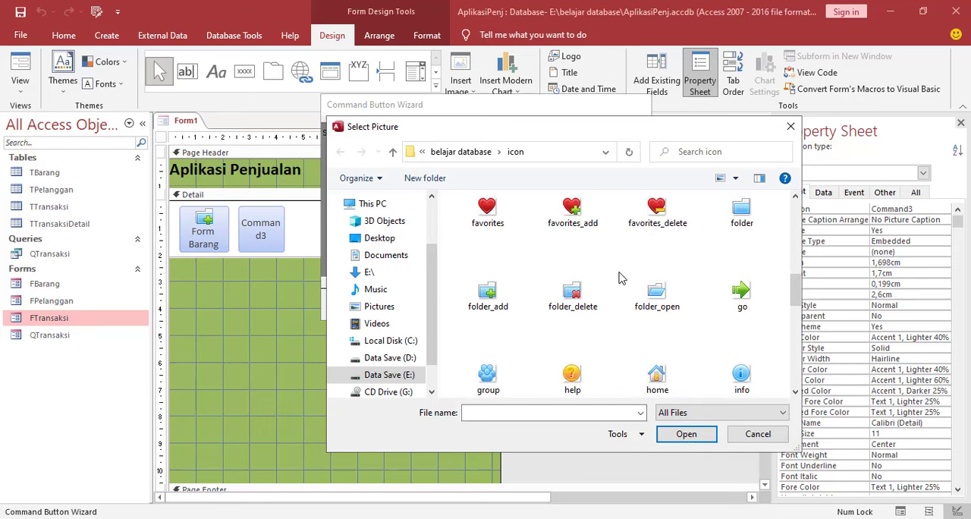
drag(794, 302, 798, 364)
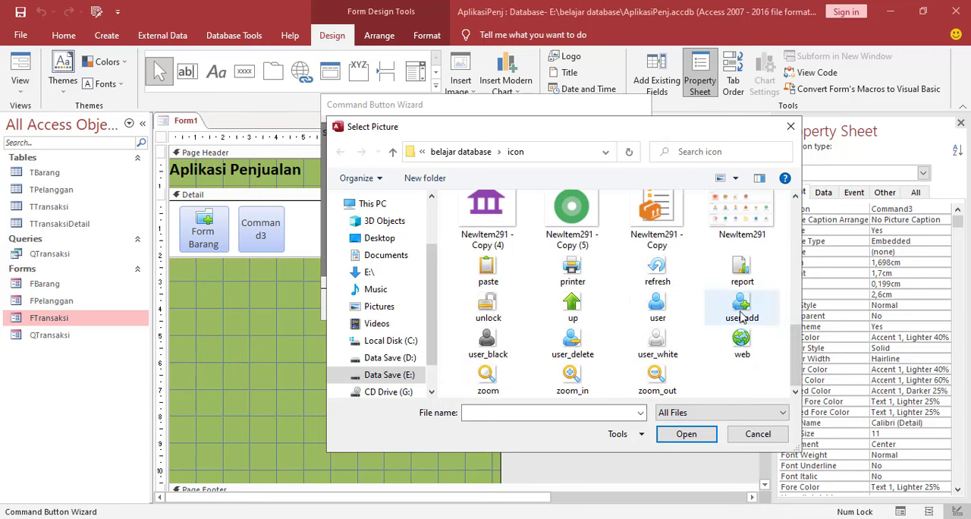
click(660, 308)
click(683, 434)
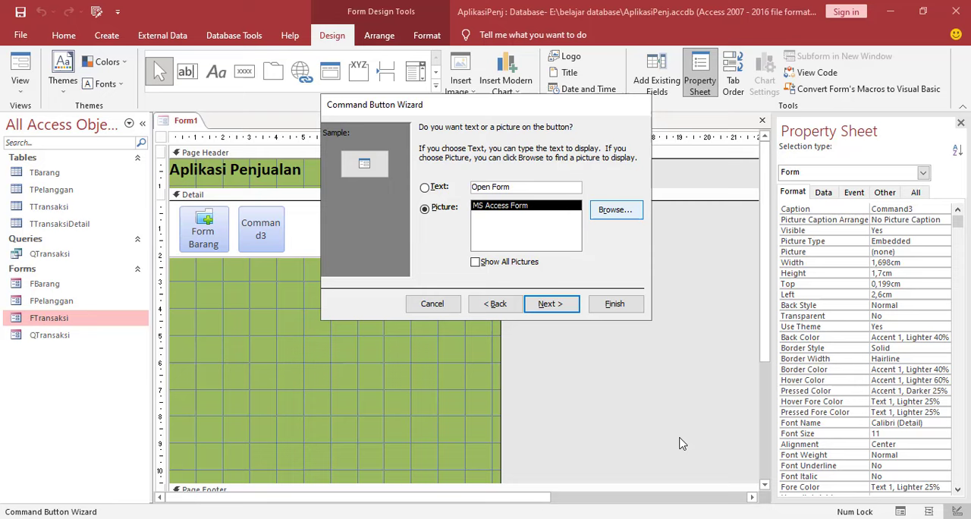
click(560, 304)
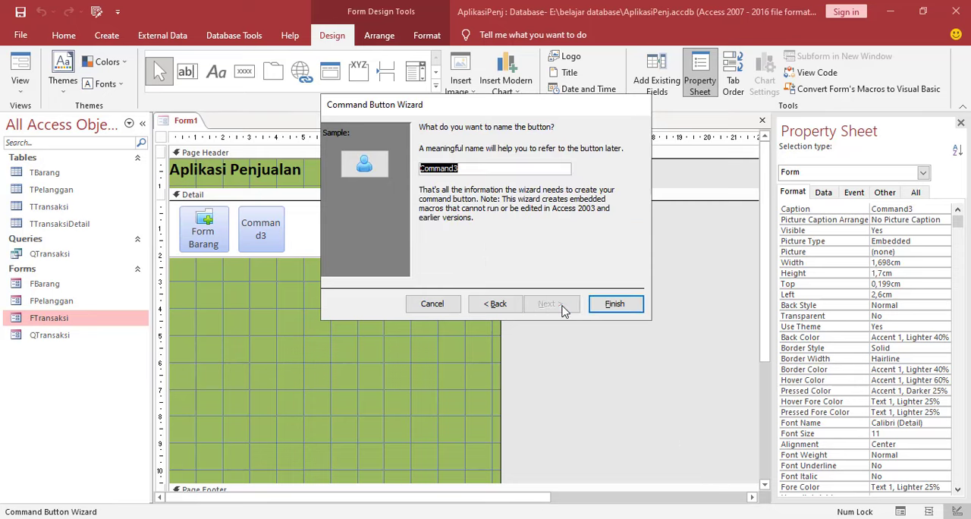
click(628, 307)
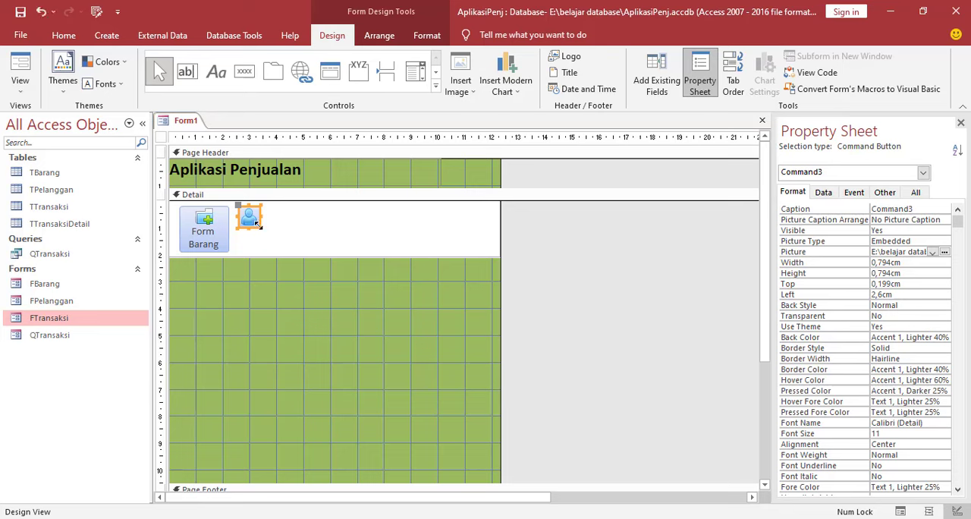
Enlarge the user-icon button to about 1.6 × 1.7 cm and change its caption to "Form Pelangga".
drag(258, 224, 281, 250)
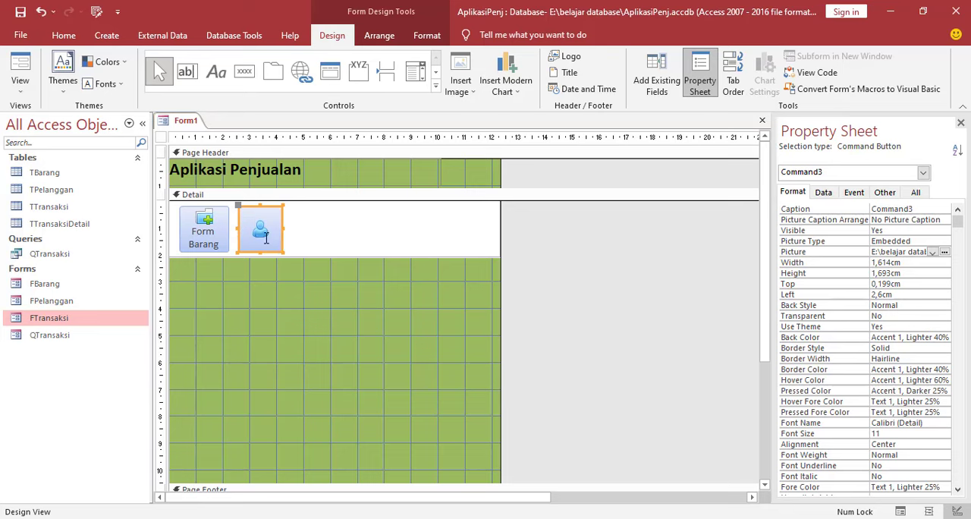
click(265, 237)
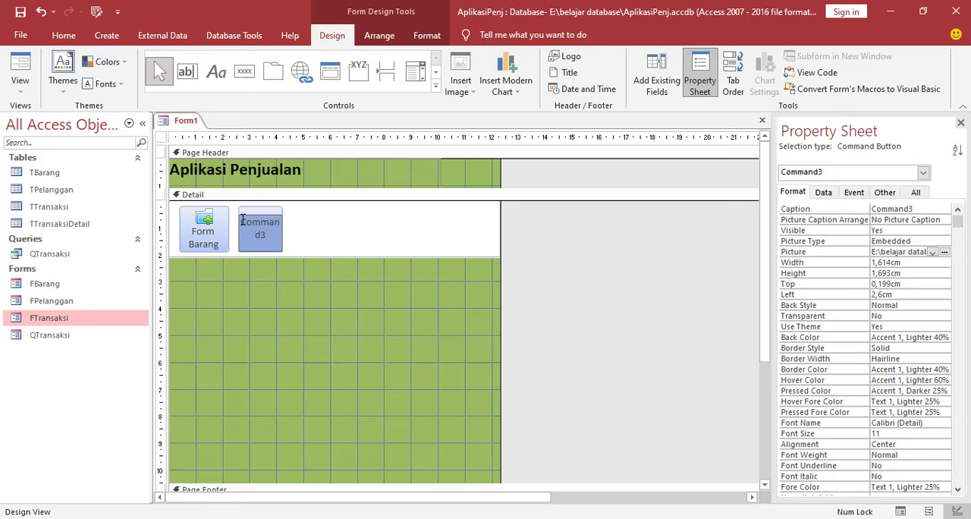
drag(242, 220, 275, 233)
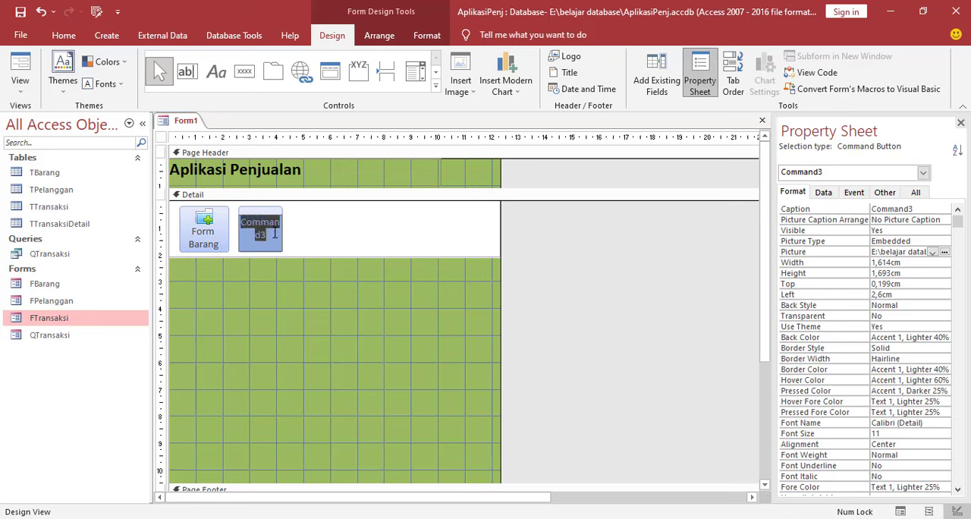
text(Form)
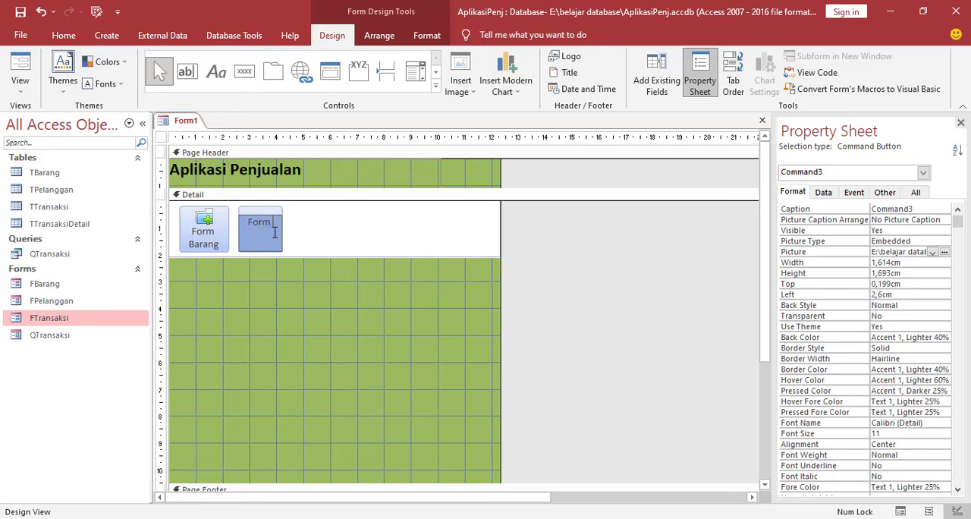
text( Pelangga)
click(297, 344)
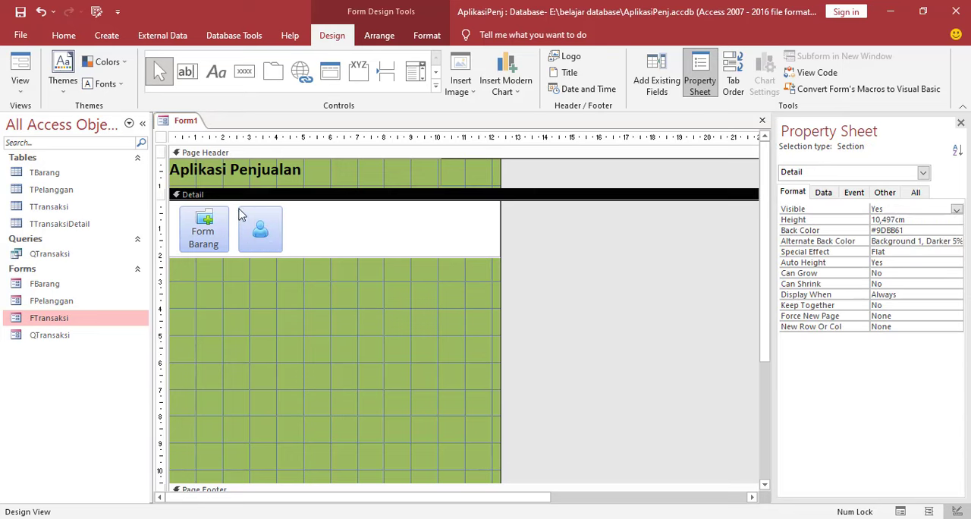
Set the user-icon button's Picture Caption Arrangement to Bottom.
click(256, 226)
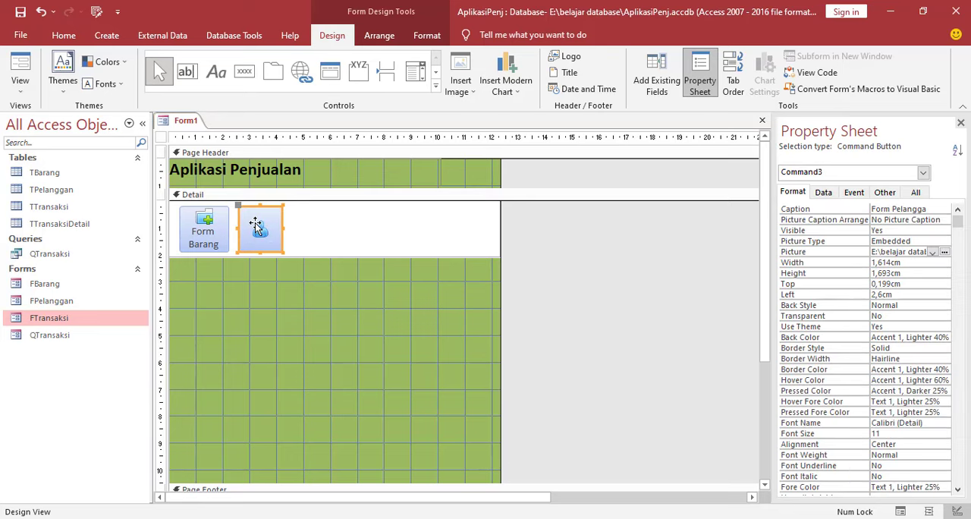
click(900, 220)
click(945, 220)
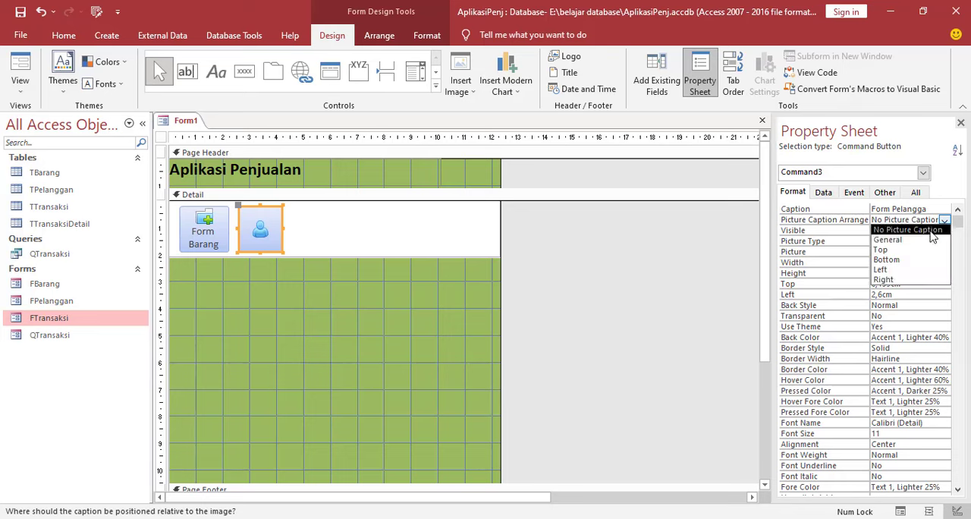
click(886, 261)
click(369, 319)
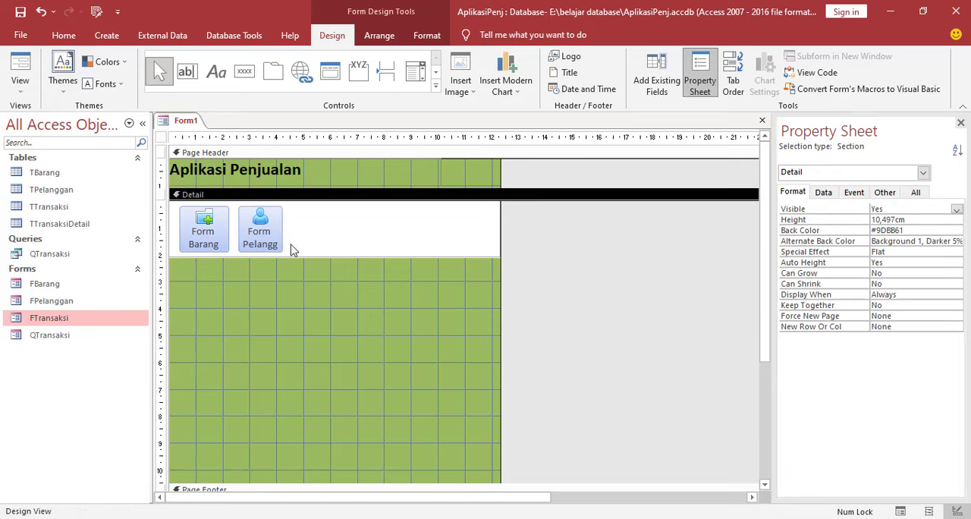
Widen the user-icon button to about 1.9 cm and correct its caption to "Form Pelanggan".
click(275, 232)
drag(282, 229, 290, 229)
click(285, 243)
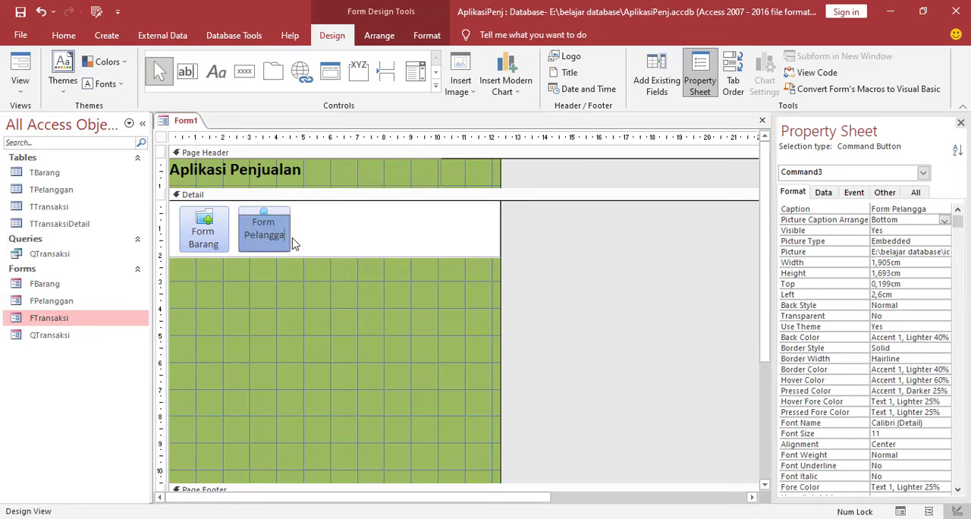
text(n)
click(334, 342)
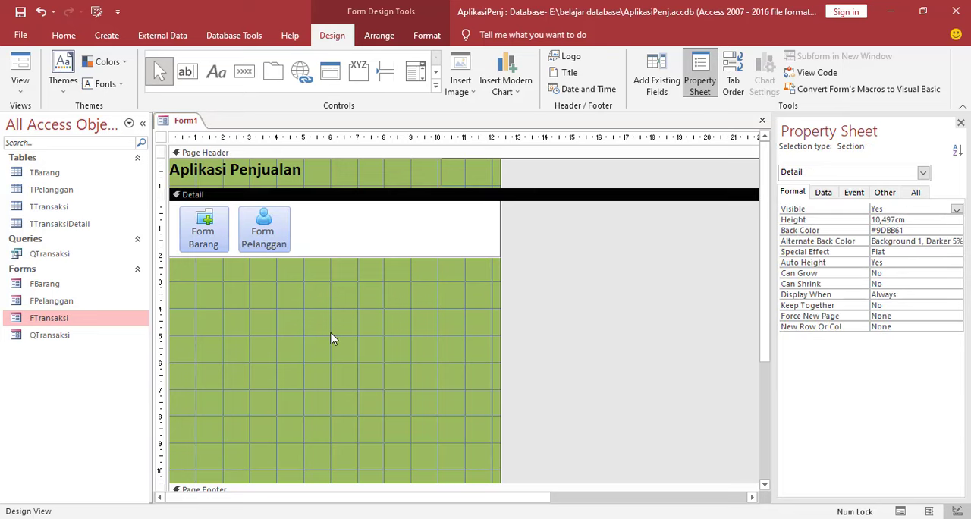
Add a third command button about 1.9 × 1.6 cm beside Form Pelanggan that opens the FTransaksi form with all records.
click(244, 71)
drag(297, 208, 349, 251)
click(454, 218)
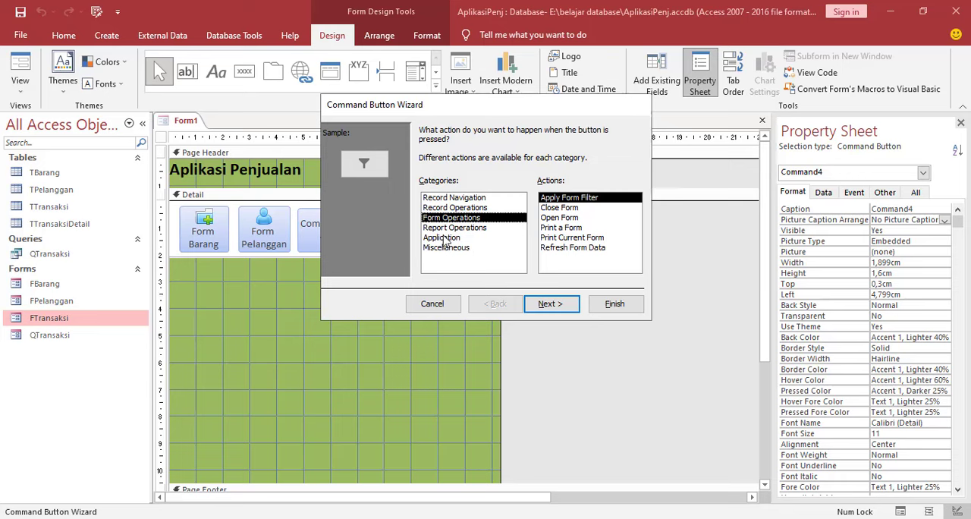
click(558, 218)
click(553, 309)
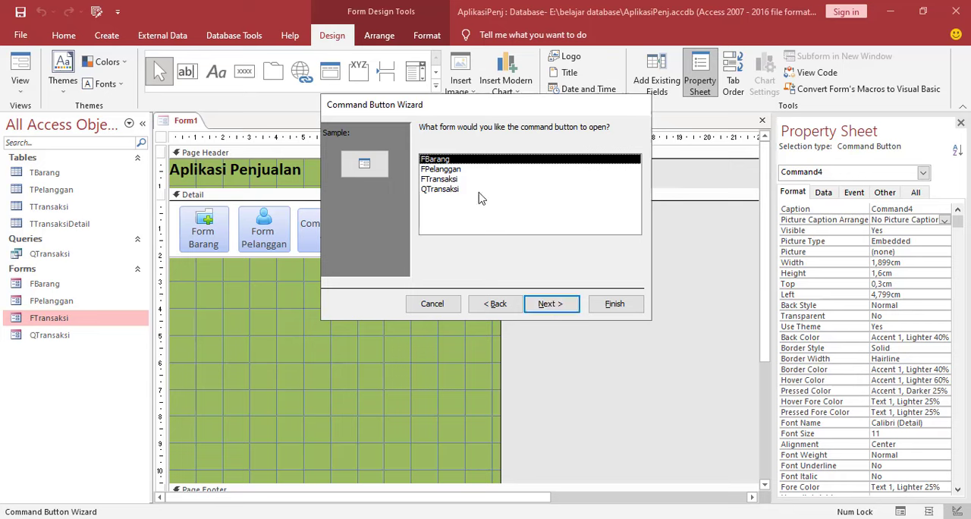
click(439, 180)
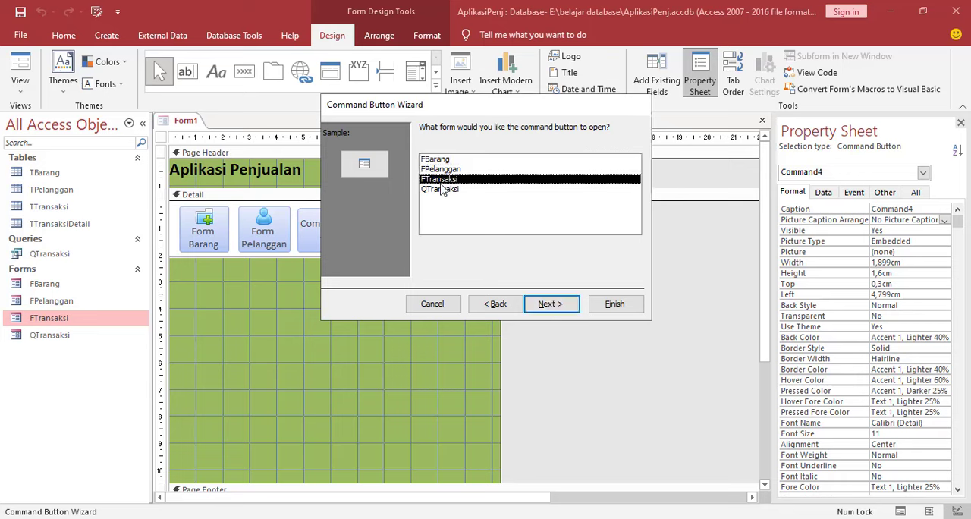
click(562, 306)
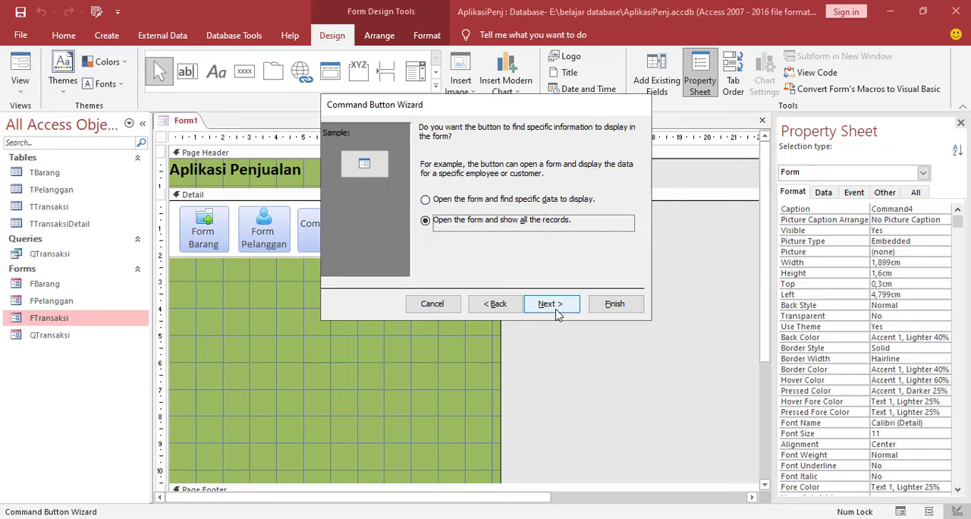
click(558, 310)
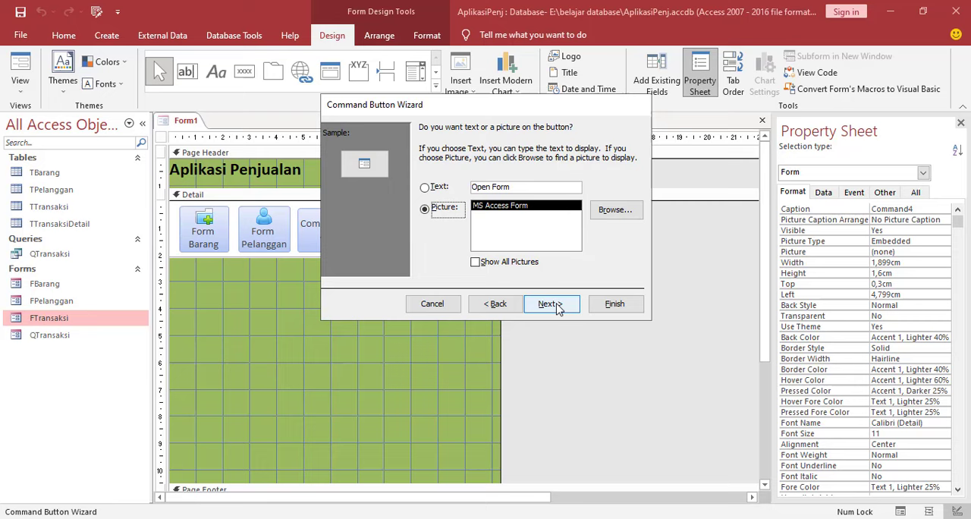
Use the calculator image from the icon folder, browsing with the All Files filter, as the FTransaksi button's picture and finish the wizard.
click(607, 211)
click(721, 413)
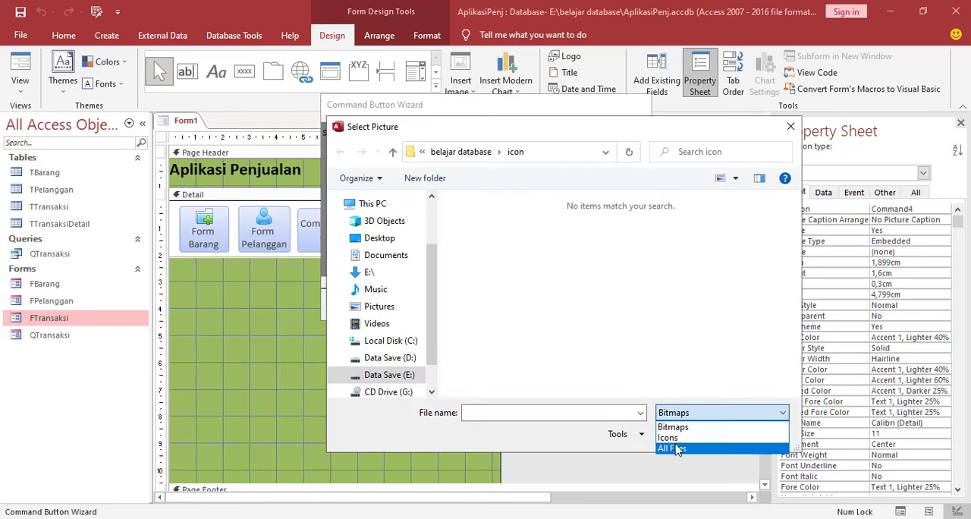
click(672, 448)
scroll(600, 284, down, 3)
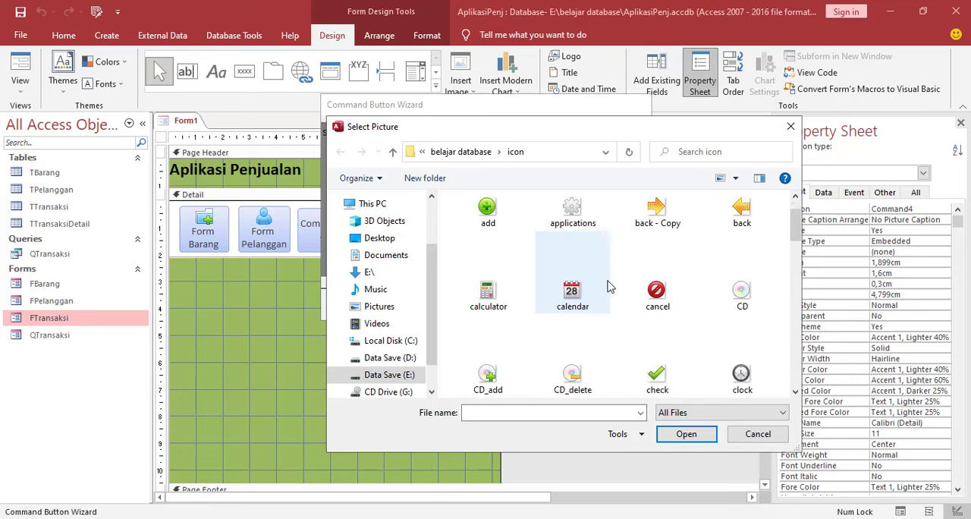
scroll(644, 288, down, 2)
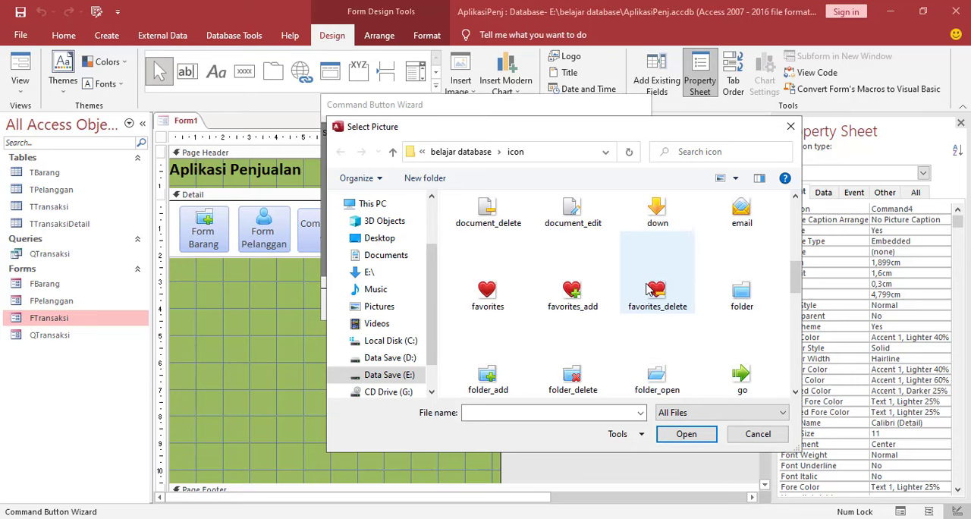
scroll(653, 296, down, 1)
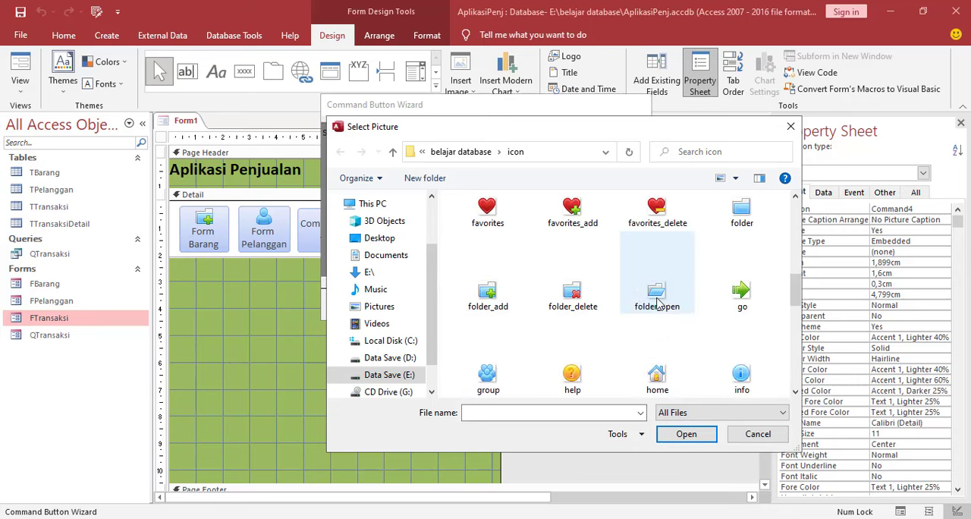
scroll(657, 303, down, 1)
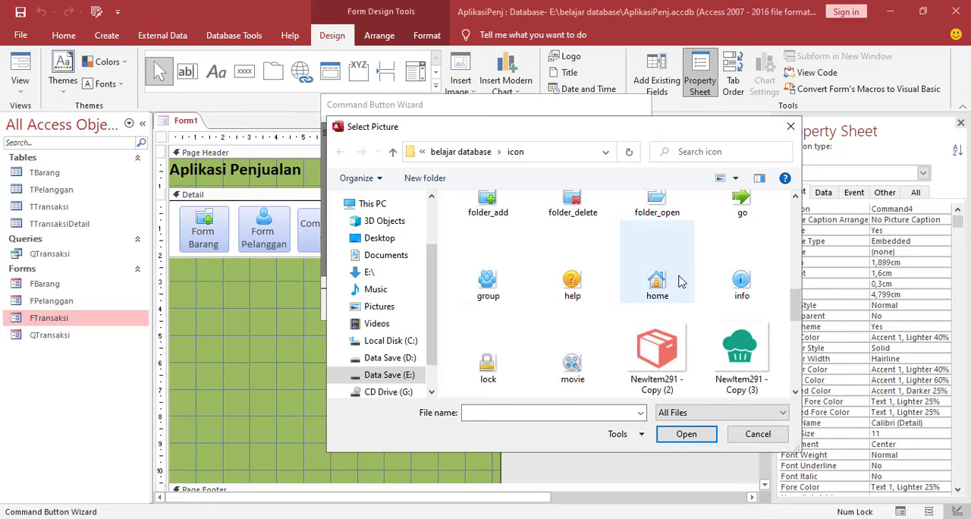
scroll(678, 281, up, 5)
click(483, 247)
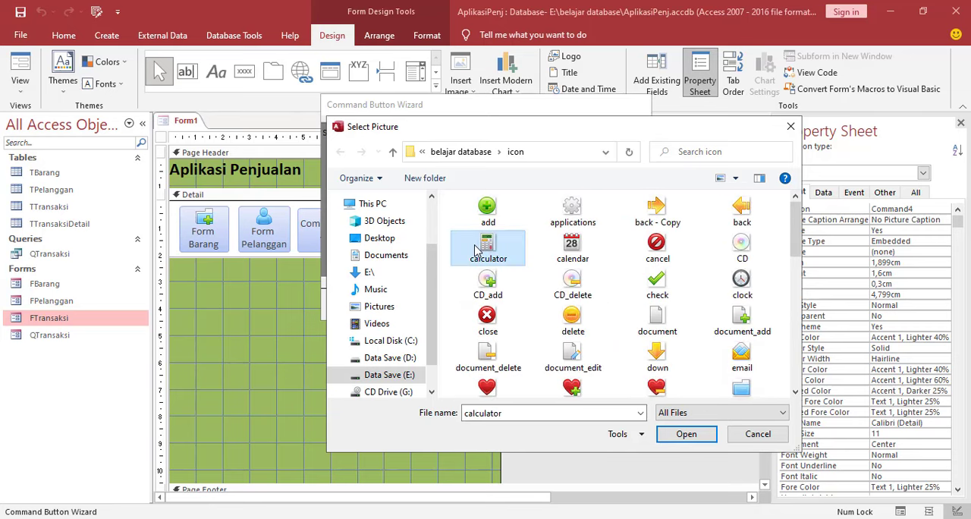
click(698, 437)
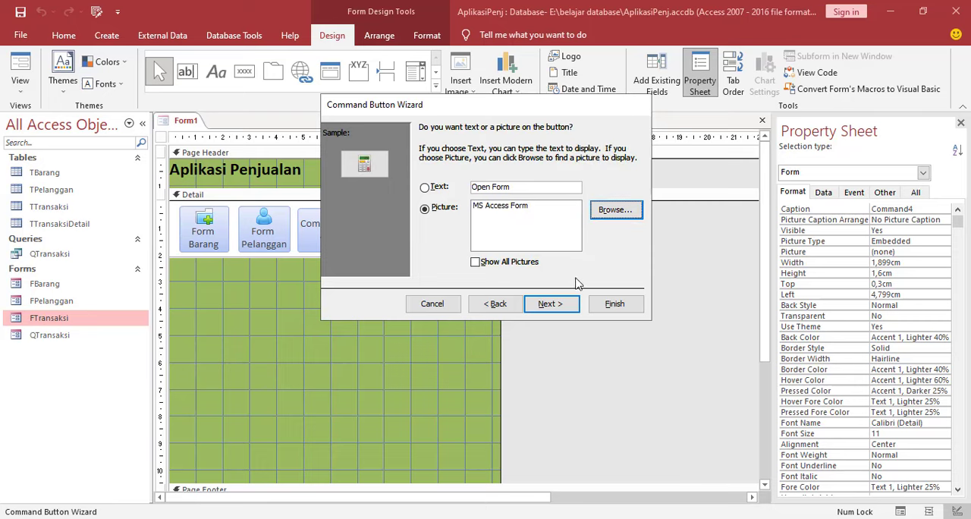
click(561, 307)
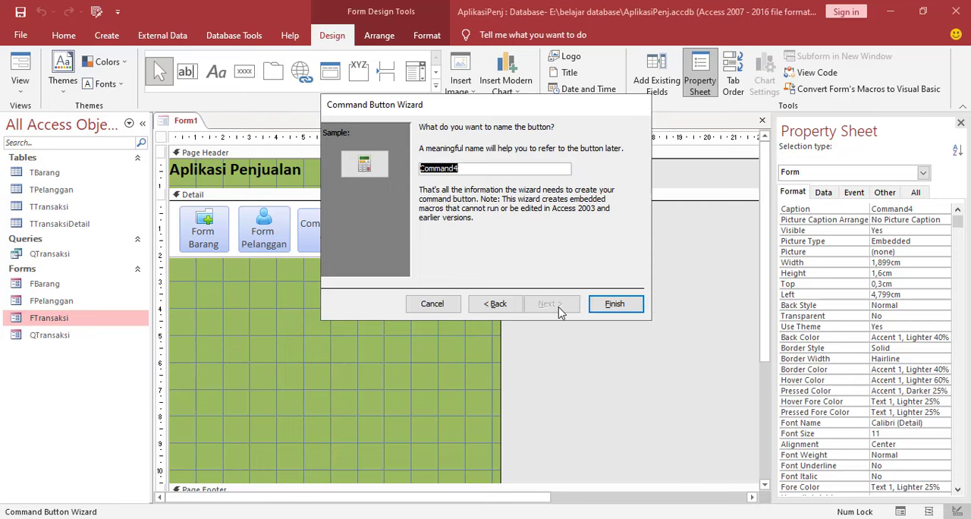
click(613, 310)
Enlarge the calculator button to about 1.3 × 1.4 cm and change its caption to "Form Transaksi".
drag(319, 230, 336, 246)
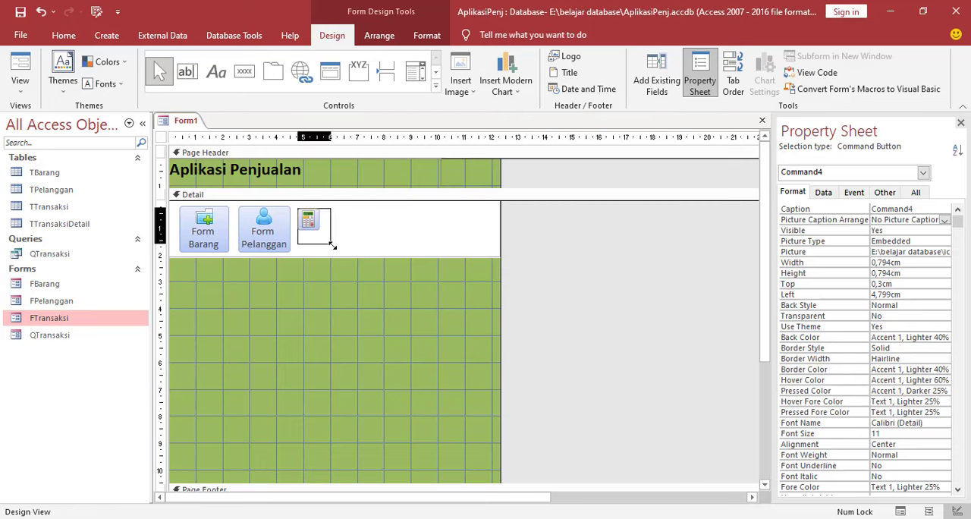
click(304, 224)
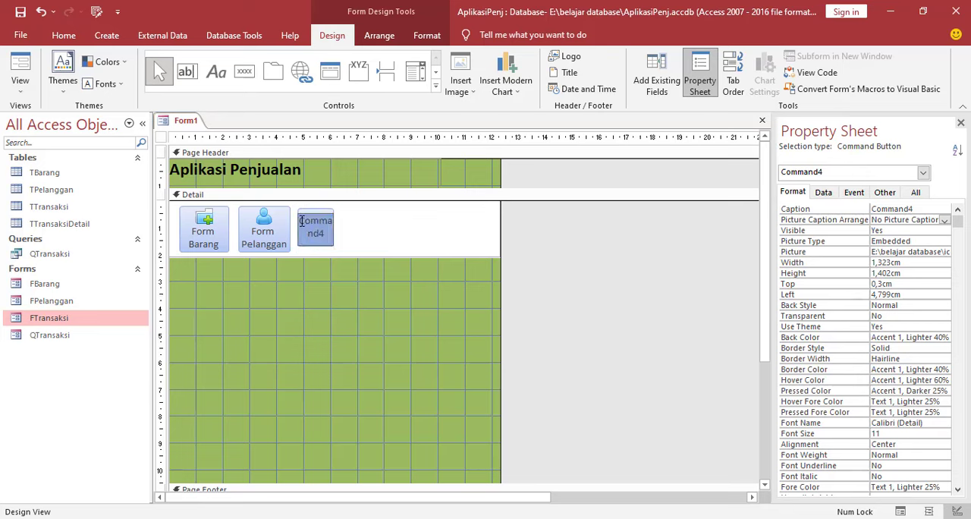
drag(300, 220, 331, 235)
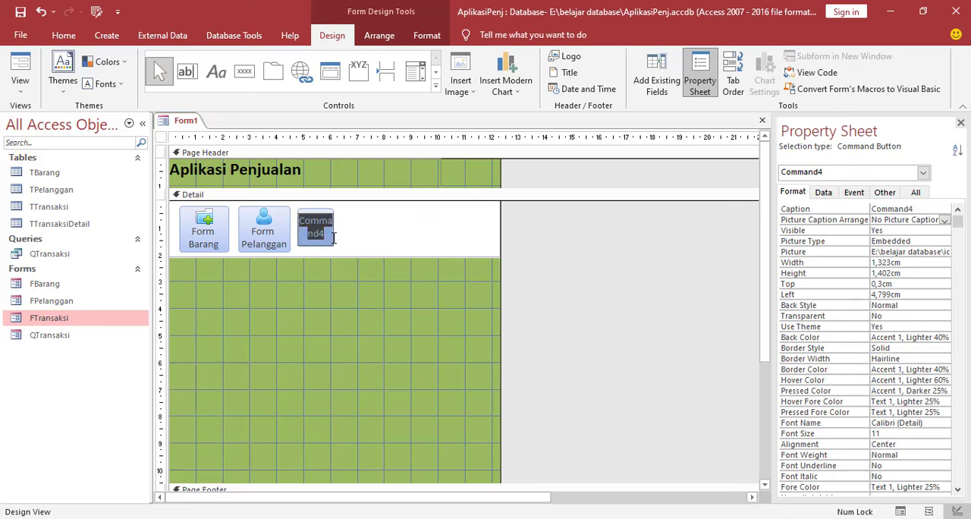
text(Form )
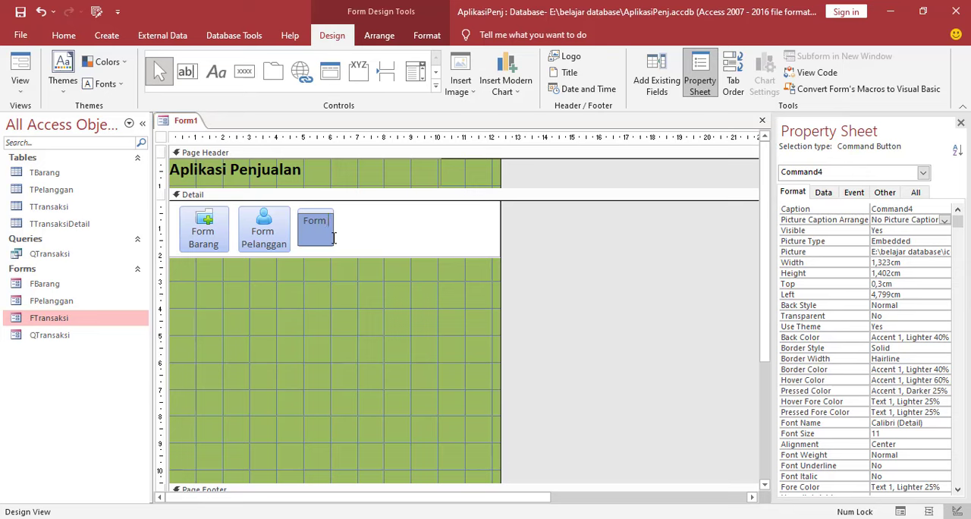
text(Transaksi)
click(384, 314)
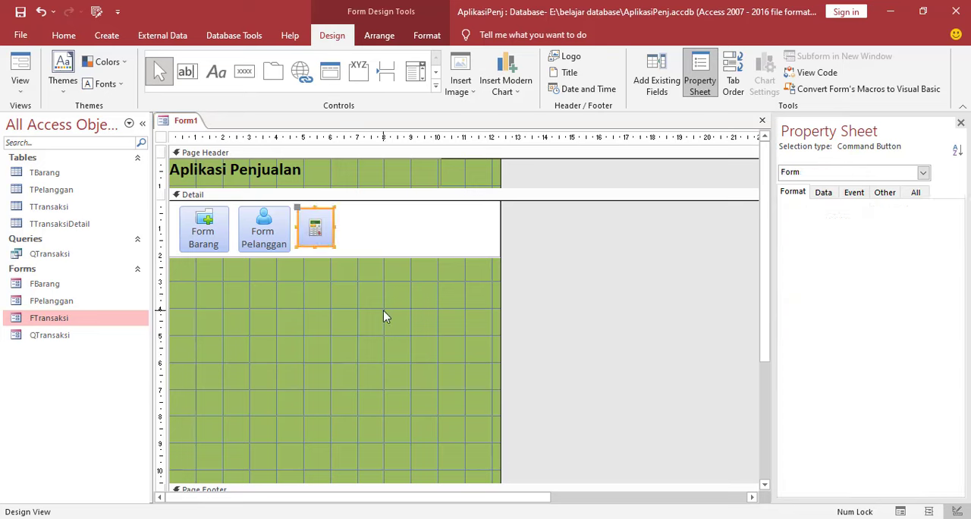
Place the calculator button's caption below its picture and enlarge the button until the whole caption "Form Transaksi" fits.
click(314, 243)
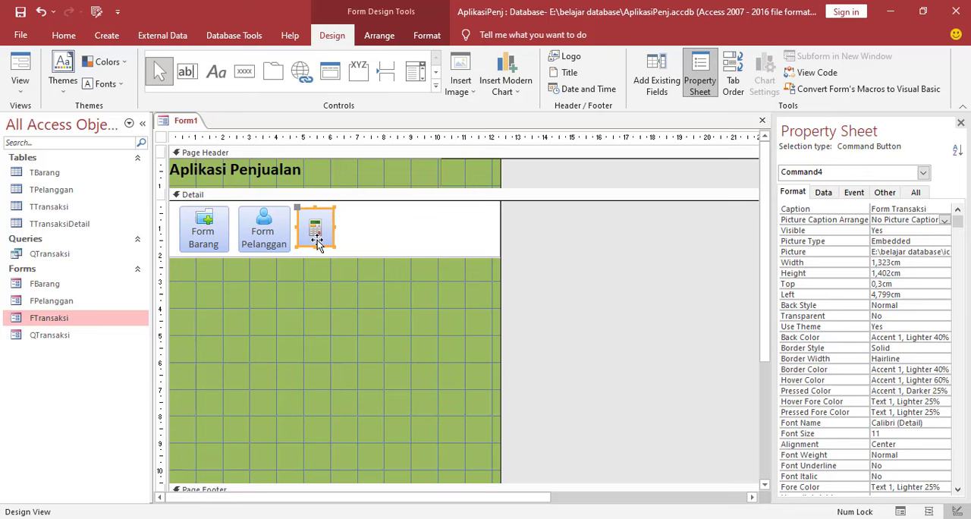
click(945, 220)
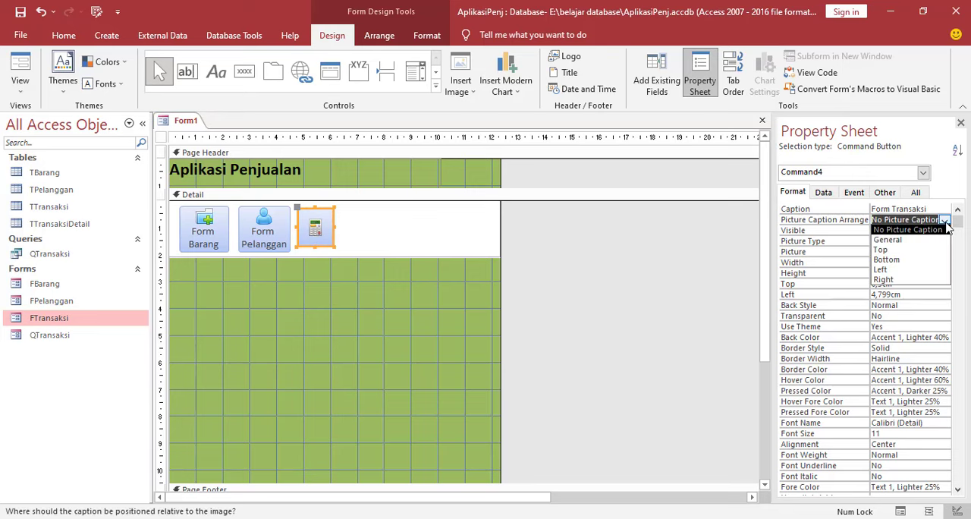
click(888, 261)
click(321, 312)
click(330, 227)
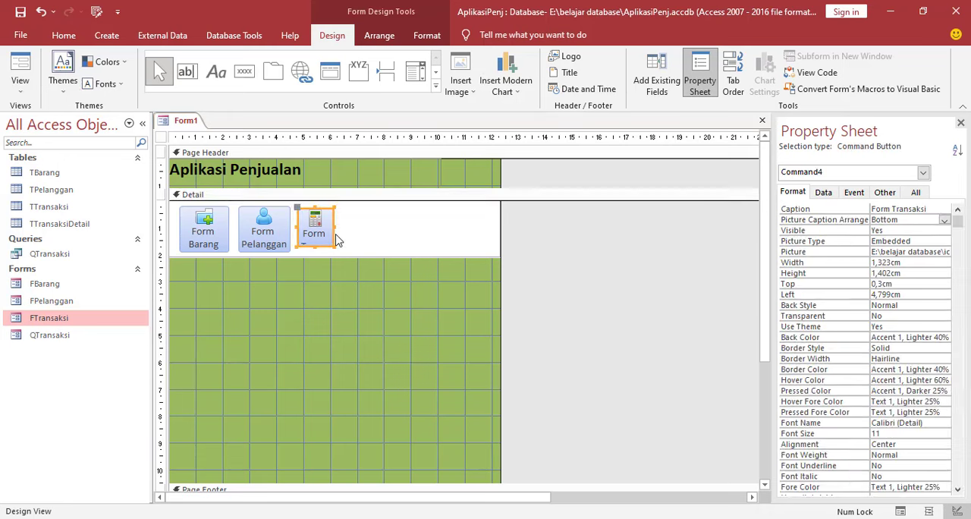
drag(334, 247, 349, 252)
click(345, 296)
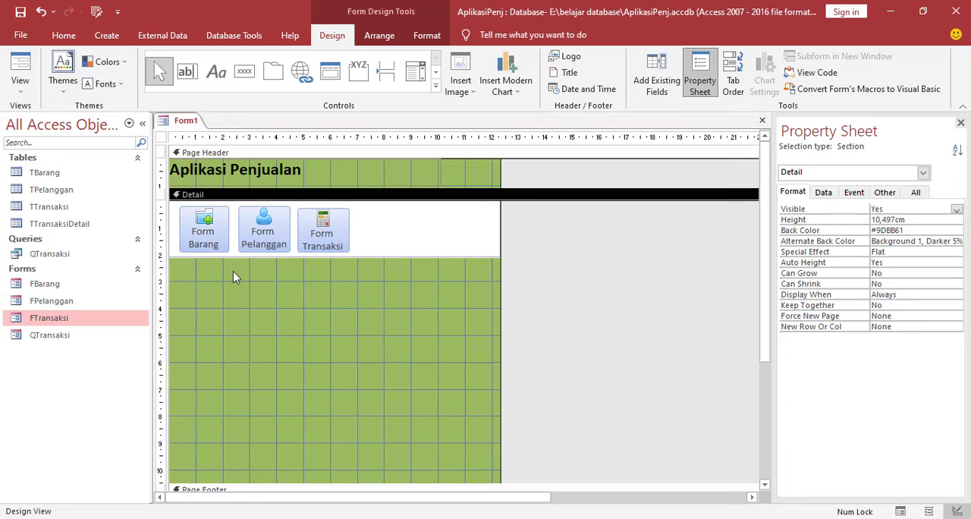
Arrange the Form Barang, Form Pelanggan and Form Transaksi buttons in a tabular layout and collapse the added Form Header section.
click(205, 234)
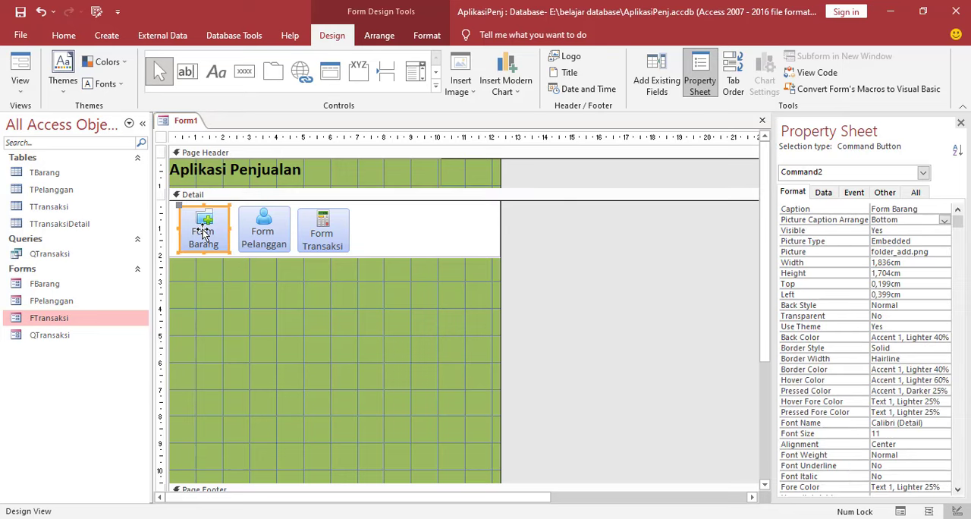
shift+click(254, 239)
shift+click(314, 241)
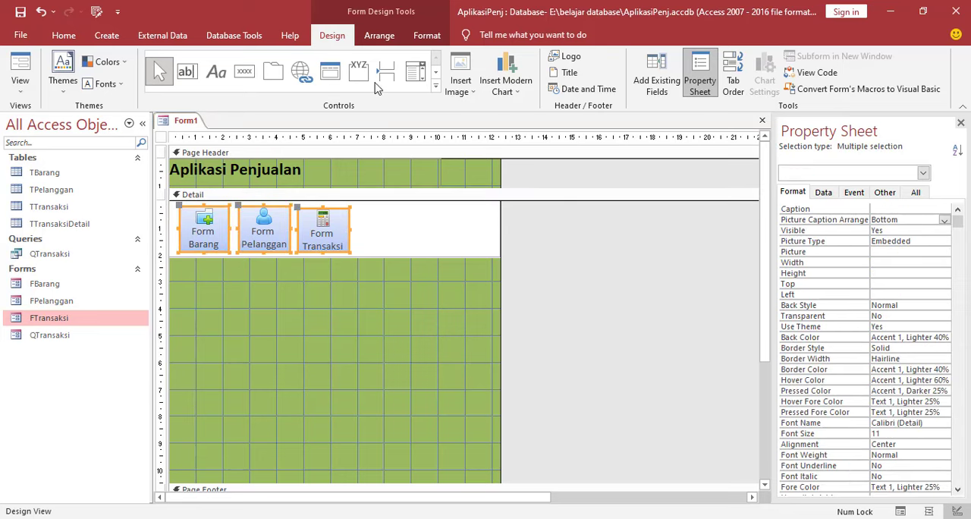
click(379, 38)
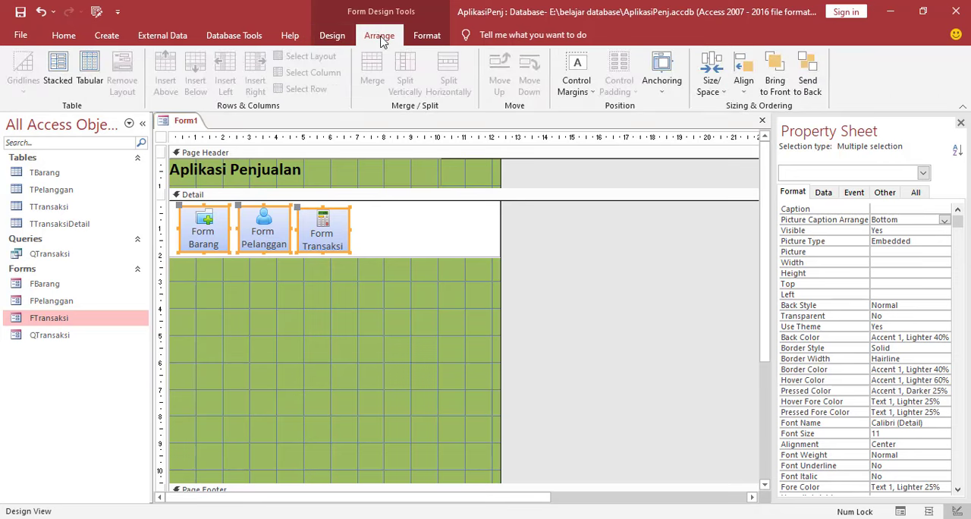
click(88, 72)
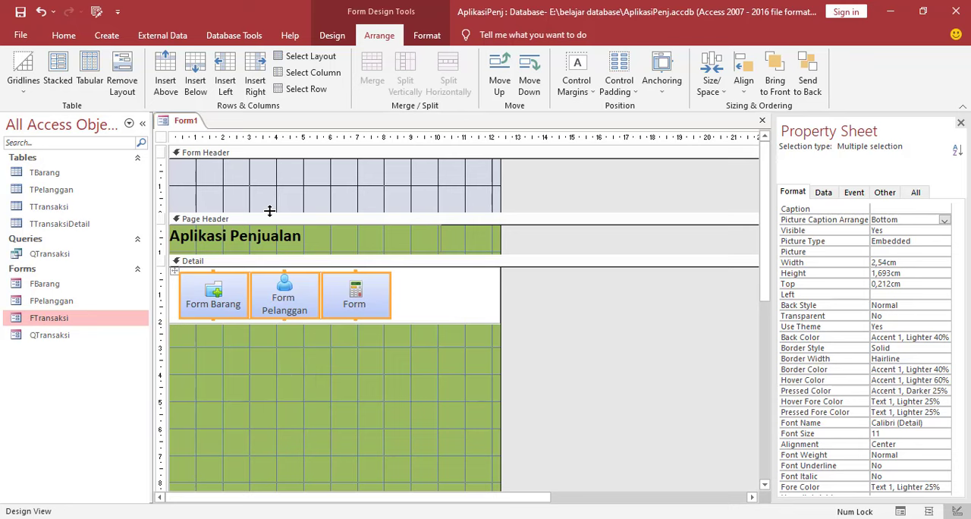
drag(270, 211, 278, 158)
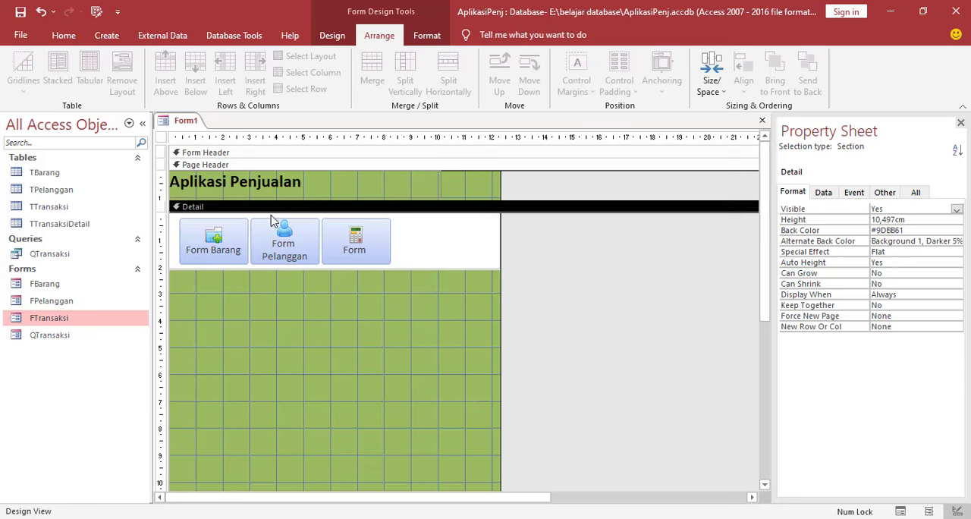
Save the main menu form as FUtama.
right_click(183, 125)
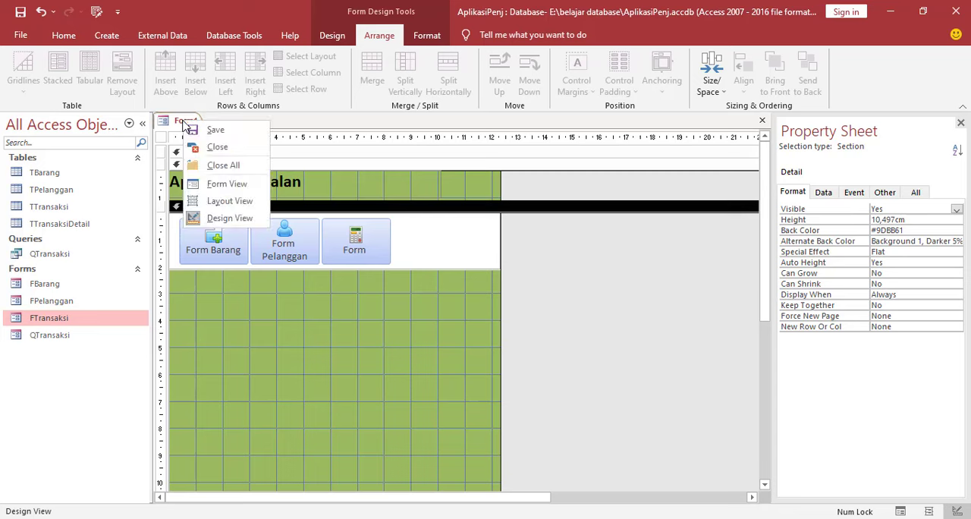
click(212, 131)
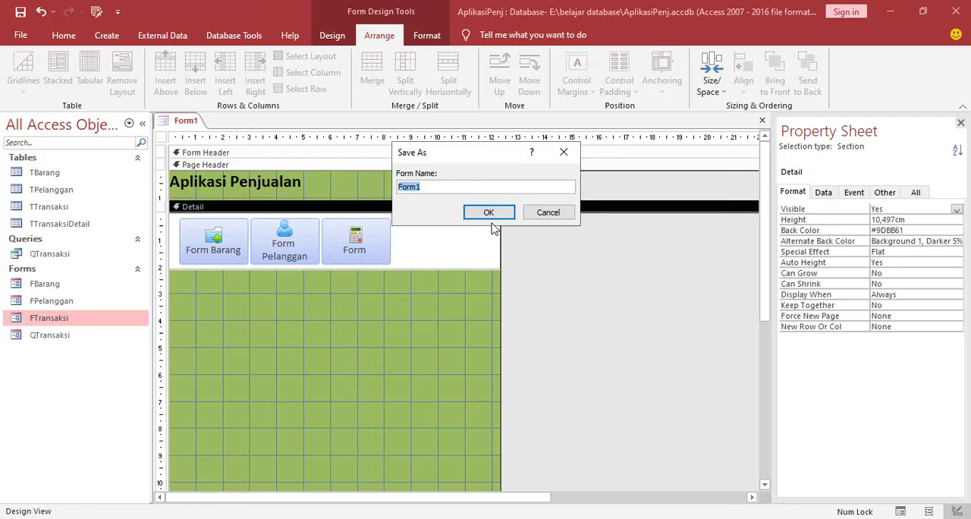
click(444, 186)
drag(420, 187, 404, 190)
text(FUtama)
key(Return)
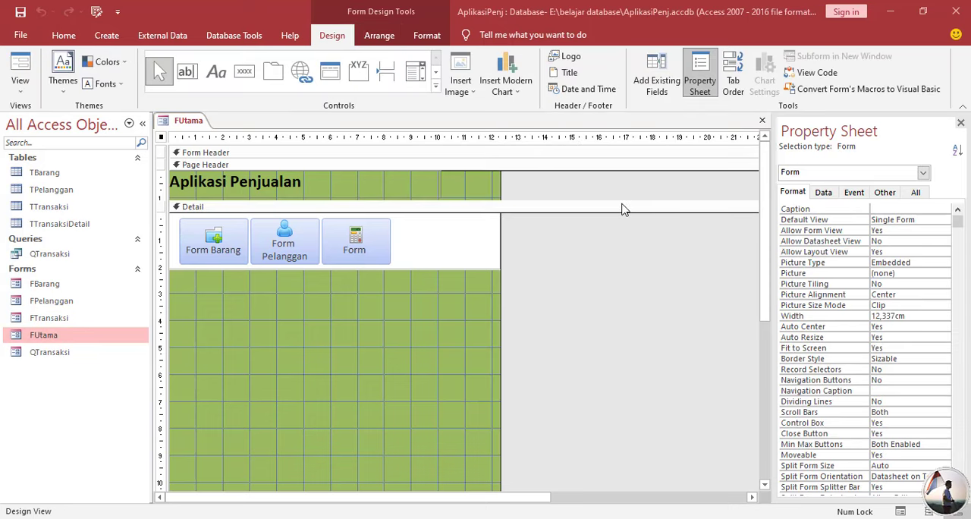
Show FUtama in Form View and test its three buttons, opening and closing the Barang, Pelanggan and Transaksi forms.
right_click(171, 123)
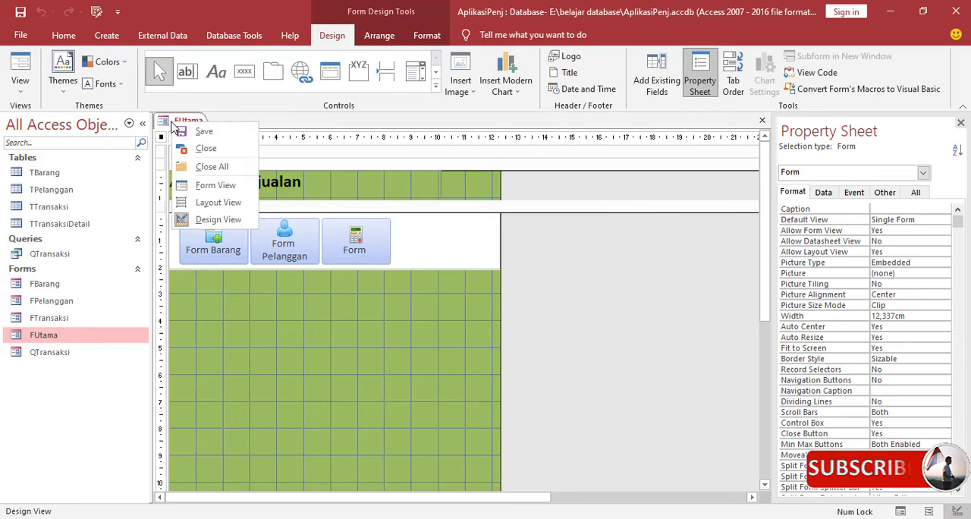
click(205, 187)
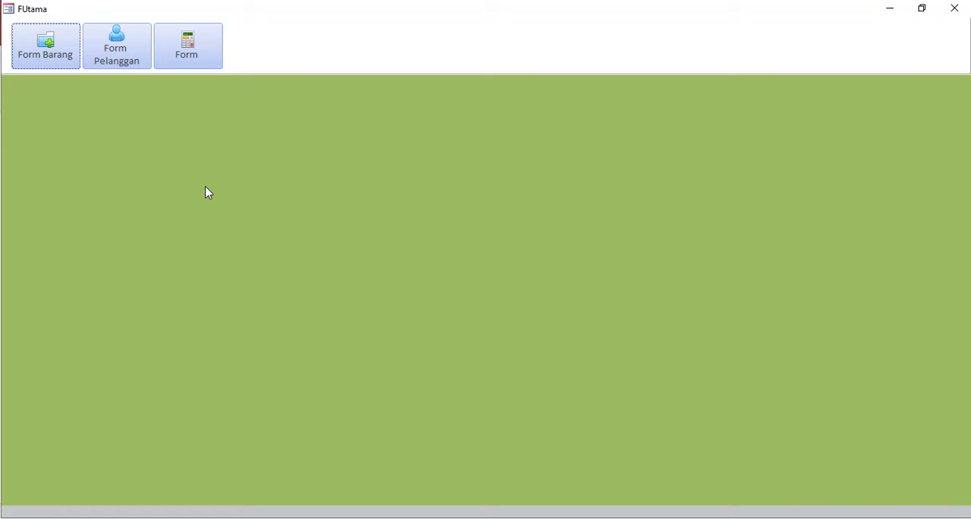
click(55, 62)
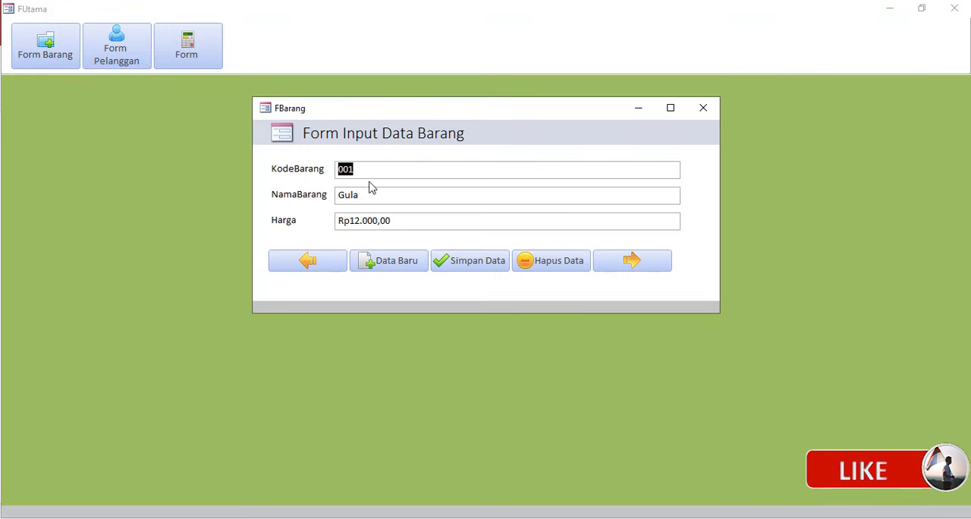
click(702, 121)
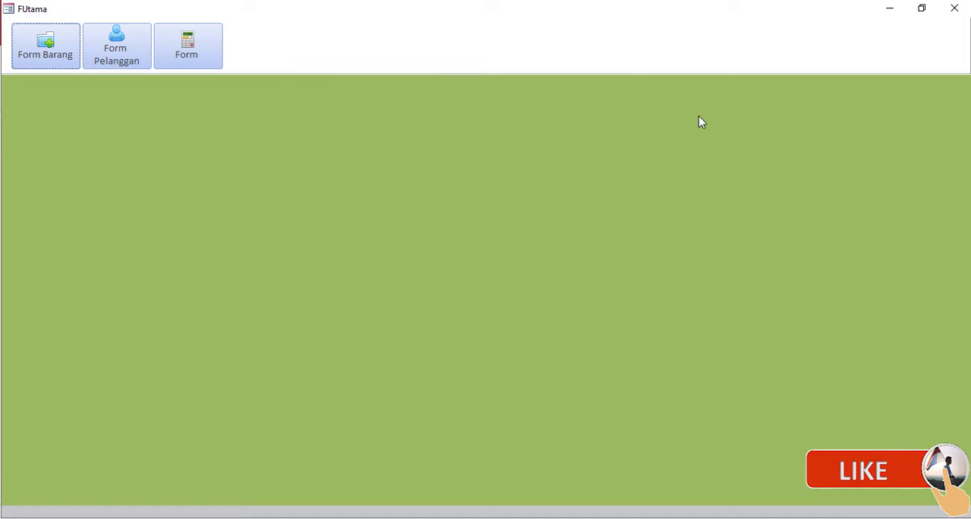
click(112, 59)
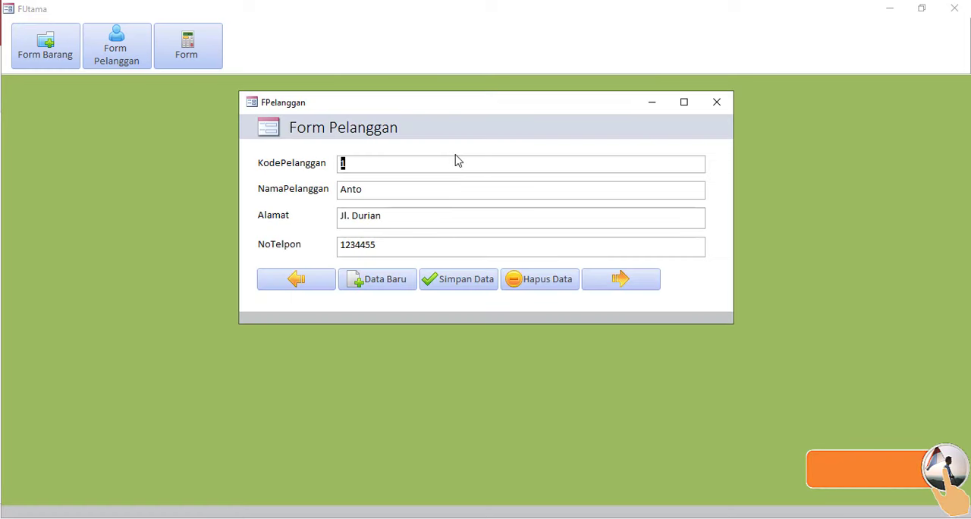
click(716, 102)
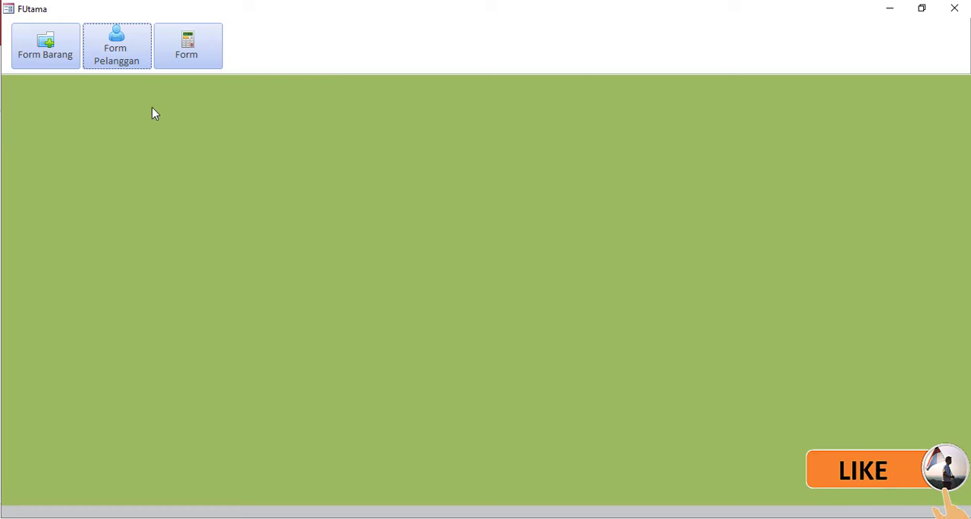
click(188, 57)
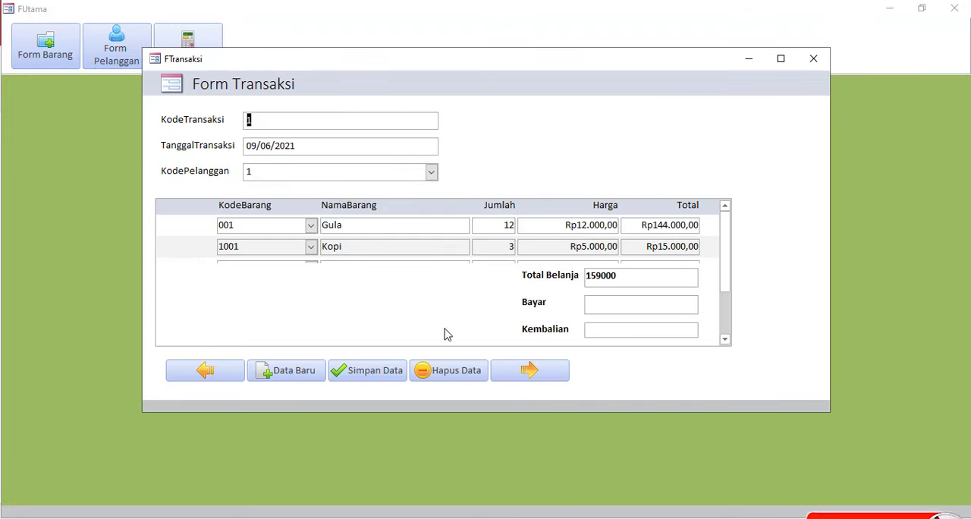
click(813, 59)
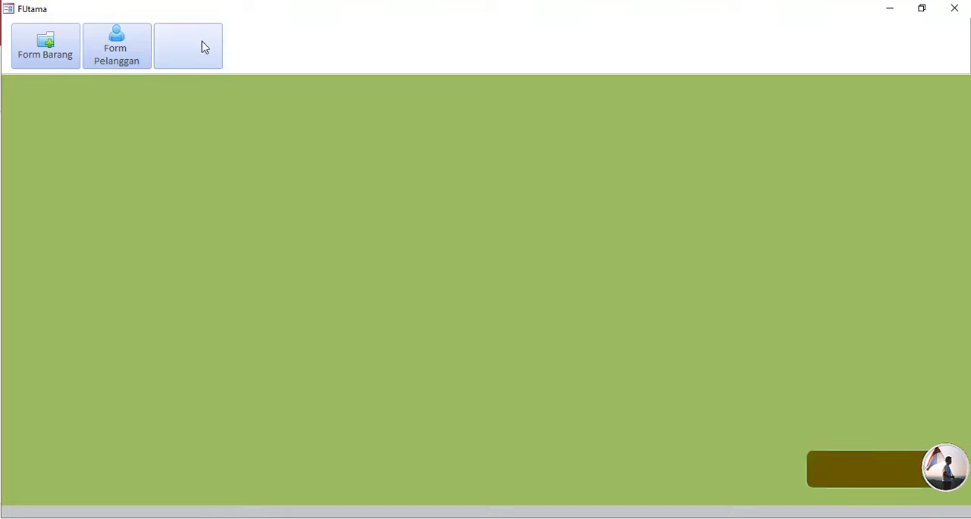
Return FUtama to Design View and widen the Form Transaksi button to about 3 cm.
right_click(360, 154)
click(378, 190)
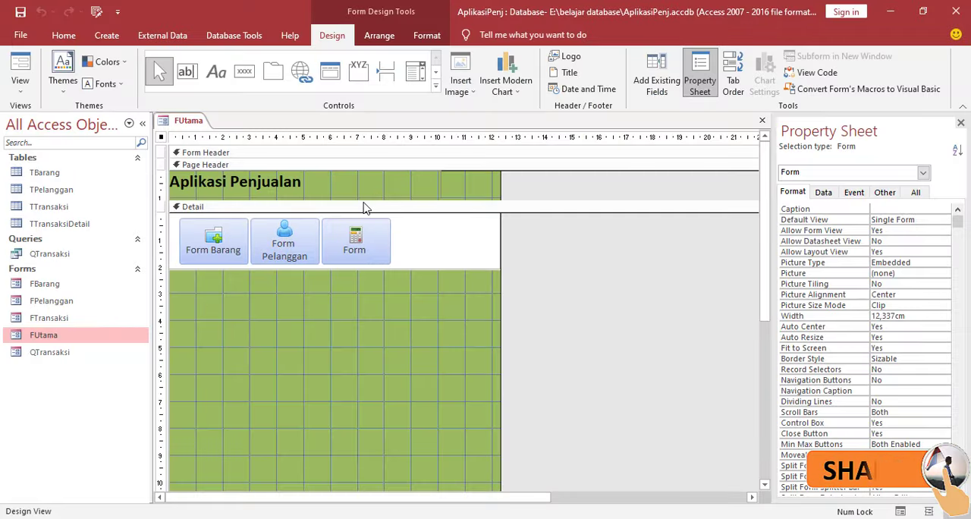
click(357, 242)
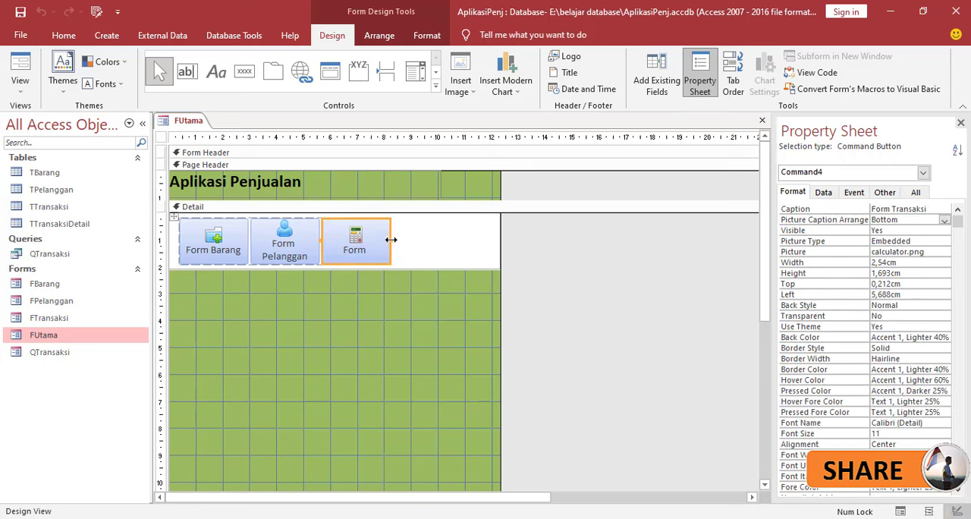
drag(403, 241, 411, 241)
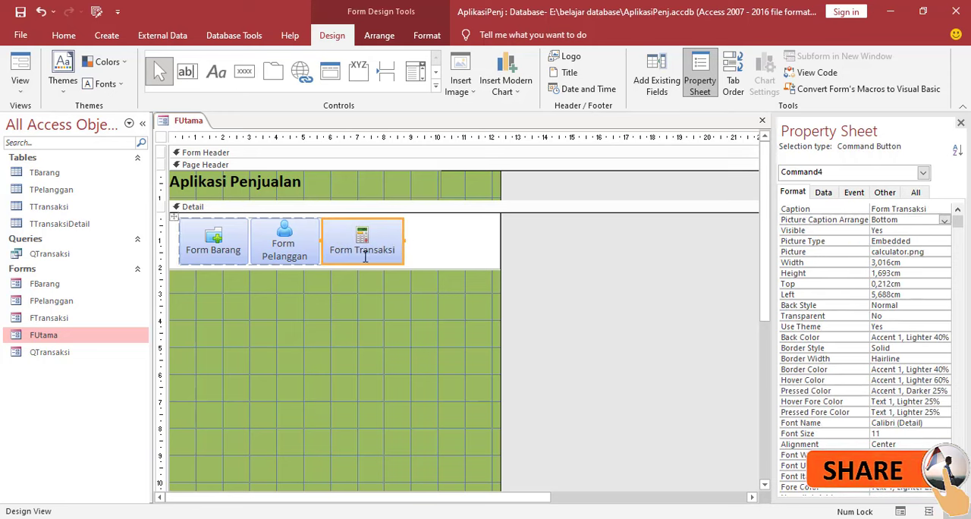
Widen the Form Pelanggan button to about 2.9 cm and the Form Barang button to about 2.8 cm.
click(304, 247)
drag(328, 241, 329, 242)
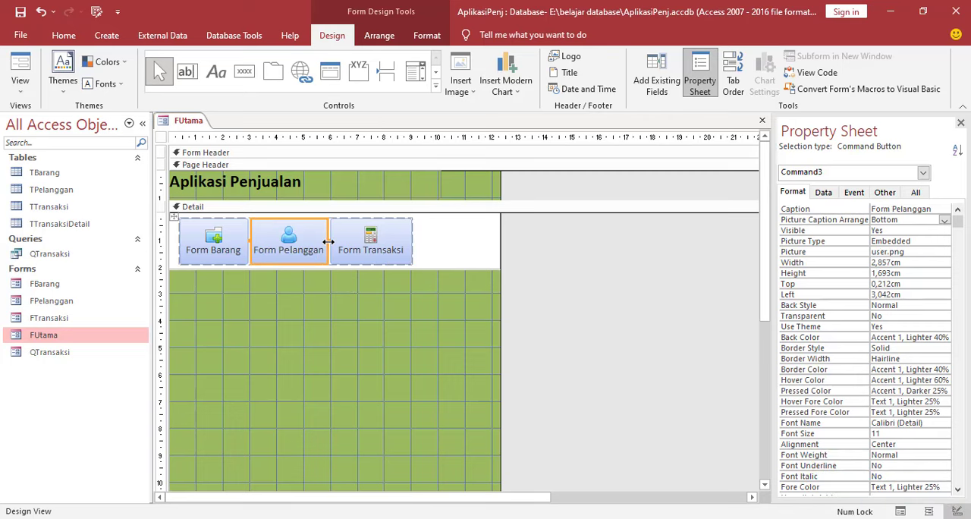
click(277, 317)
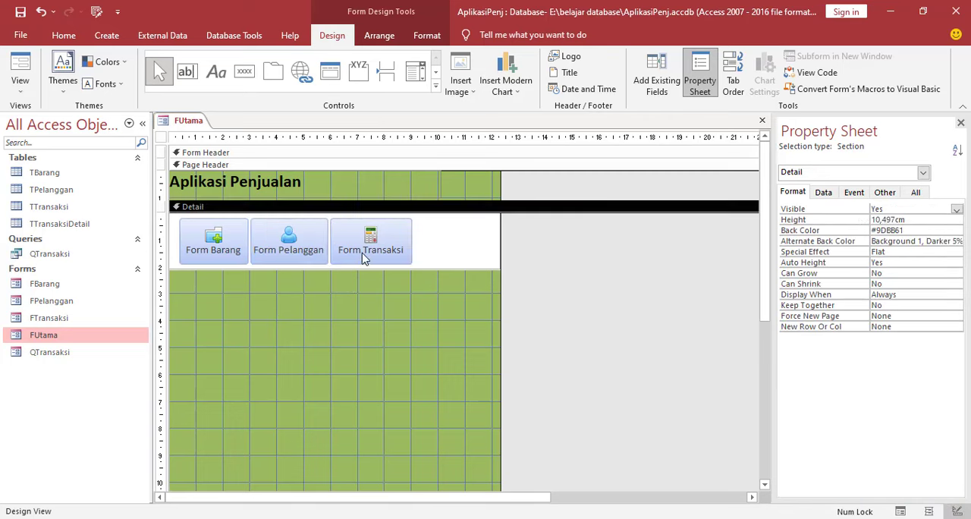
click(238, 240)
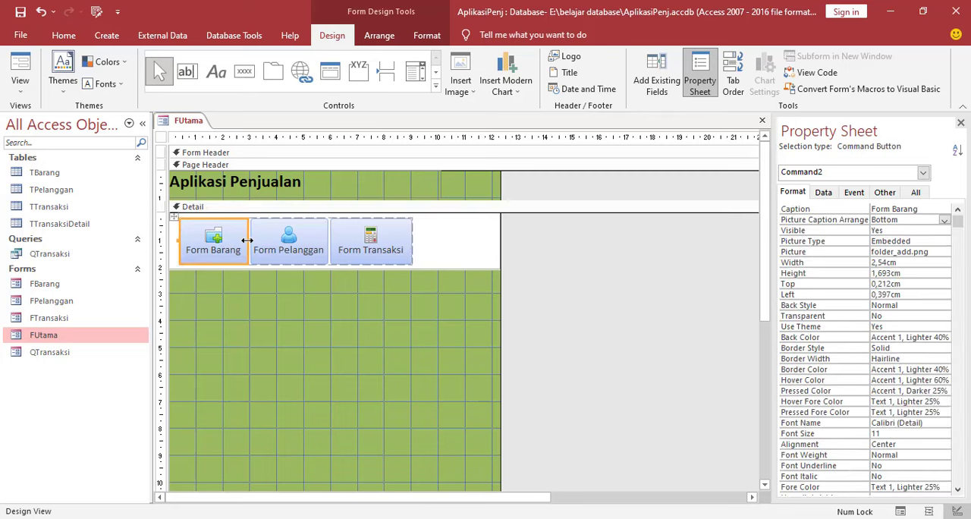
drag(248, 241, 255, 242)
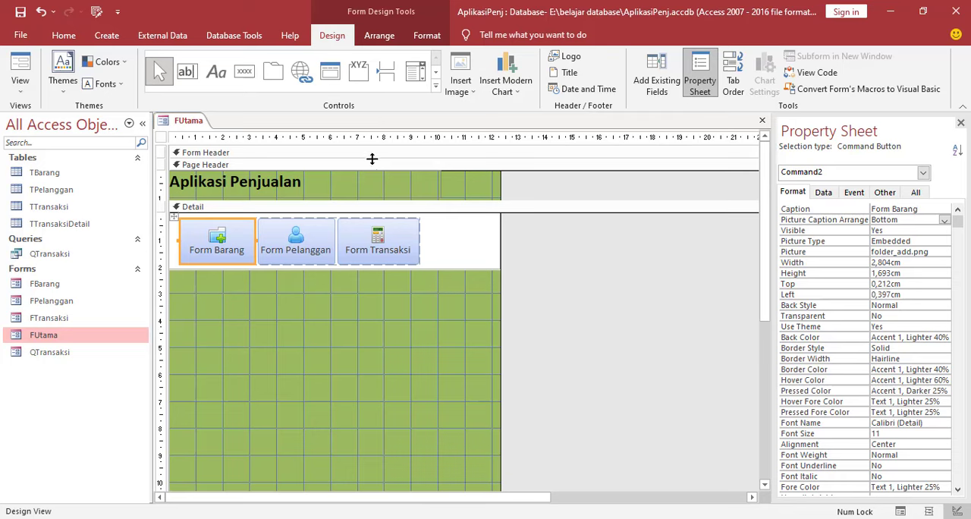
click(351, 346)
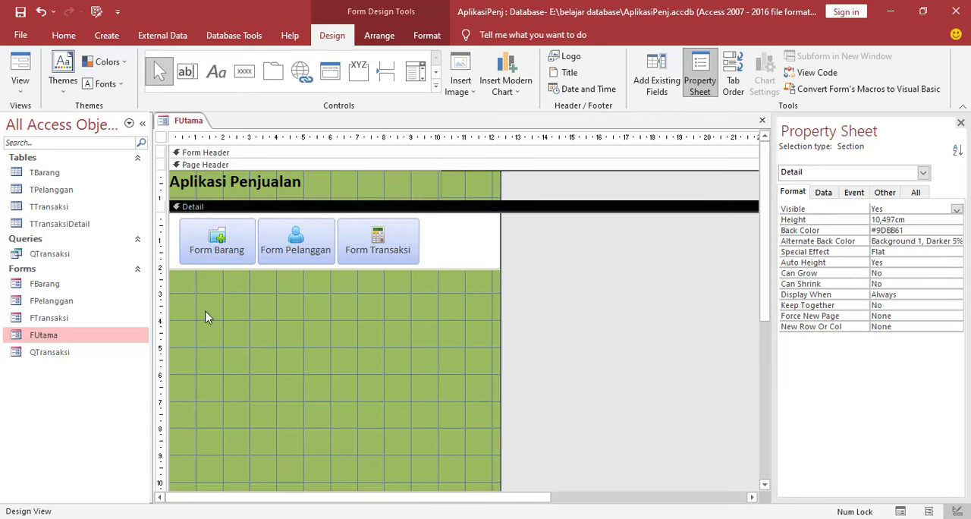
Set the back color of the rectangle behind the buttons to the orange Accent 2 theme color and show FUtama in Form View.
click(453, 253)
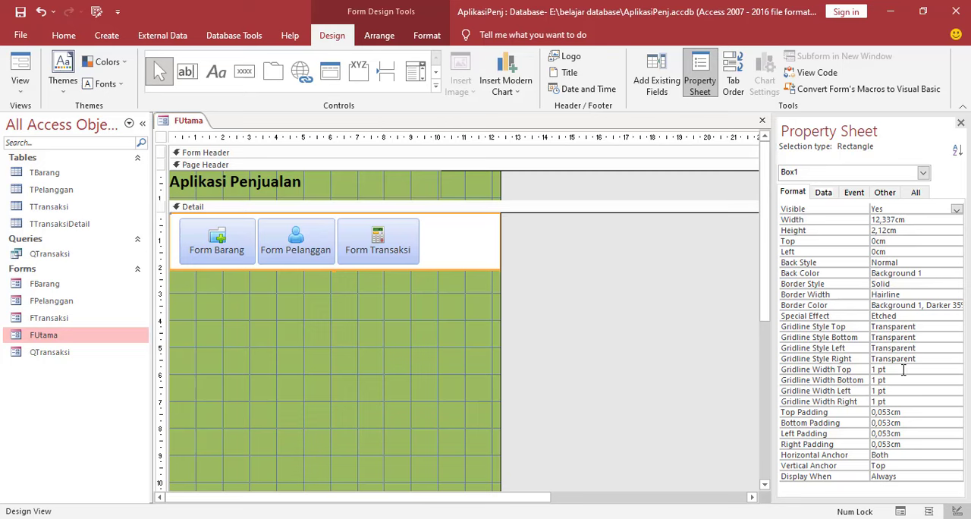
click(930, 273)
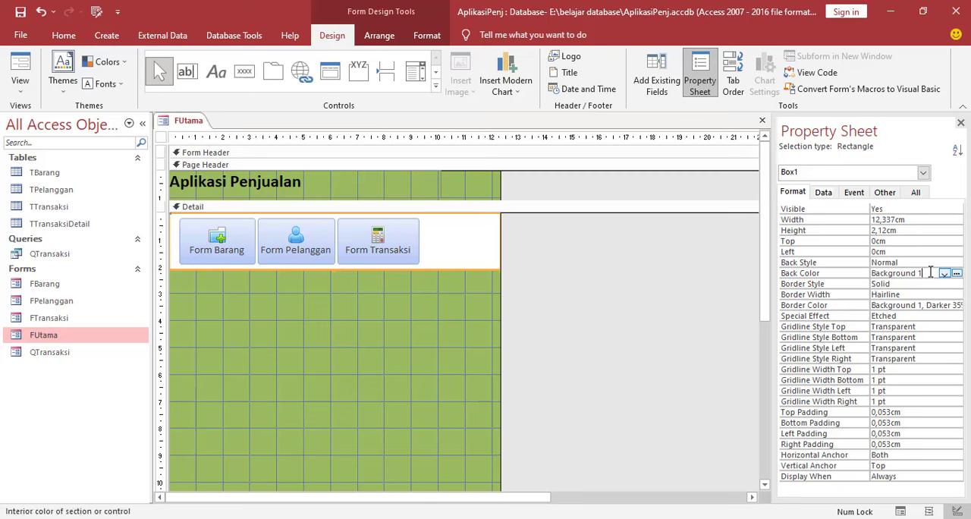
click(956, 274)
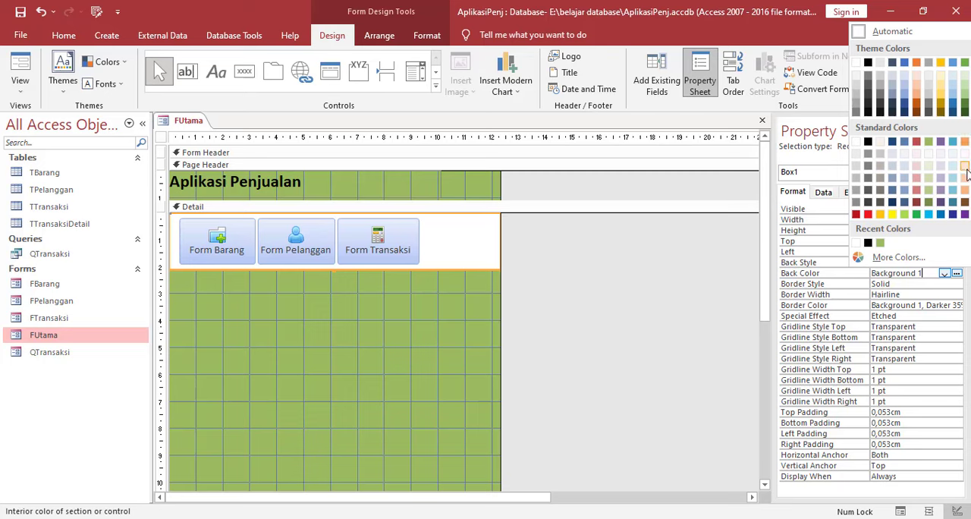
click(916, 64)
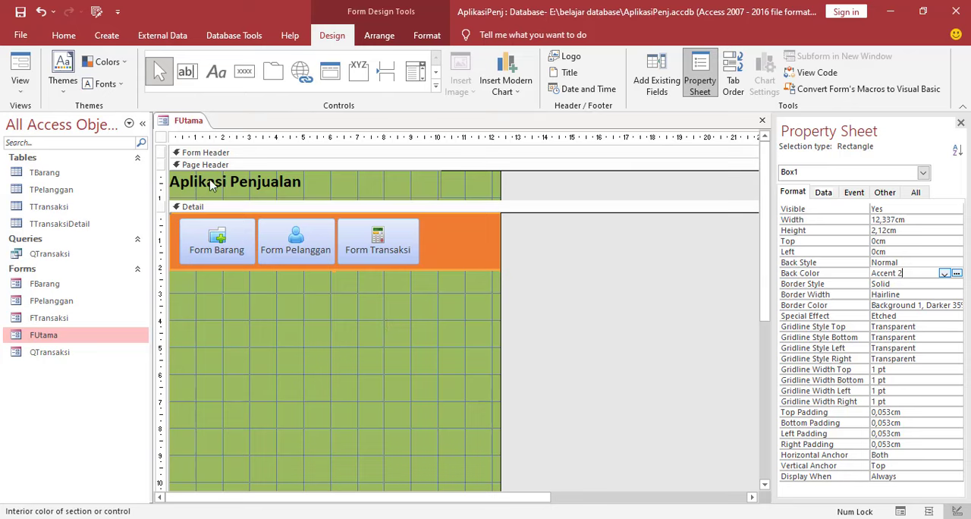
right_click(190, 123)
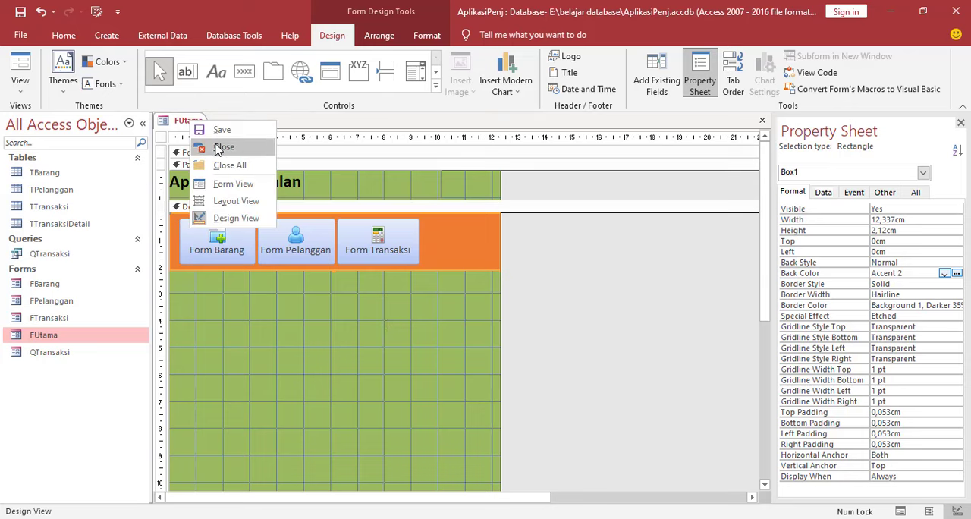
click(225, 183)
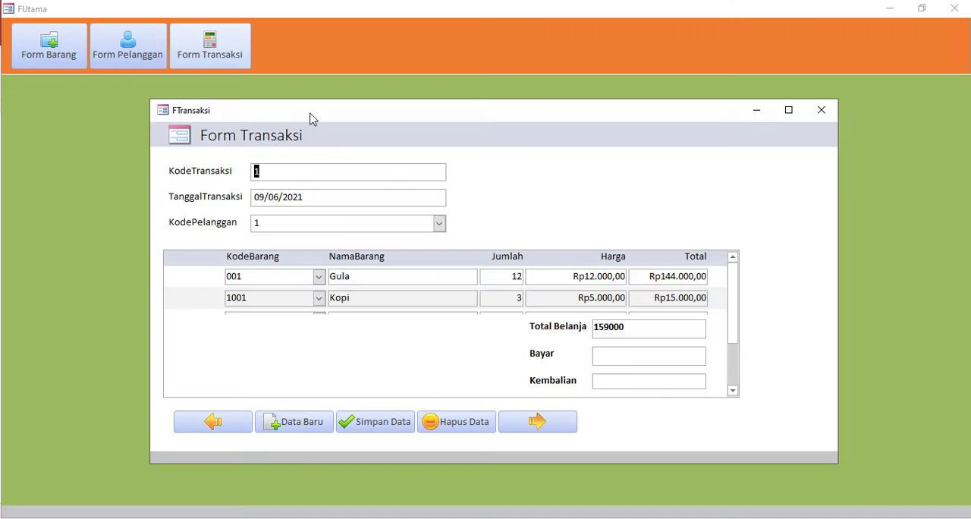